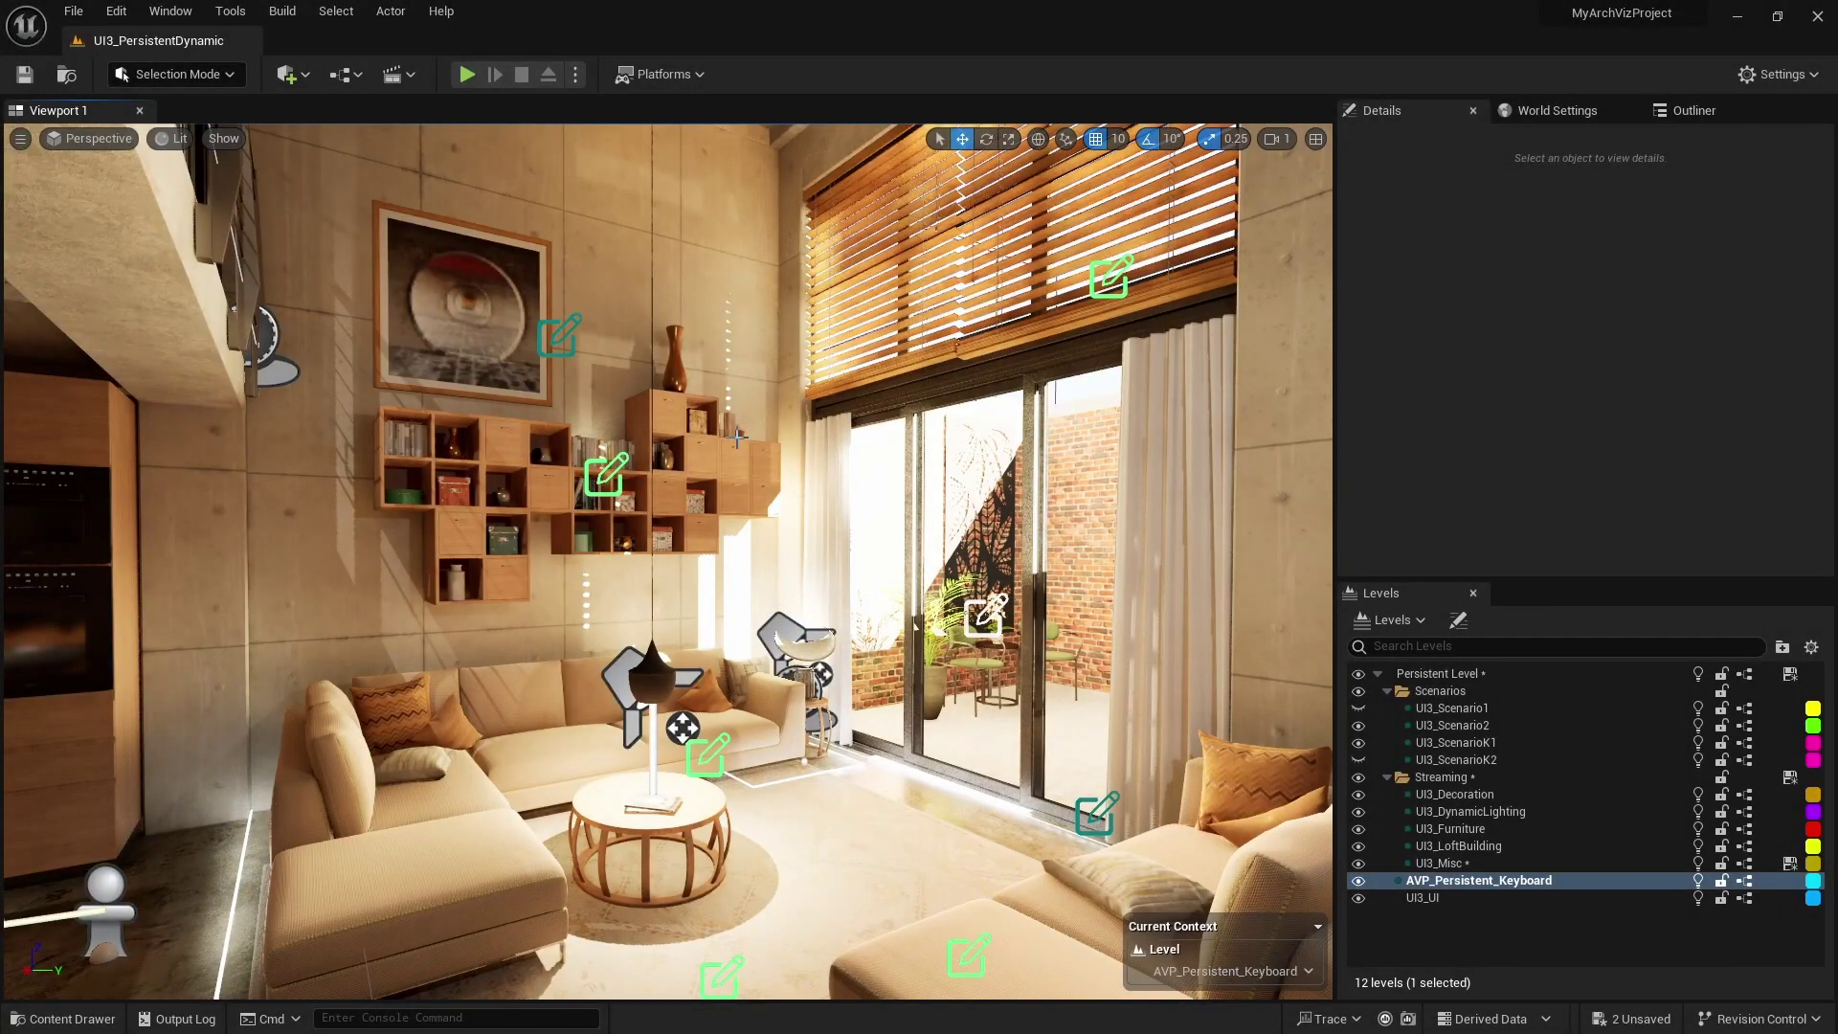
Step: Open Content Browser 1 and dock it alongside the Levels panel
left_click(166, 14)
mouse_move(374, 86)
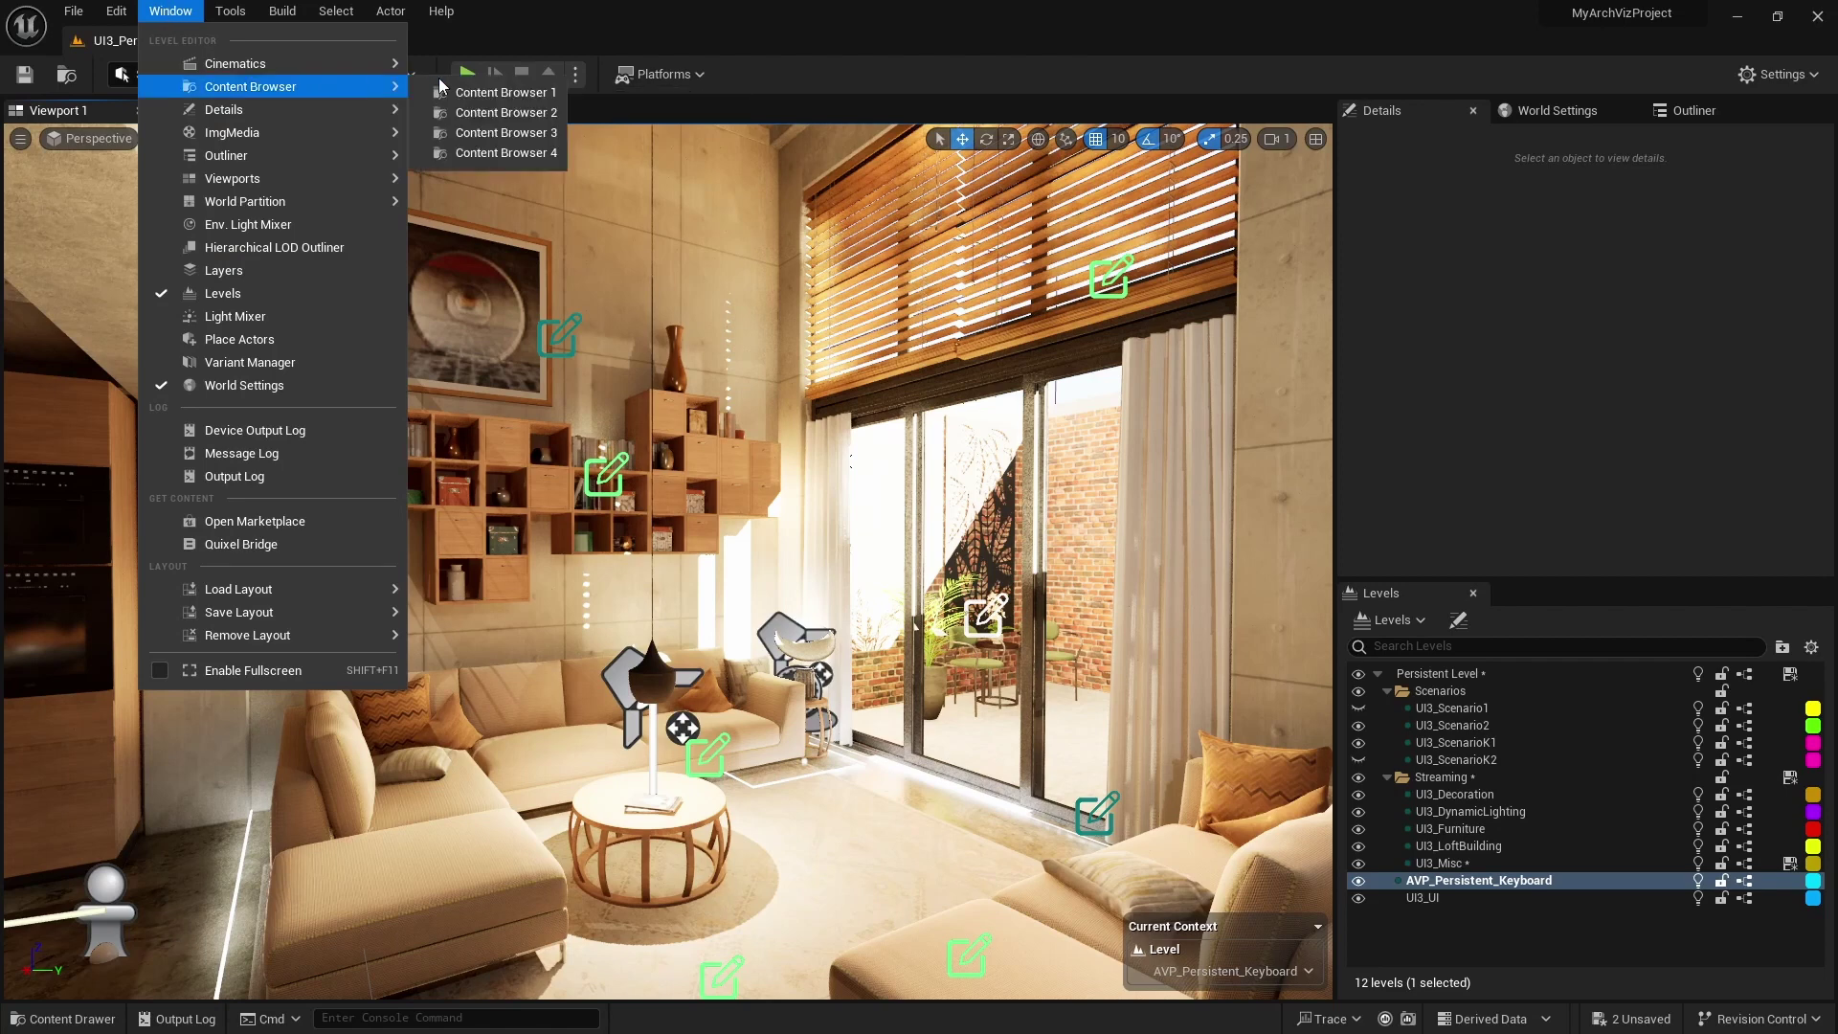
left_click(492, 94)
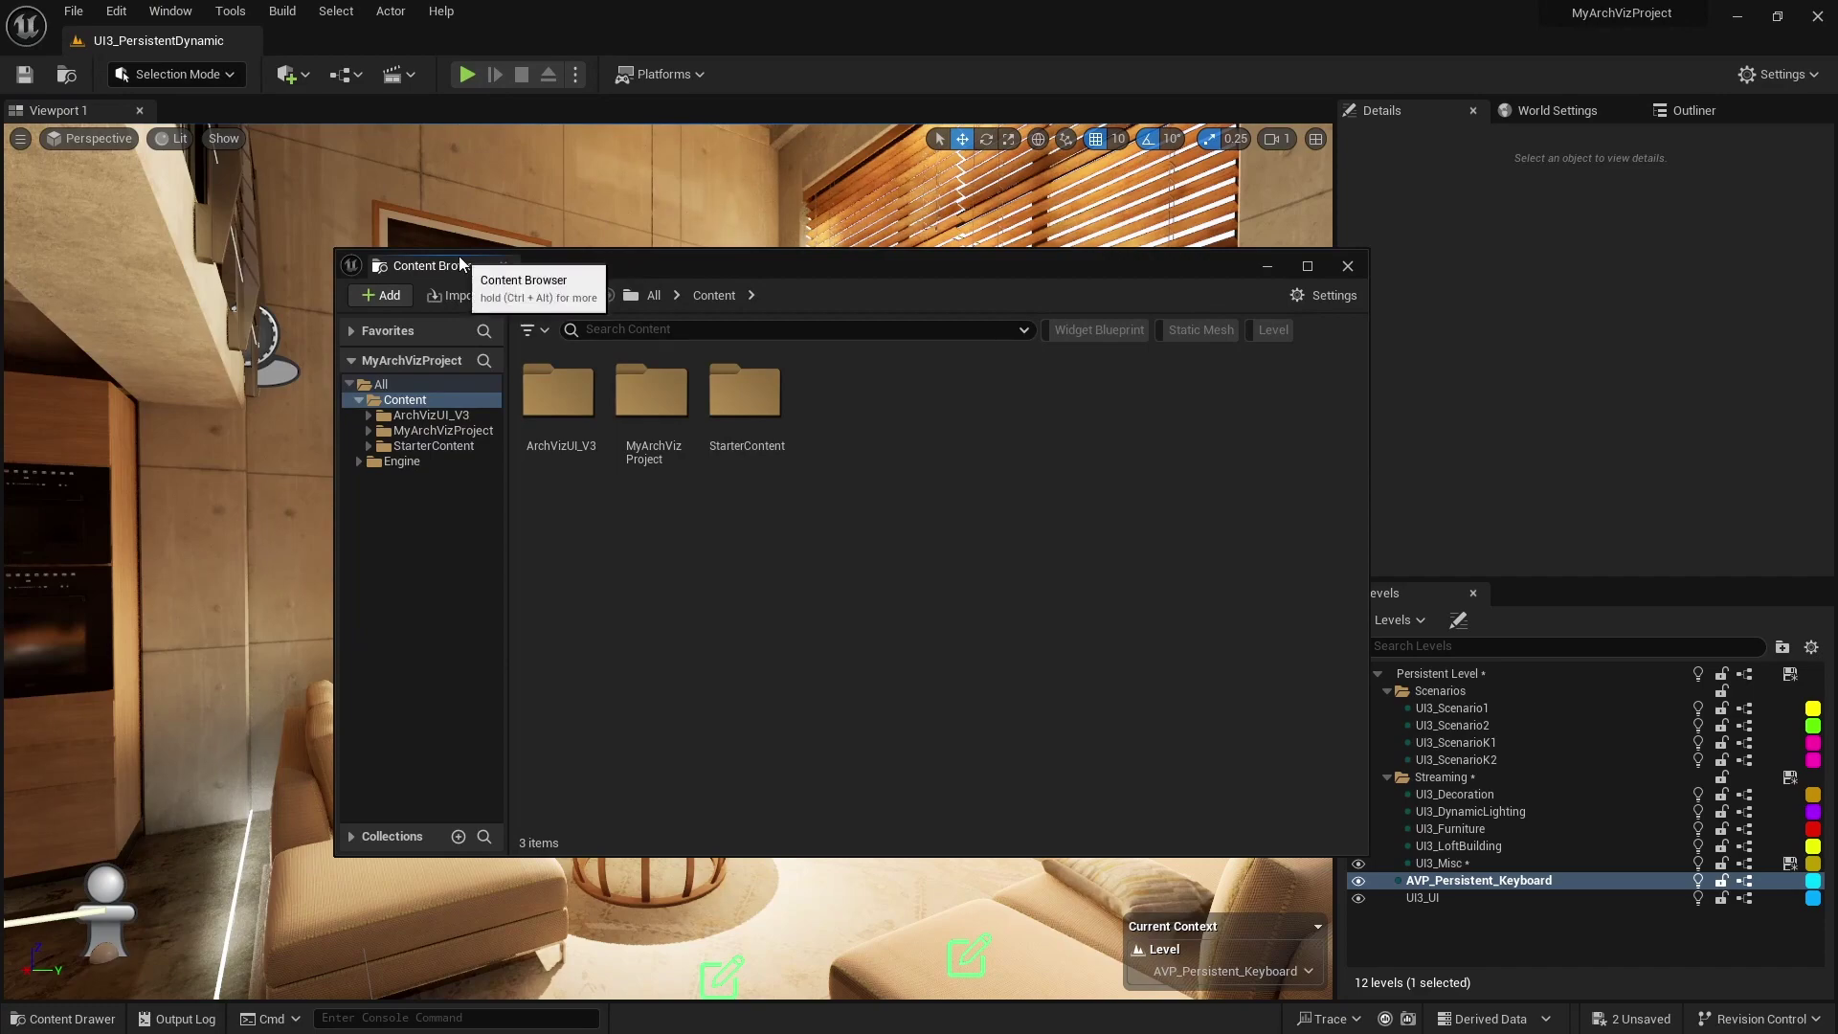
left_click_drag(460, 274, 1580, 601)
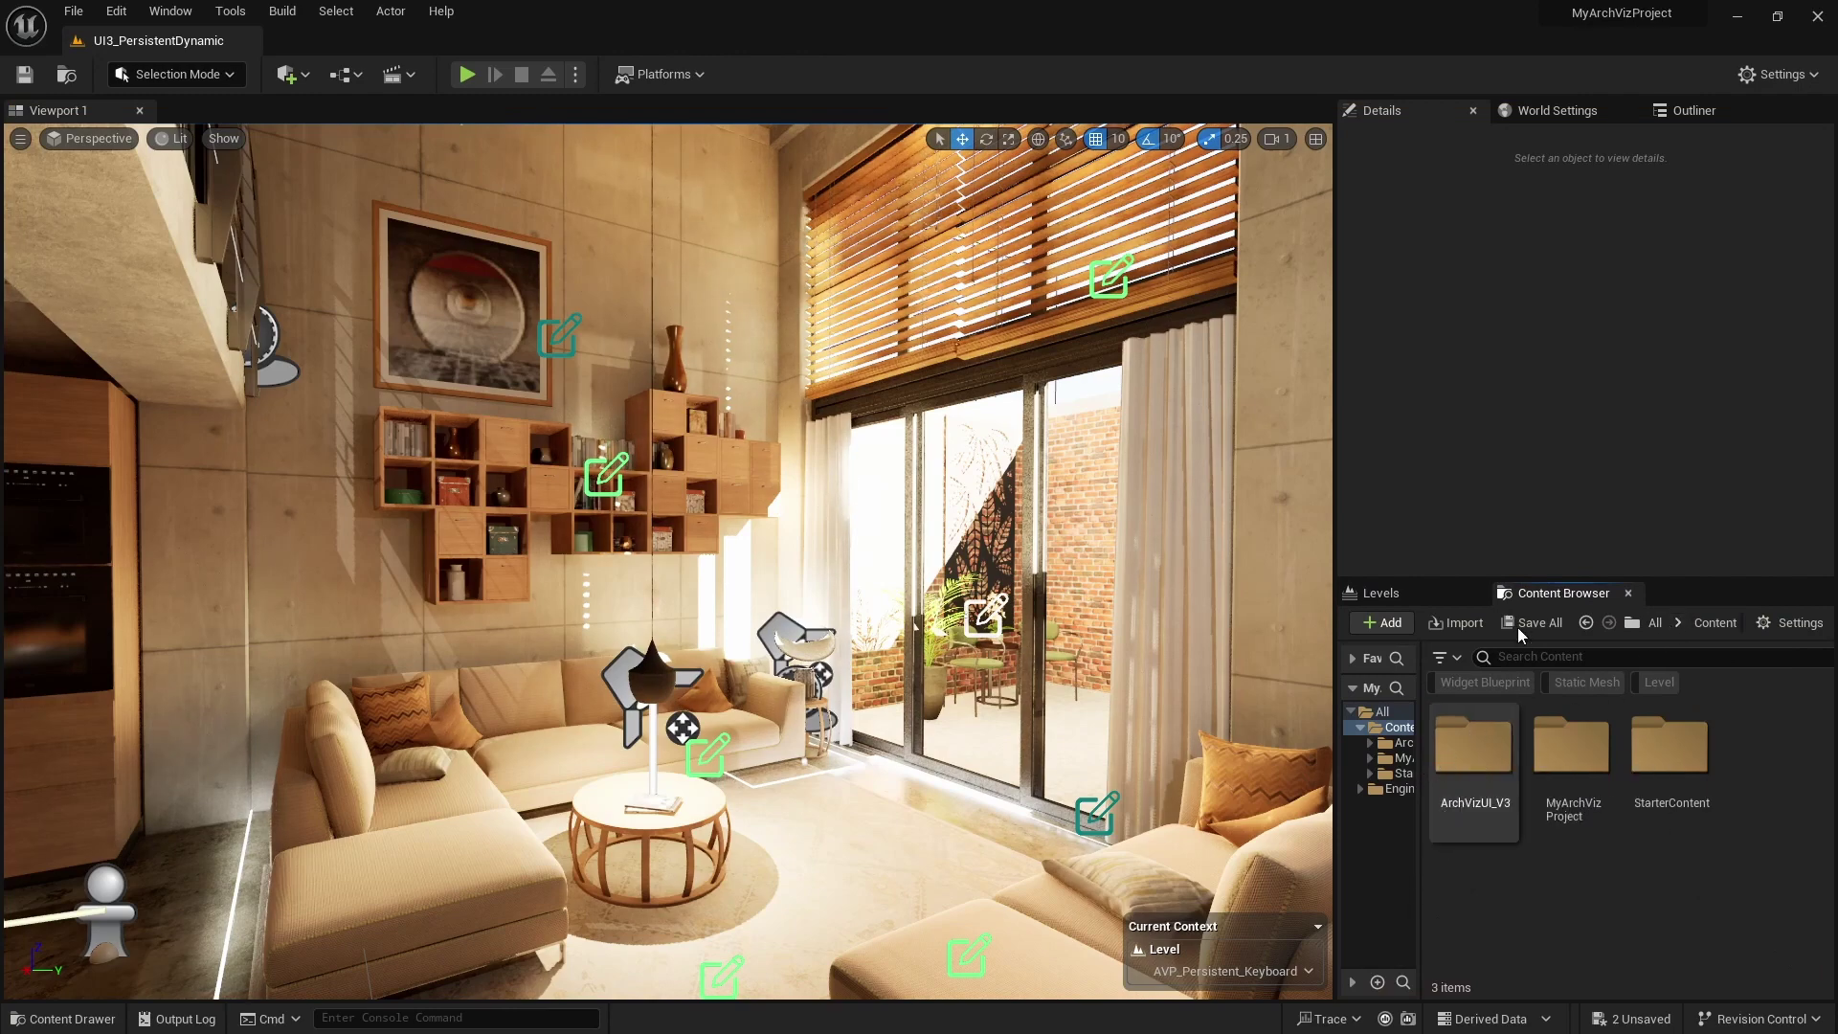
Step: Enlarge the docked Content Browser in height and width, and widen its folder tree
left_click_drag(1482, 578, 1479, 536)
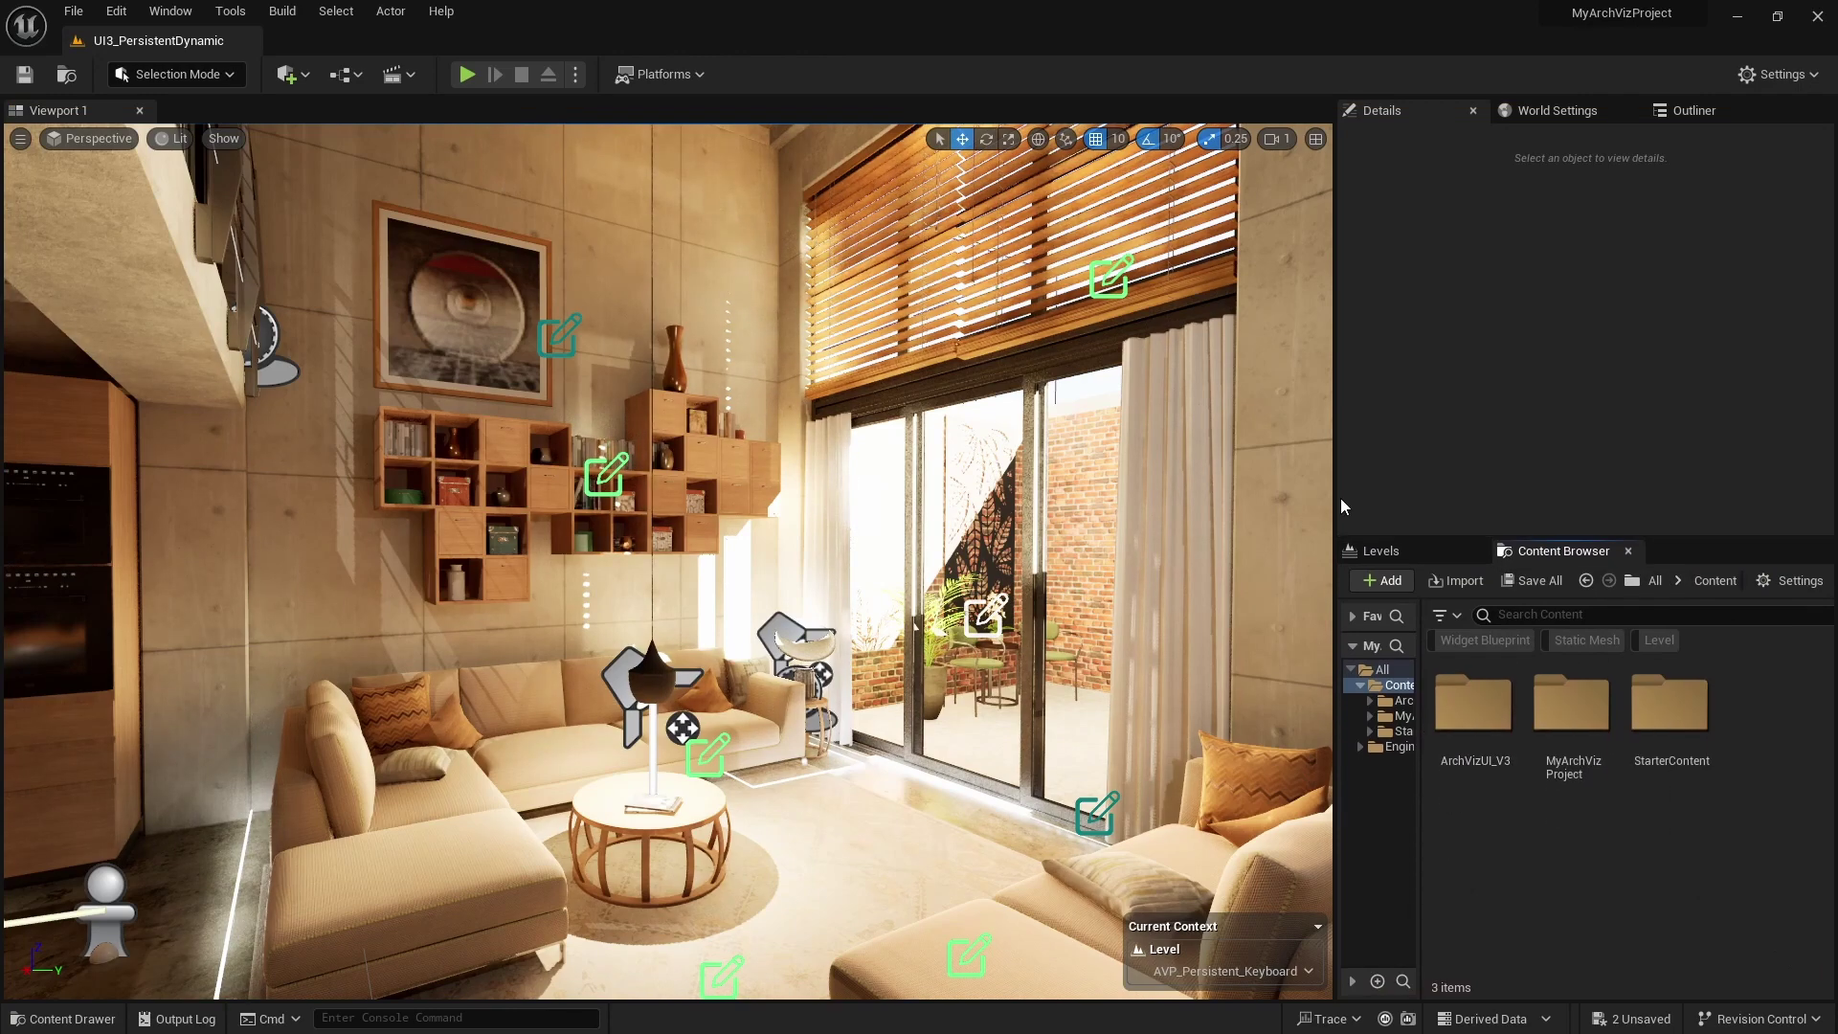
left_click_drag(1332, 489, 1222, 517)
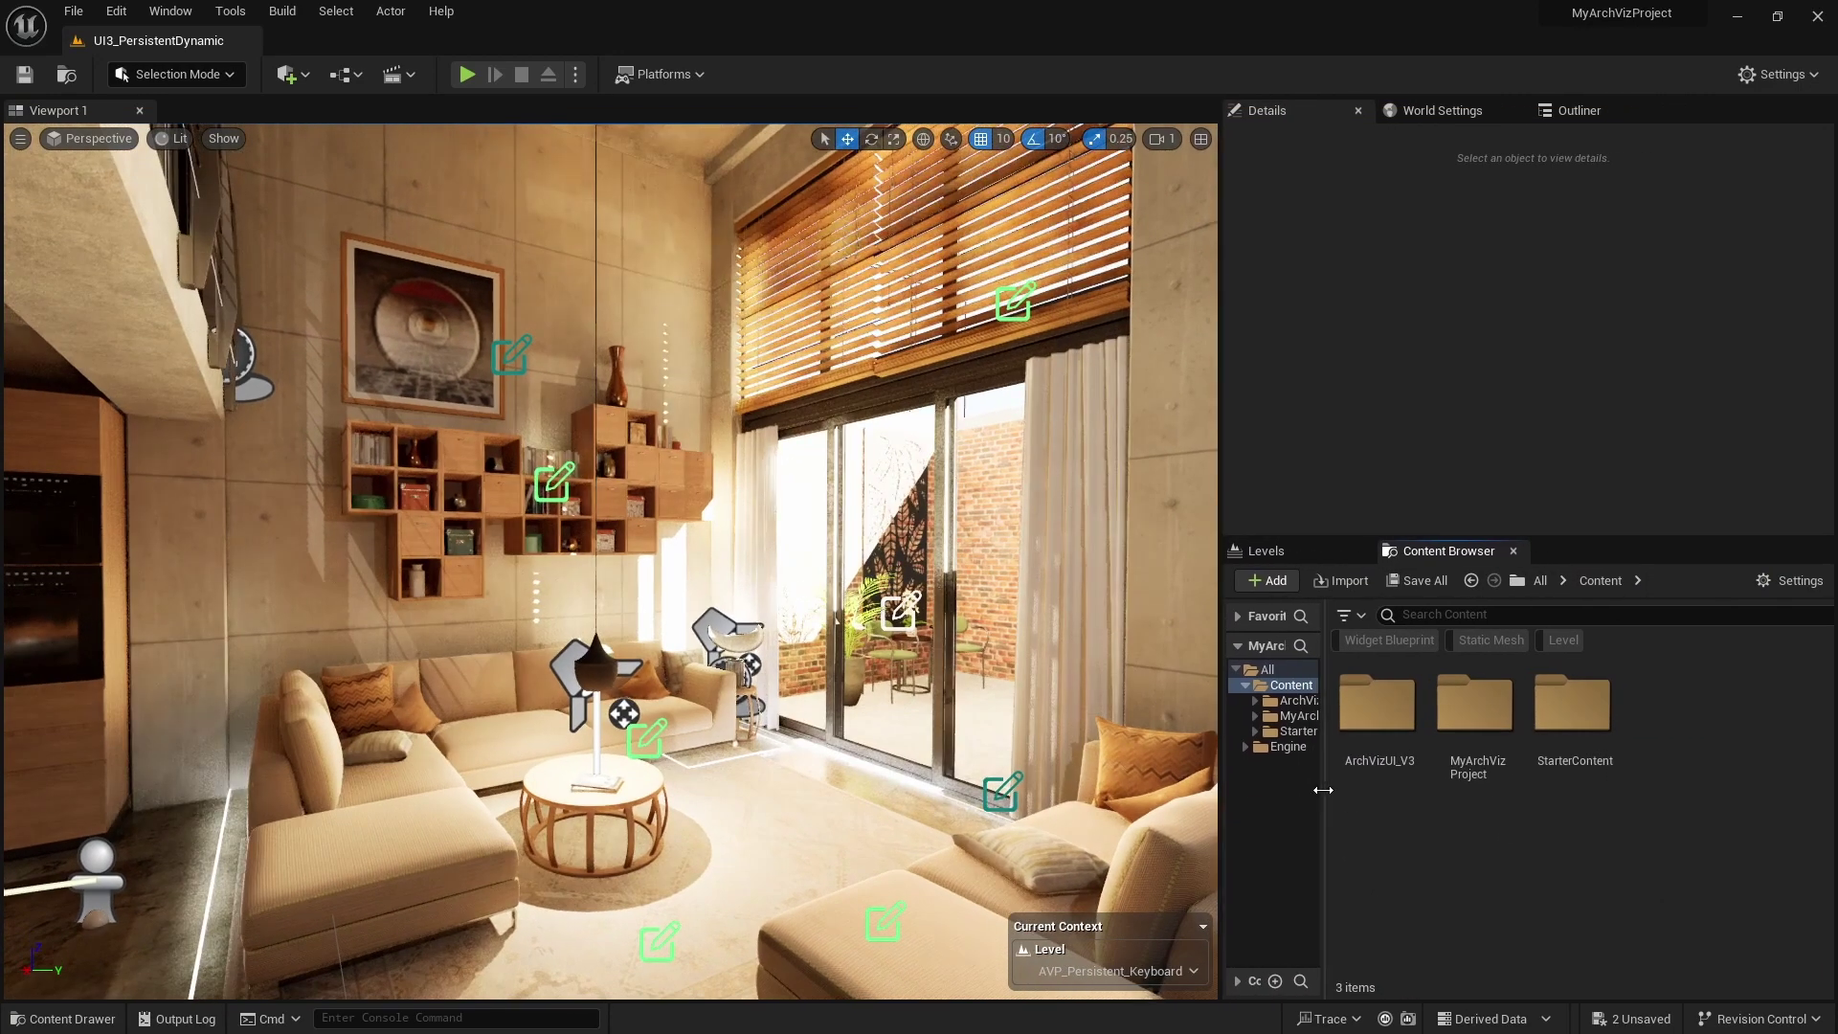
left_click_drag(1321, 792, 1395, 800)
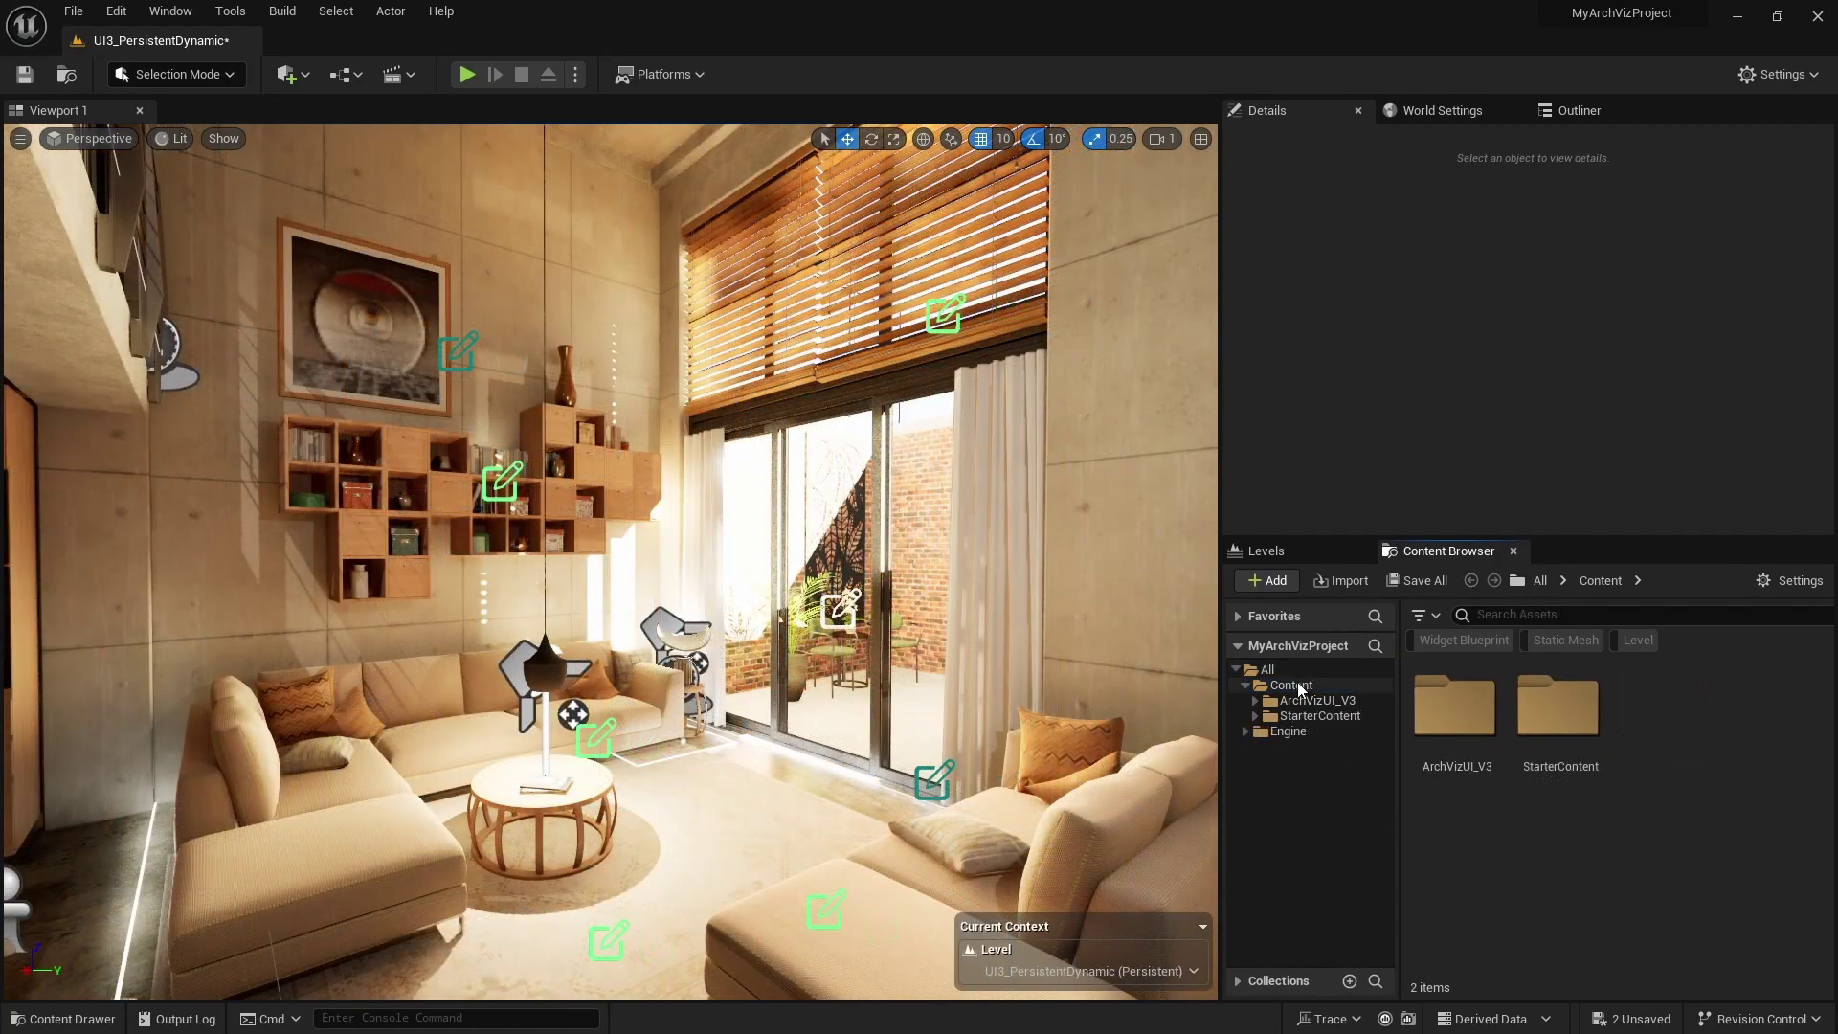
Step: Create a new folder named ArchVizPrj01 in the project's Content folder
left_click(1300, 688)
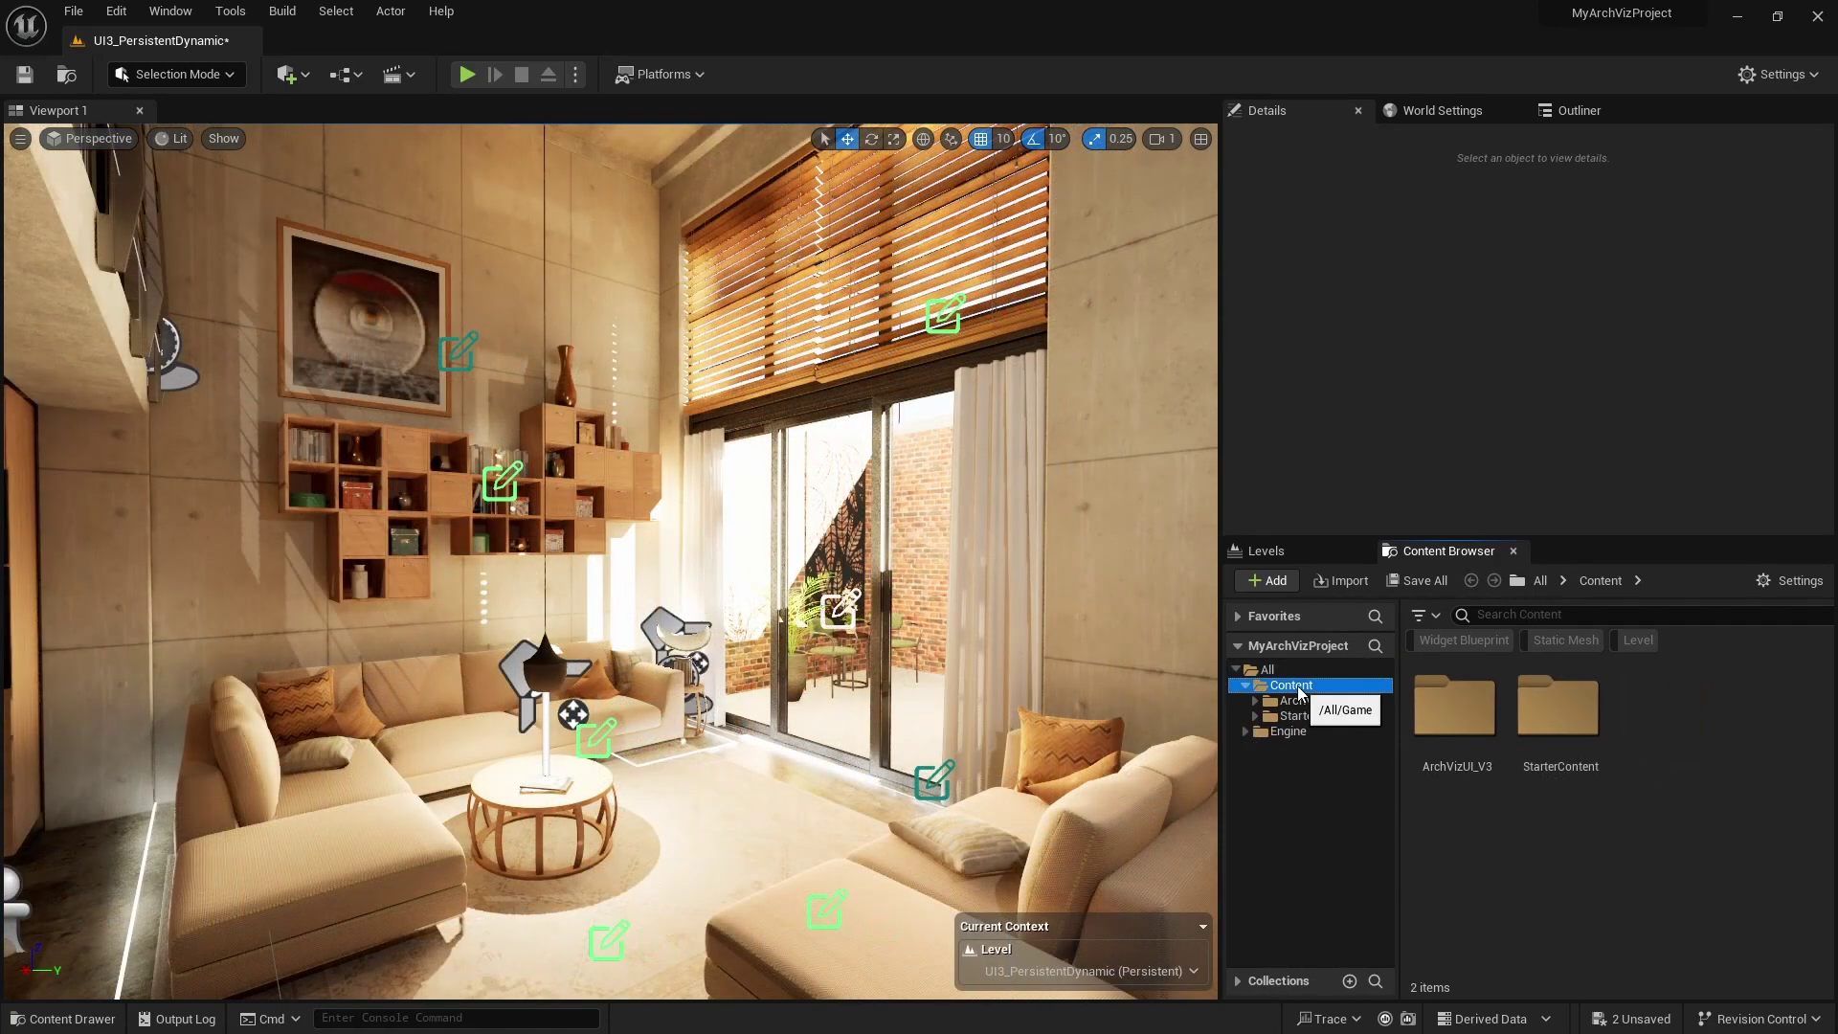
right_click(1508, 863)
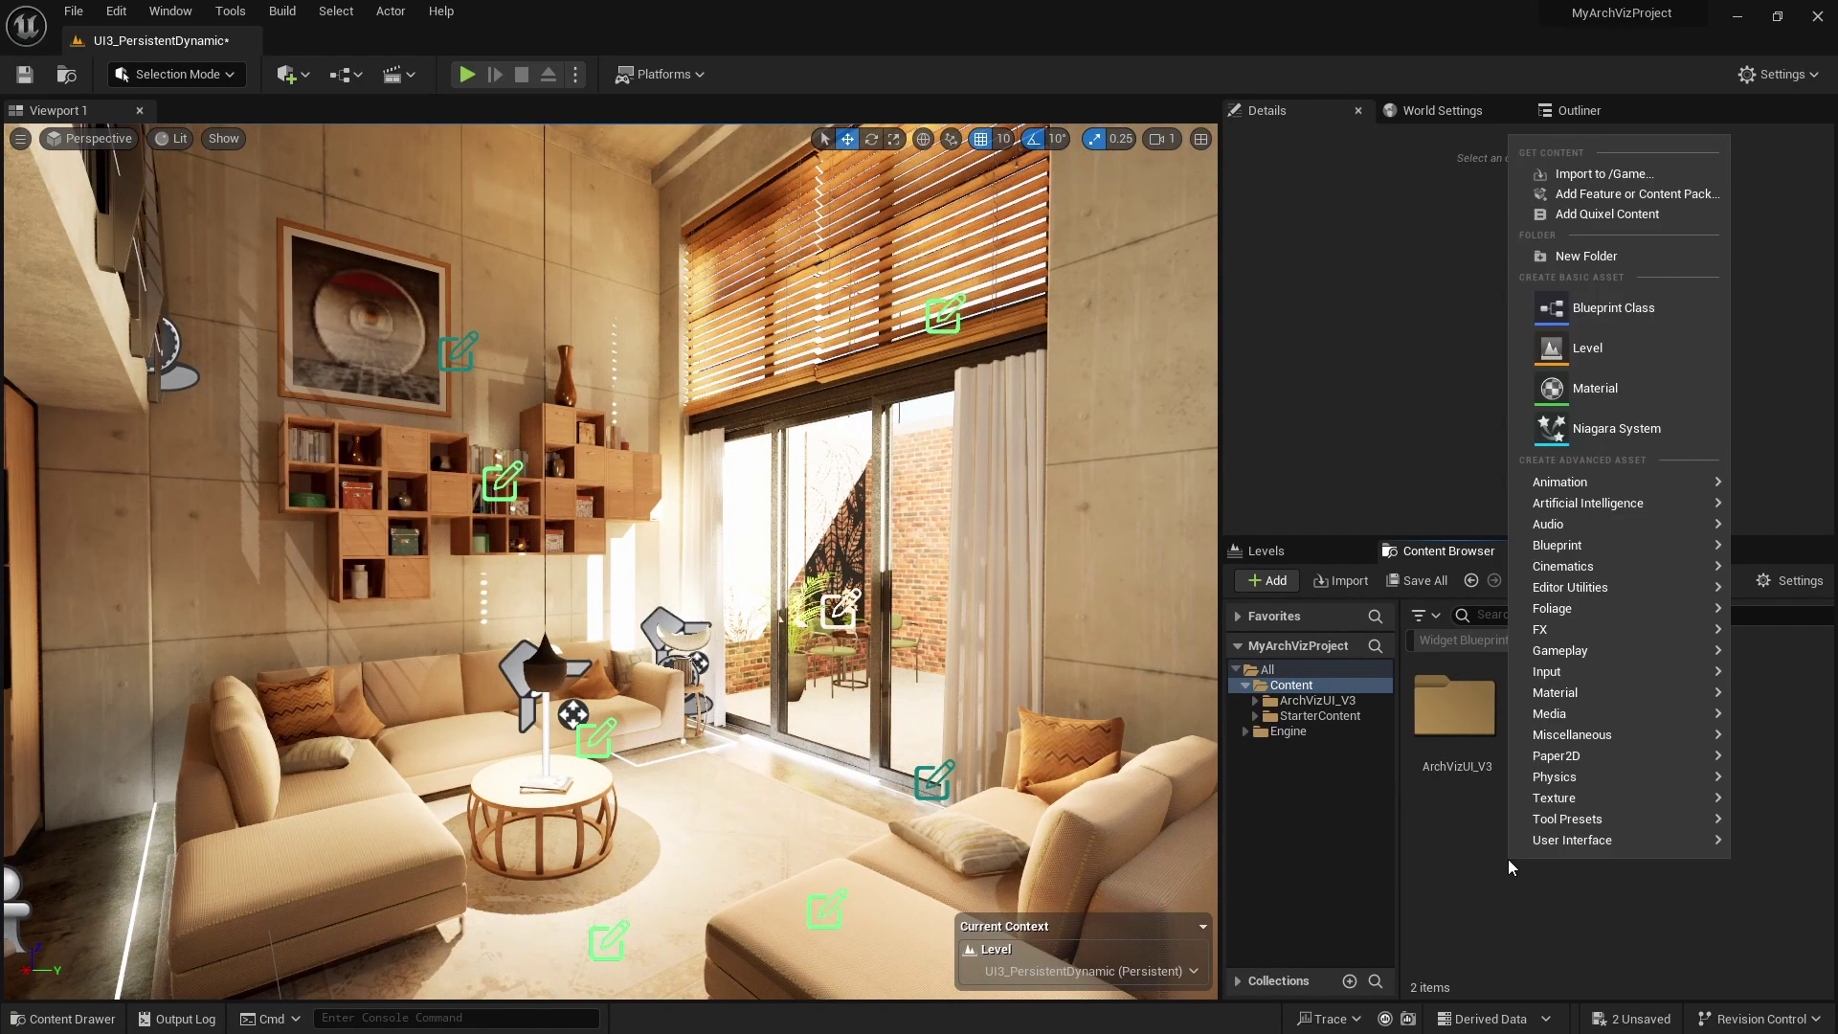
left_click(1565, 253)
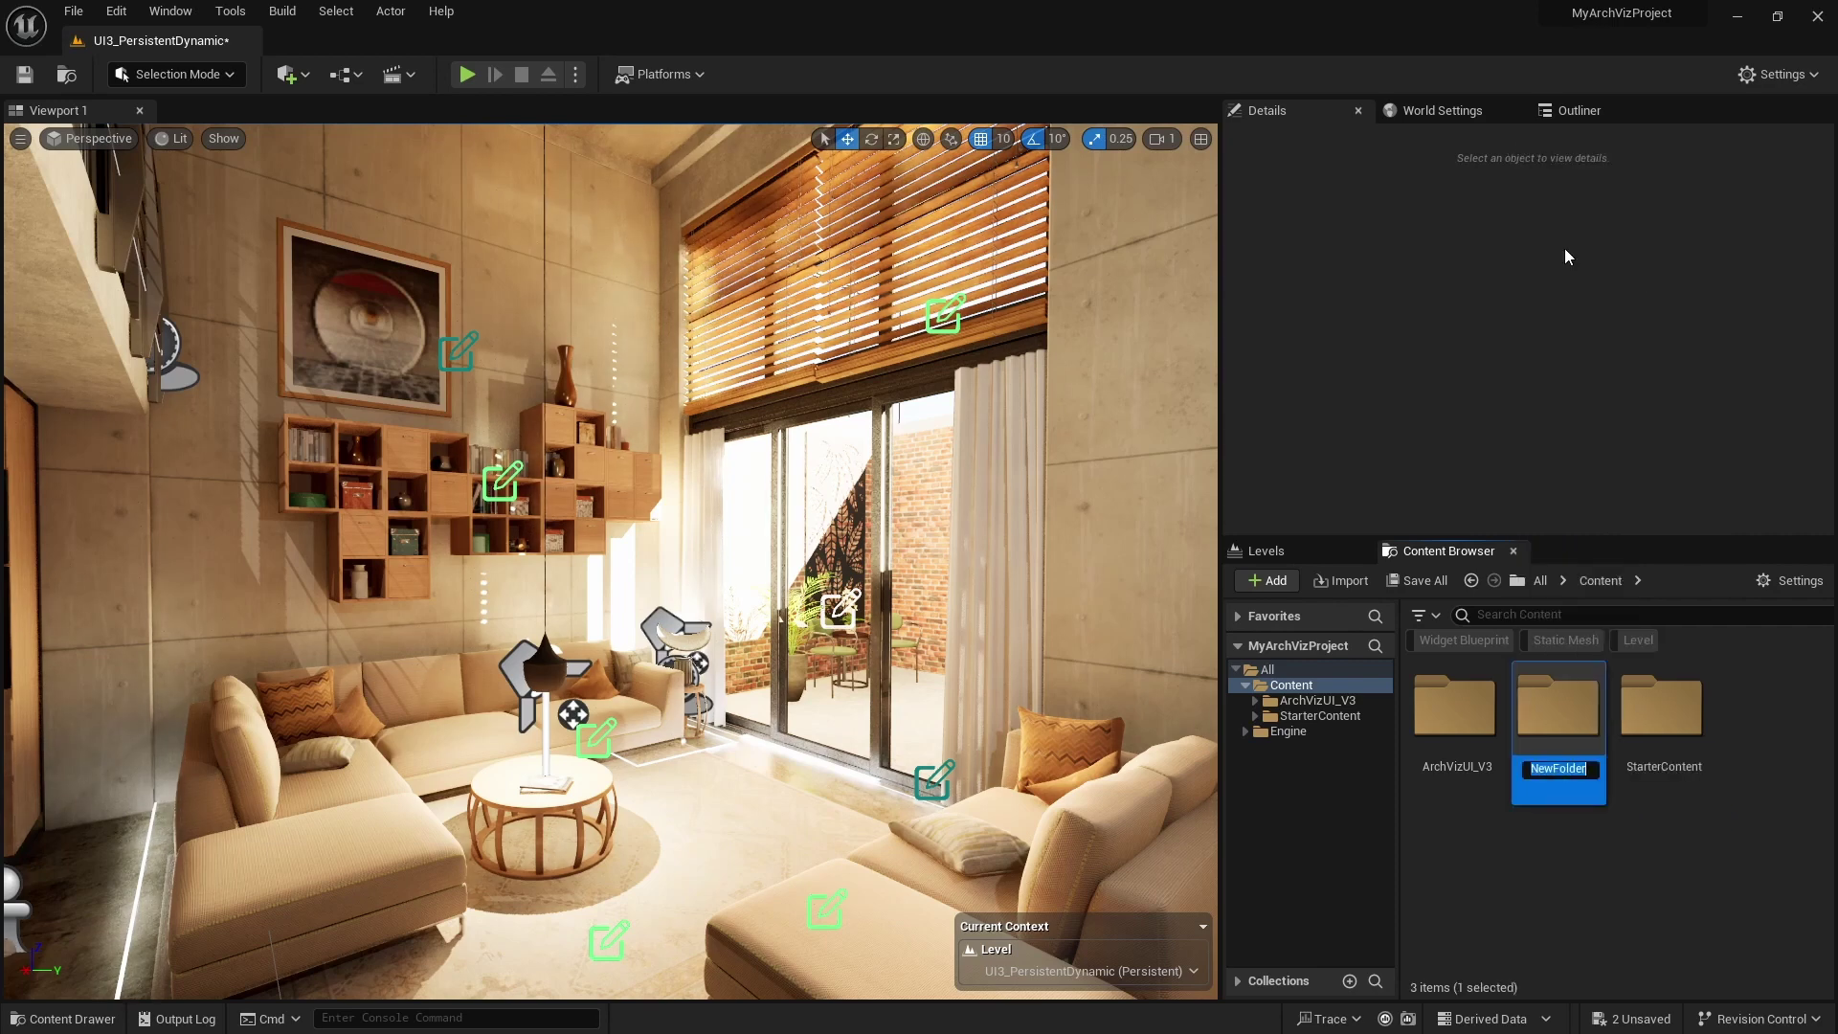
type("ArchVizPrj")
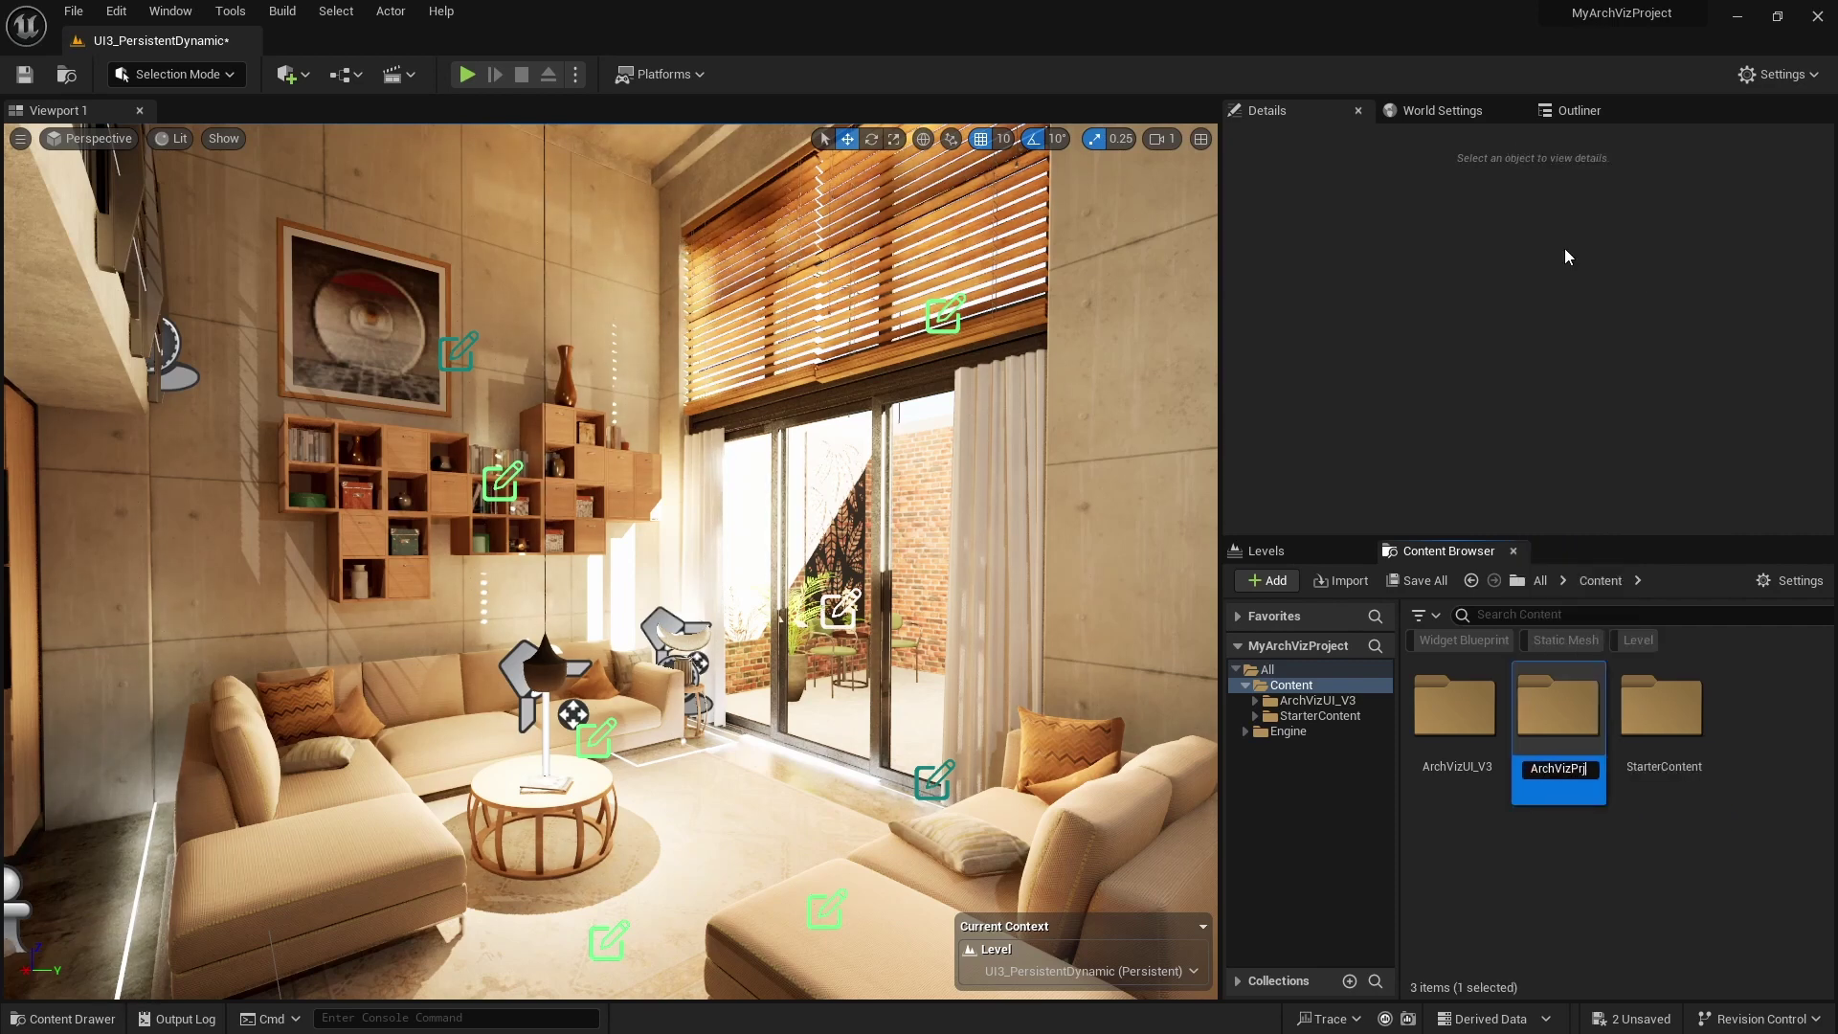
type("01")
key("Return")
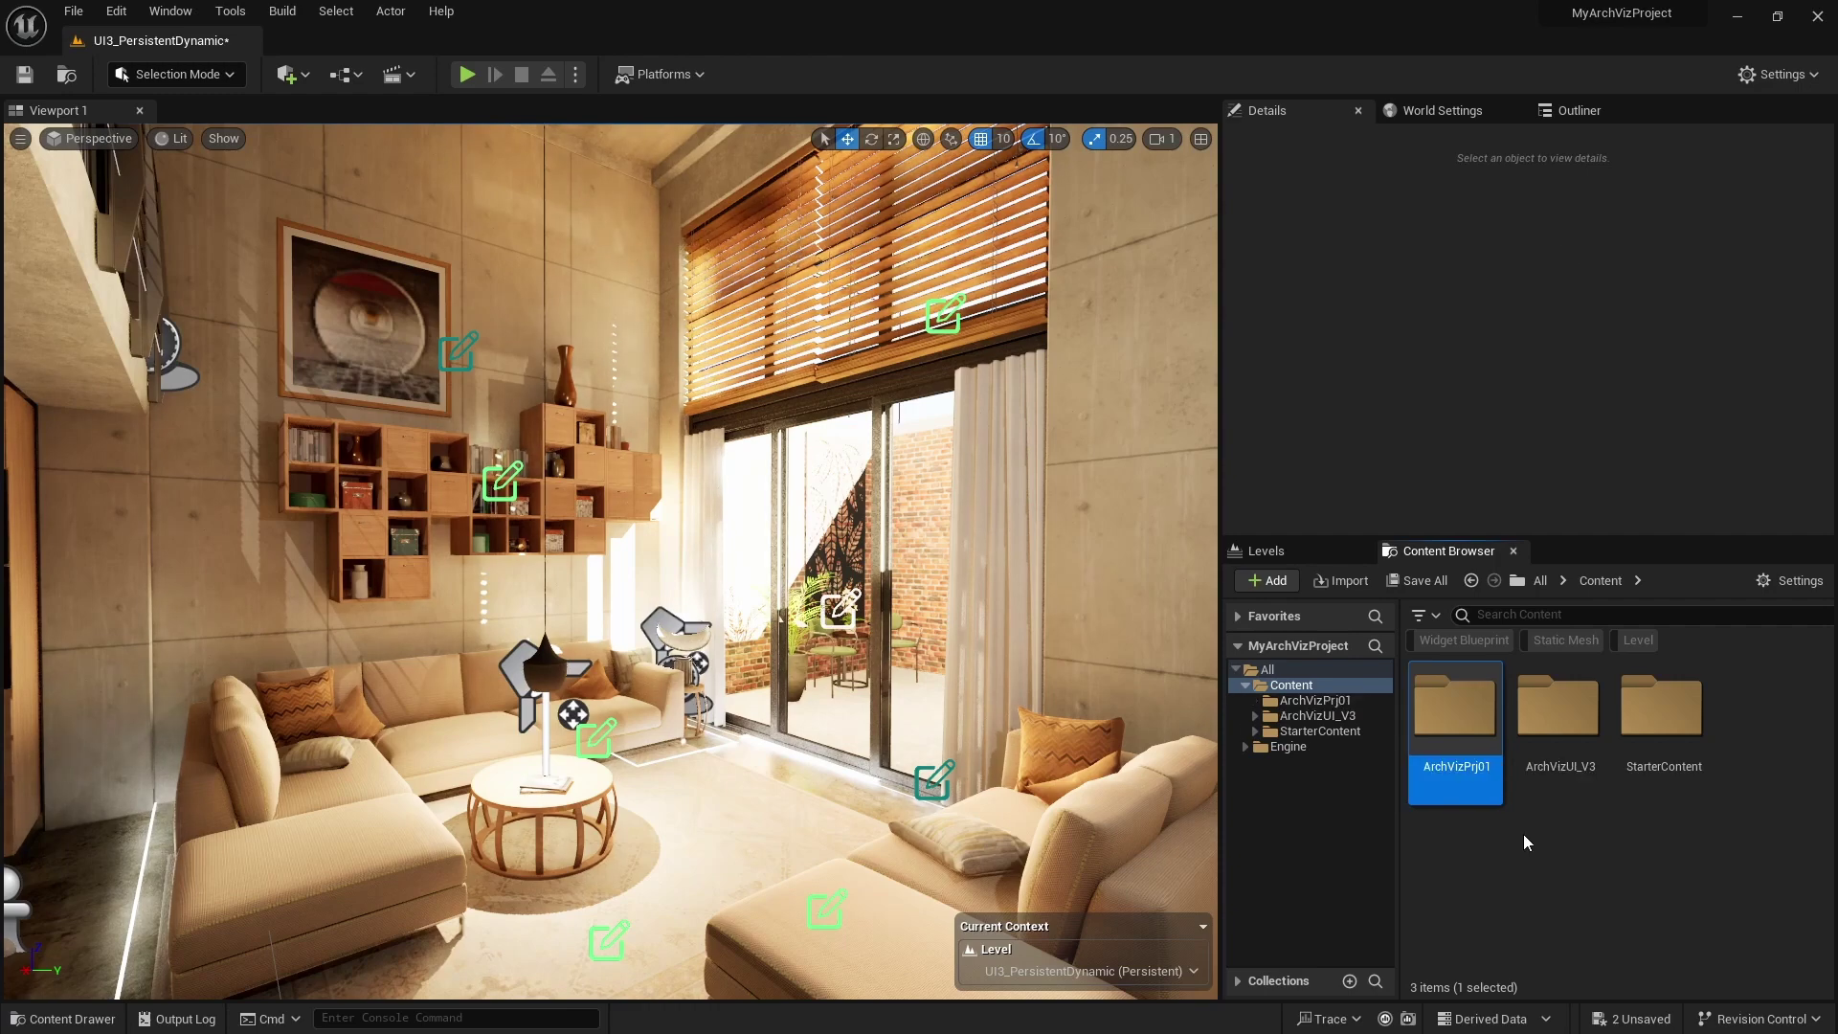
Step: Create a subfolder named Levels inside the ArchVizPrj01 folder
double_click(1483, 753)
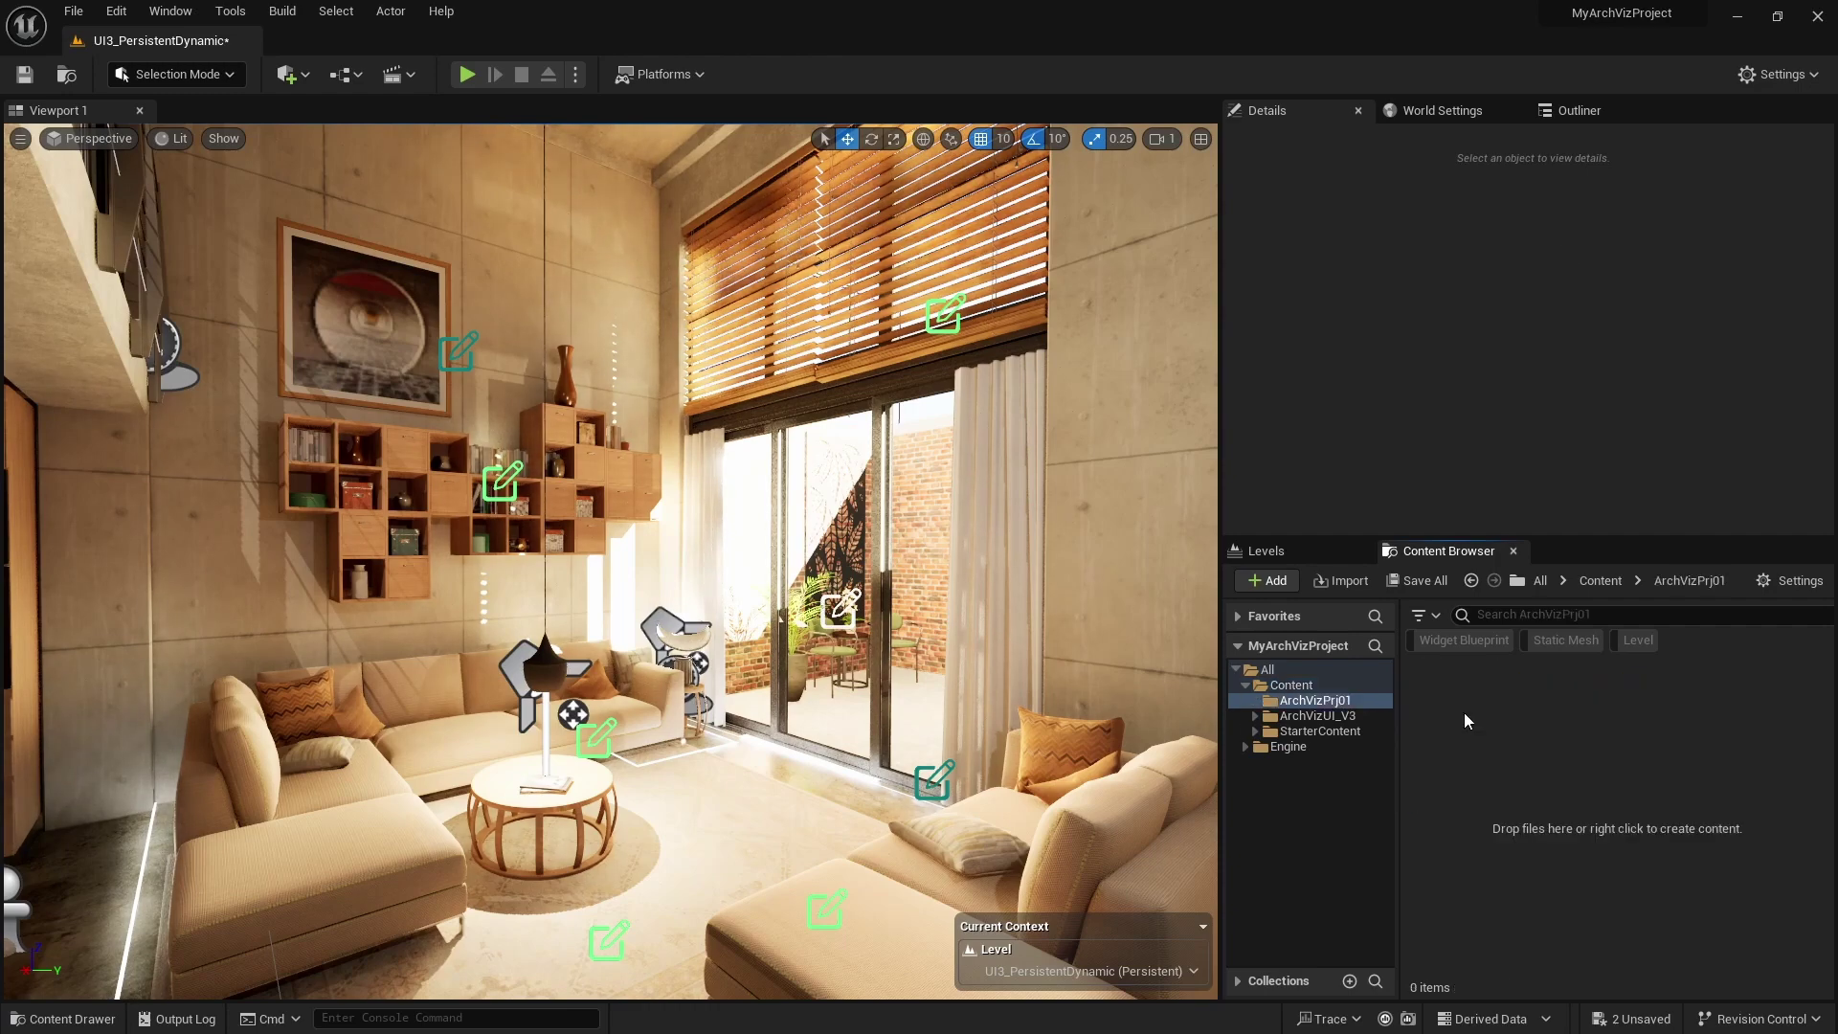
right_click(1464, 714)
left_click(1570, 427)
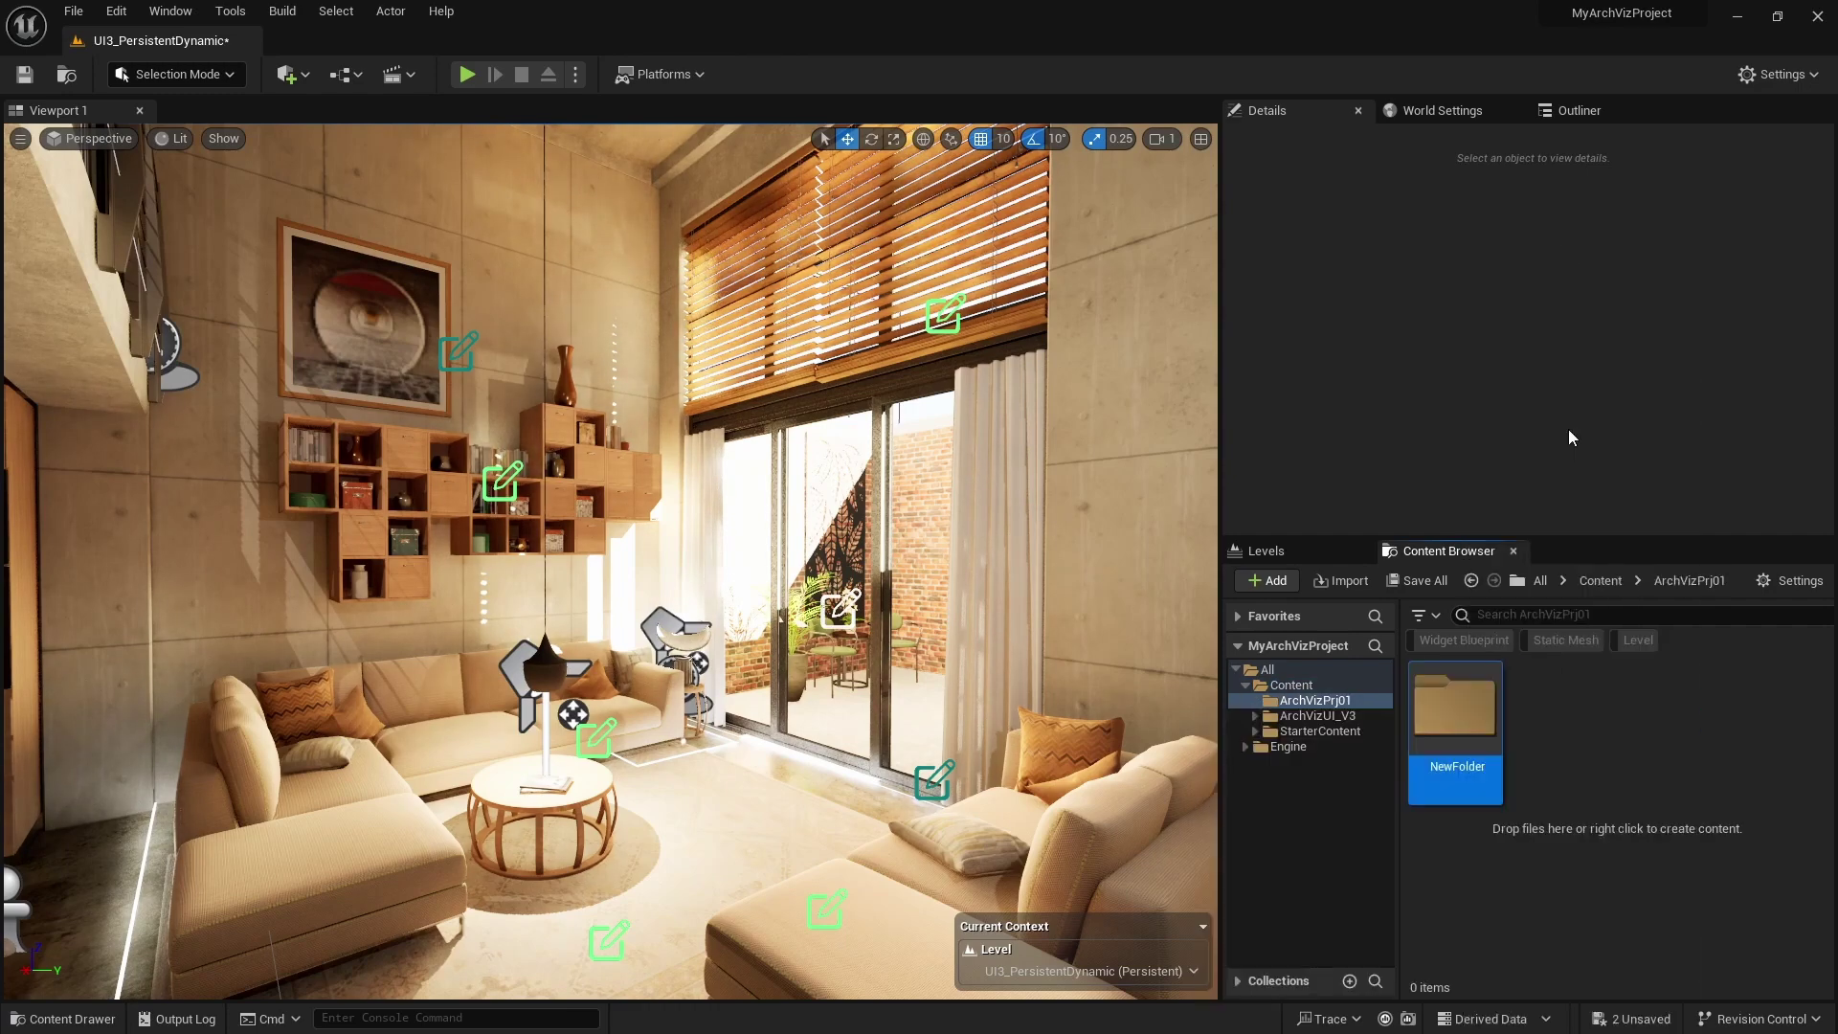
type("Levels")
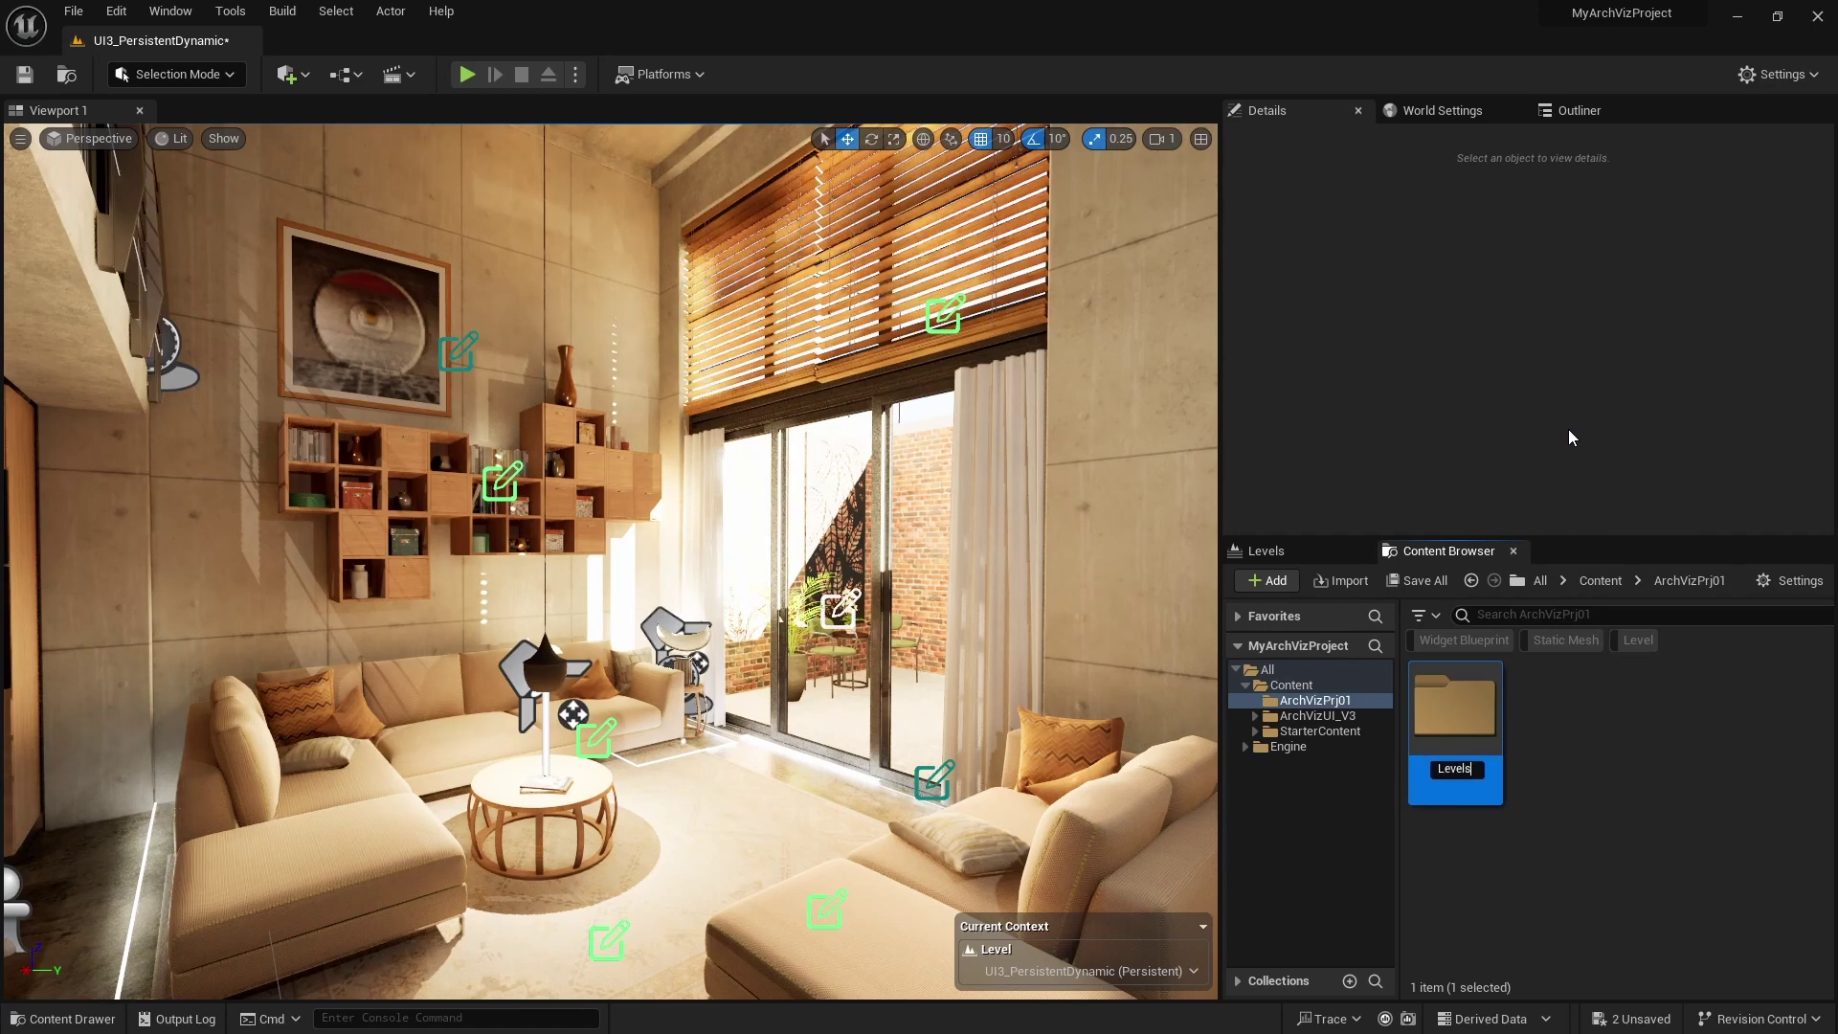
key("Return")
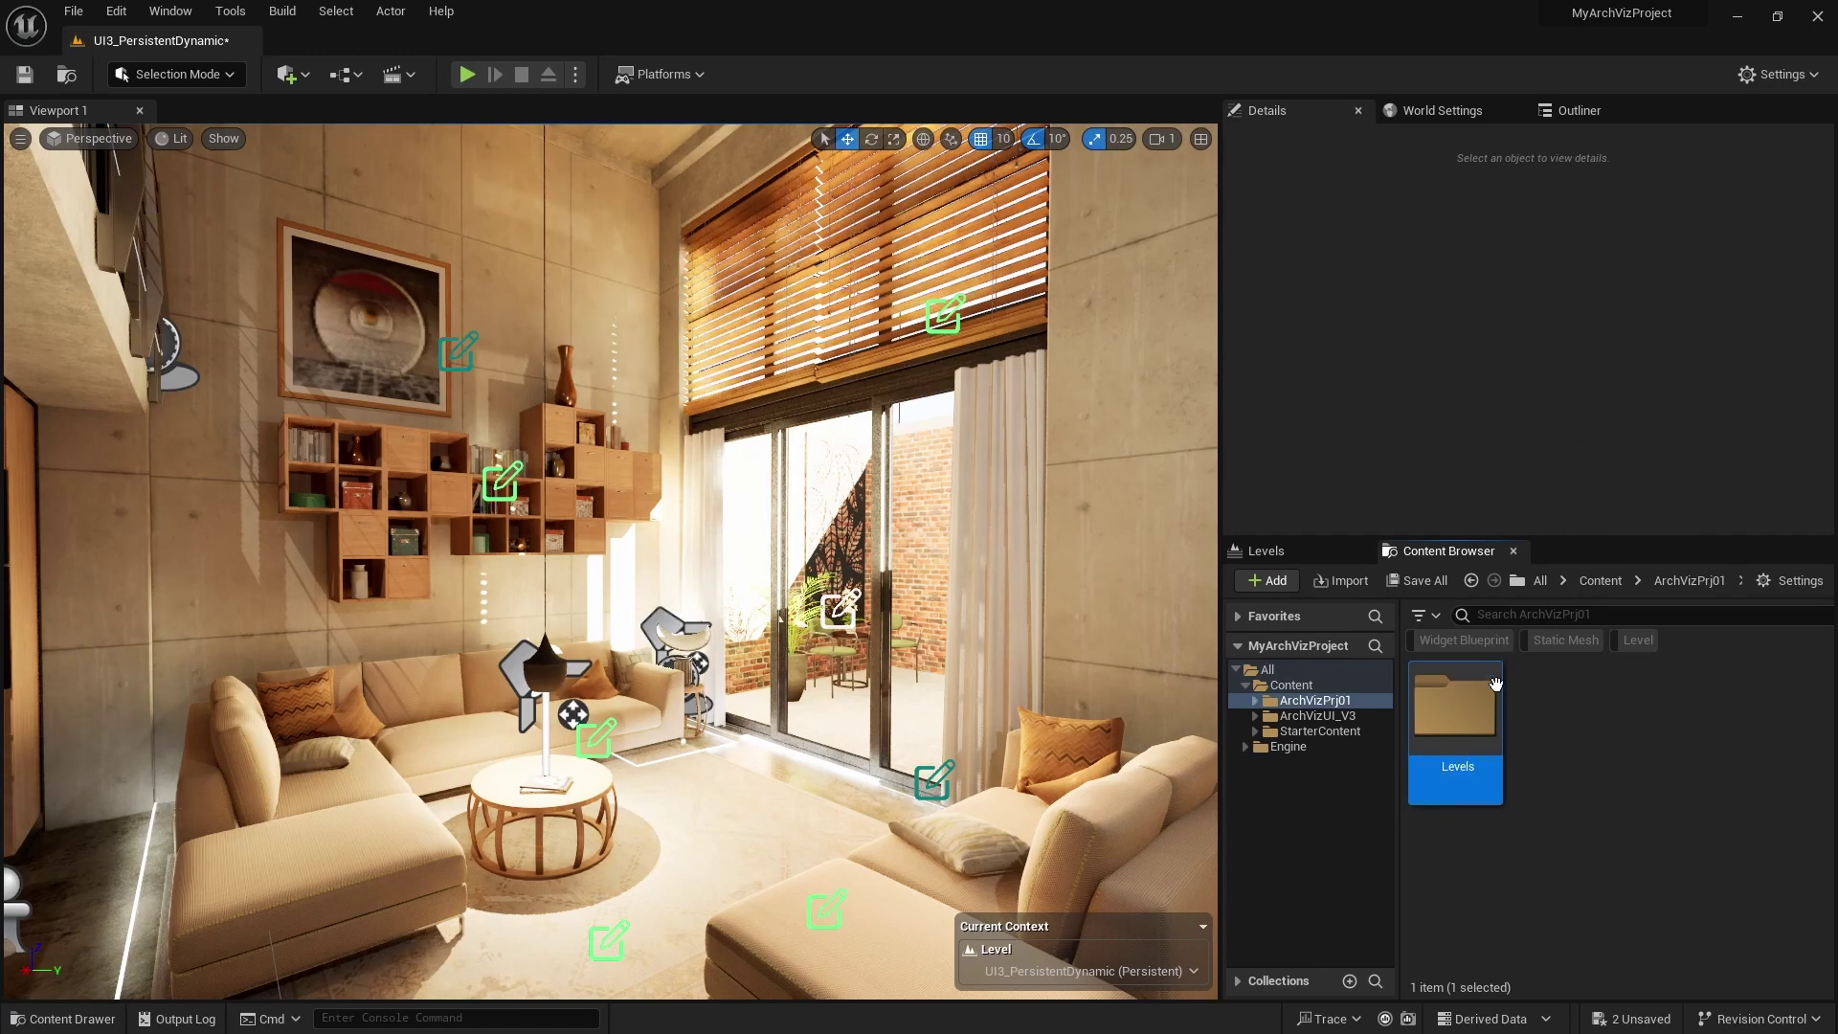
Step: Create a new level named AVP01_PersistentKeyboard inside the ArchVizPrj01 Levels folder
double_click(1440, 711)
right_click(1445, 708)
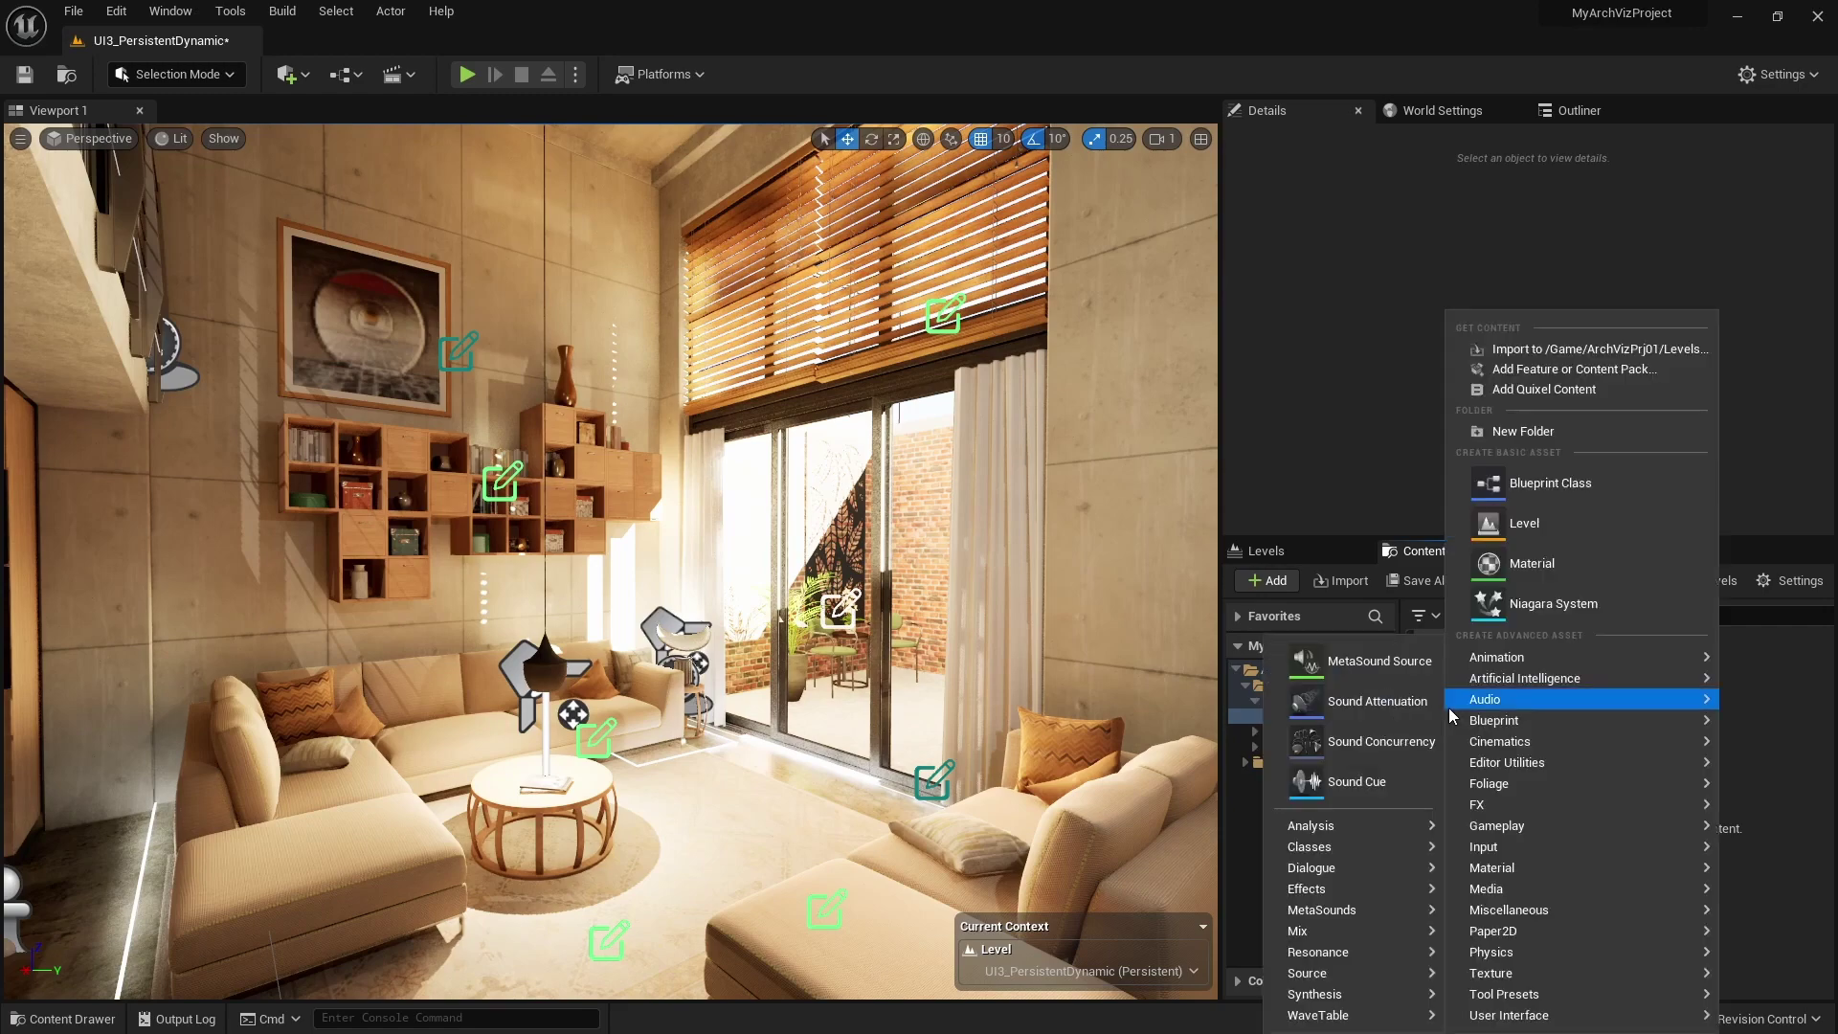
left_click(1536, 533)
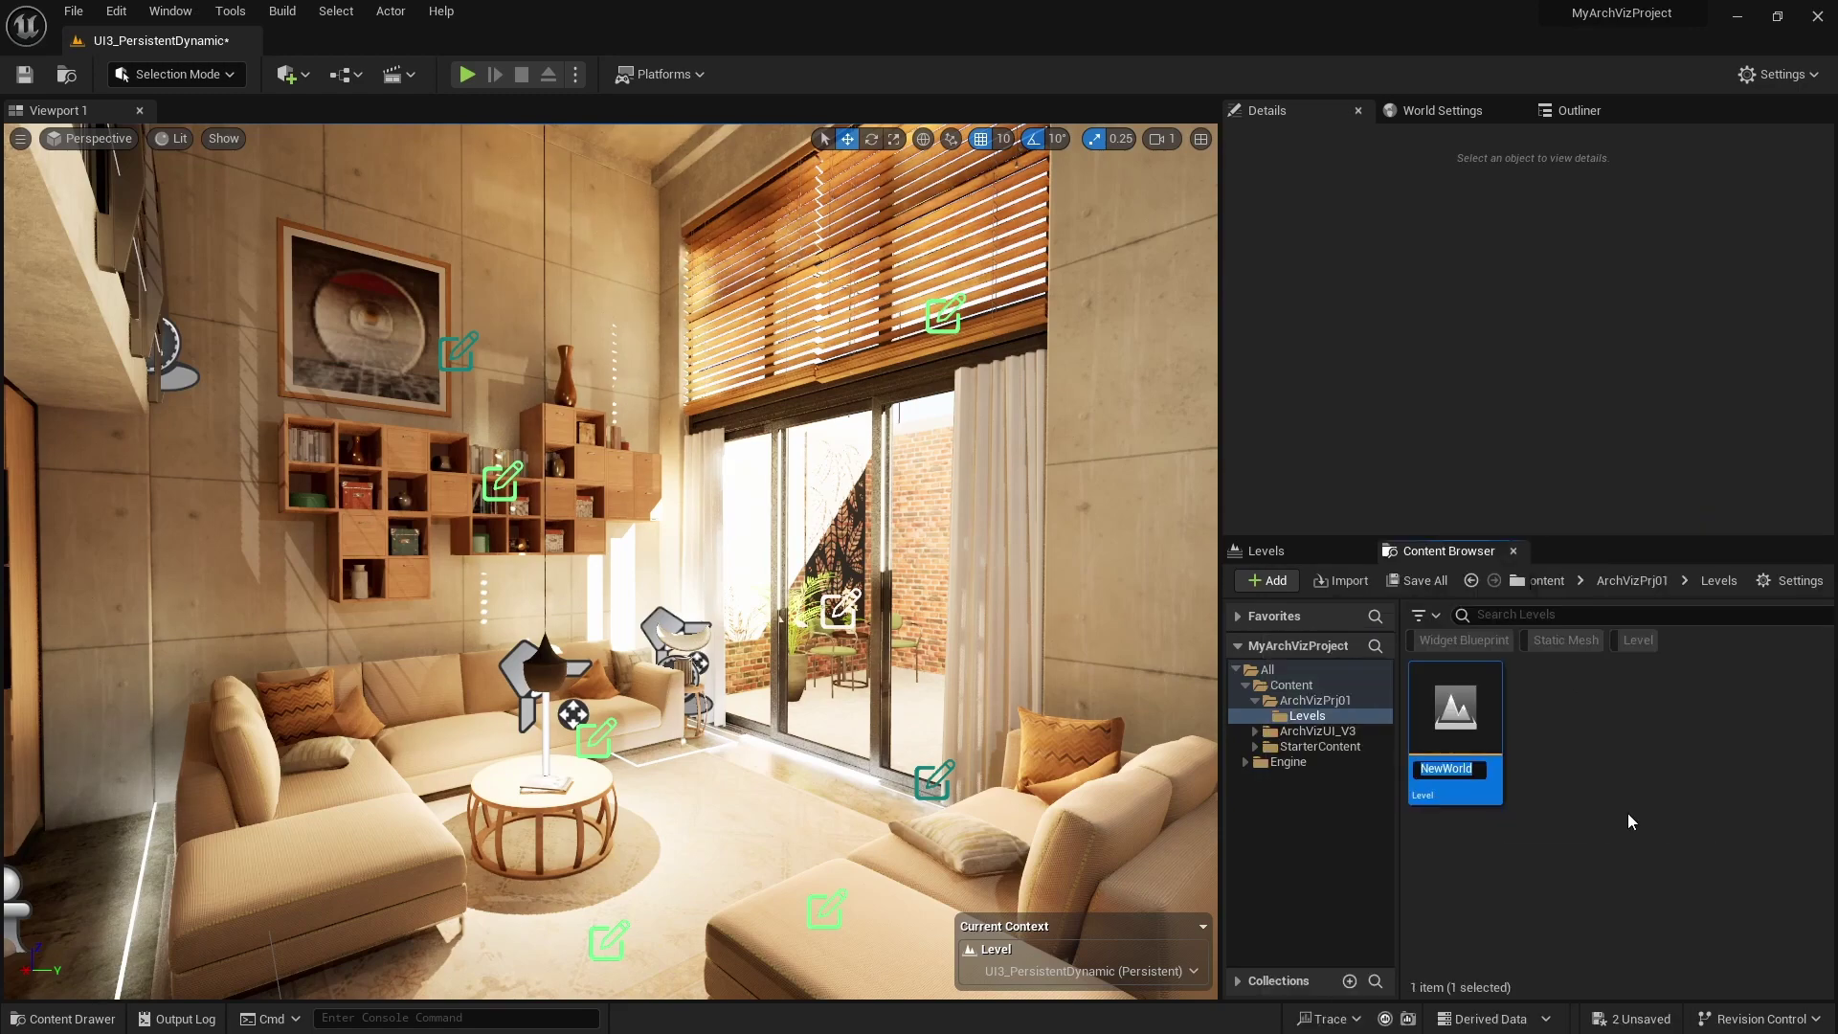
type("AVP")
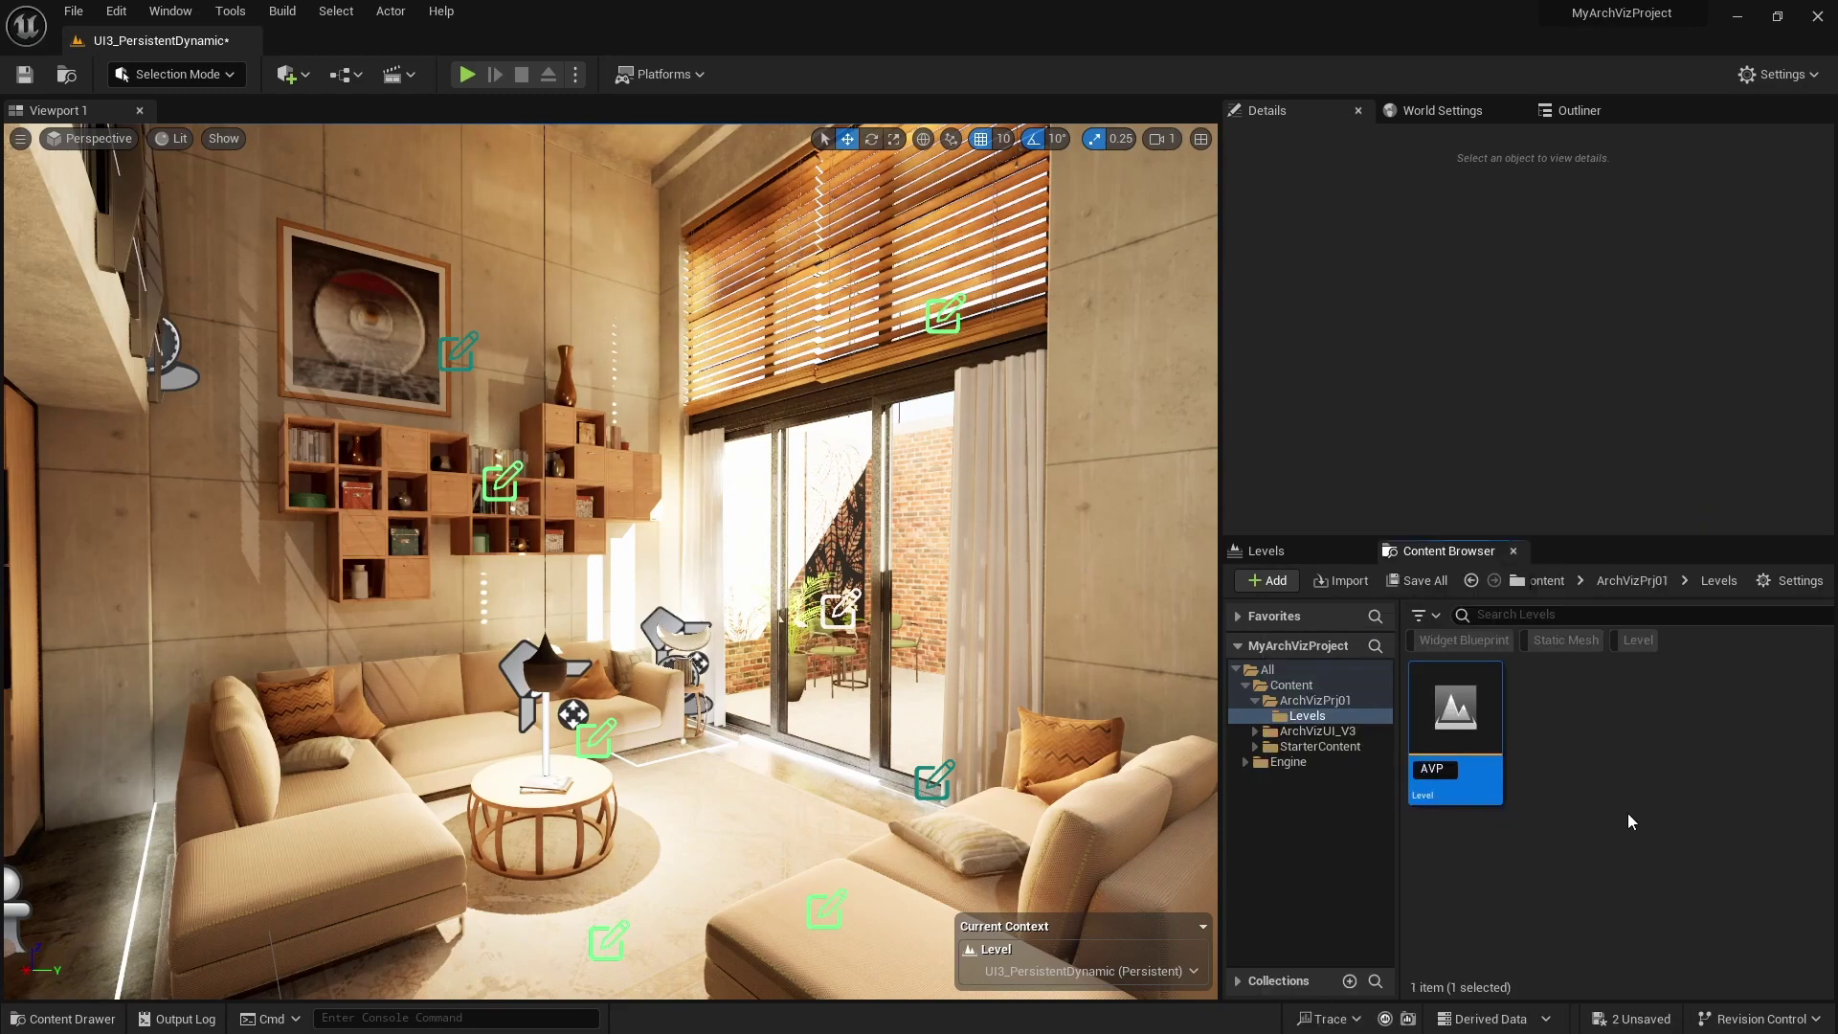
type("01_PersistentKey")
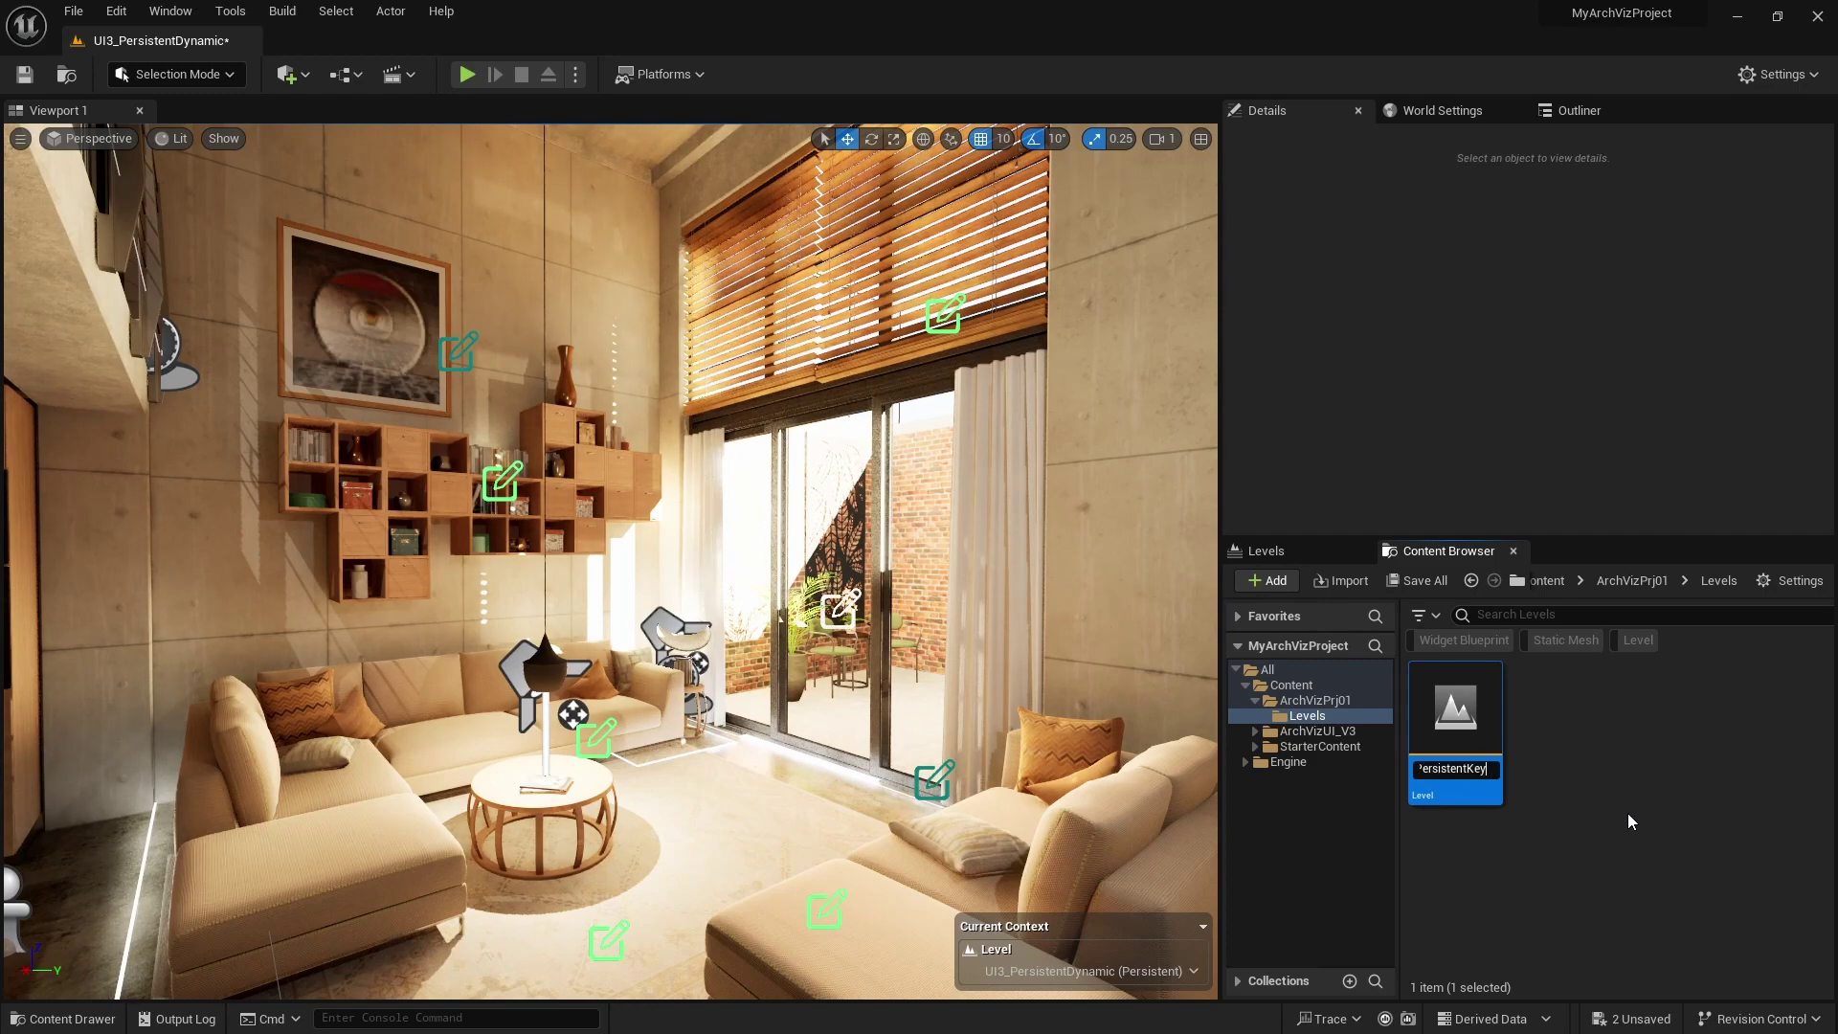
key("Return")
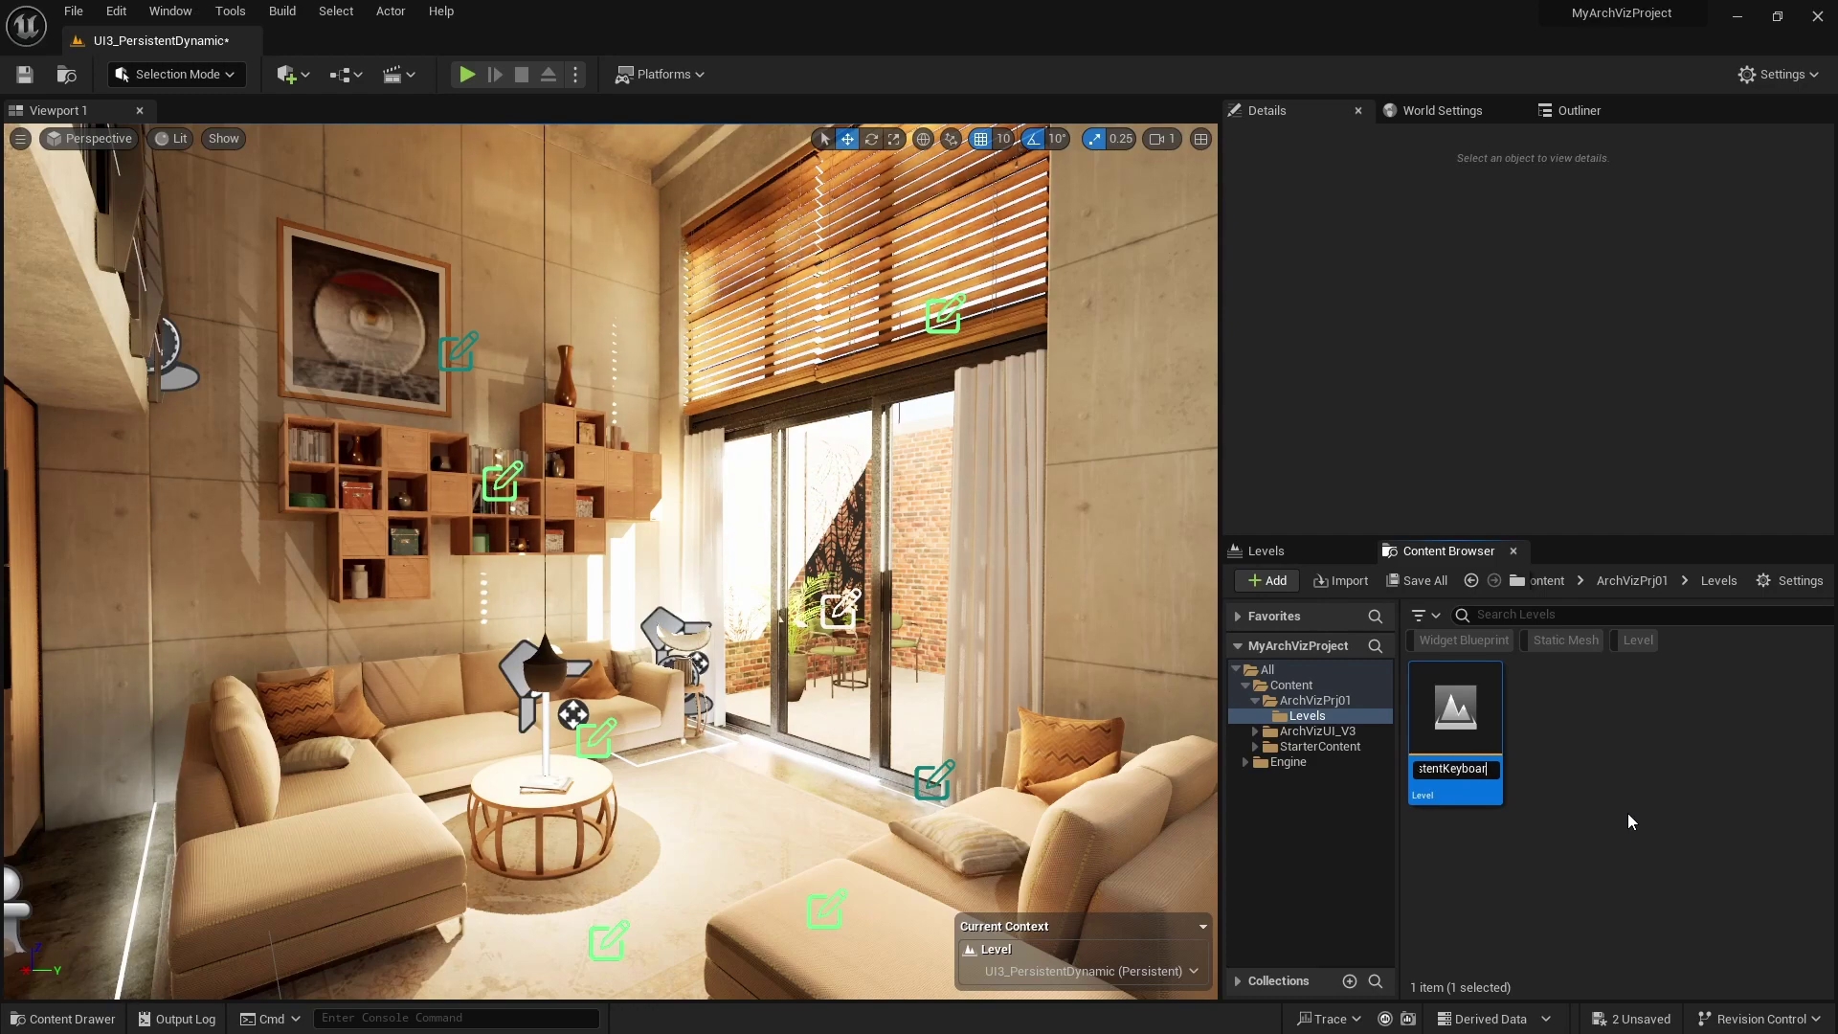
Step: Save the AVP01_PersistentKeyboard level and open it, discarding the unsaved changes to UI3_Misc and UI3_PersistentDynamic
right_click(1467, 720)
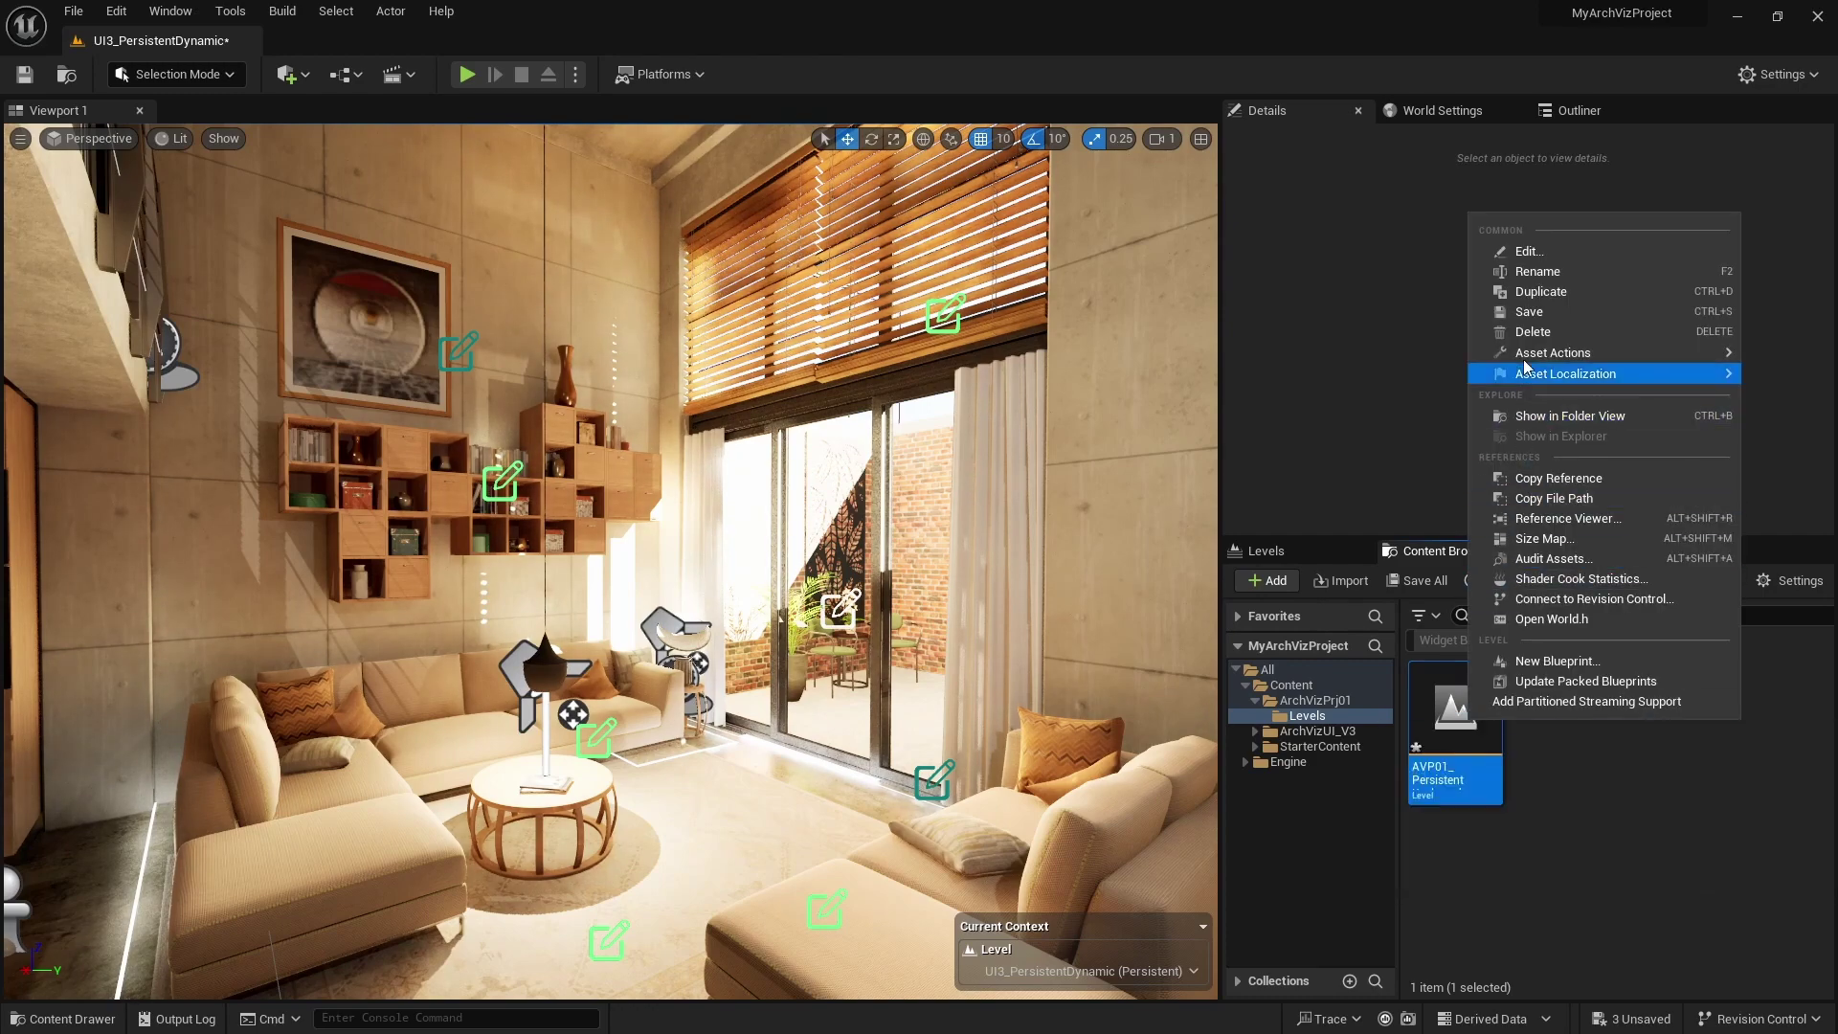
left_click(1543, 311)
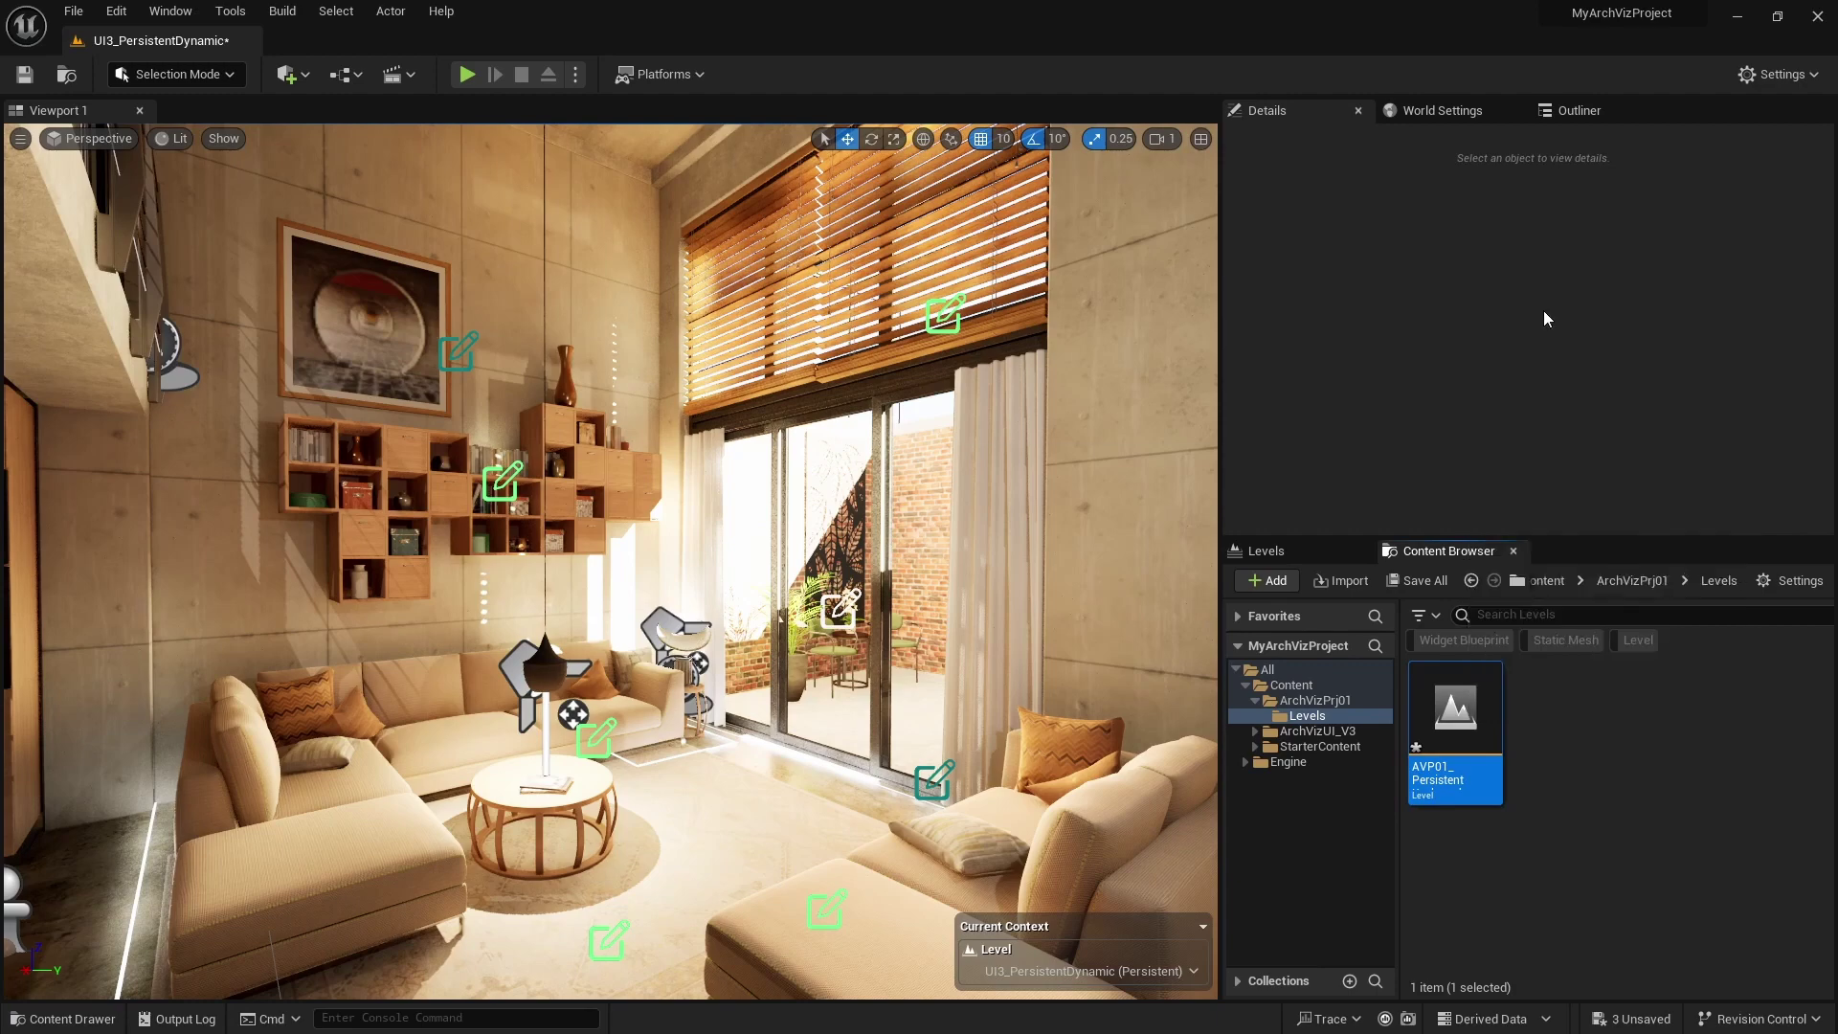
double_click(1449, 715)
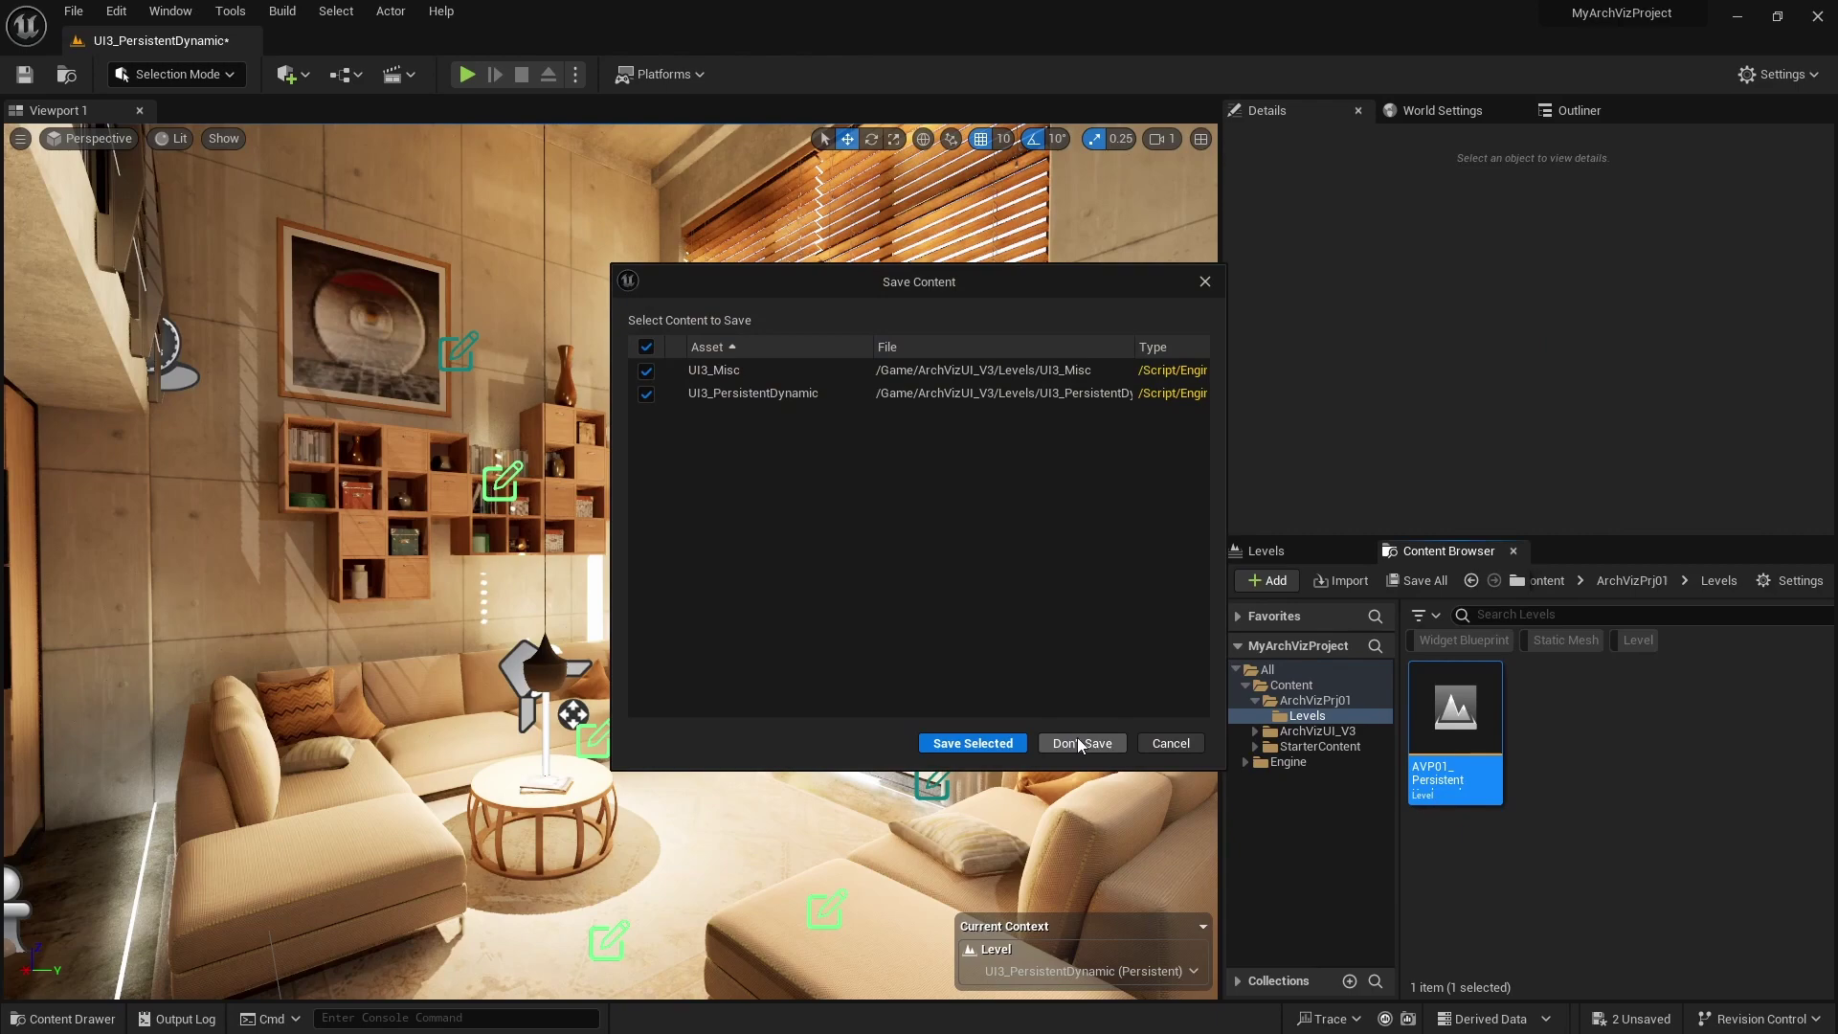
left_click(1079, 744)
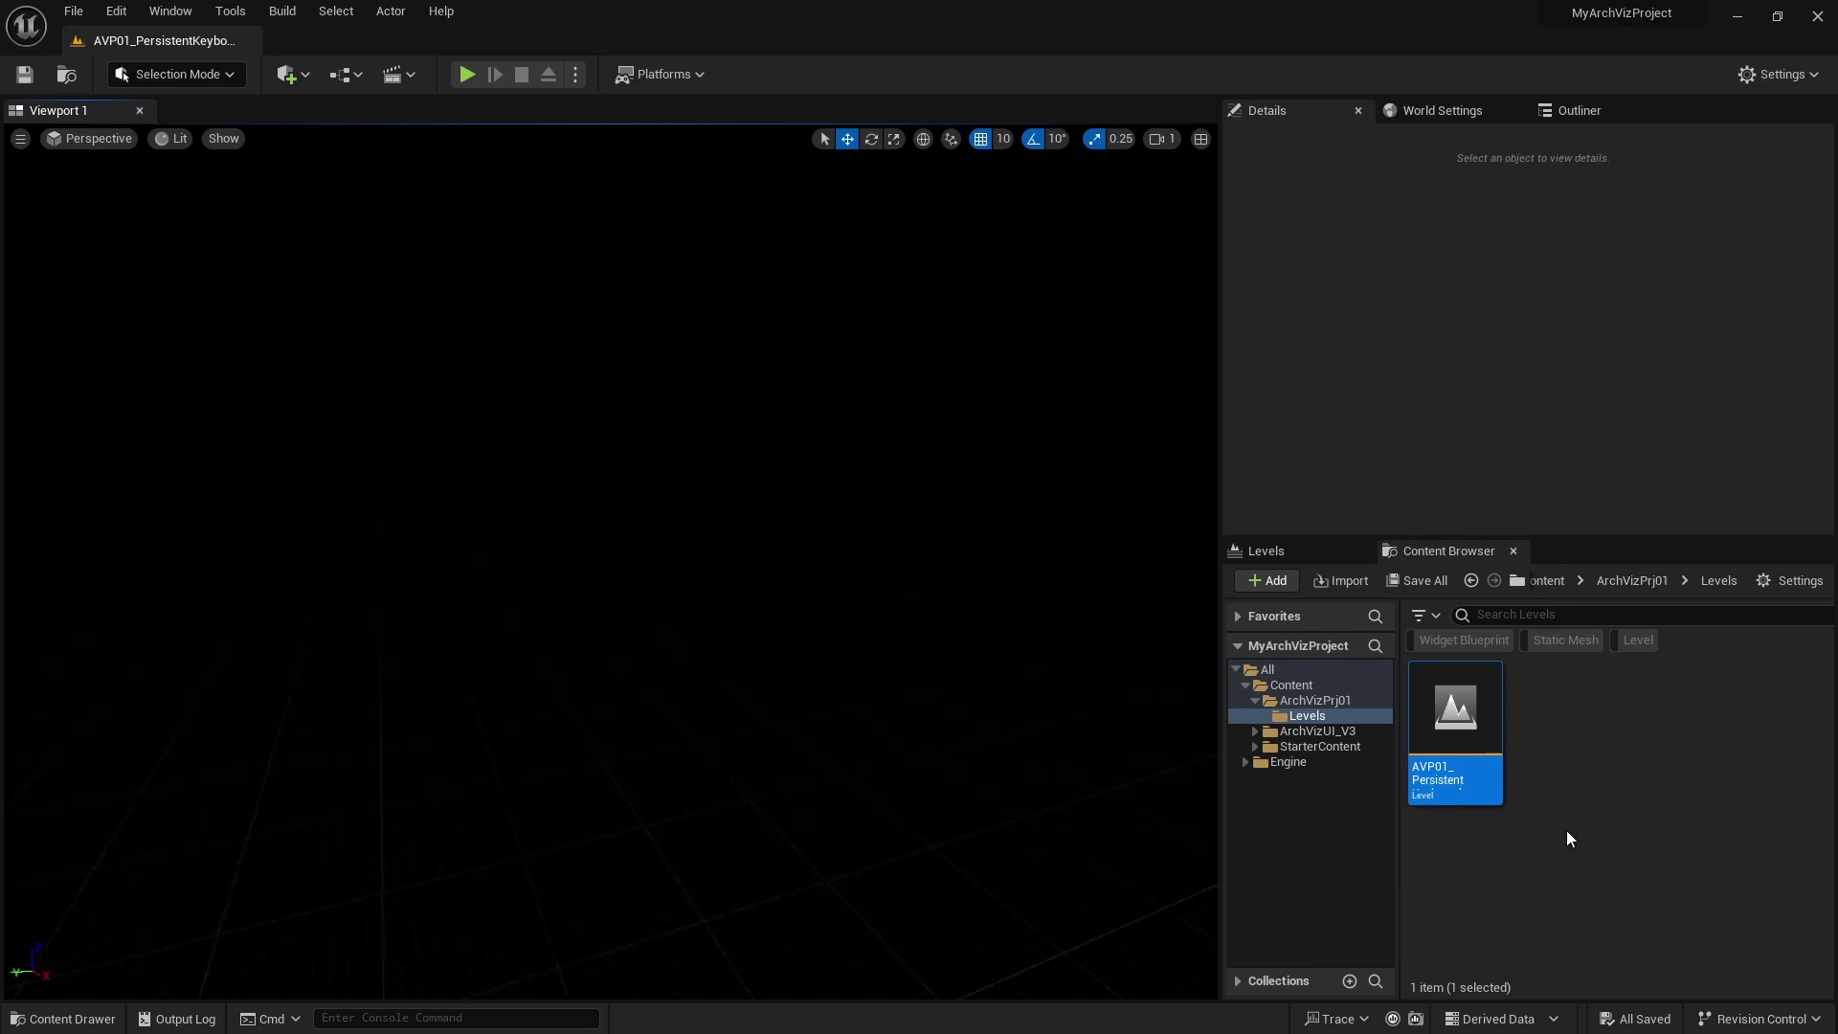
Step: Add the existing UI3_DynamicLighting level from ArchVizUI_V3/Levels as a sublevel of the persistent level
left_click(1310, 552)
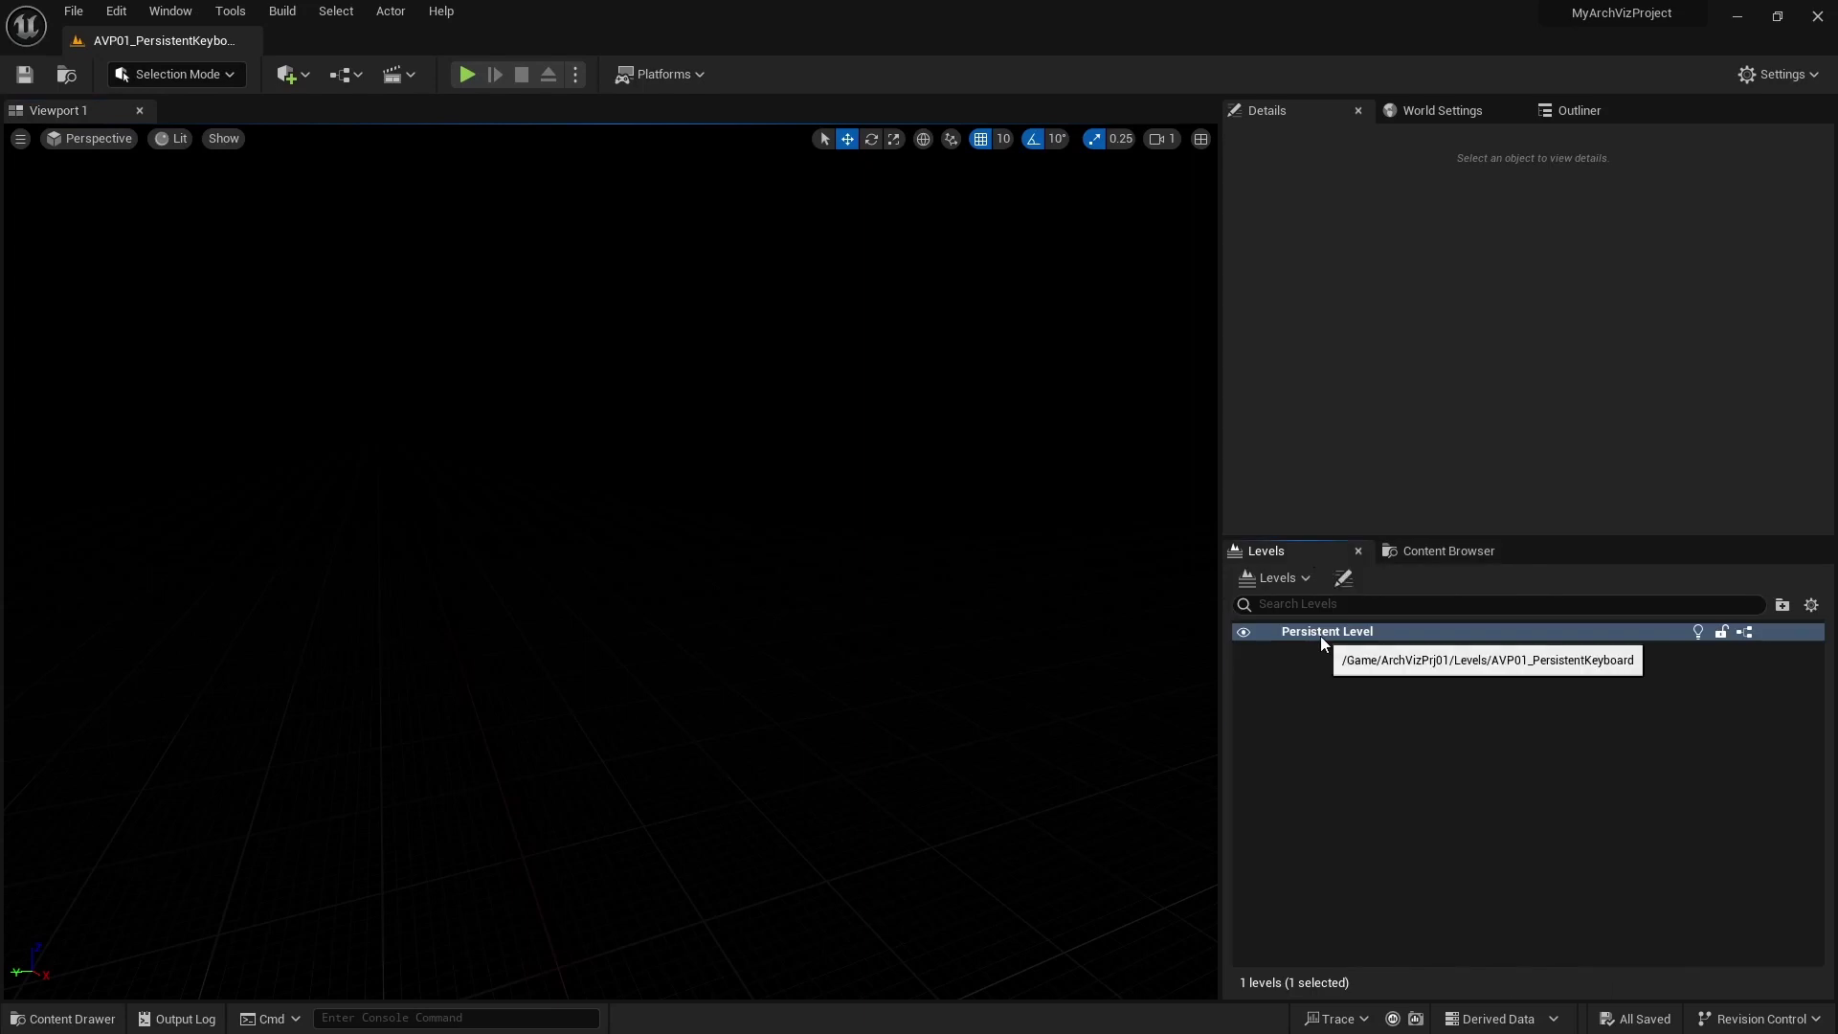
left_click(1309, 580)
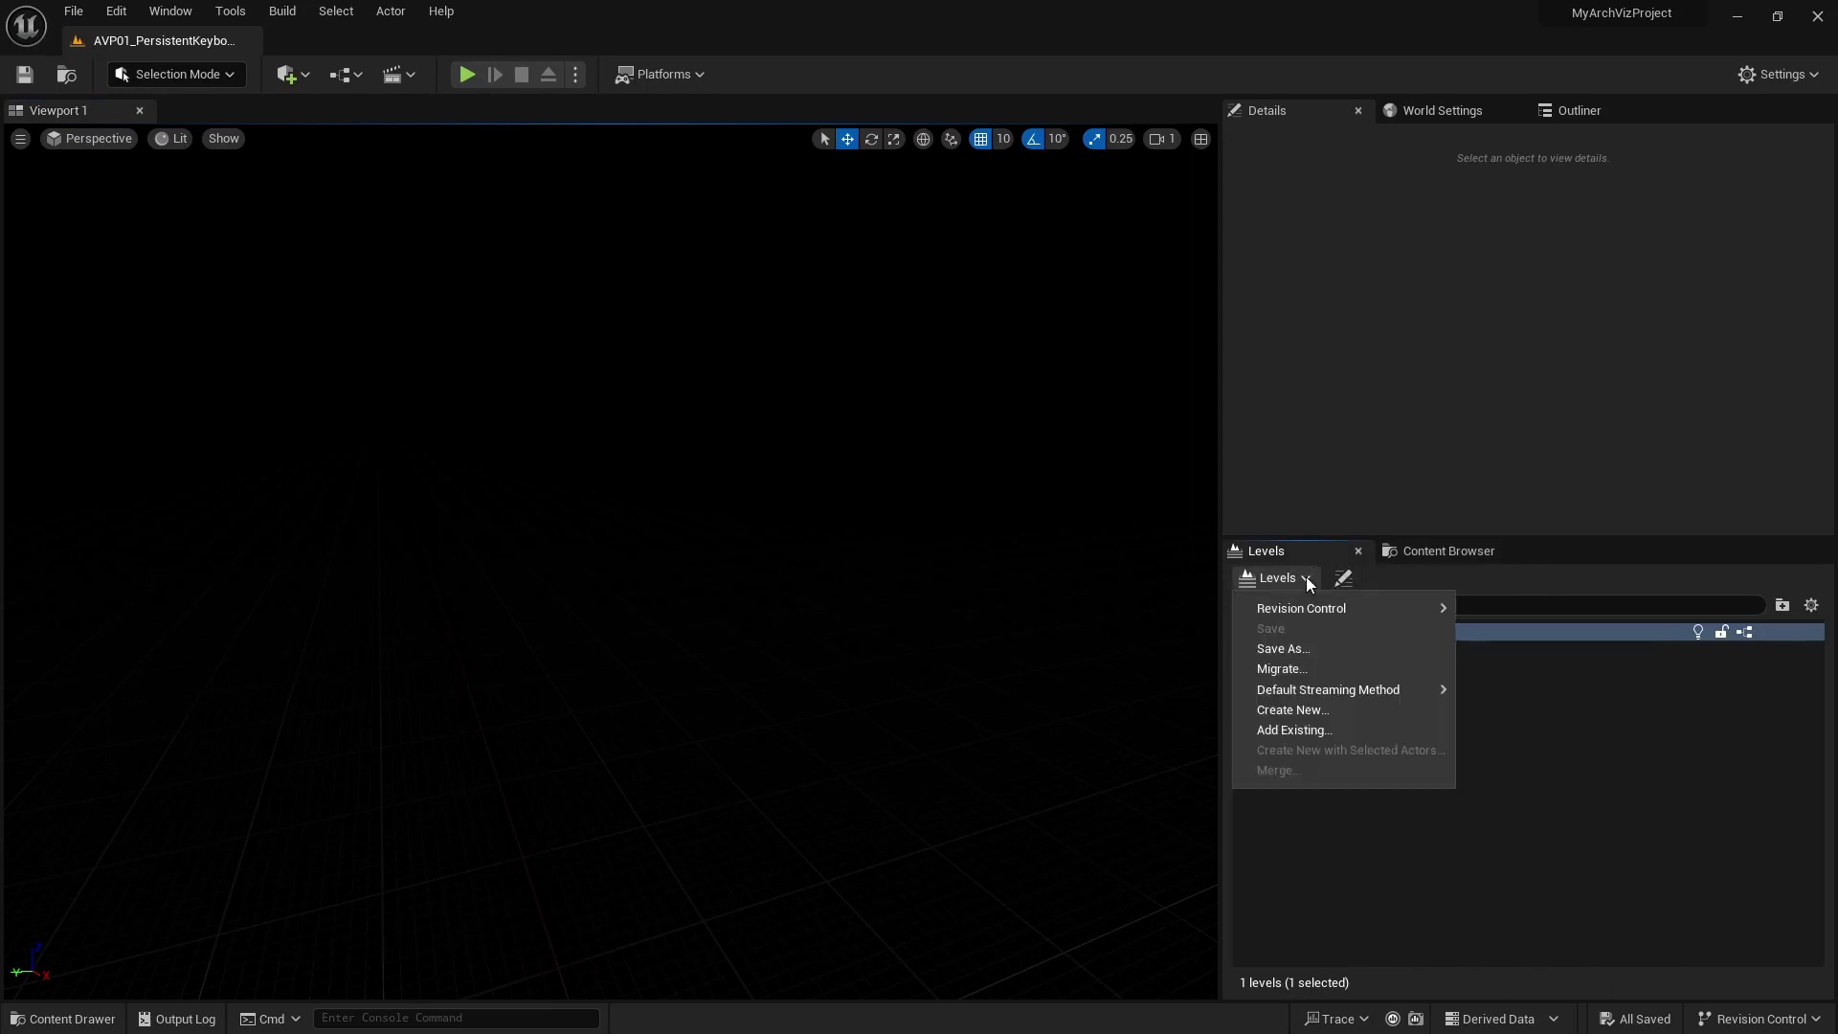
left_click(1288, 731)
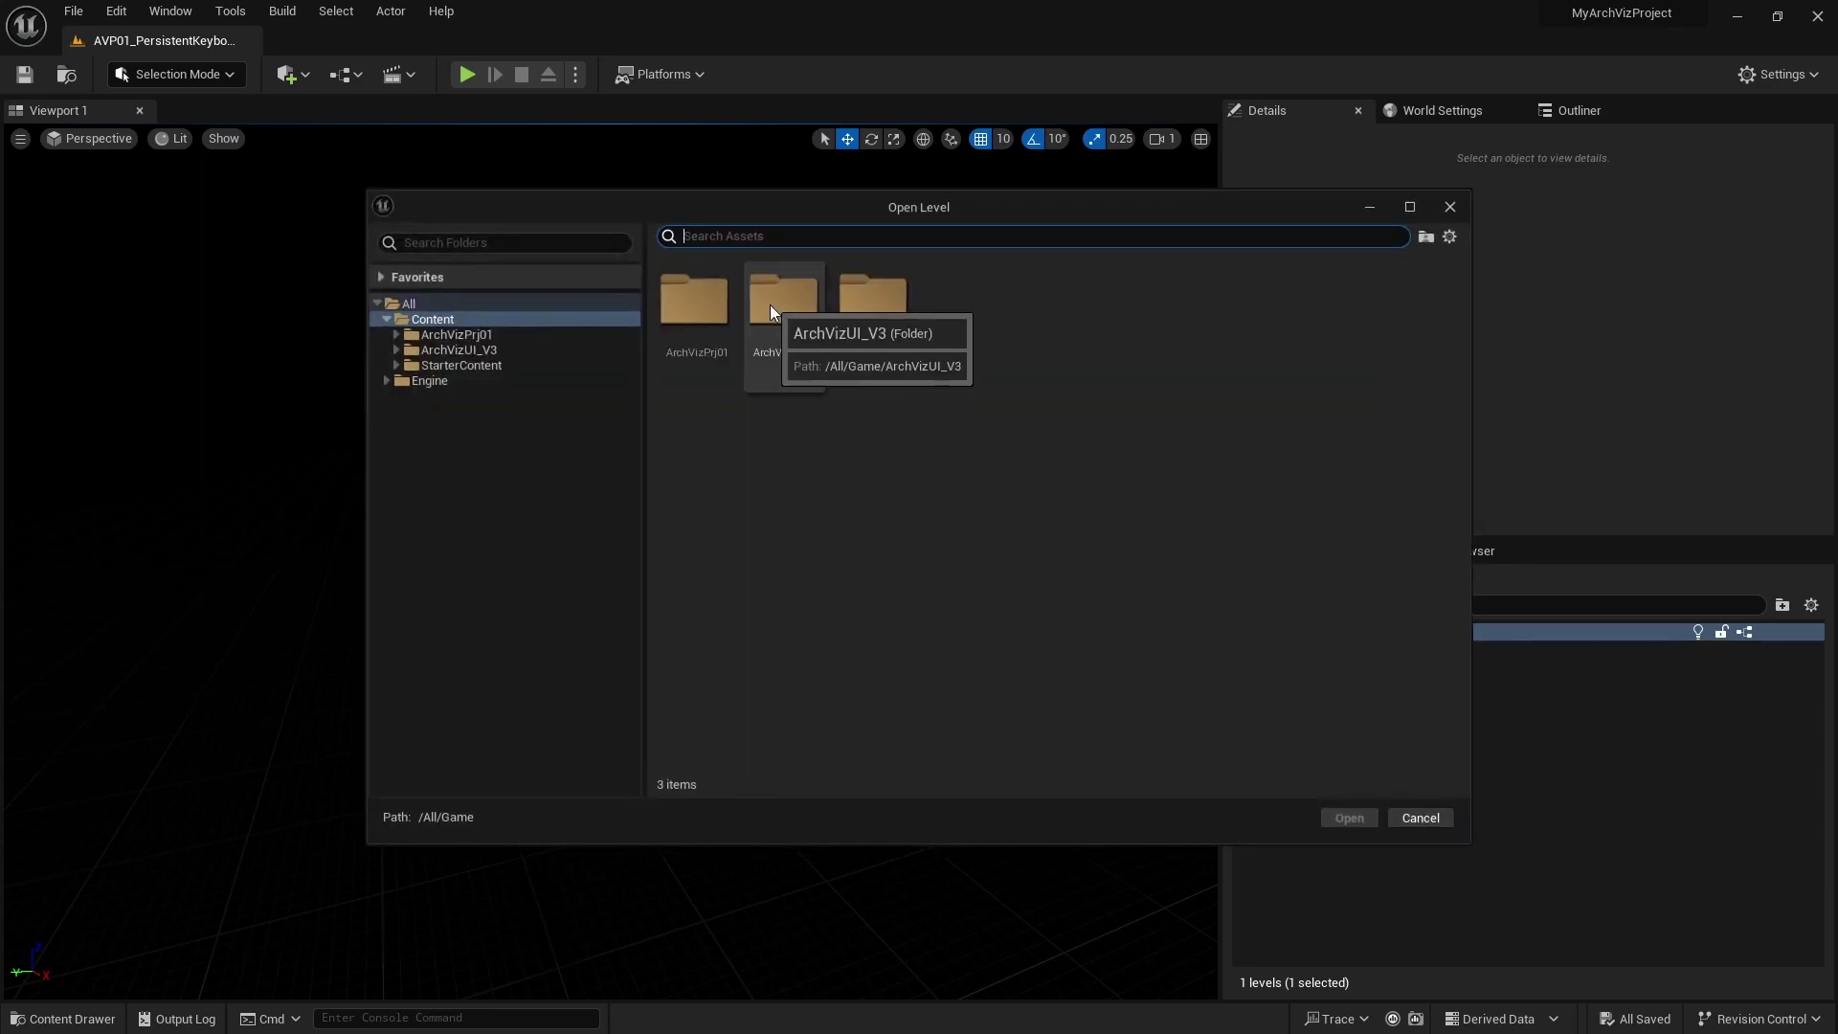
left_click(791, 314)
double_click(790, 314)
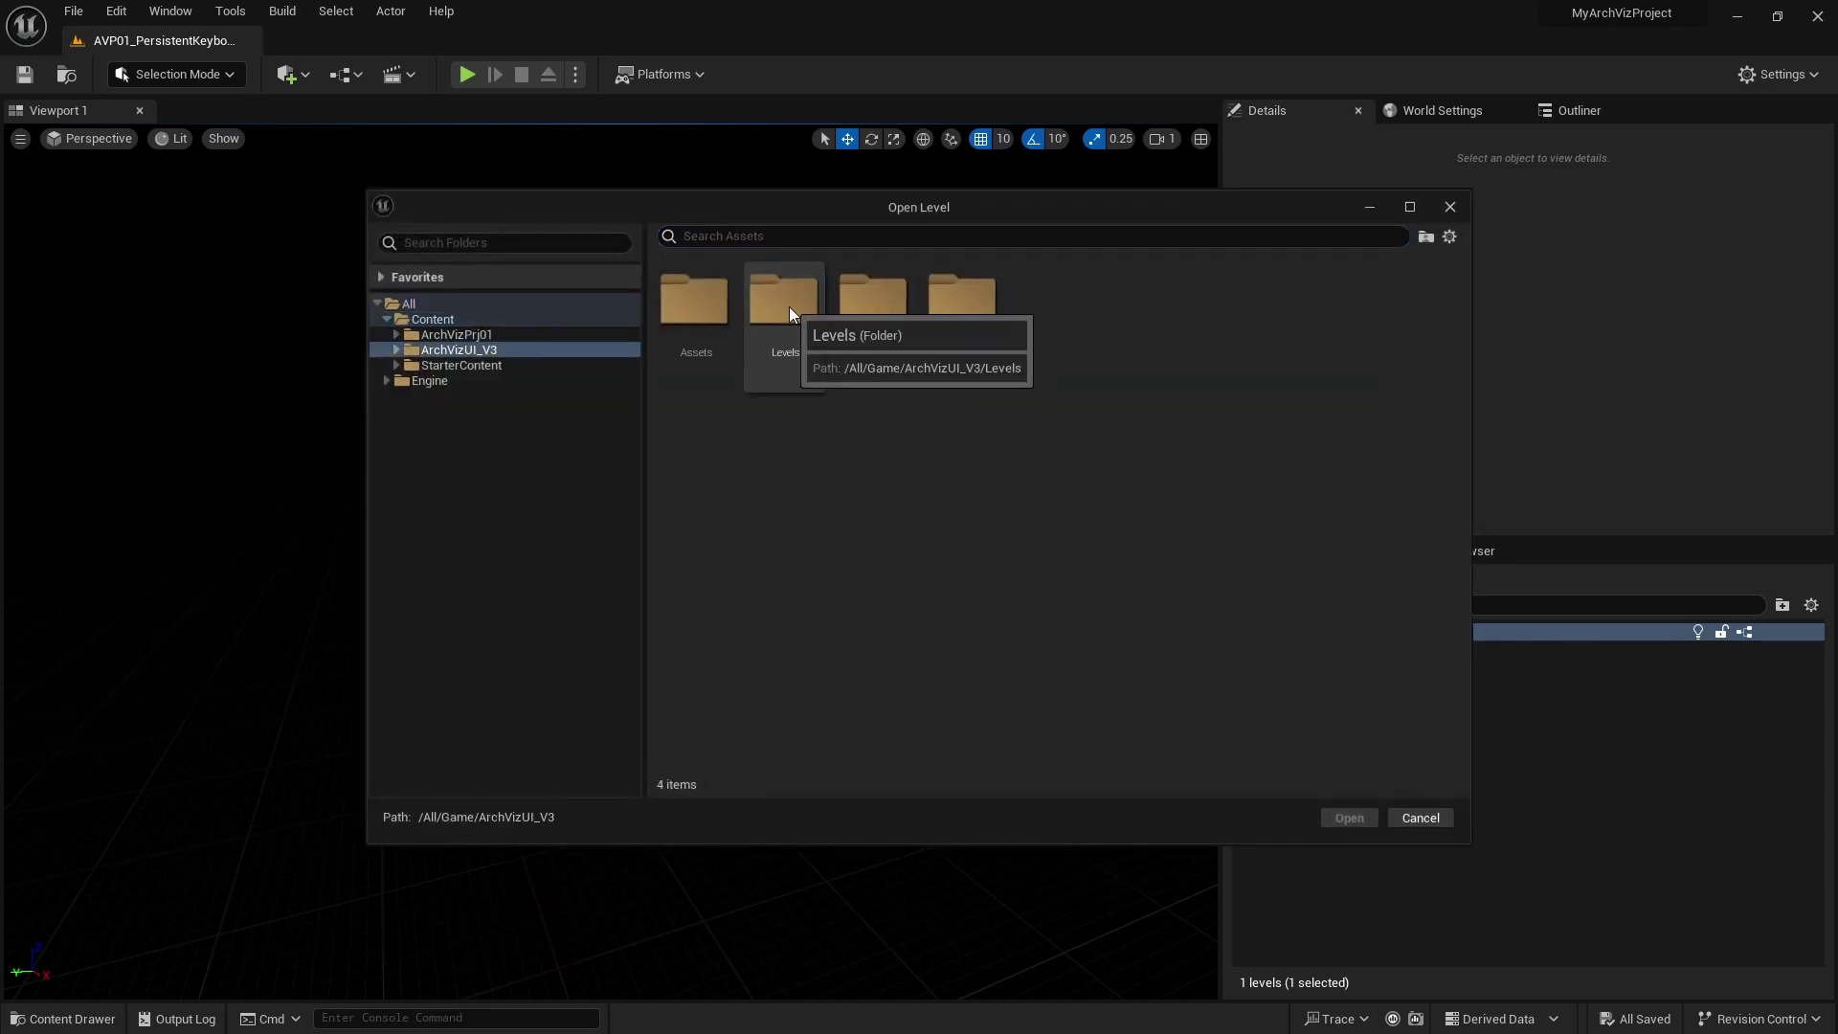
double_click(789, 323)
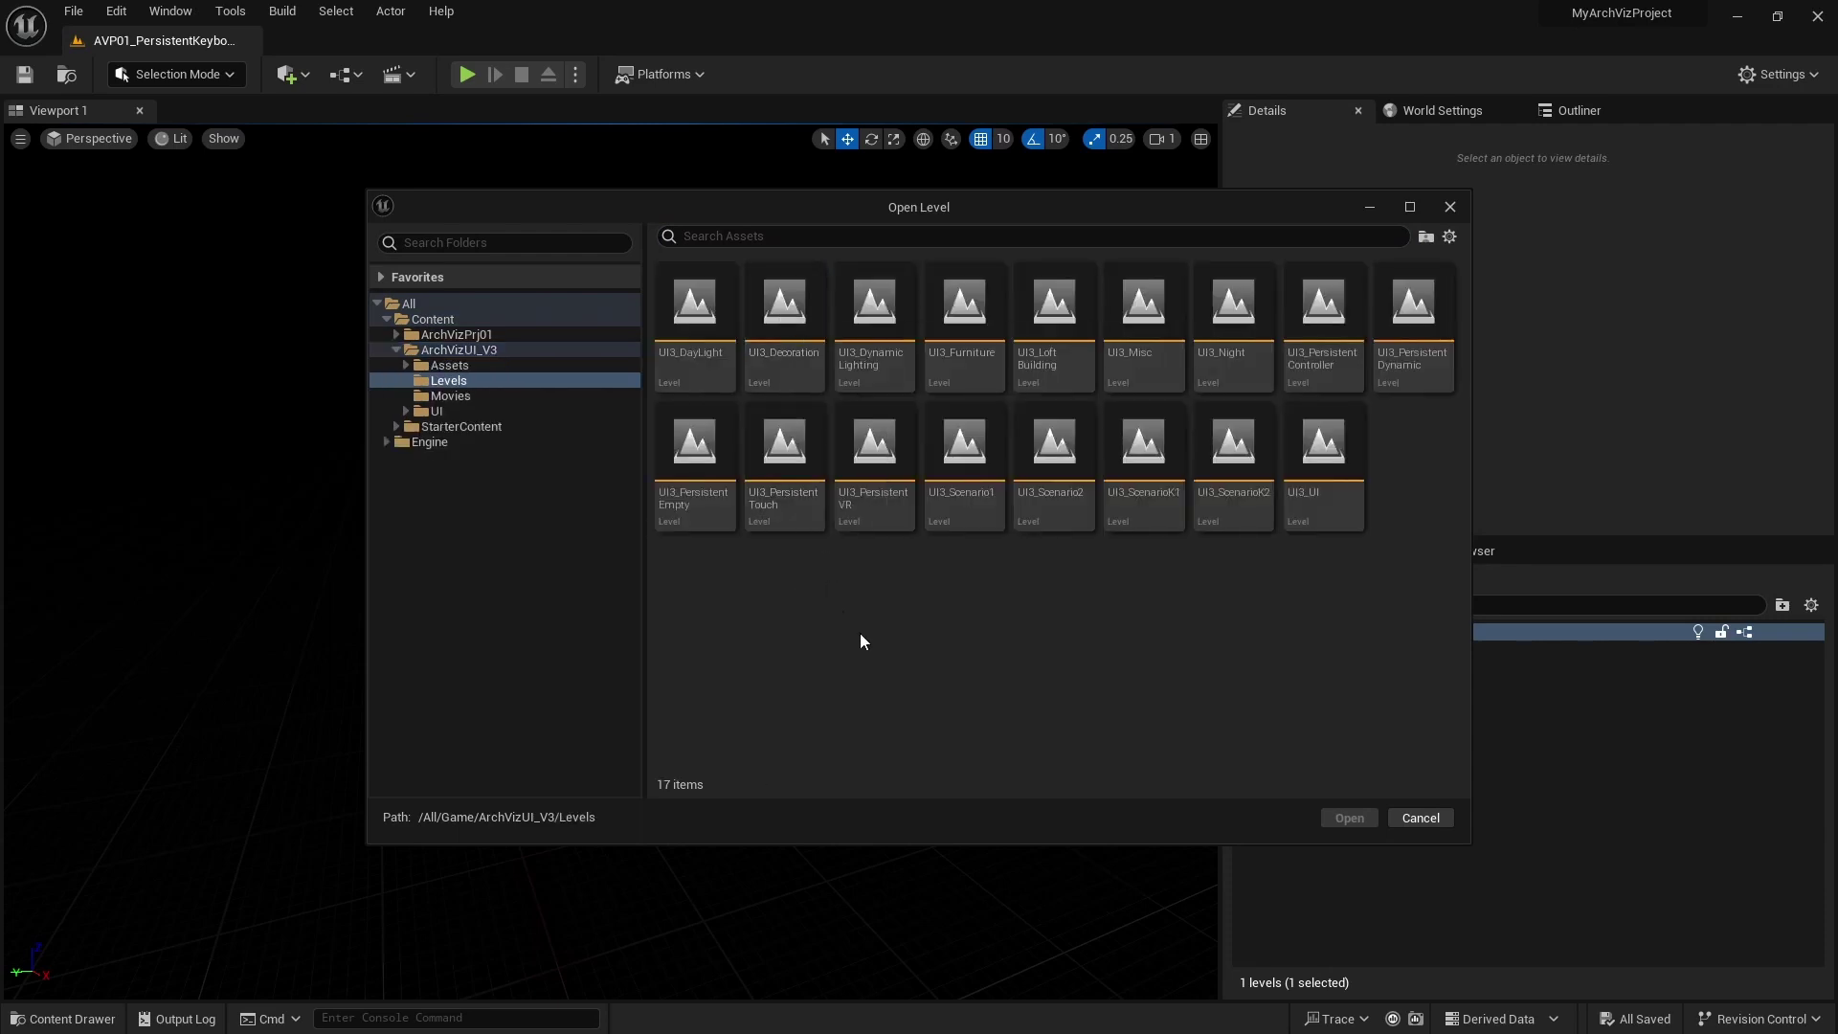
double_click(866, 295)
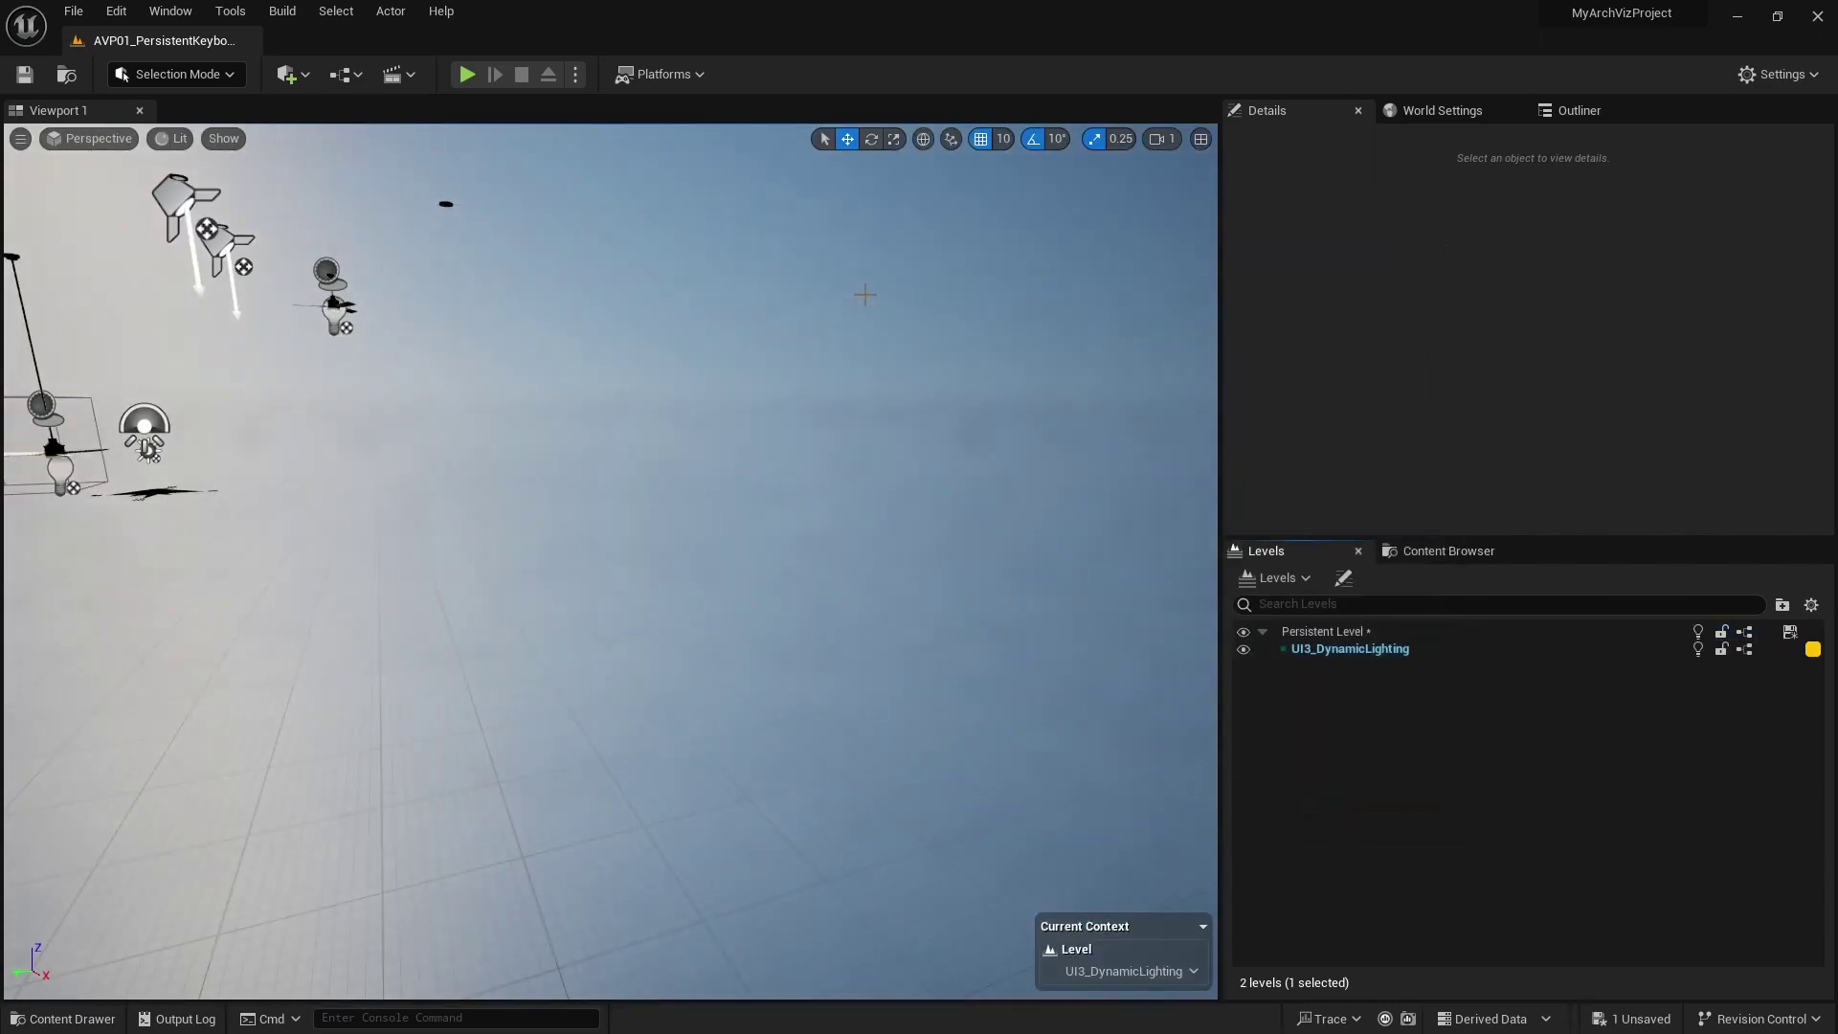
Step: Add the existing UI3_LoftBuilding level from ArchVizUI_V3/Levels as a sublevel of the persistent level
key("s")
right_click_drag(836, 346, 574, 421)
key("e")
key("w")
key("s")
right_click_drag(847, 421, 943, 440)
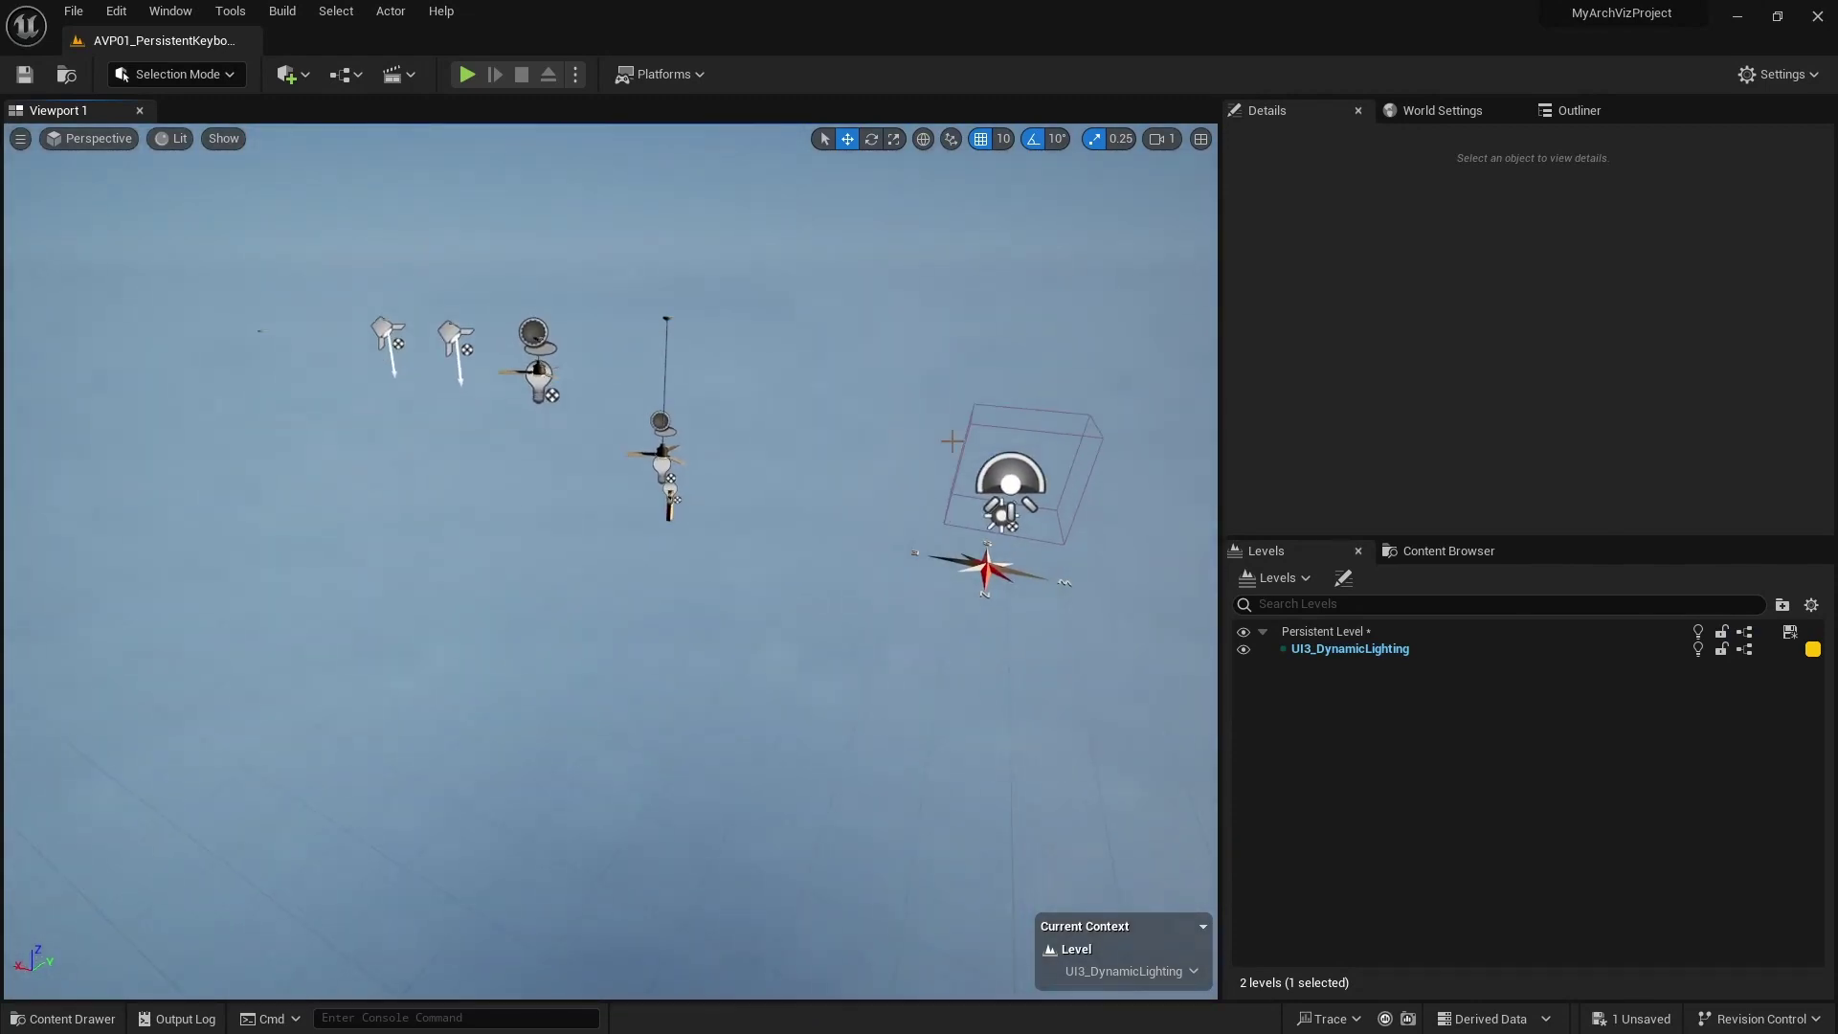
left_click(1277, 577)
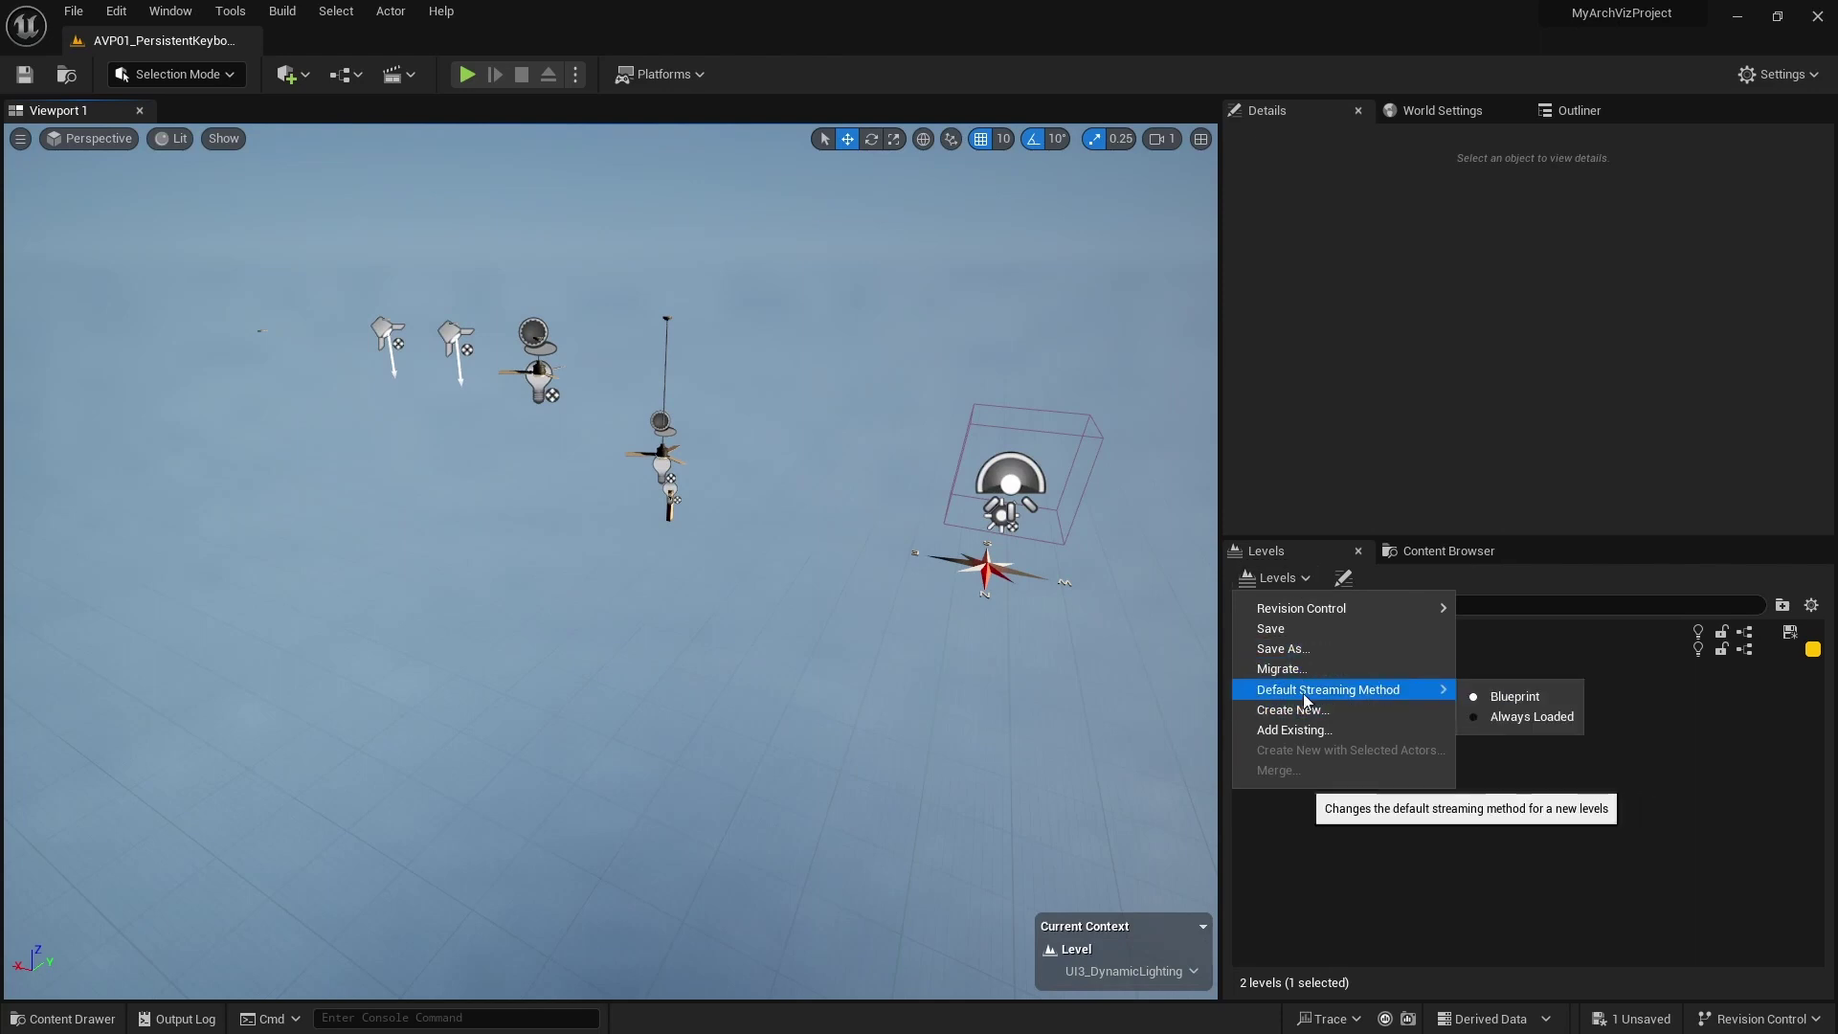
left_click(1302, 729)
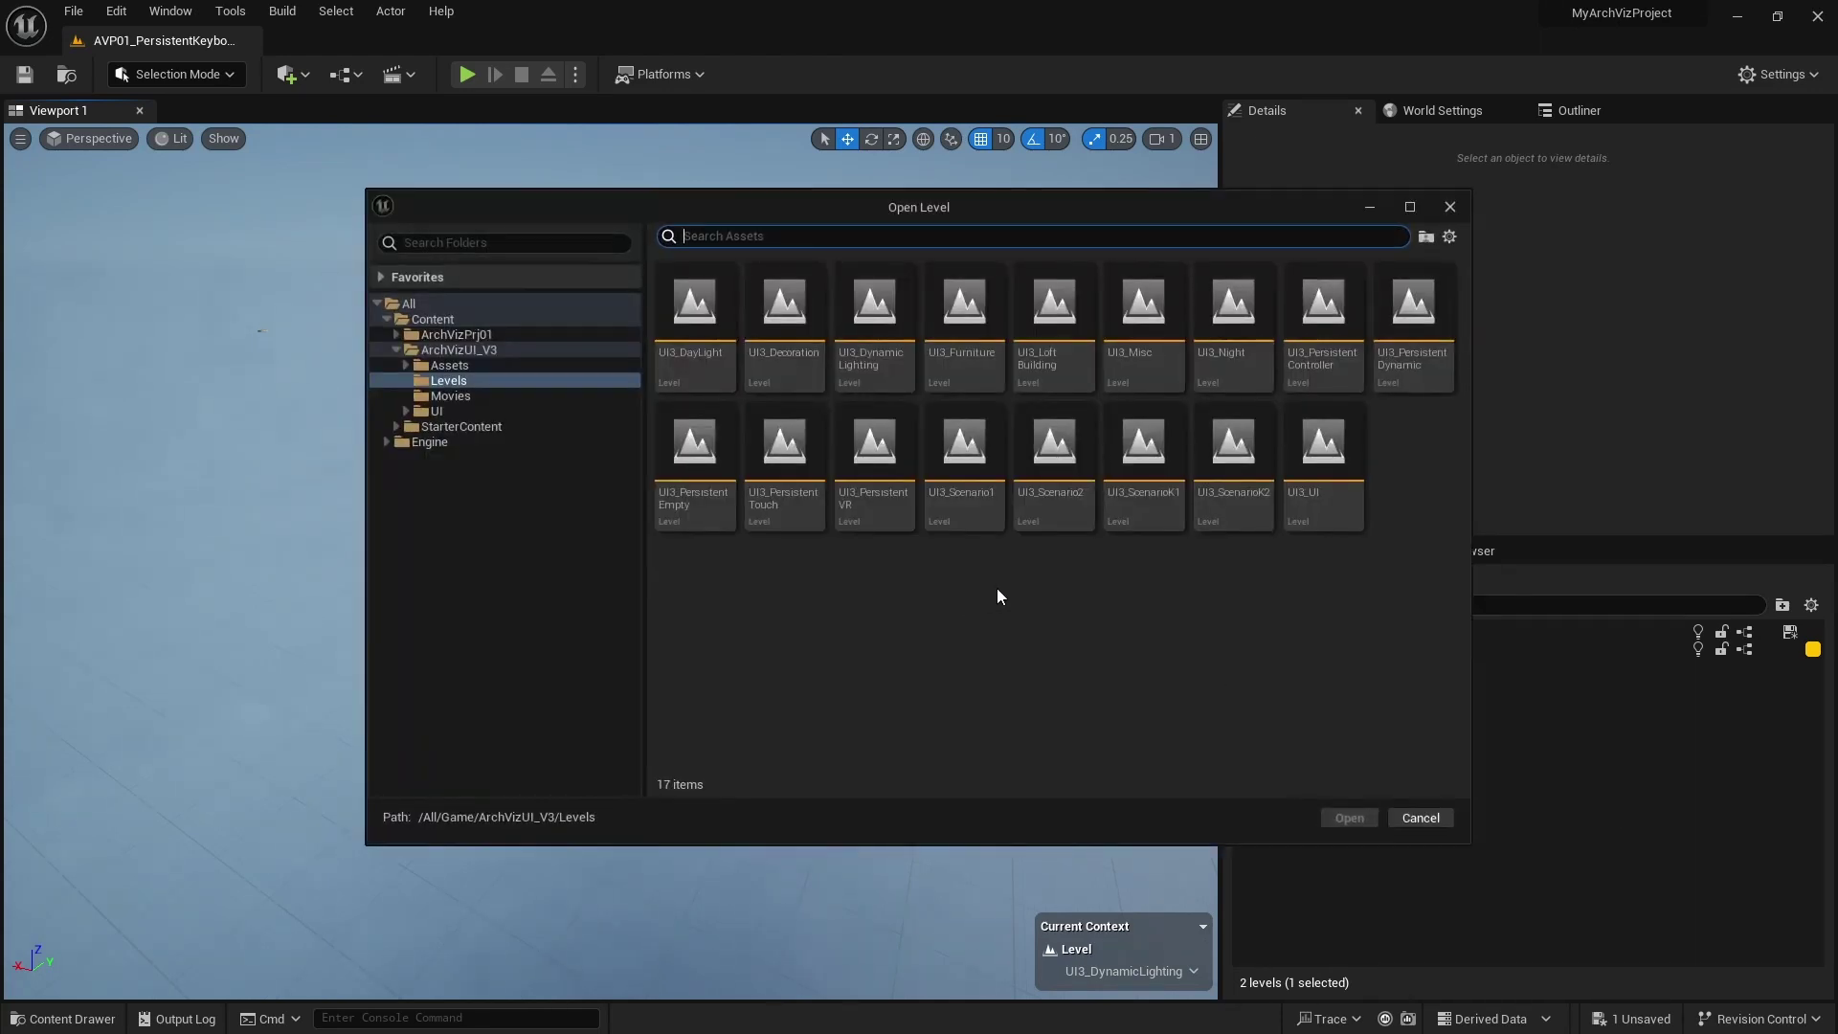
double_click(1055, 291)
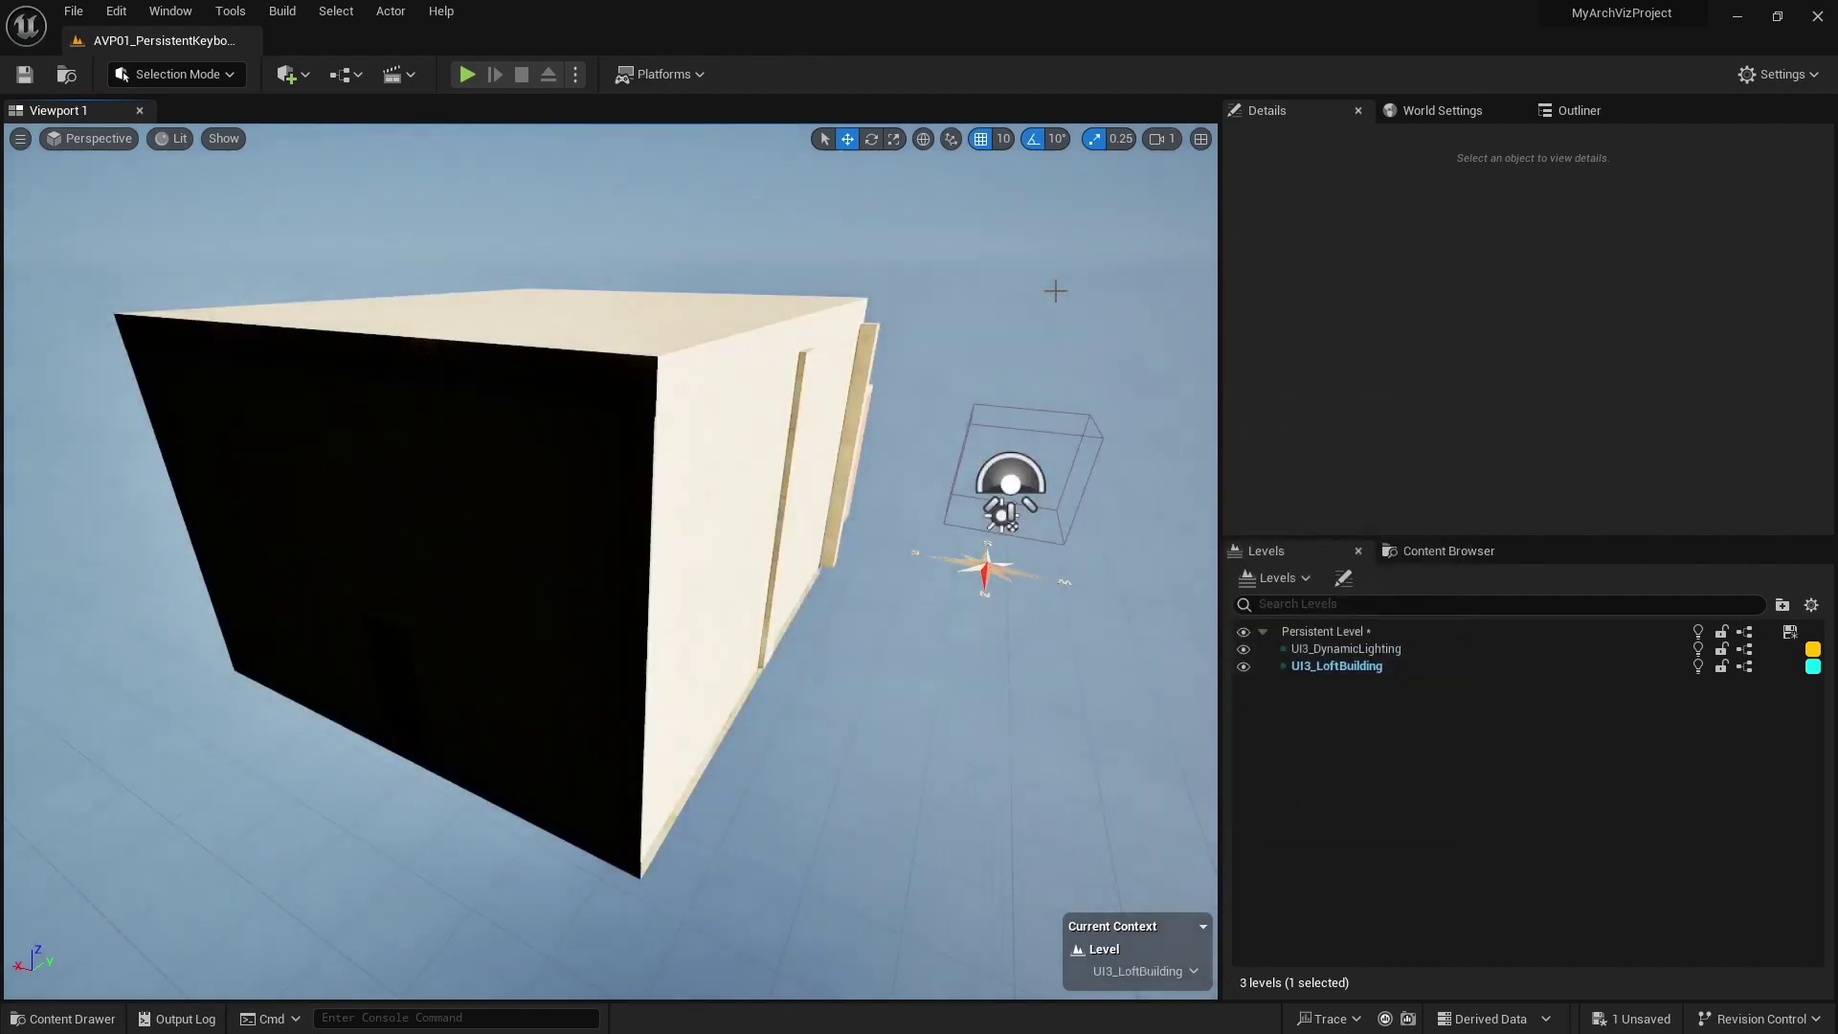
right_click_drag(610, 561, 572, 450)
mouse_move(680, 551)
right_mouse_down()
mouse_move(660, 517)
mouse_move(689, 536)
mouse_move(660, 536)
mouse_move(699, 526)
right_mouse_up()
mouse_move(983, 333)
right_mouse_down()
mouse_move(1015, 330)
mouse_move(900, 326)
mouse_move(983, 368)
right_mouse_up()
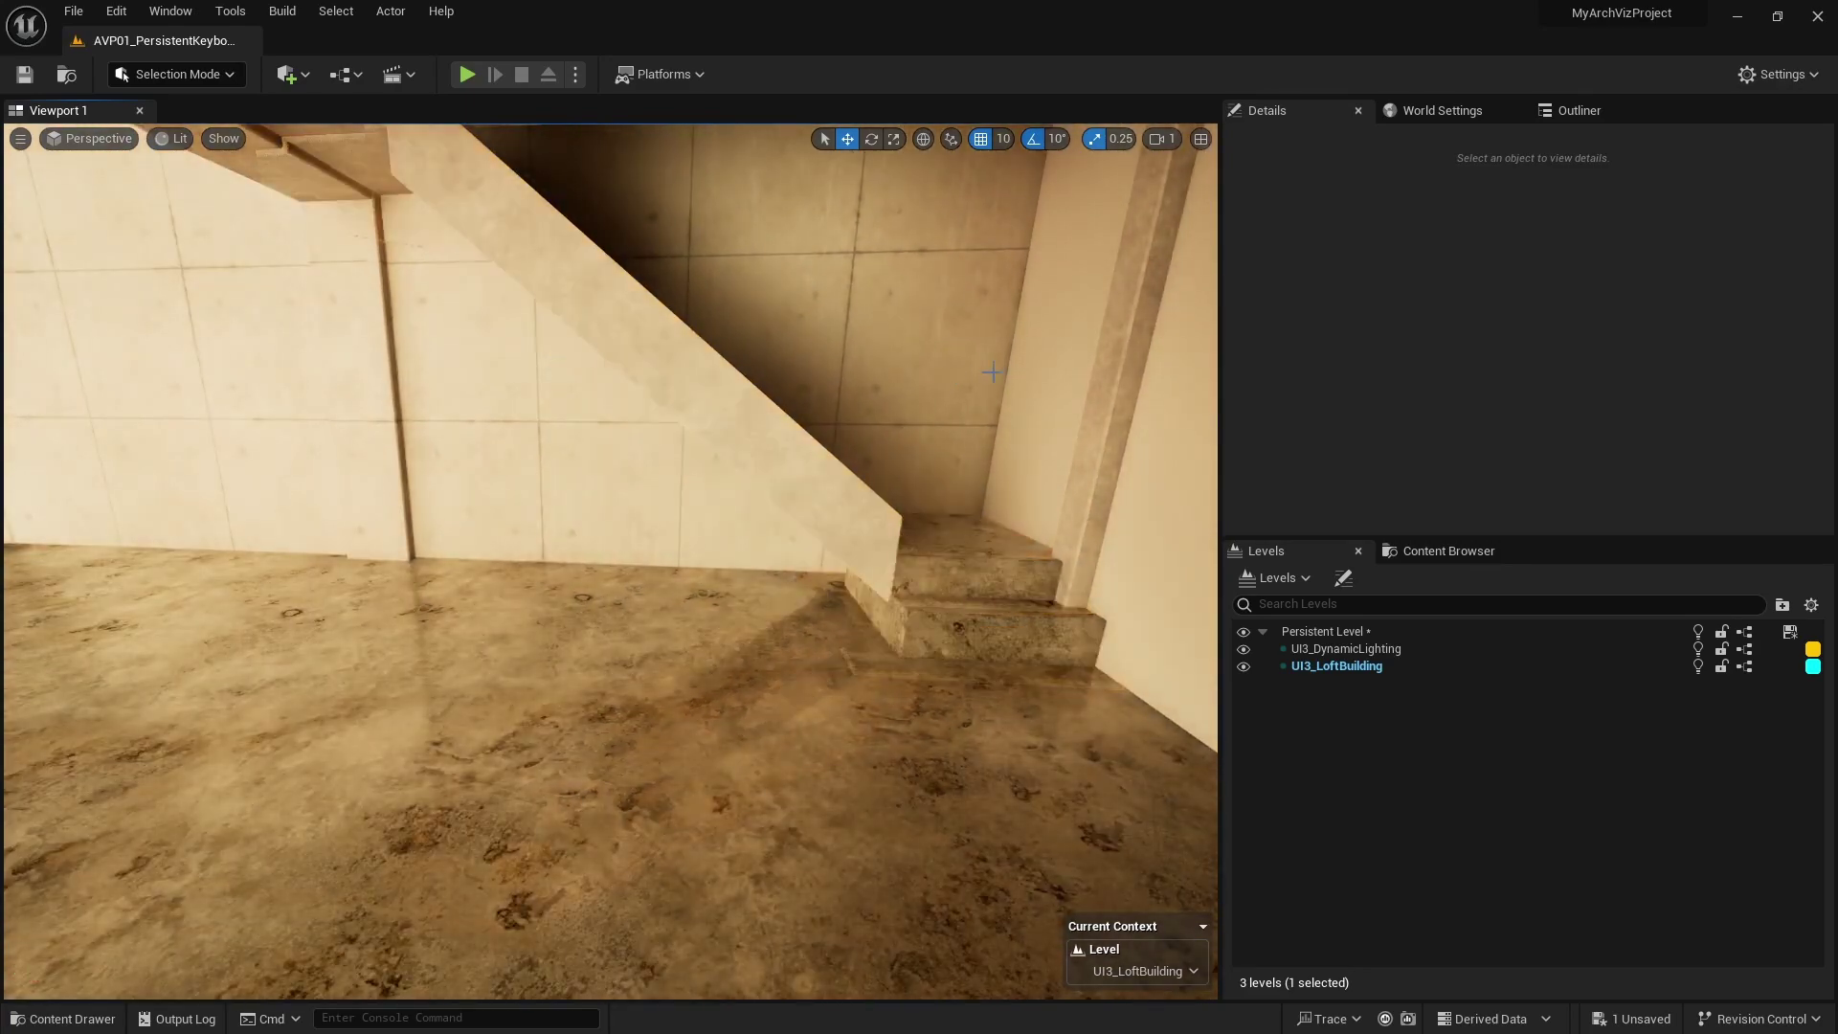
Step: Look over the loft interior and make the persistent level the current level
right_click_drag(924, 509, 962, 528)
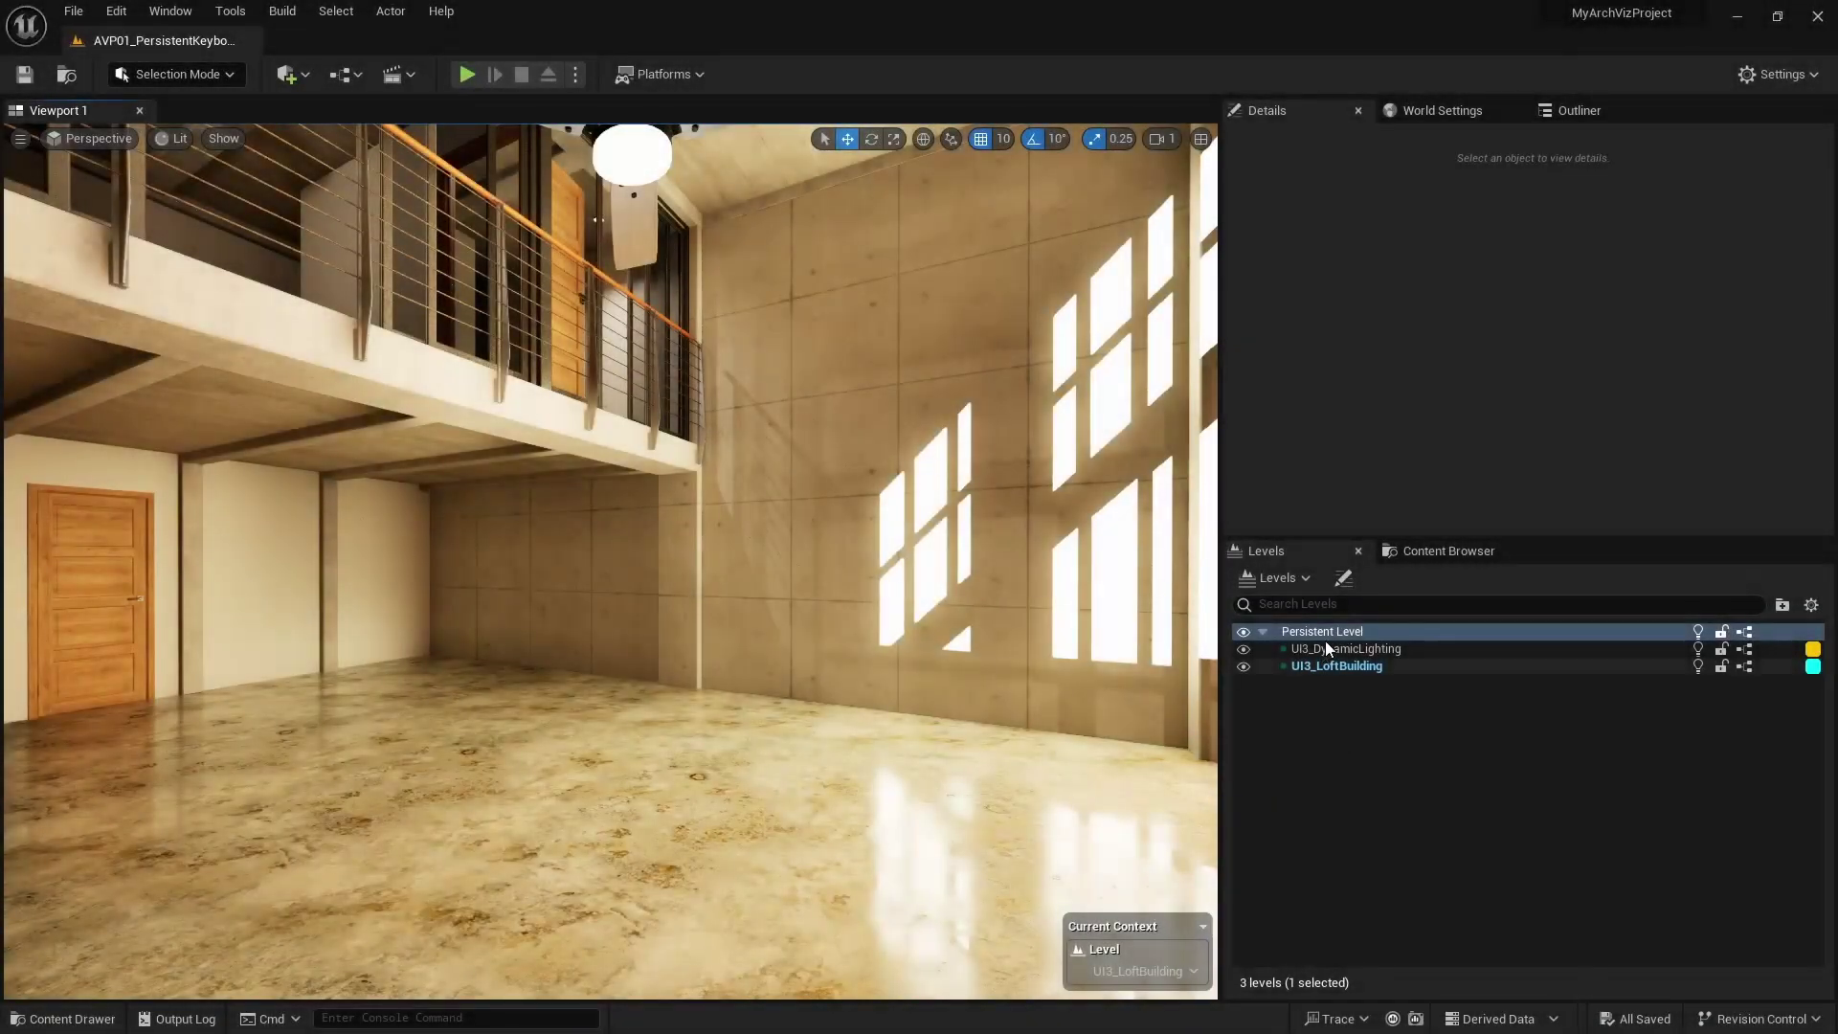
right_click(1338, 630)
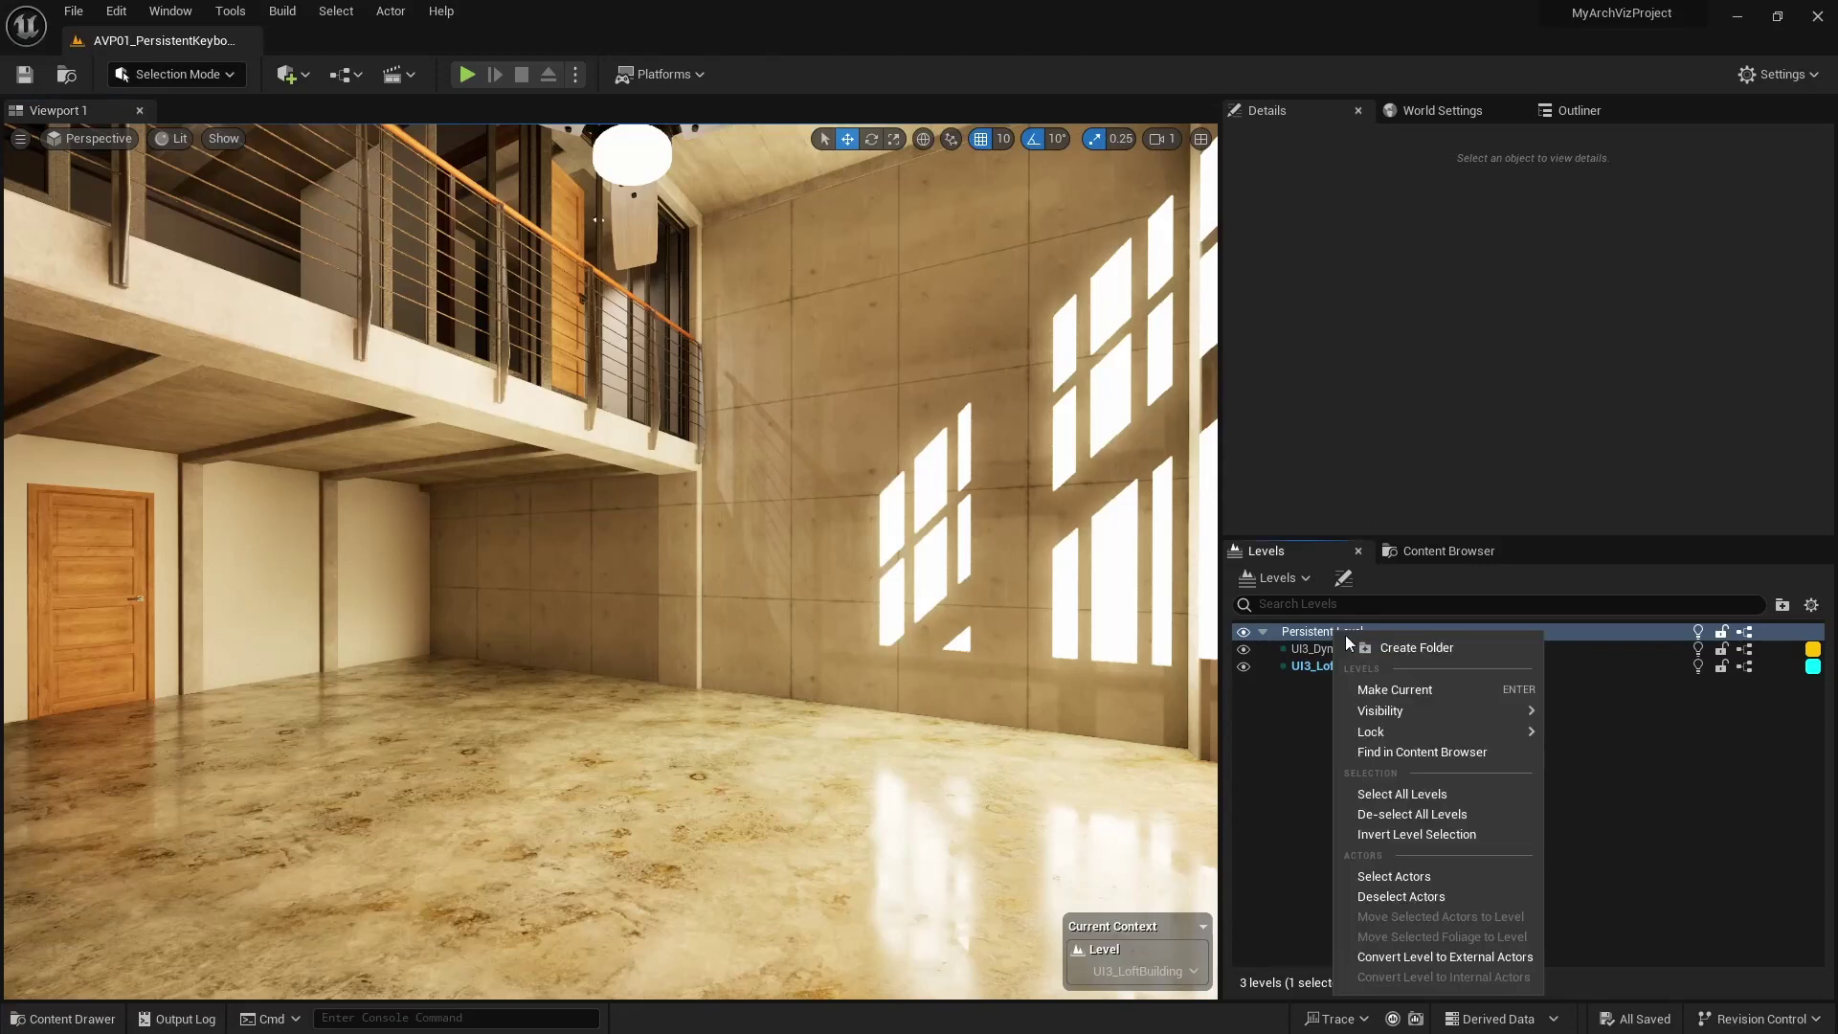
left_click(1394, 689)
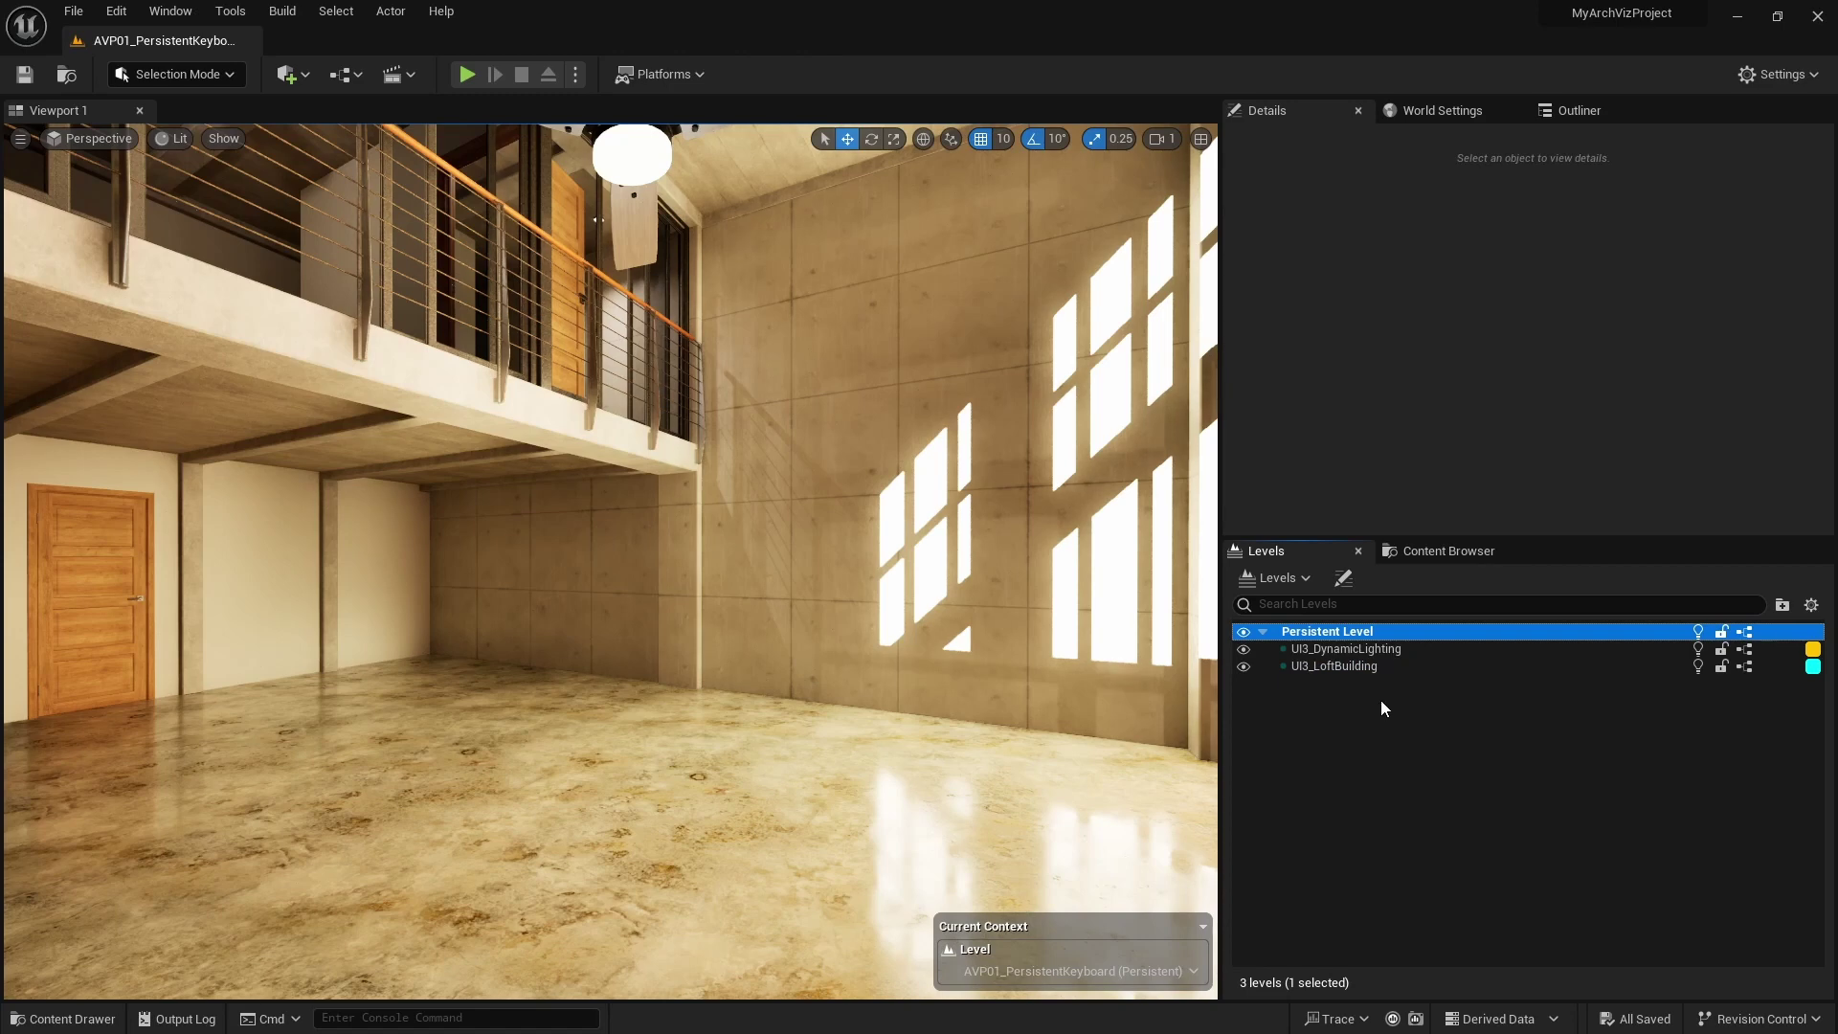
Step: Place the BP_SDotUI3InfoMap blueprint from ArchVizUI_V3/UI/Blueprints on the loft's ground floor
left_click(1445, 550)
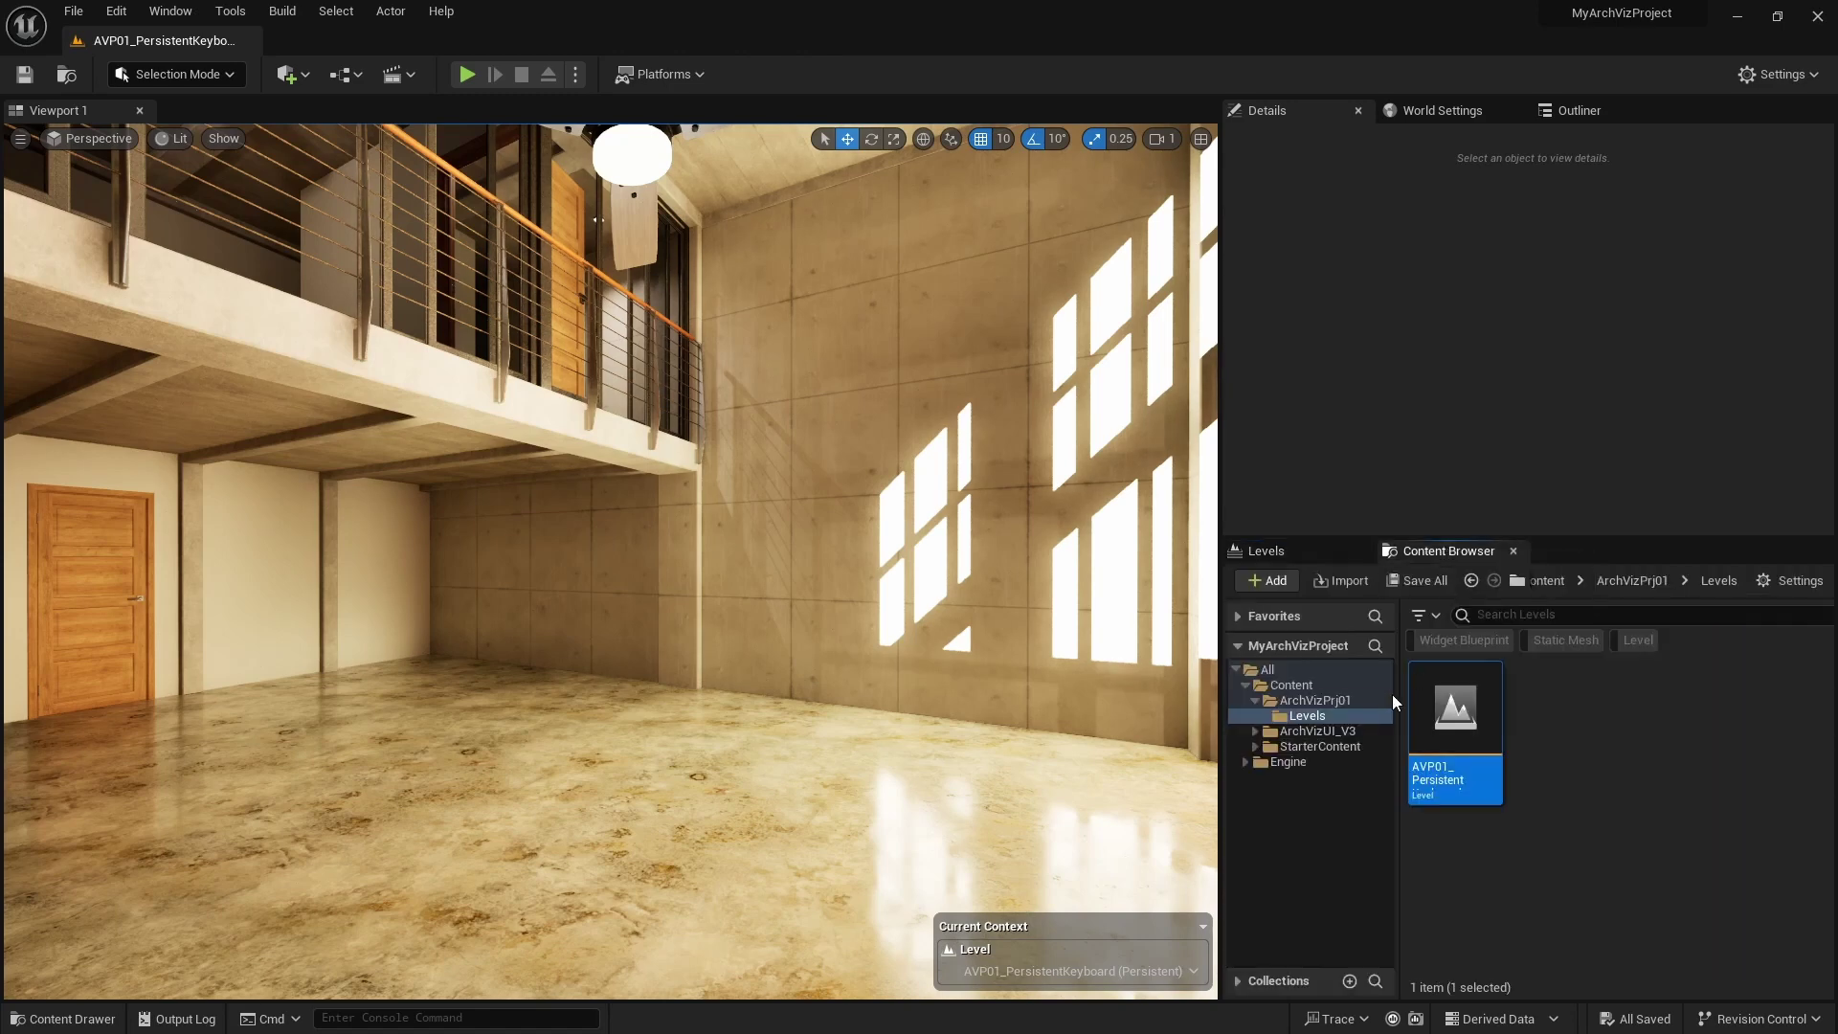
double_click(1318, 730)
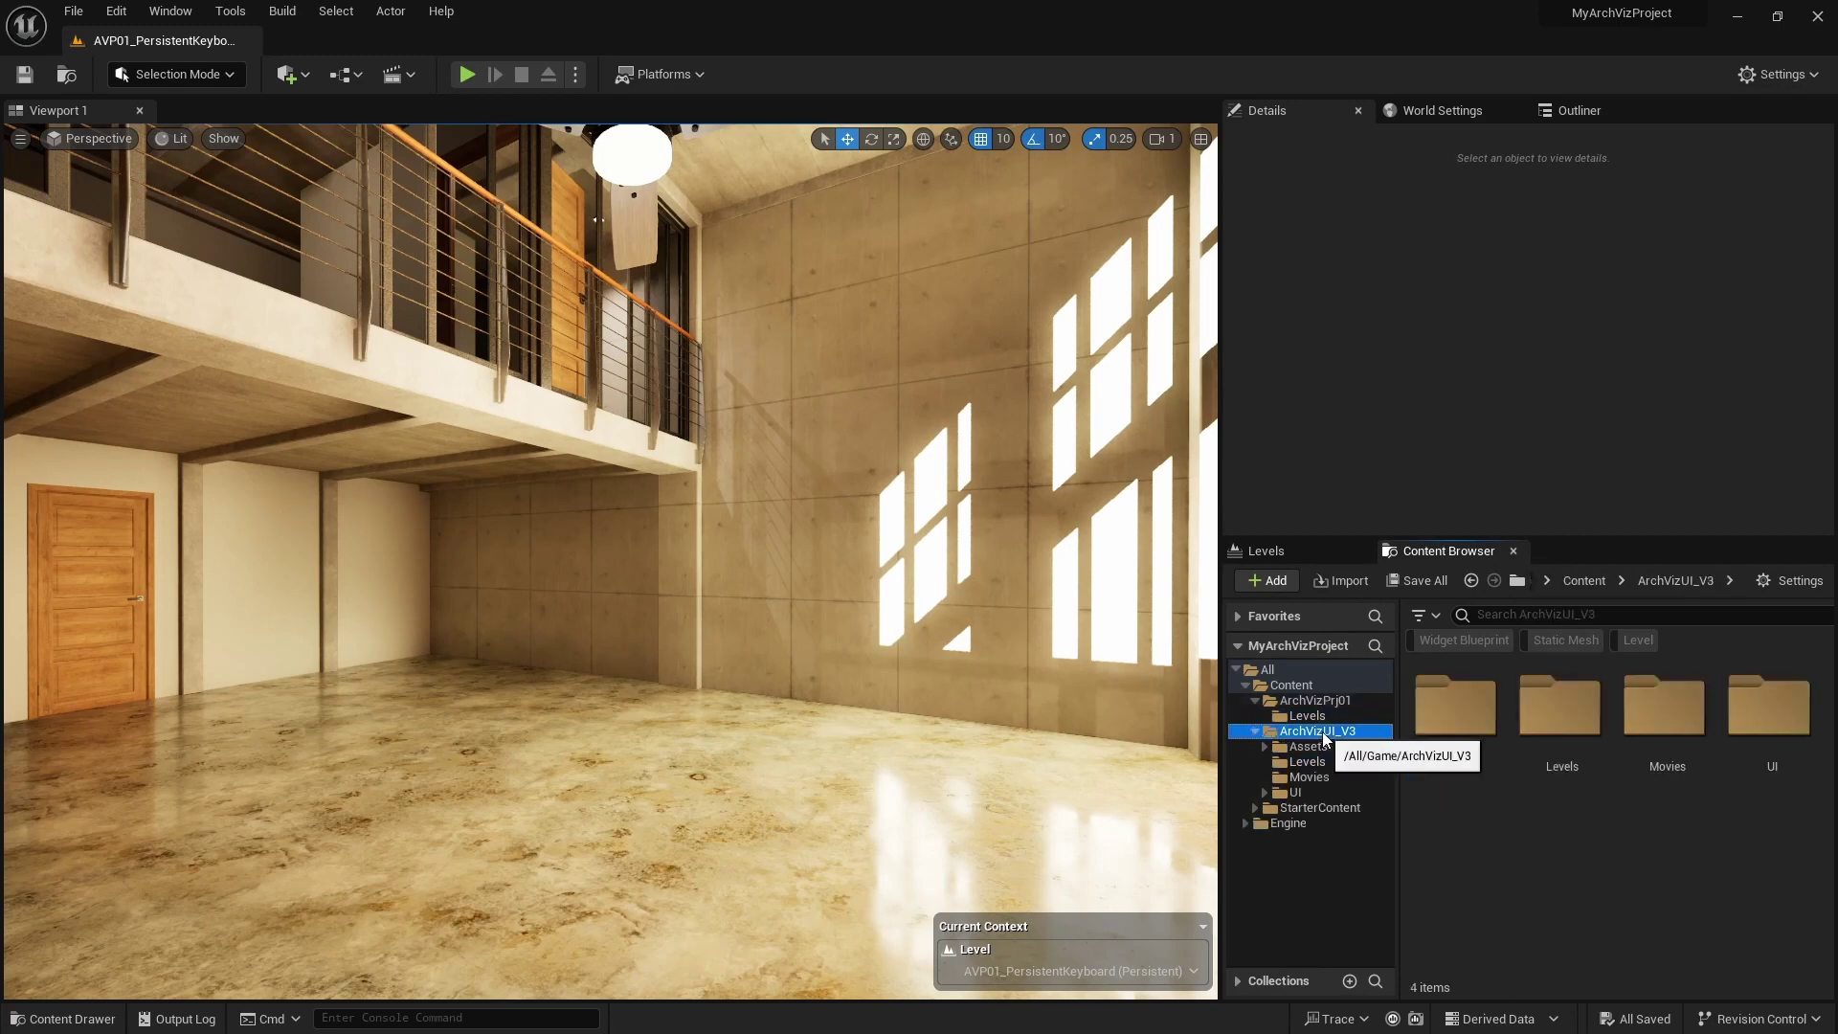
left_click(1307, 762)
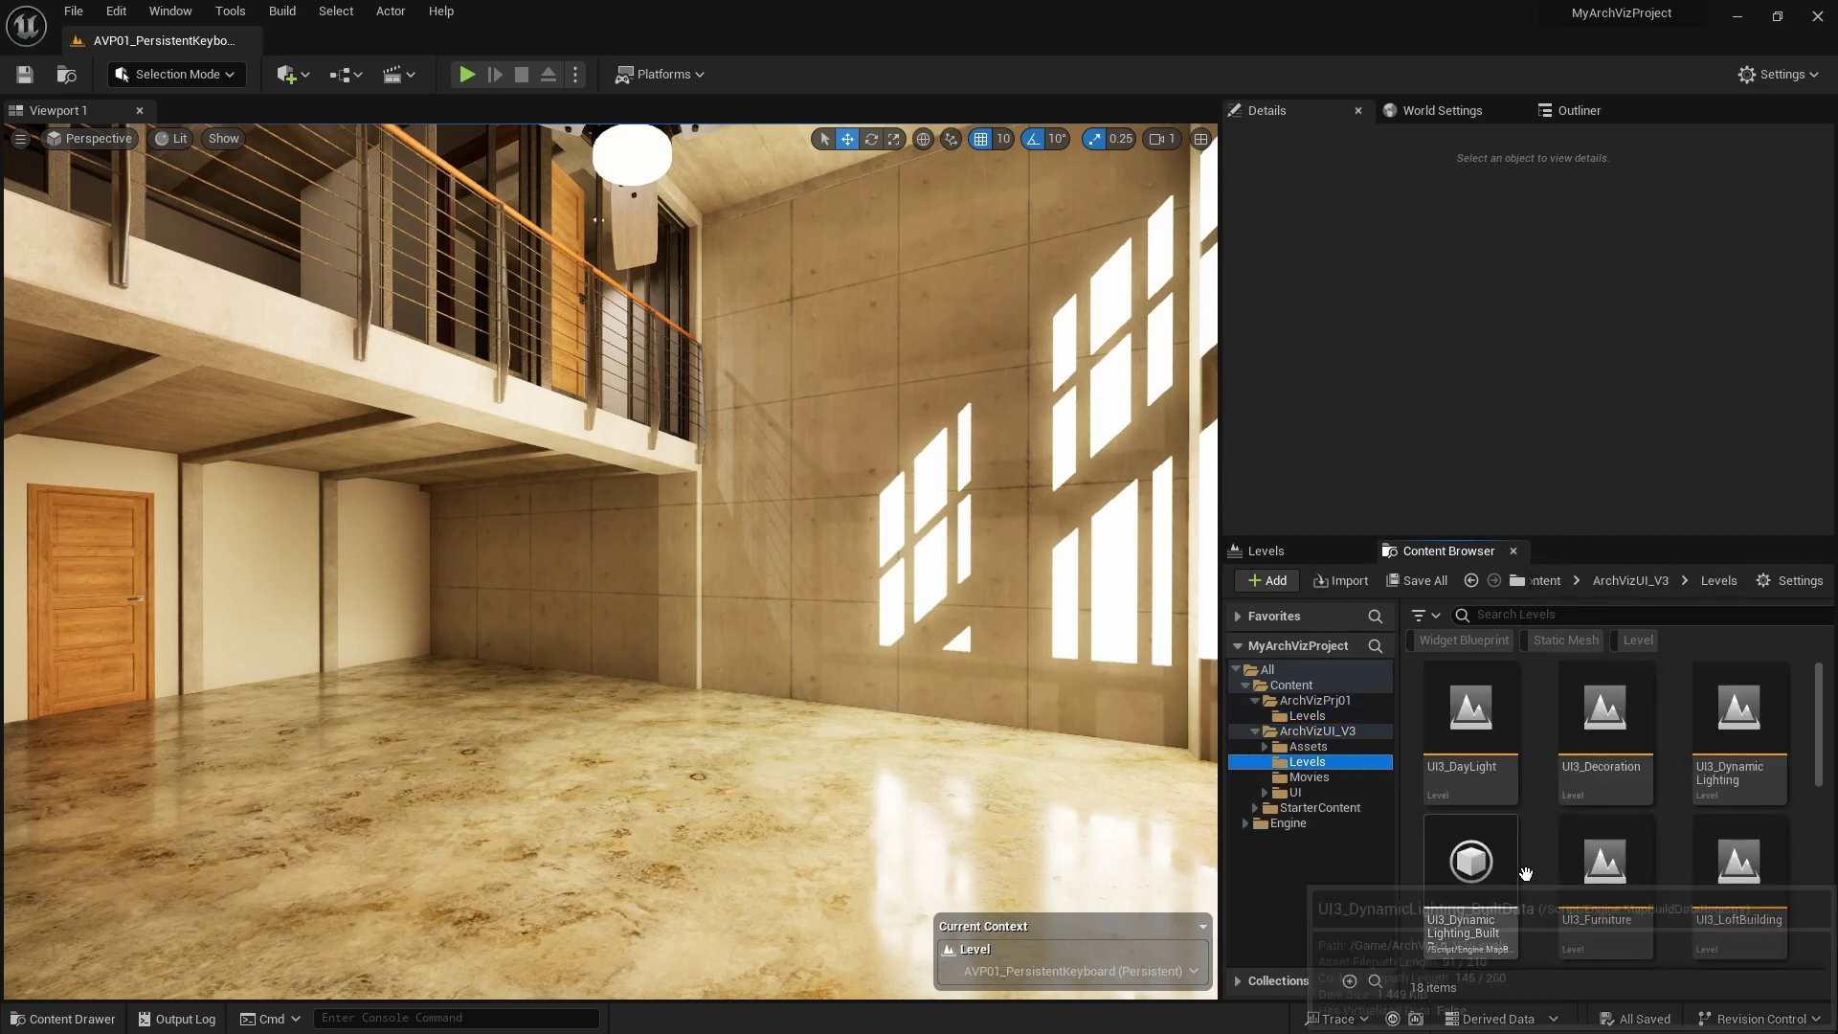
double_click(1294, 792)
left_click(1302, 808)
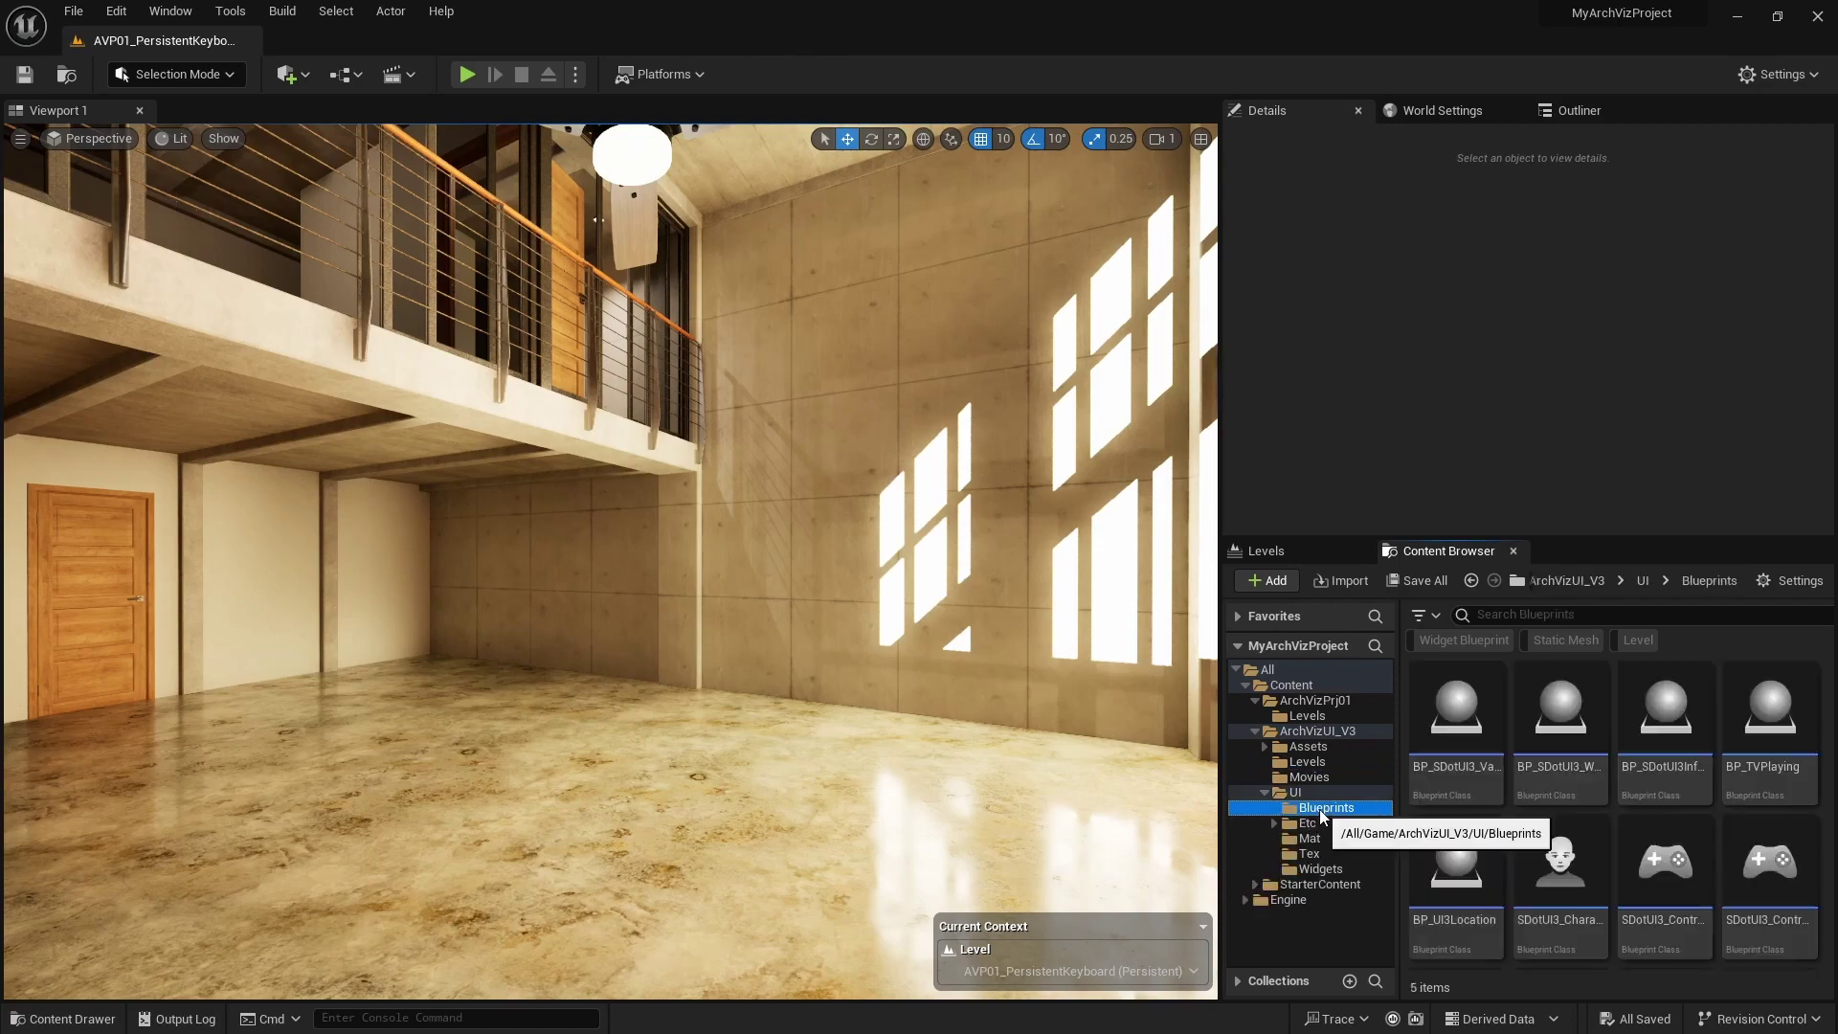
left_click_drag(1738, 728, 611, 789)
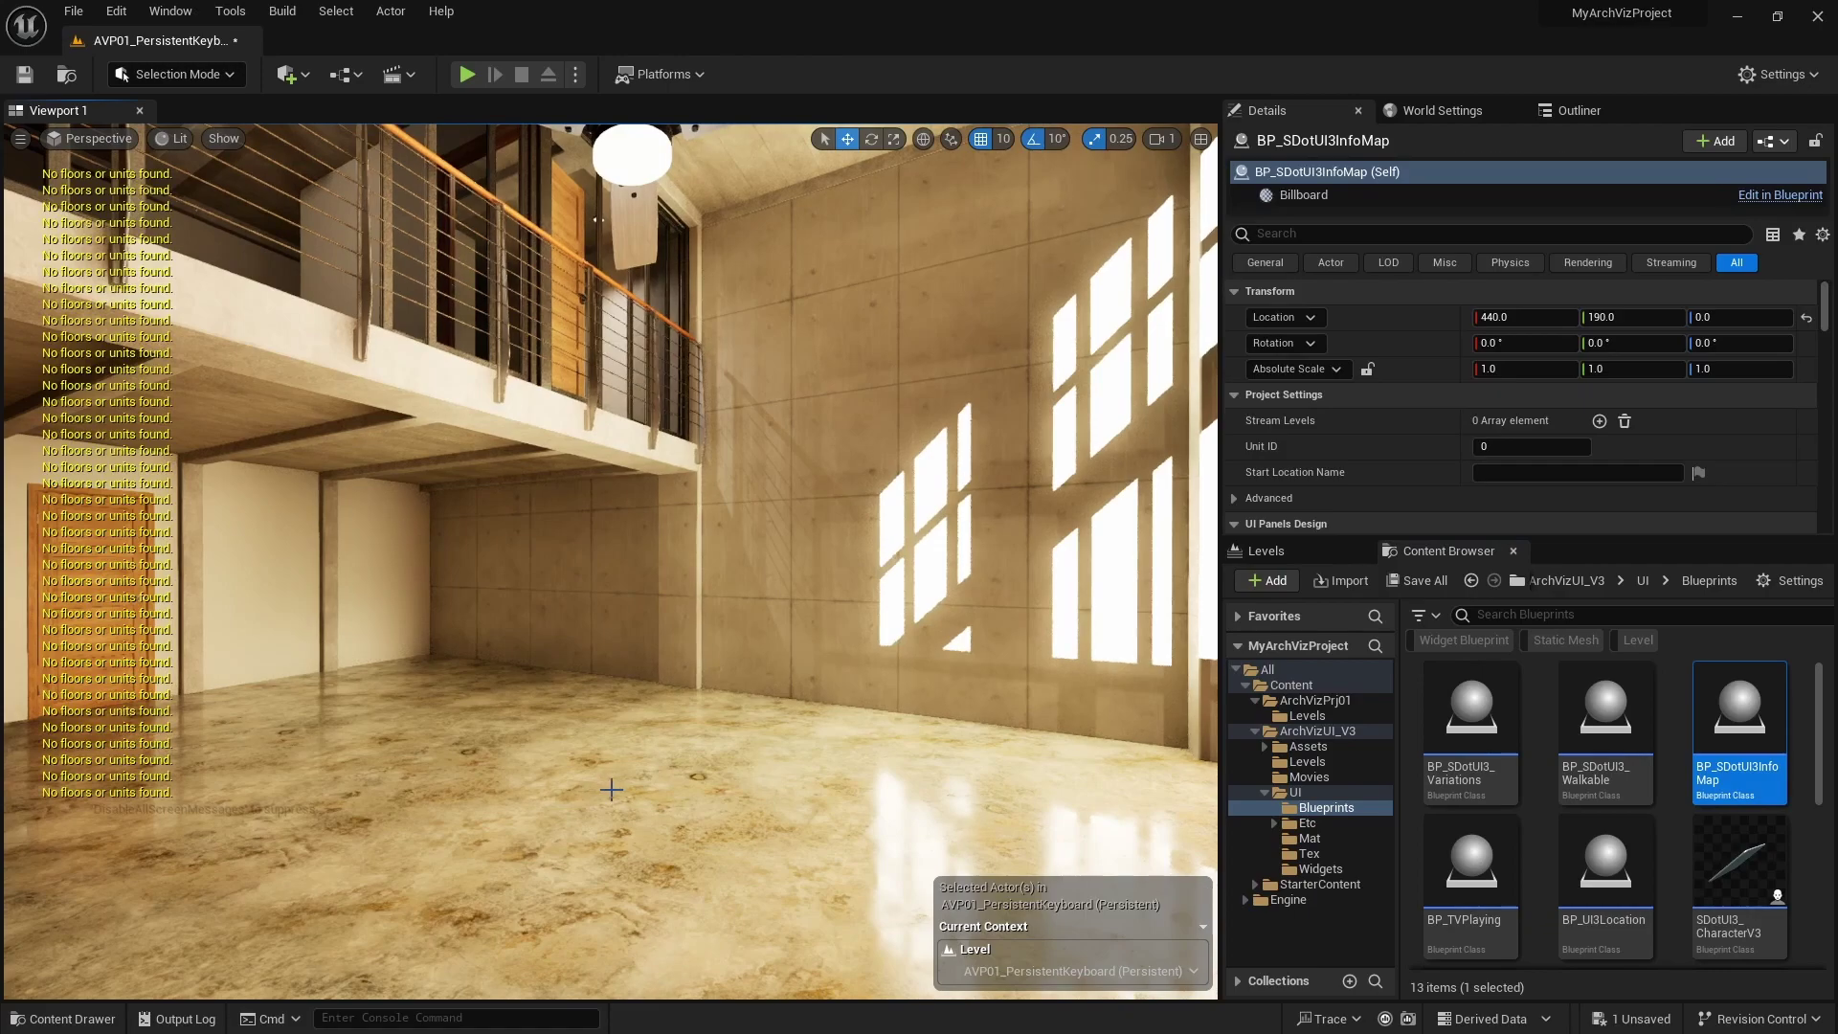
Step: Turn off game view to show the editor icons and move the info map actor to about X 250, Y 80
right_click_drag(648, 793, 459, 814)
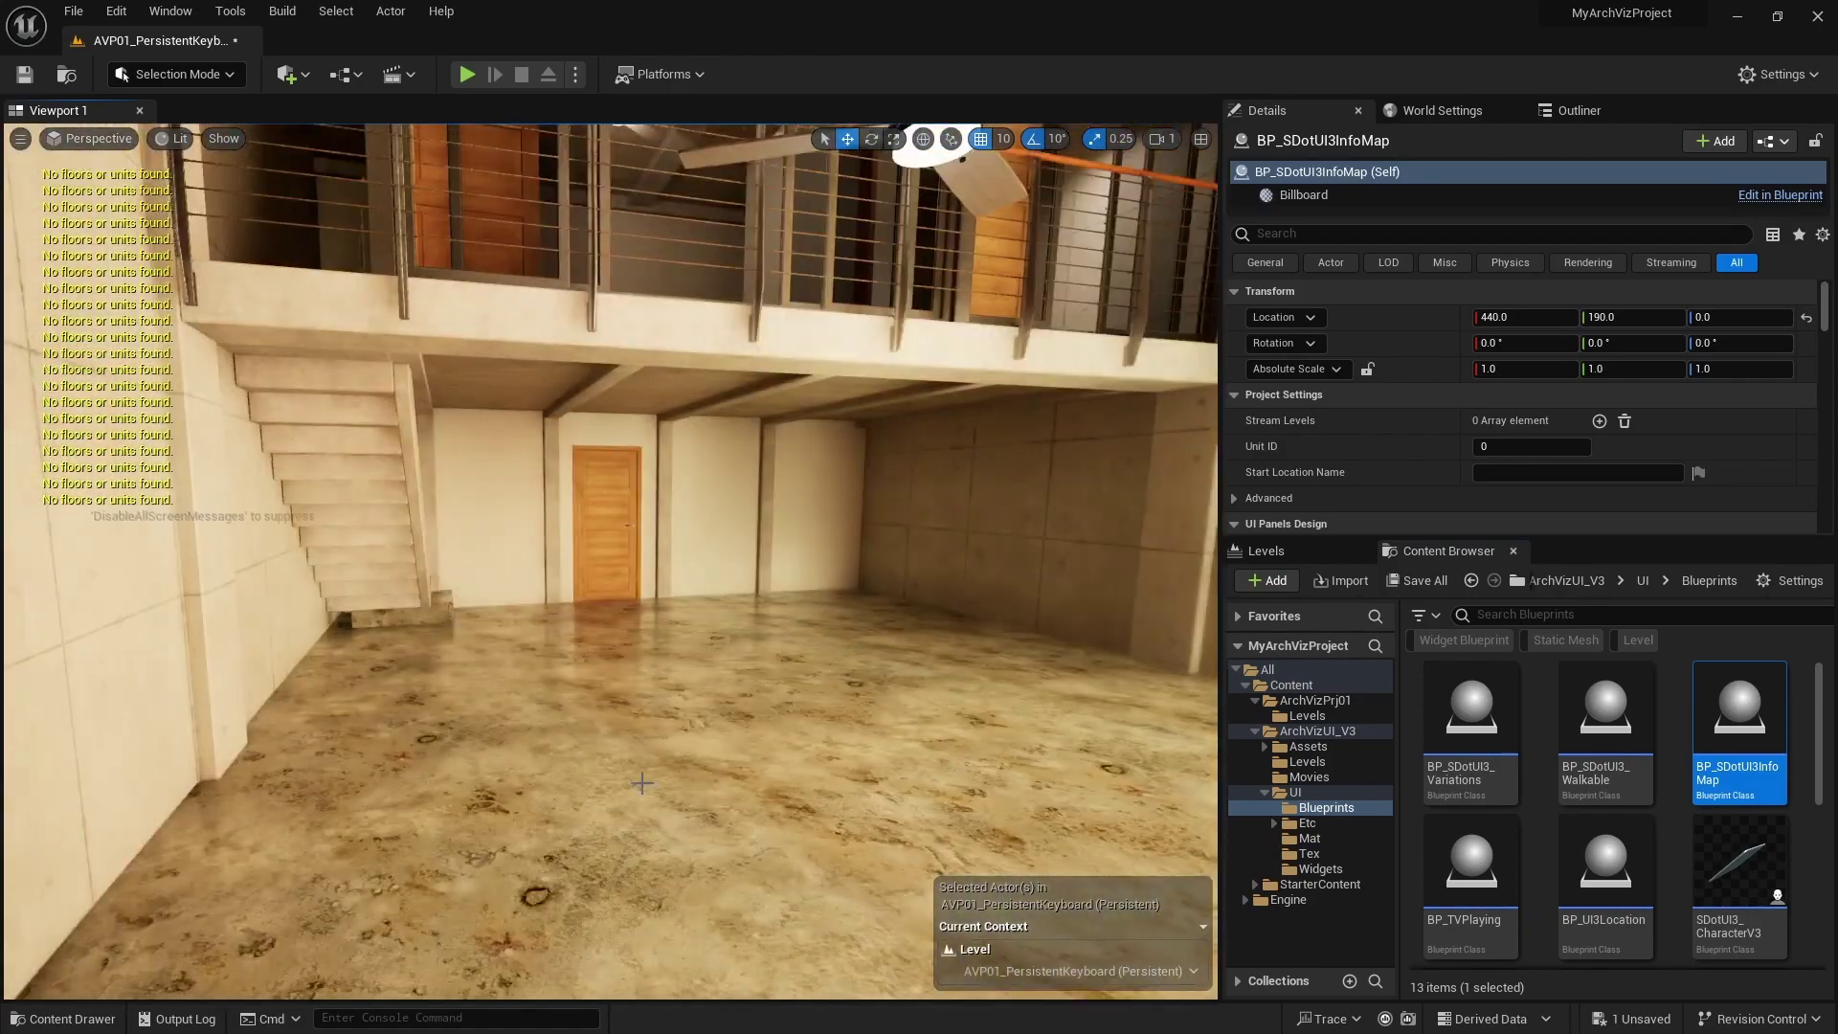
key("g")
right_click_drag(648, 793, 727, 756)
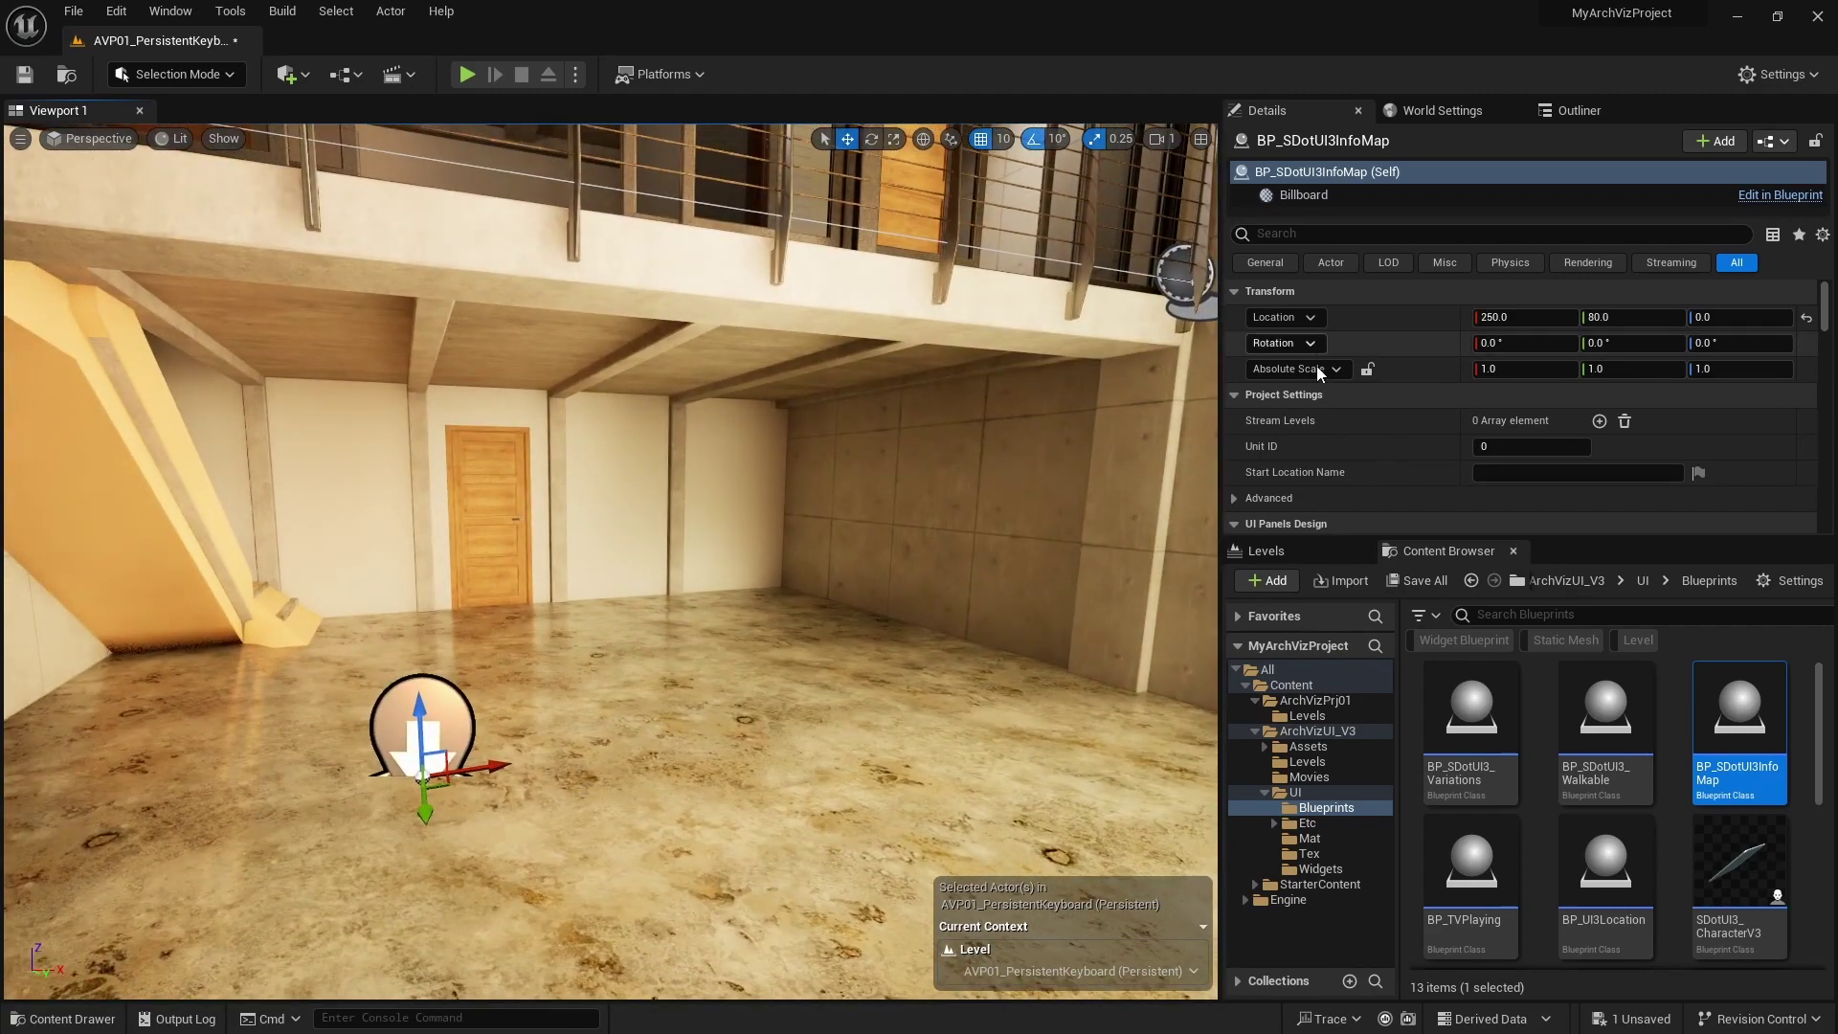
Step: Add an element to the info map's Floors or Units array and expand its members
scroll(1307, 431, "down", 5)
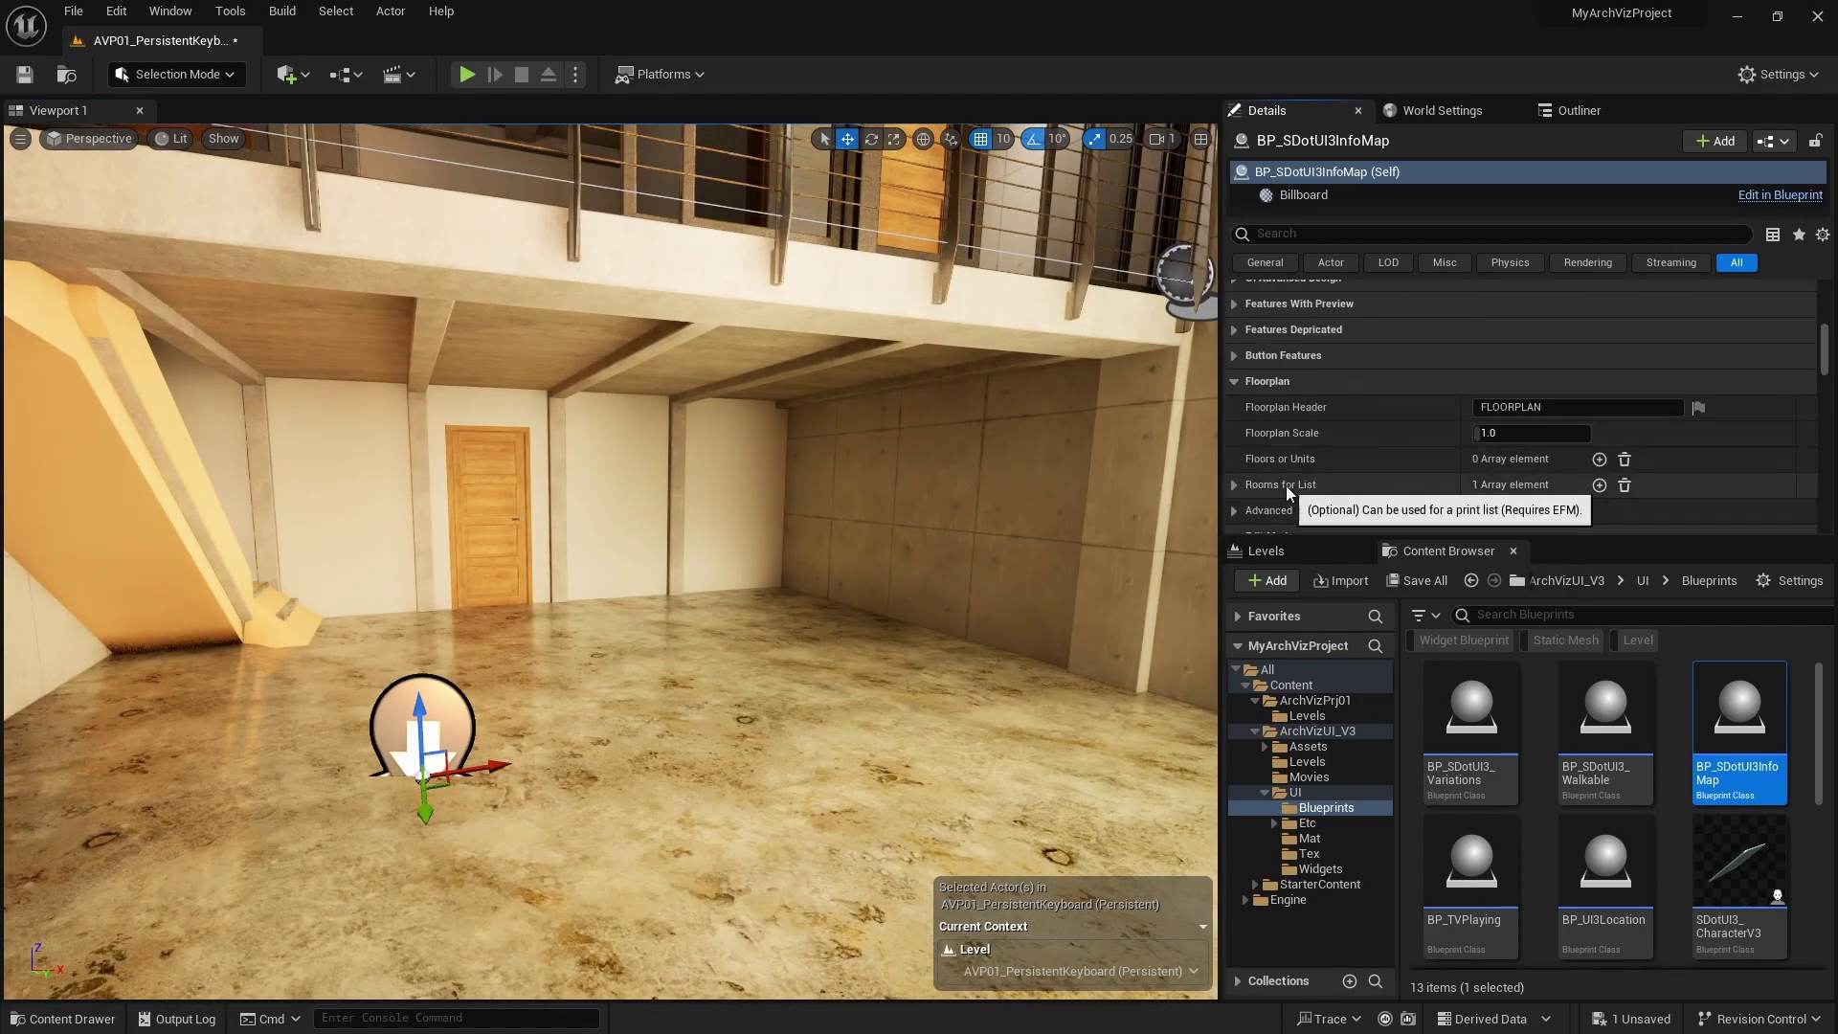
left_click(1598, 458)
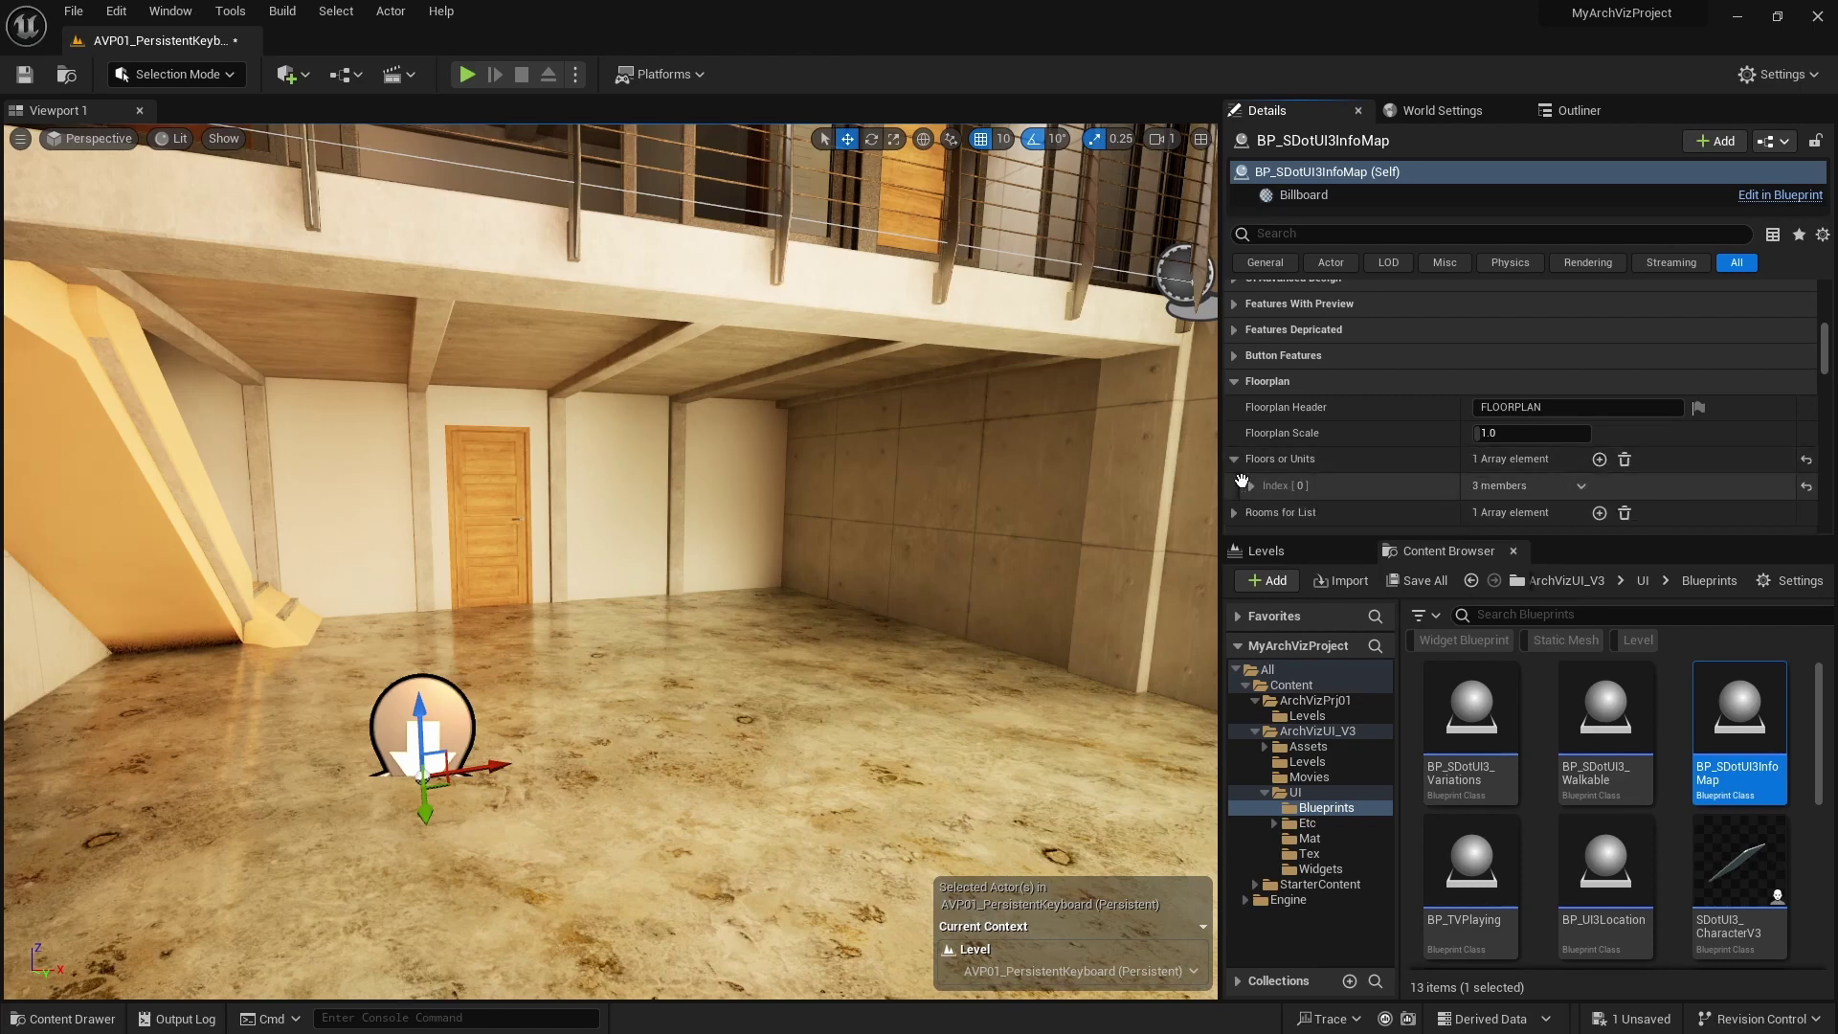
left_click(1250, 486)
scroll(1283, 471, "down", 2)
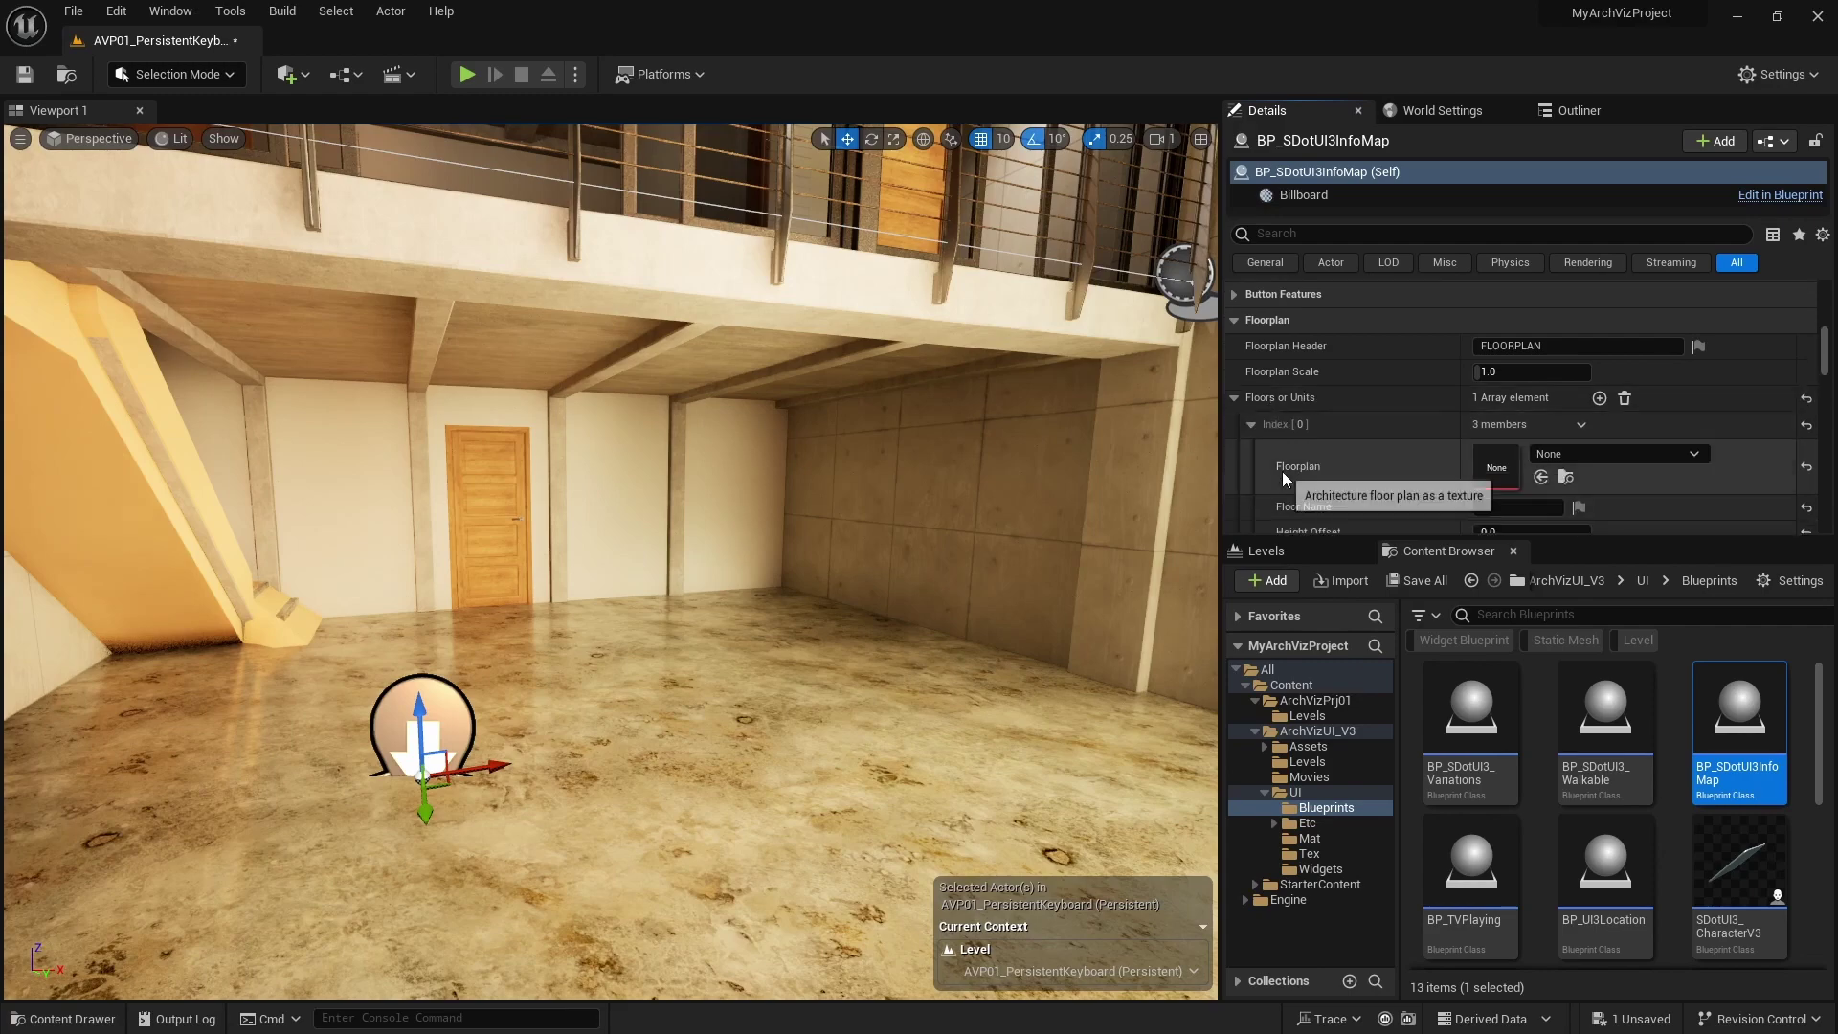
Step: Assign the T_UI3_Floor01 texture from ArchVizUI_V3/UI/Tex as the floor's floorplan and set its Floor Name to Ground Floor
left_click(1319, 855)
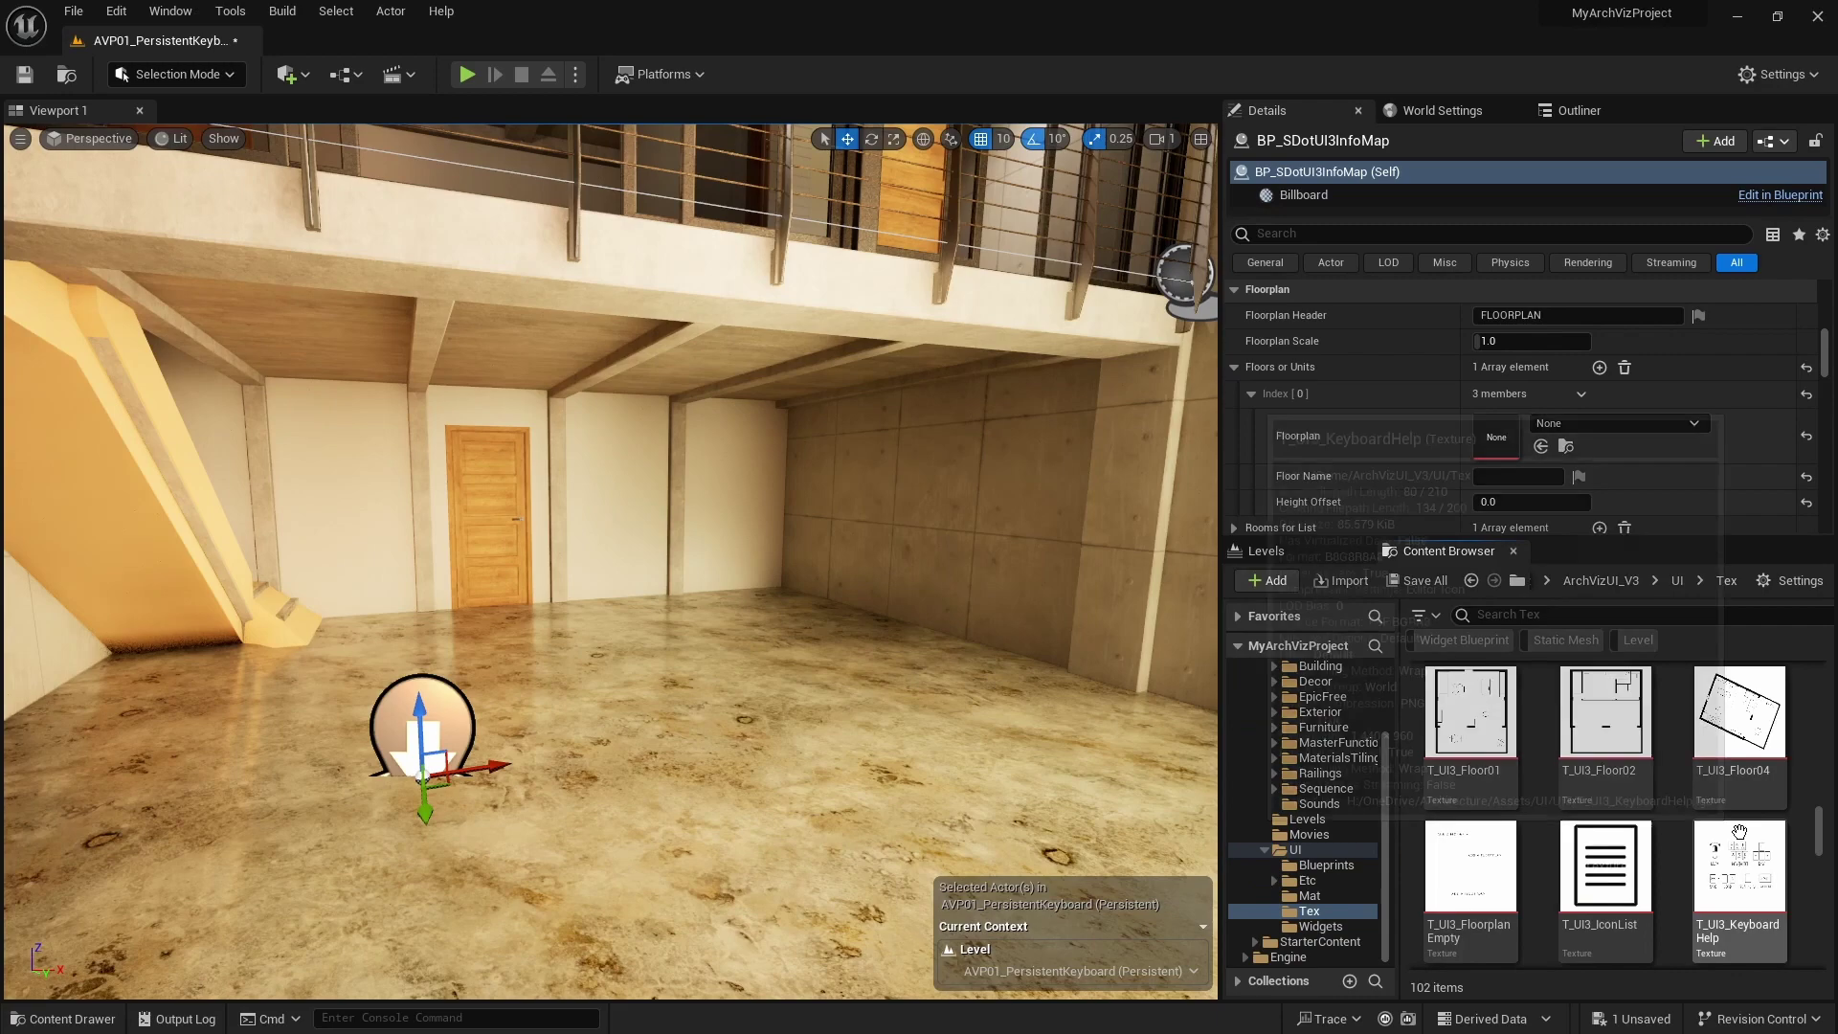
scroll(1728, 829, "up", 1)
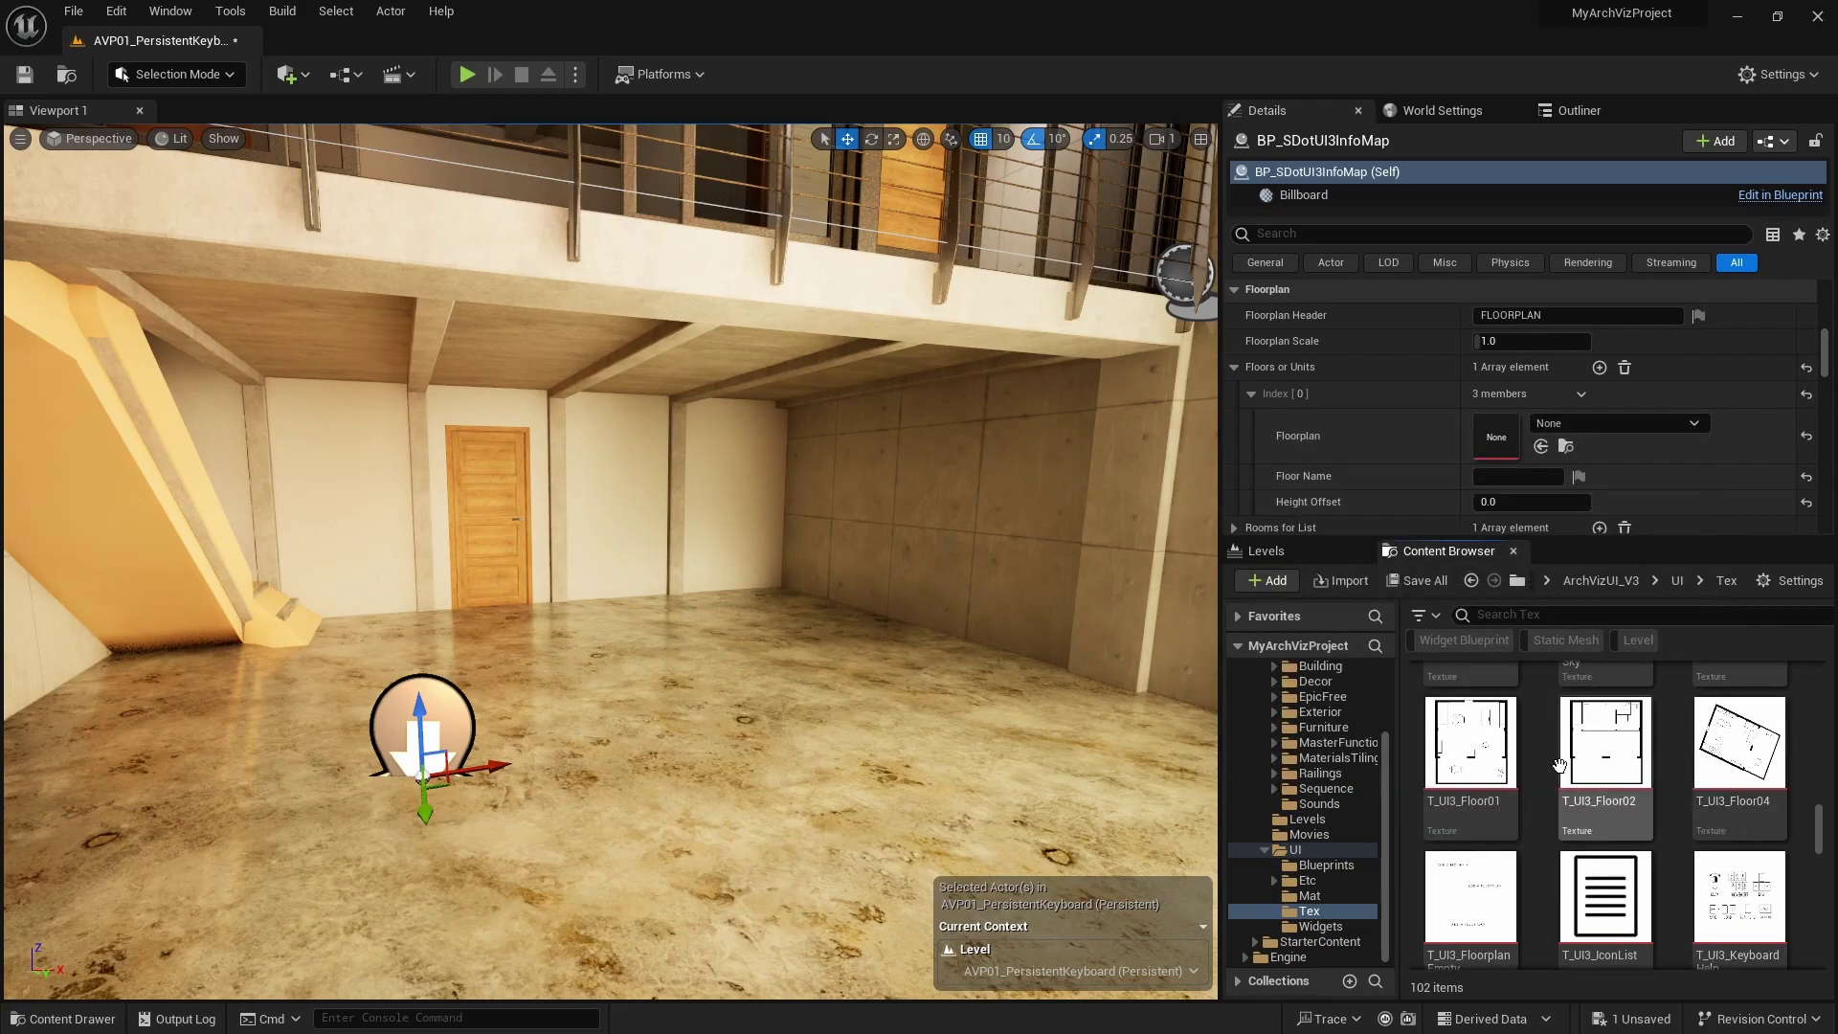
scroll(1465, 762, "up", 1)
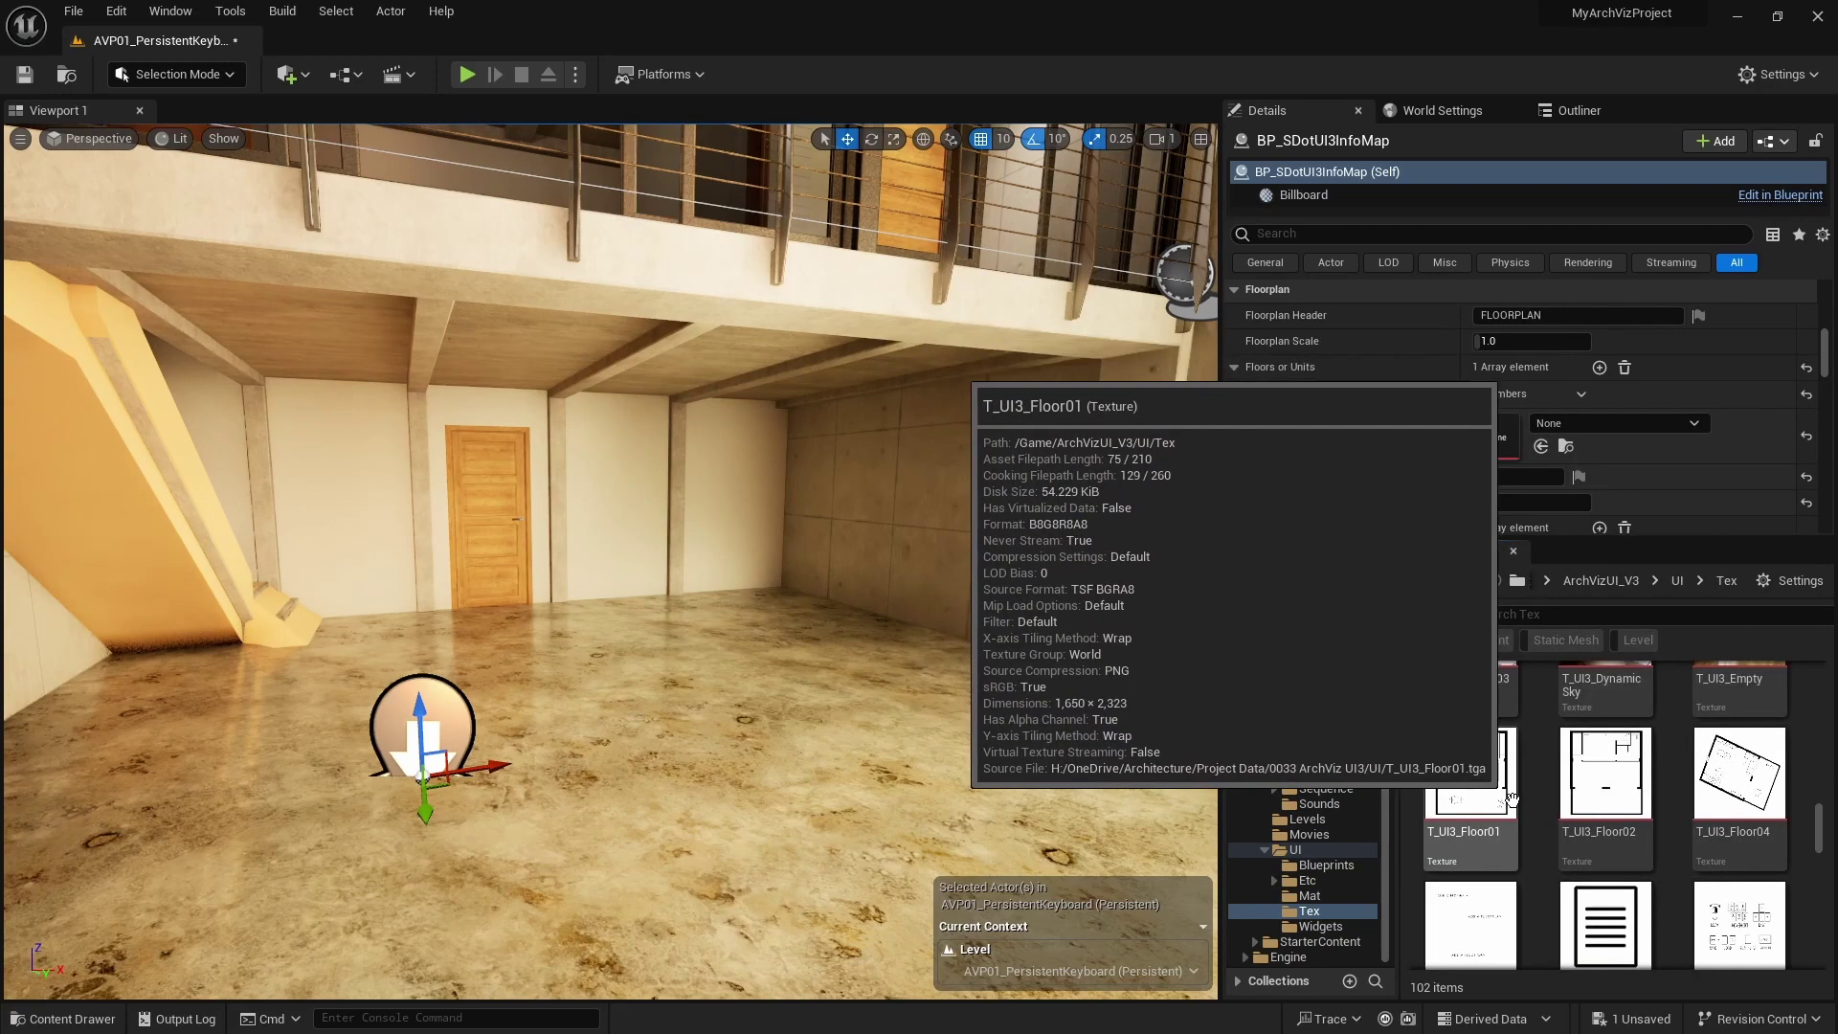
left_click_drag(1481, 776, 1506, 457)
left_click(1544, 475)
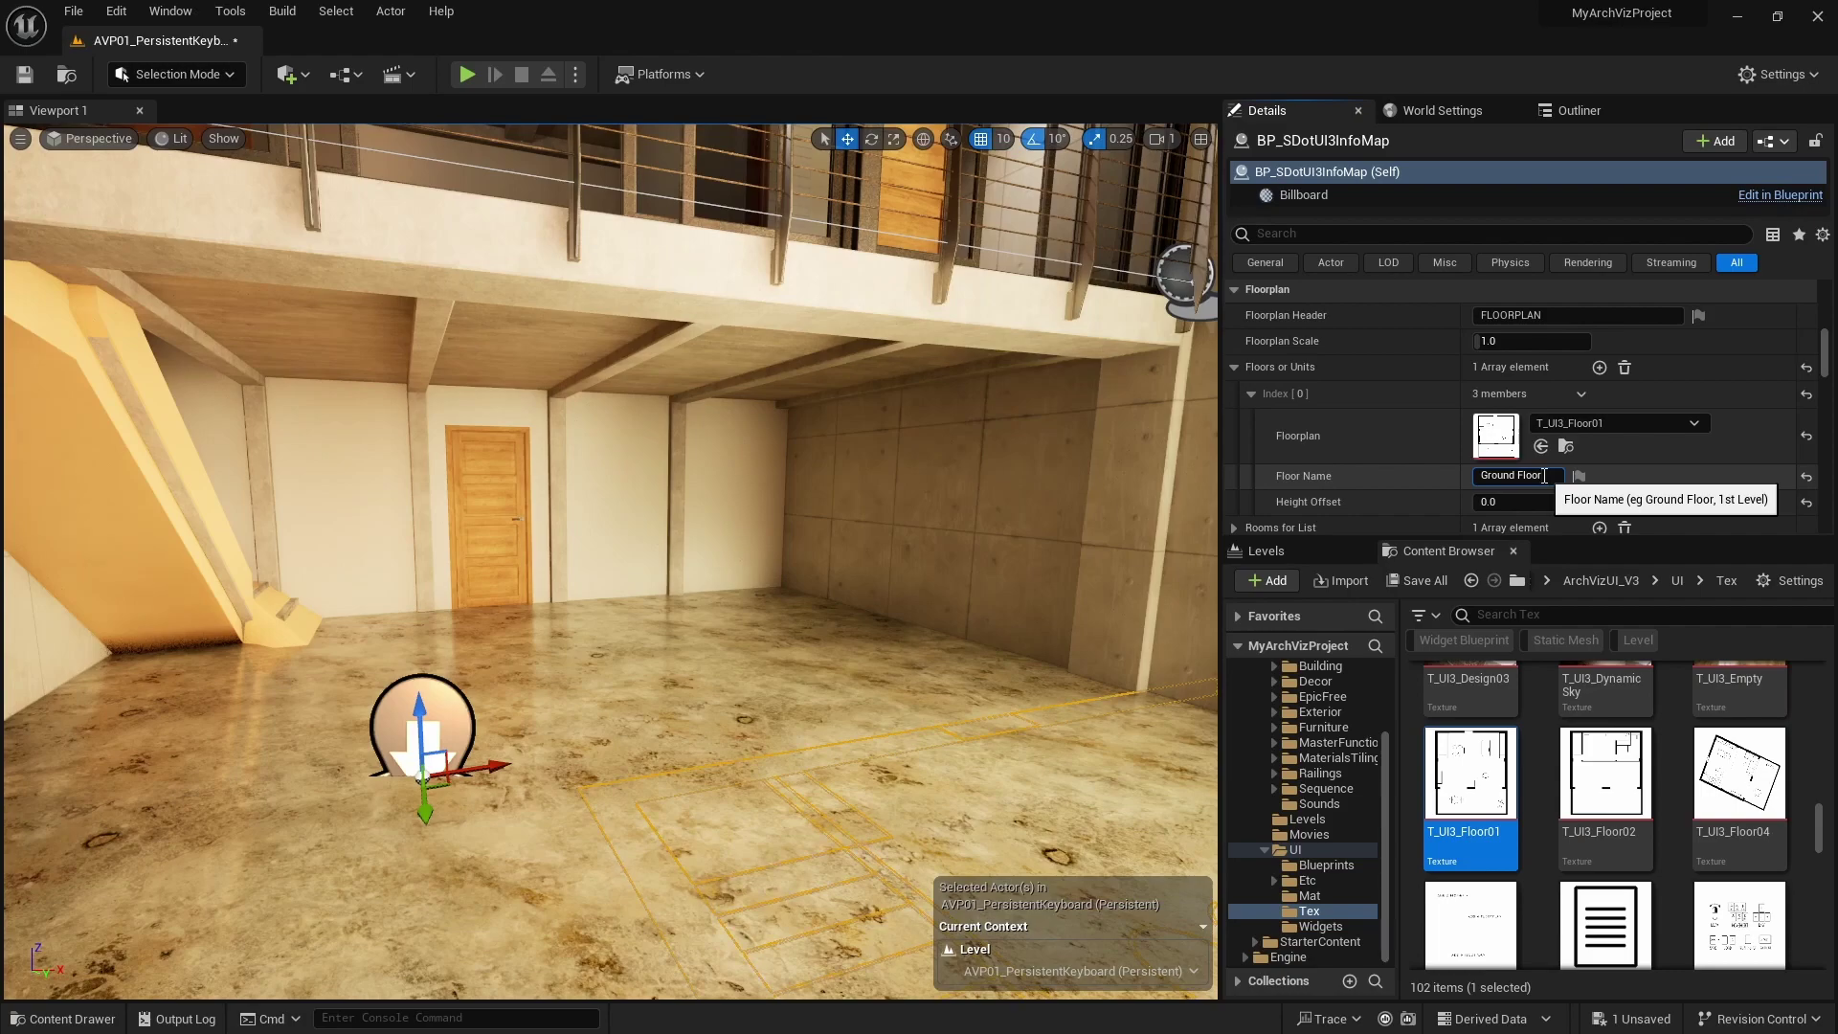
Step: Set the position snap size to 1 and adjust the info map's height so the floorplan sits just above the floor
right_click_drag(1101, 488, 889, 624)
key("w")
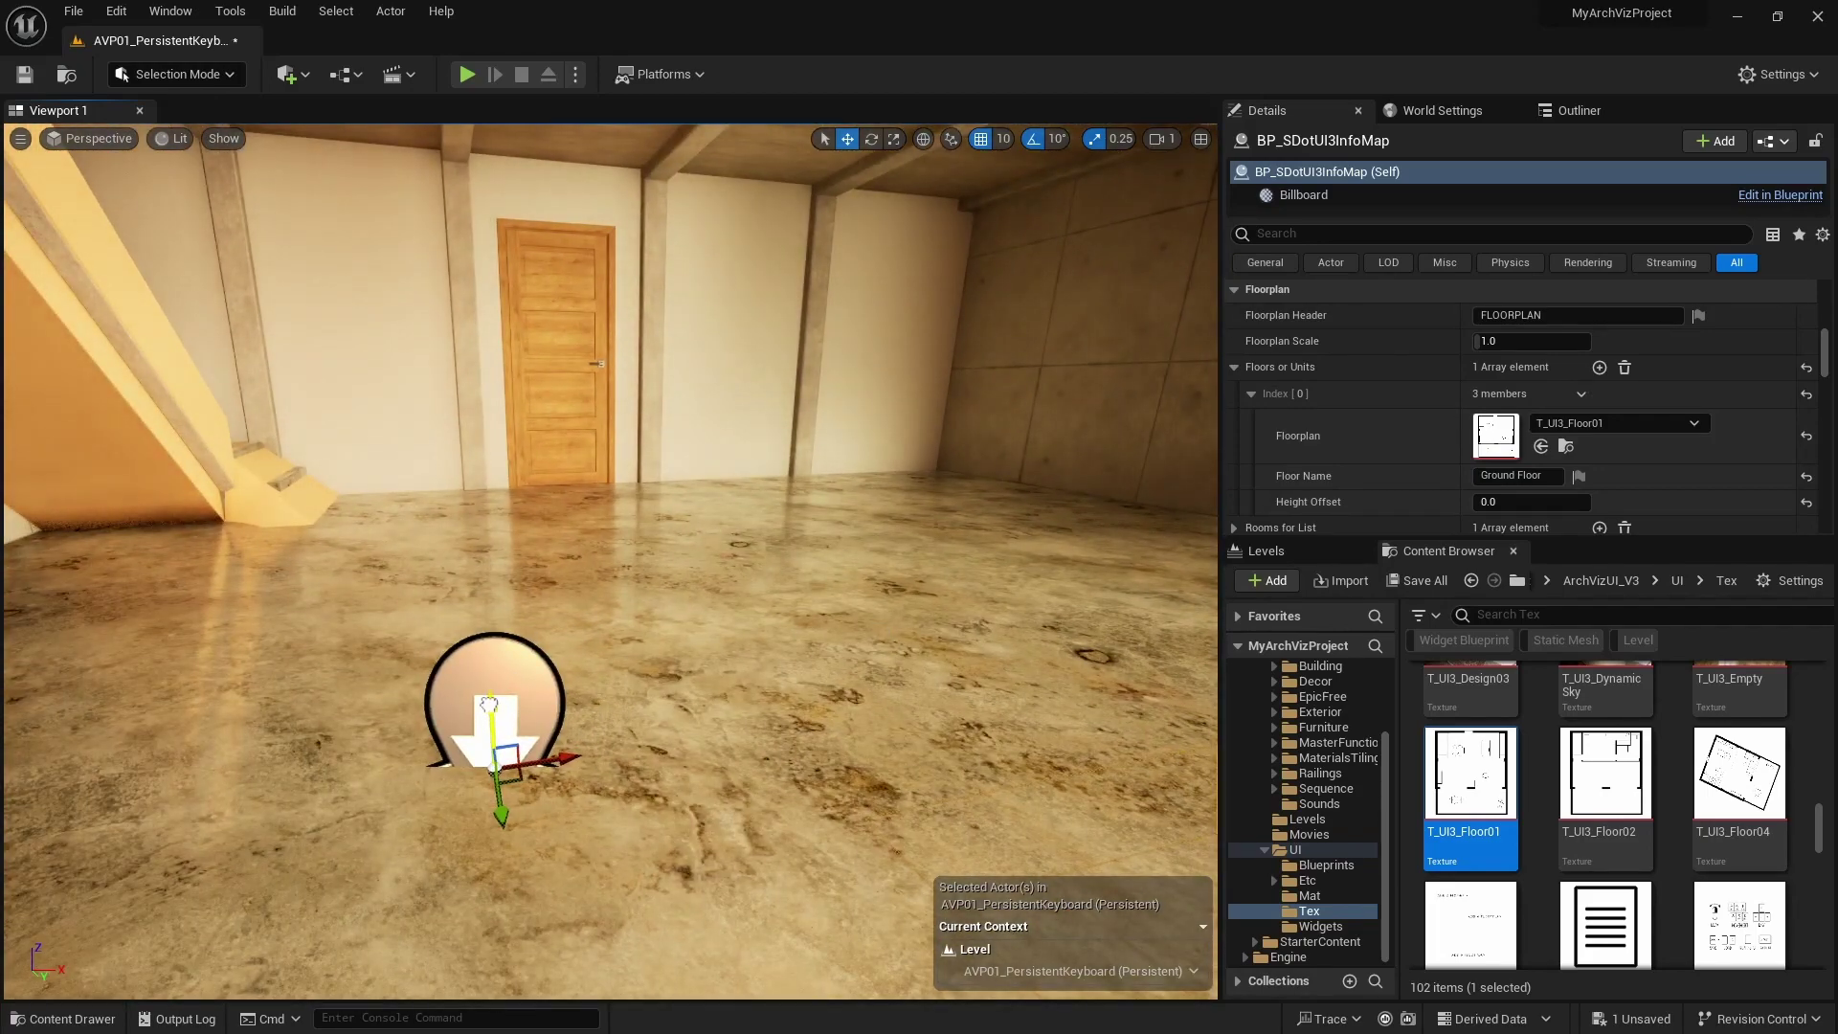
left_click_drag(489, 705, 497, 667)
right_click_drag(839, 667, 867, 647)
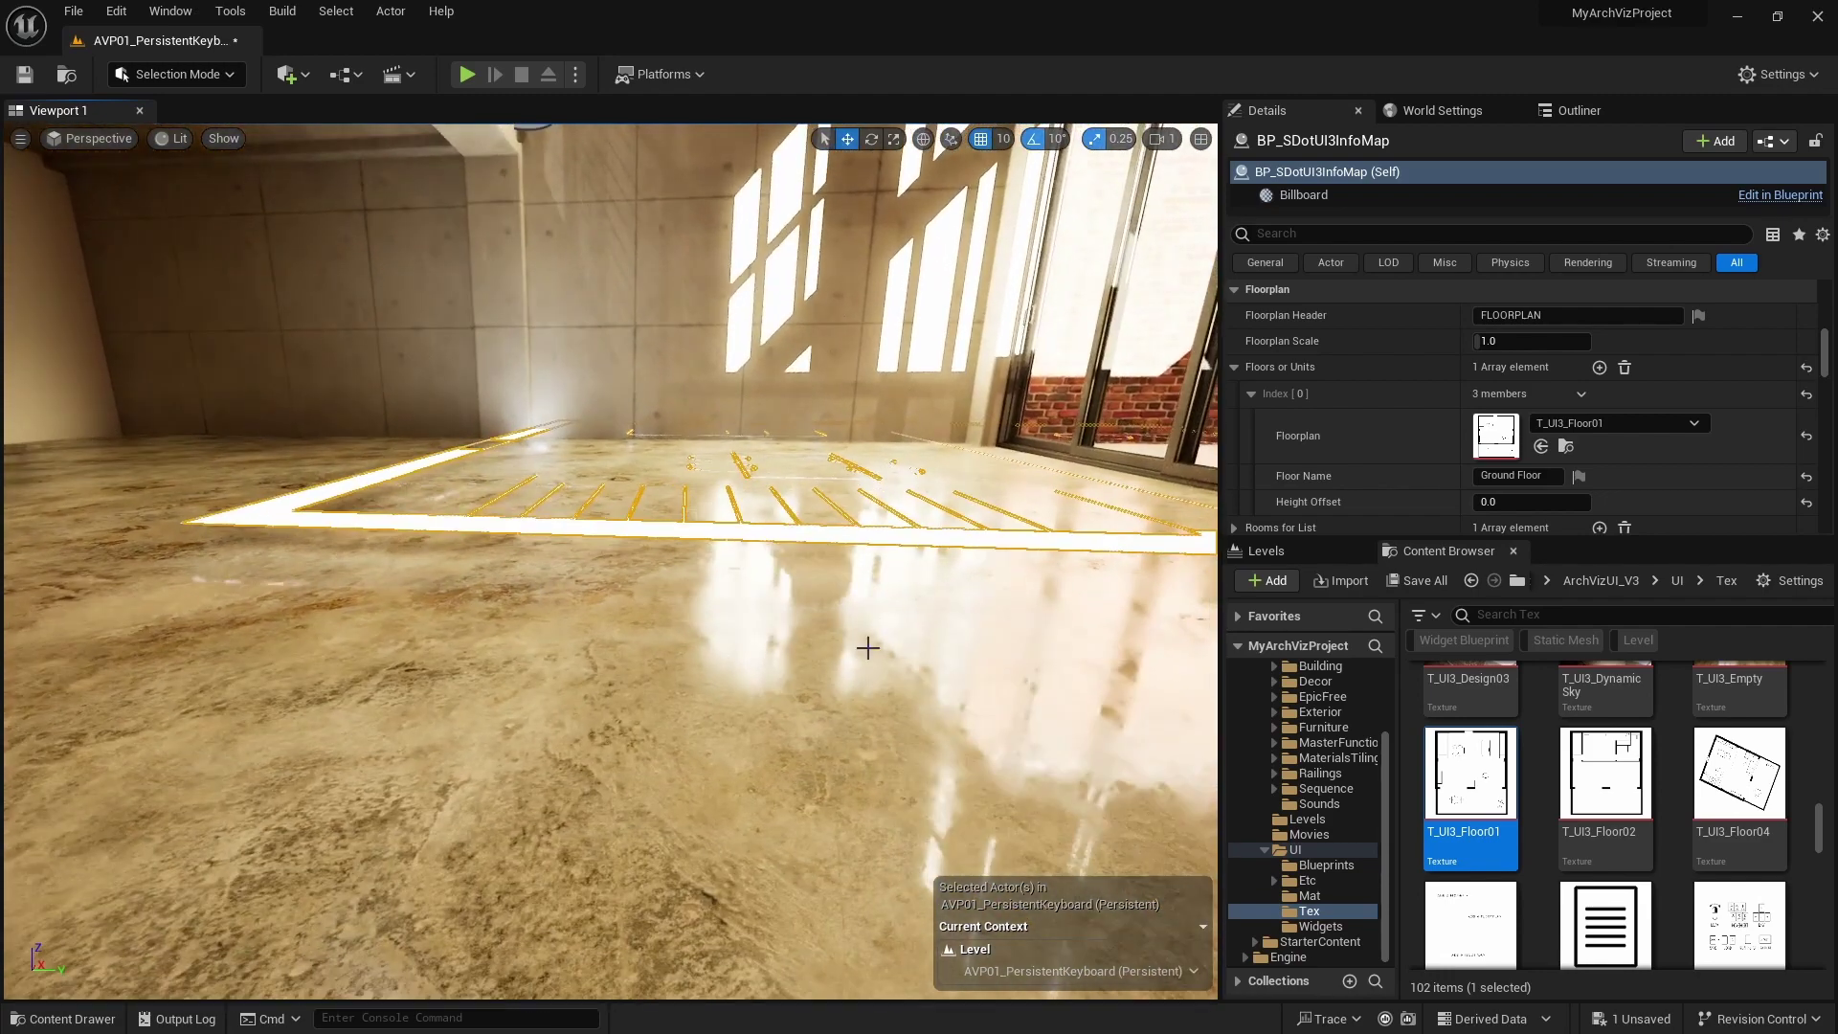
left_click(1002, 138)
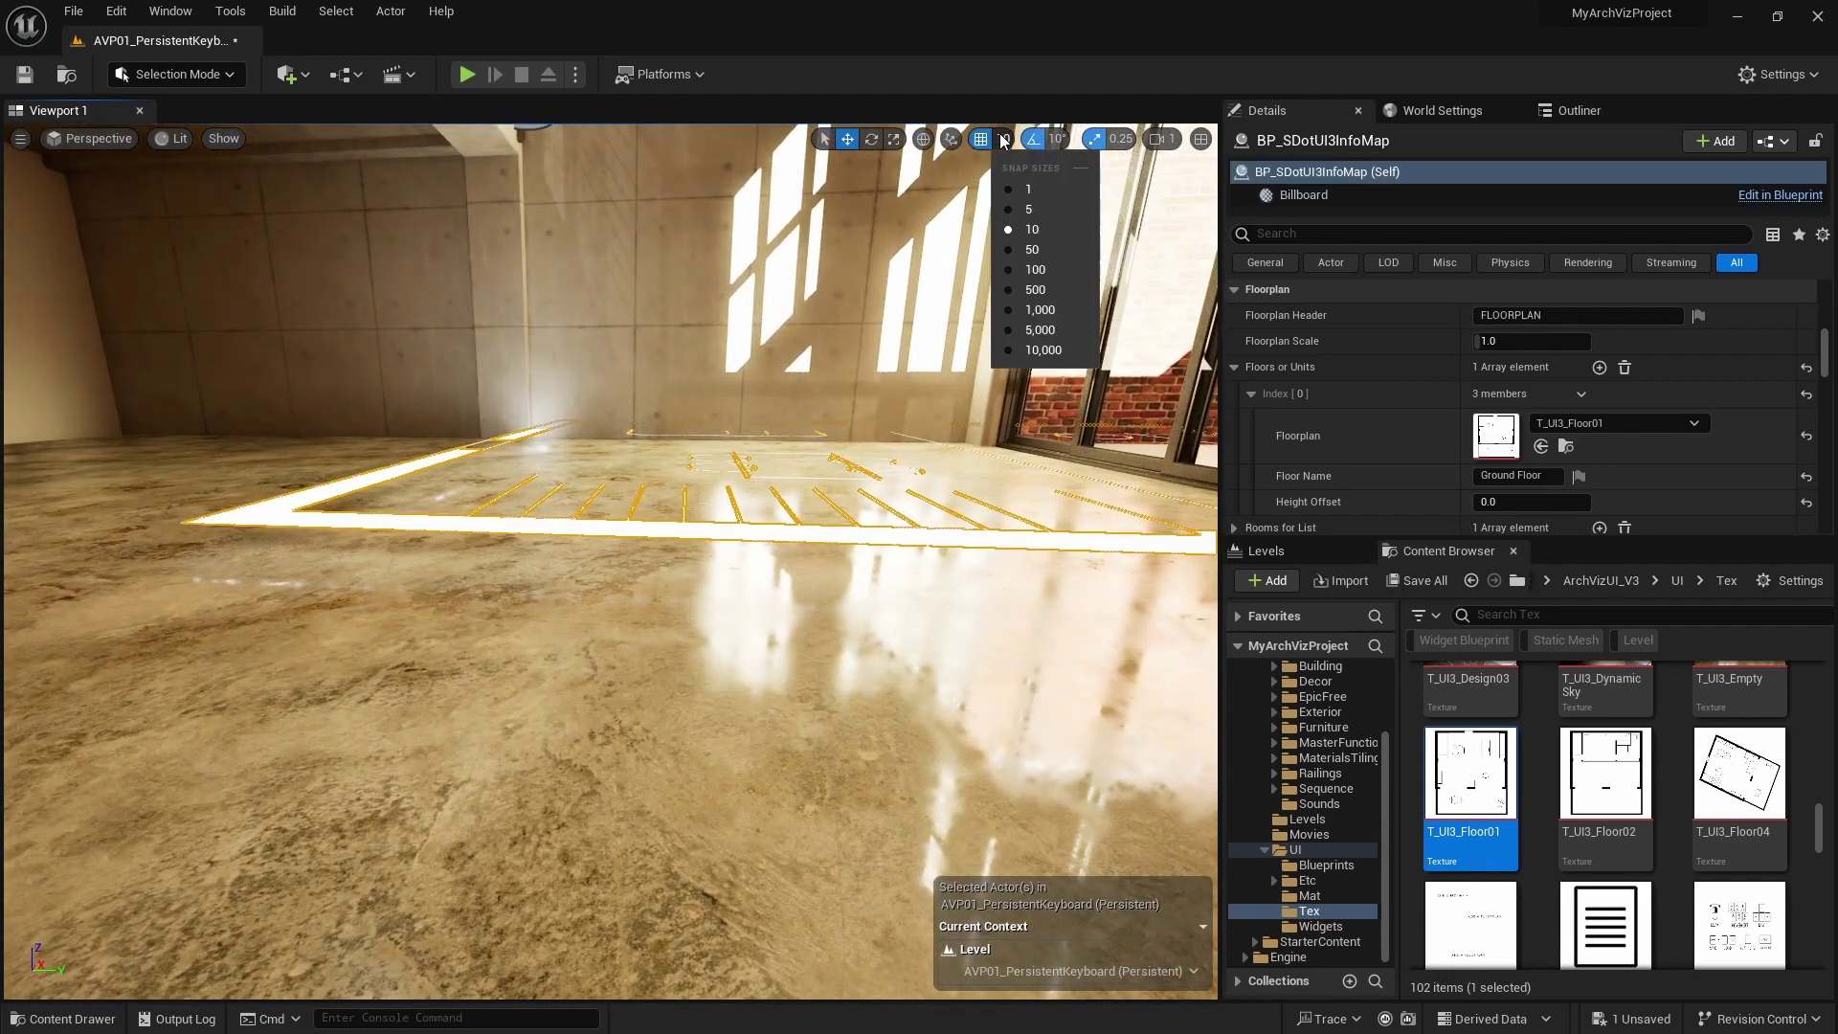
left_click(1027, 189)
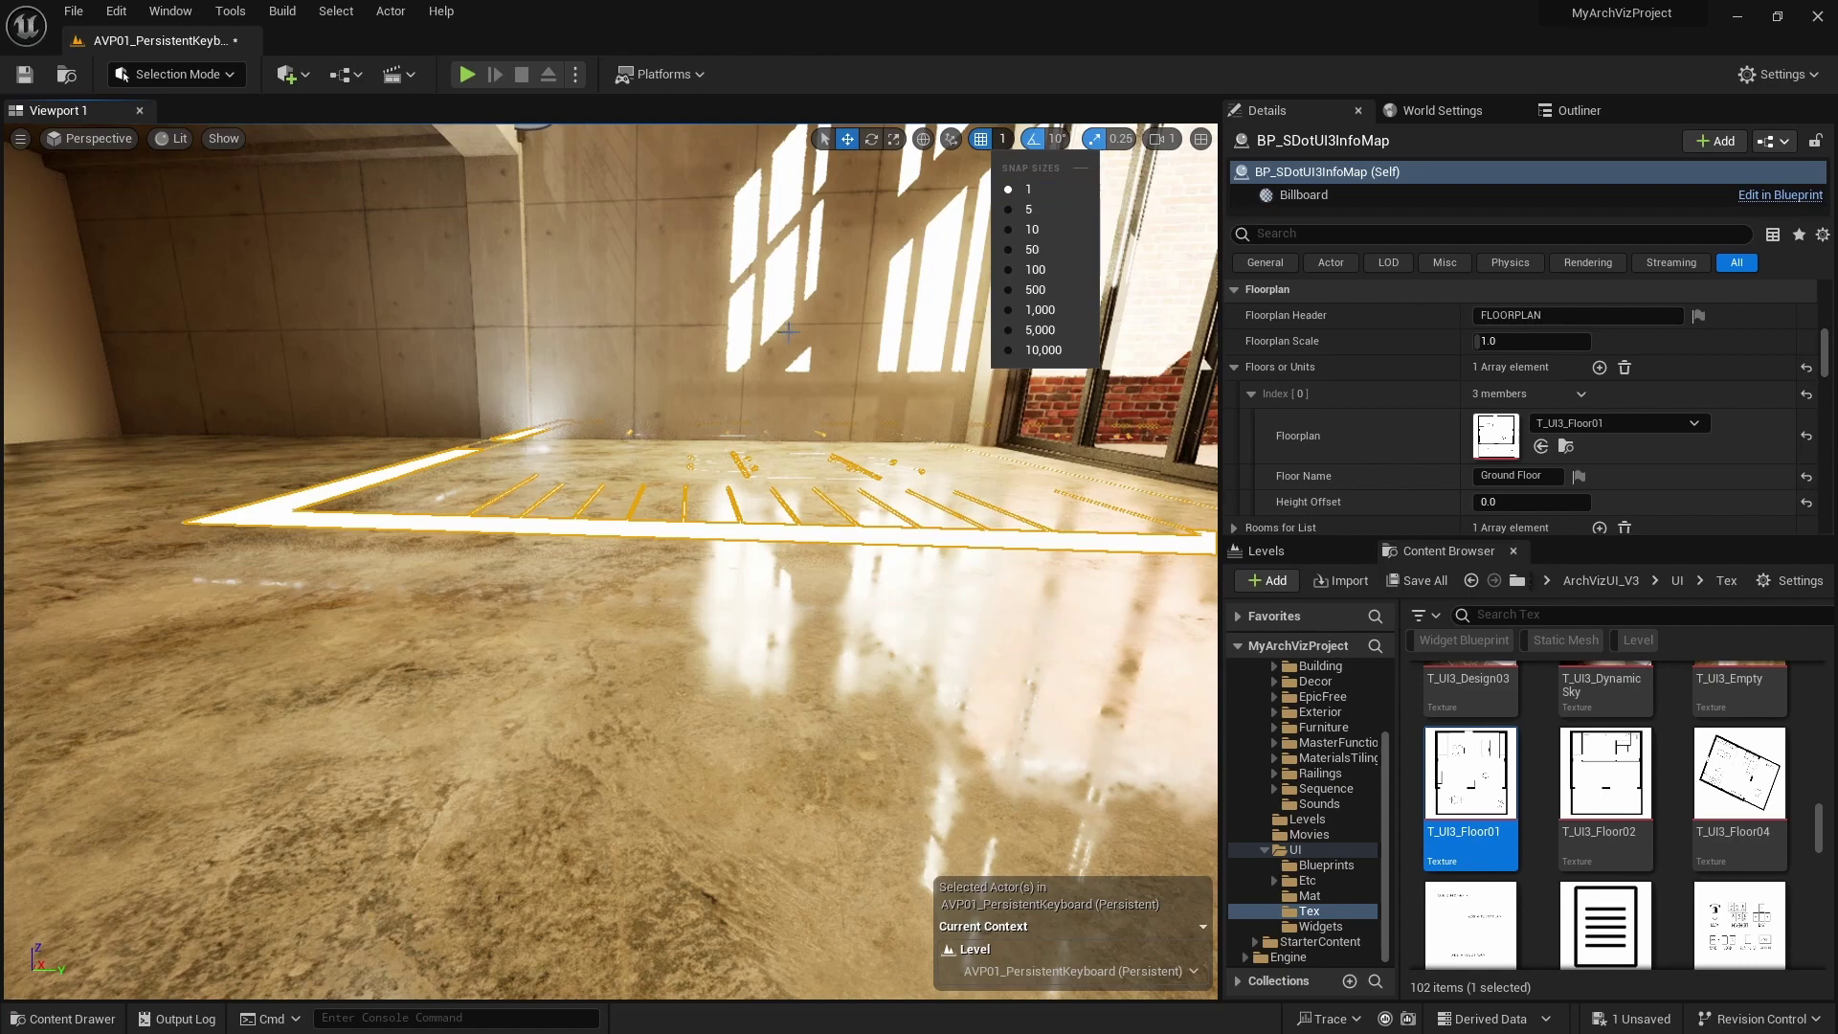
left_click_drag(788, 332, 333, 420)
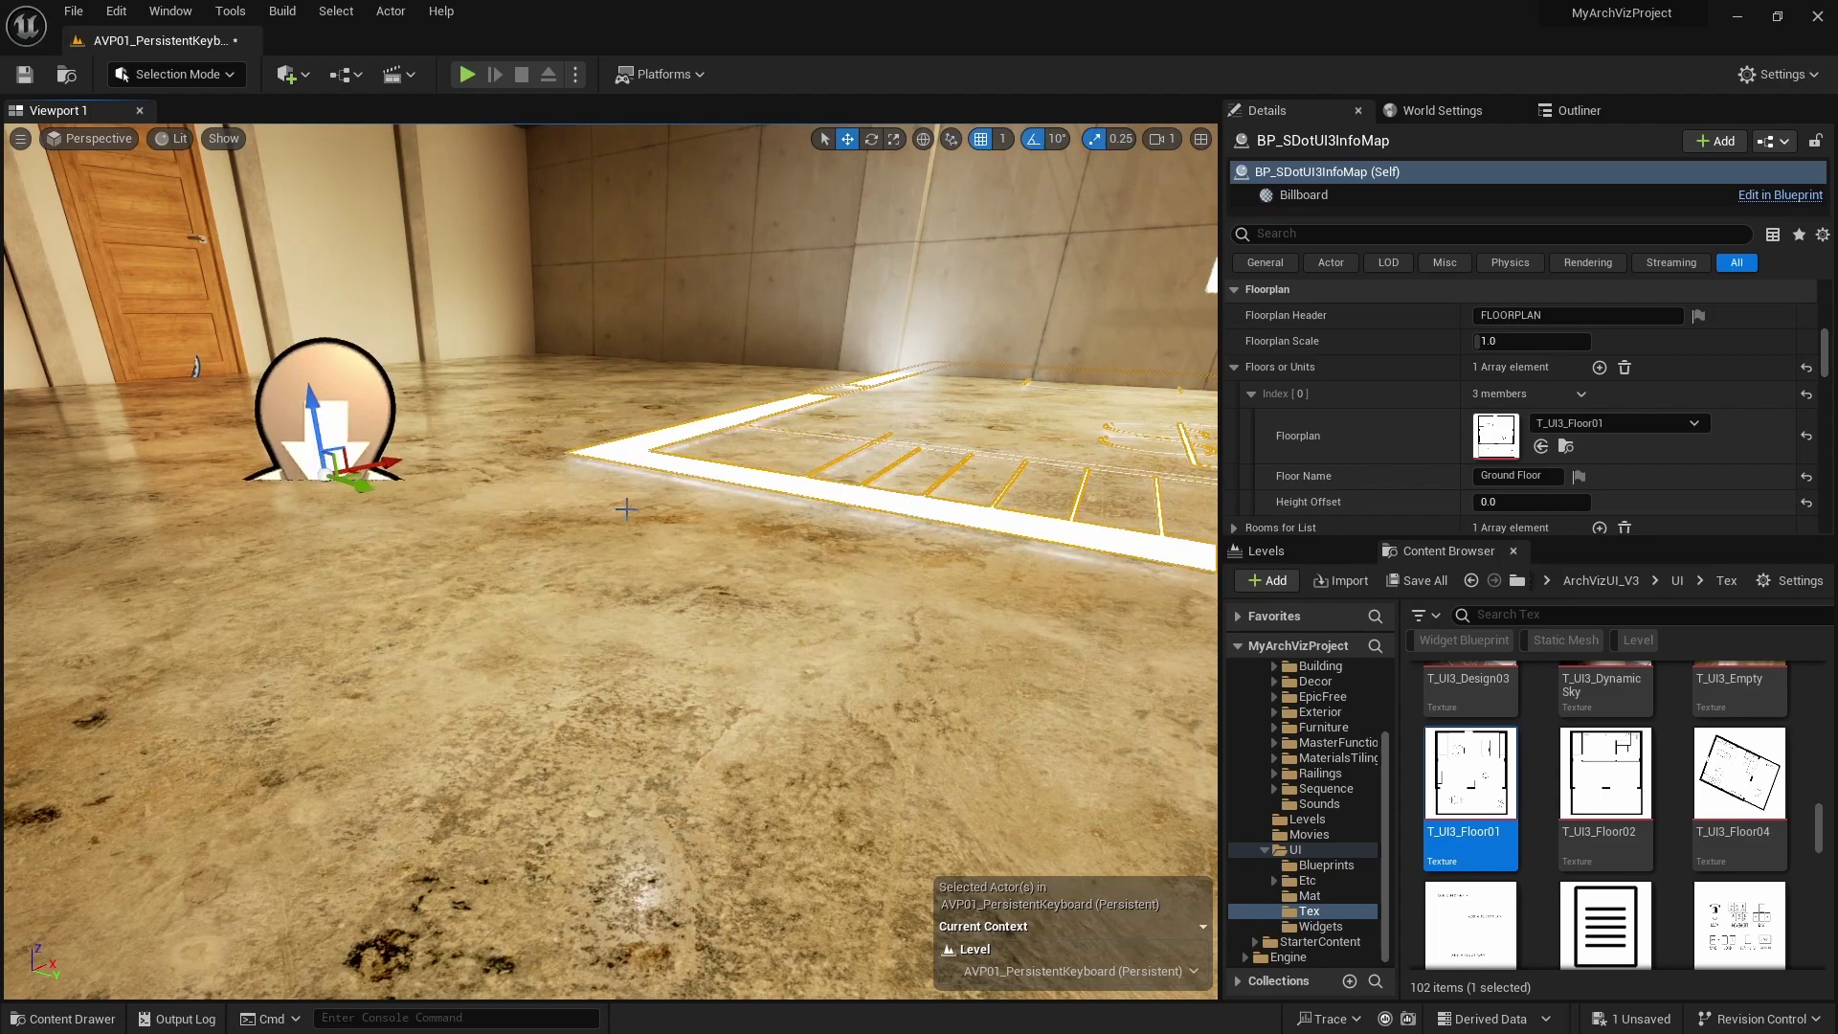
Step: Move the info map actor horizontally to the side wall near the stairs so the floorplan covers the room
mouse_move(627, 509)
right_mouse_down()
mouse_move(642, 598)
mouse_move(564, 584)
mouse_move(626, 507)
right_mouse_up()
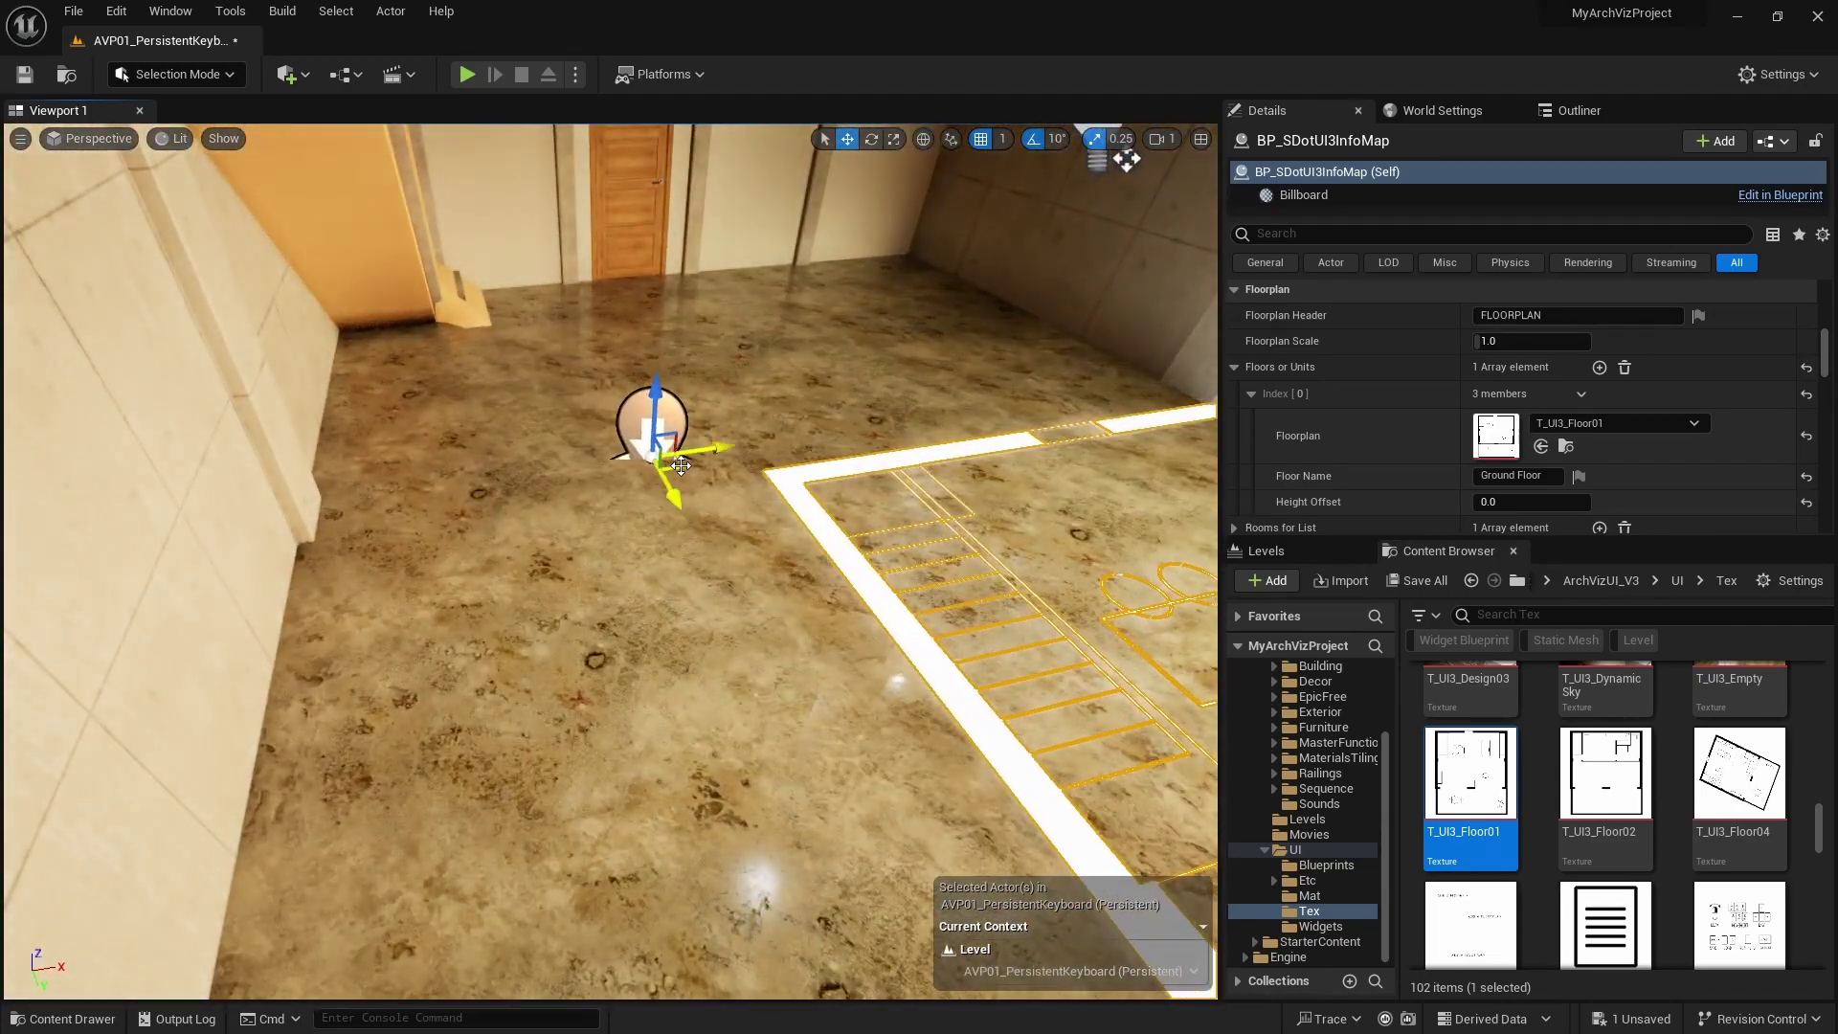
left_click_drag(680, 465, 263, 338)
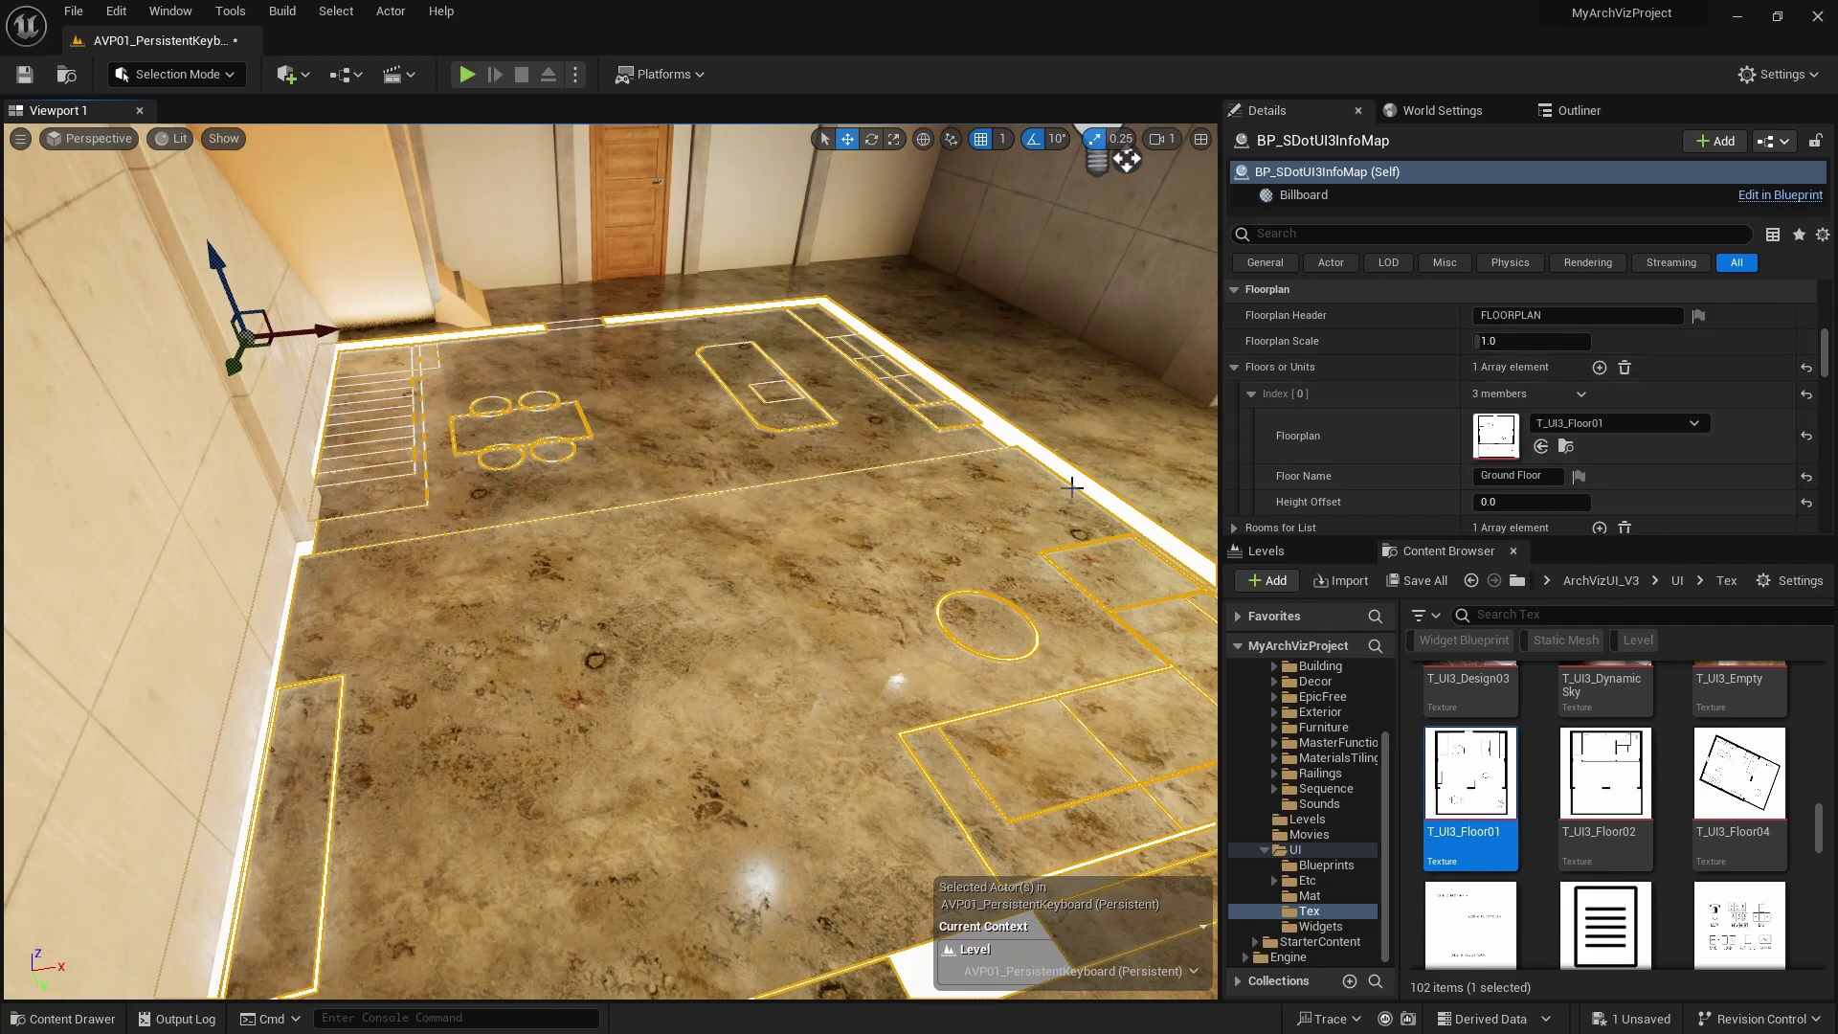
right_click_drag(1073, 483, 909, 498)
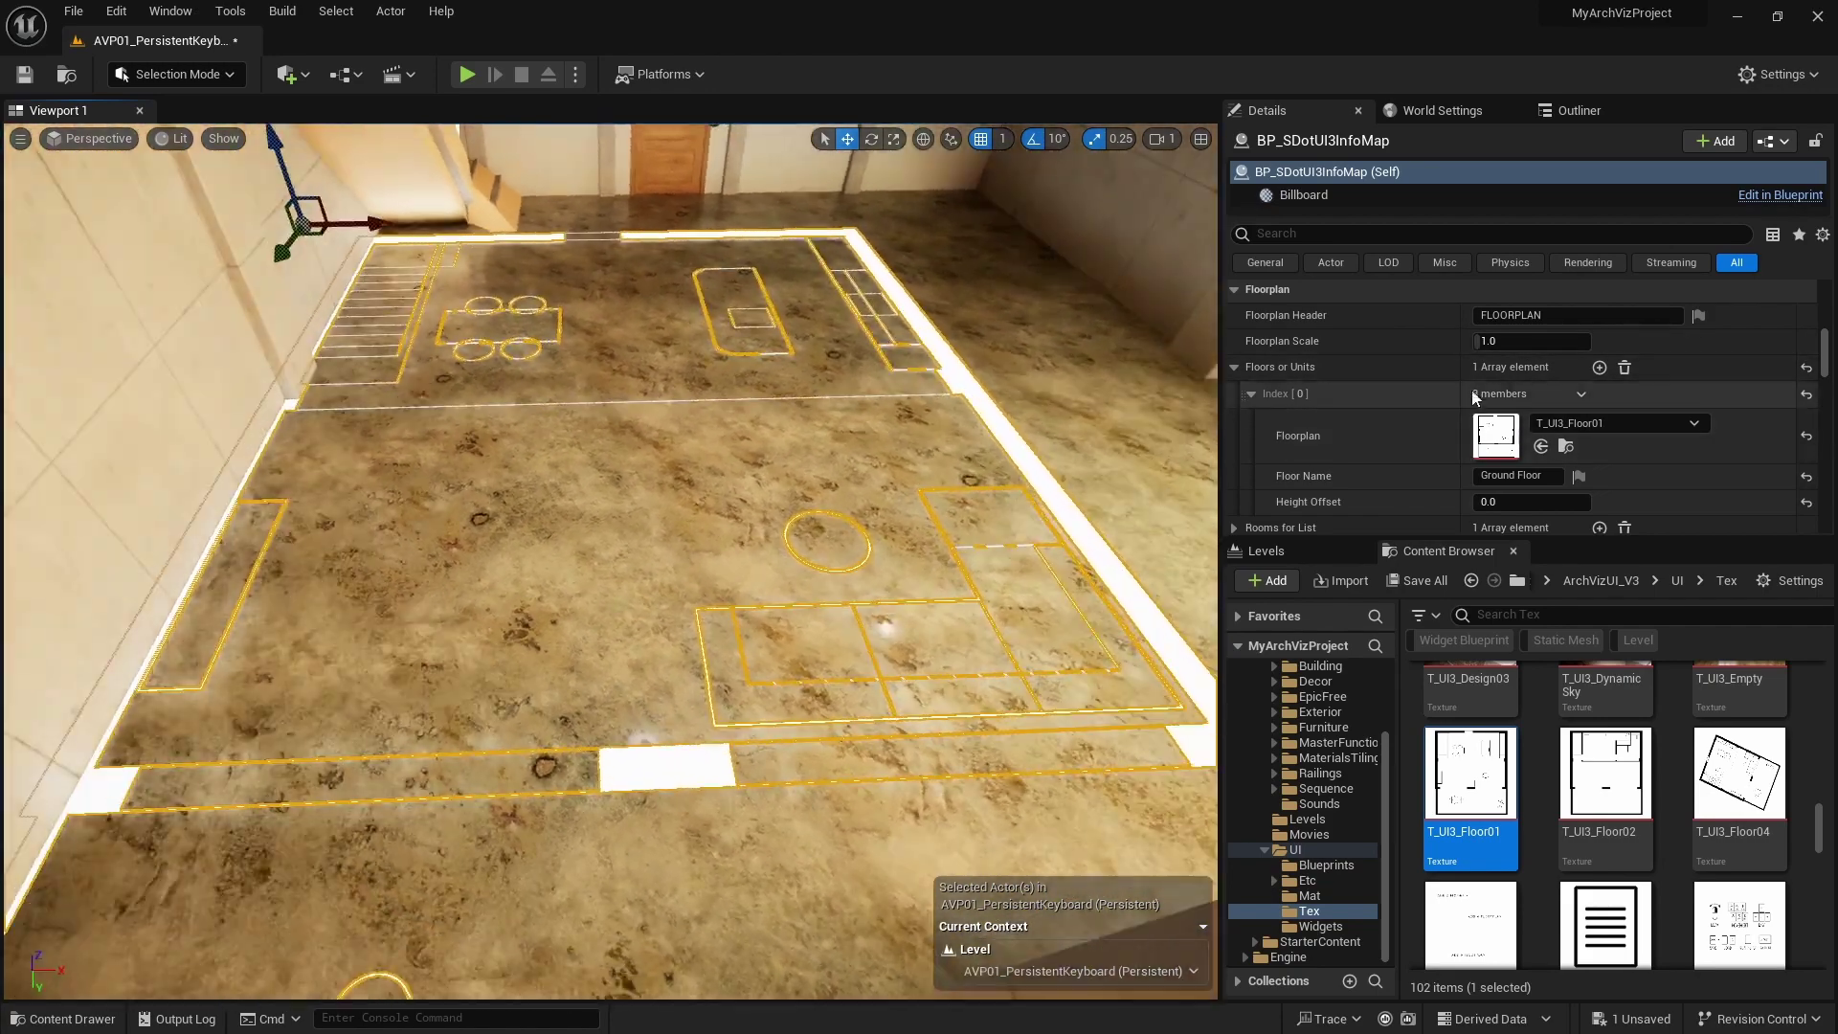
Step: Shift the info map along X into the side wall and set the Floorplan Scale to 1.42
left_click_drag(1536, 341, 1584, 341)
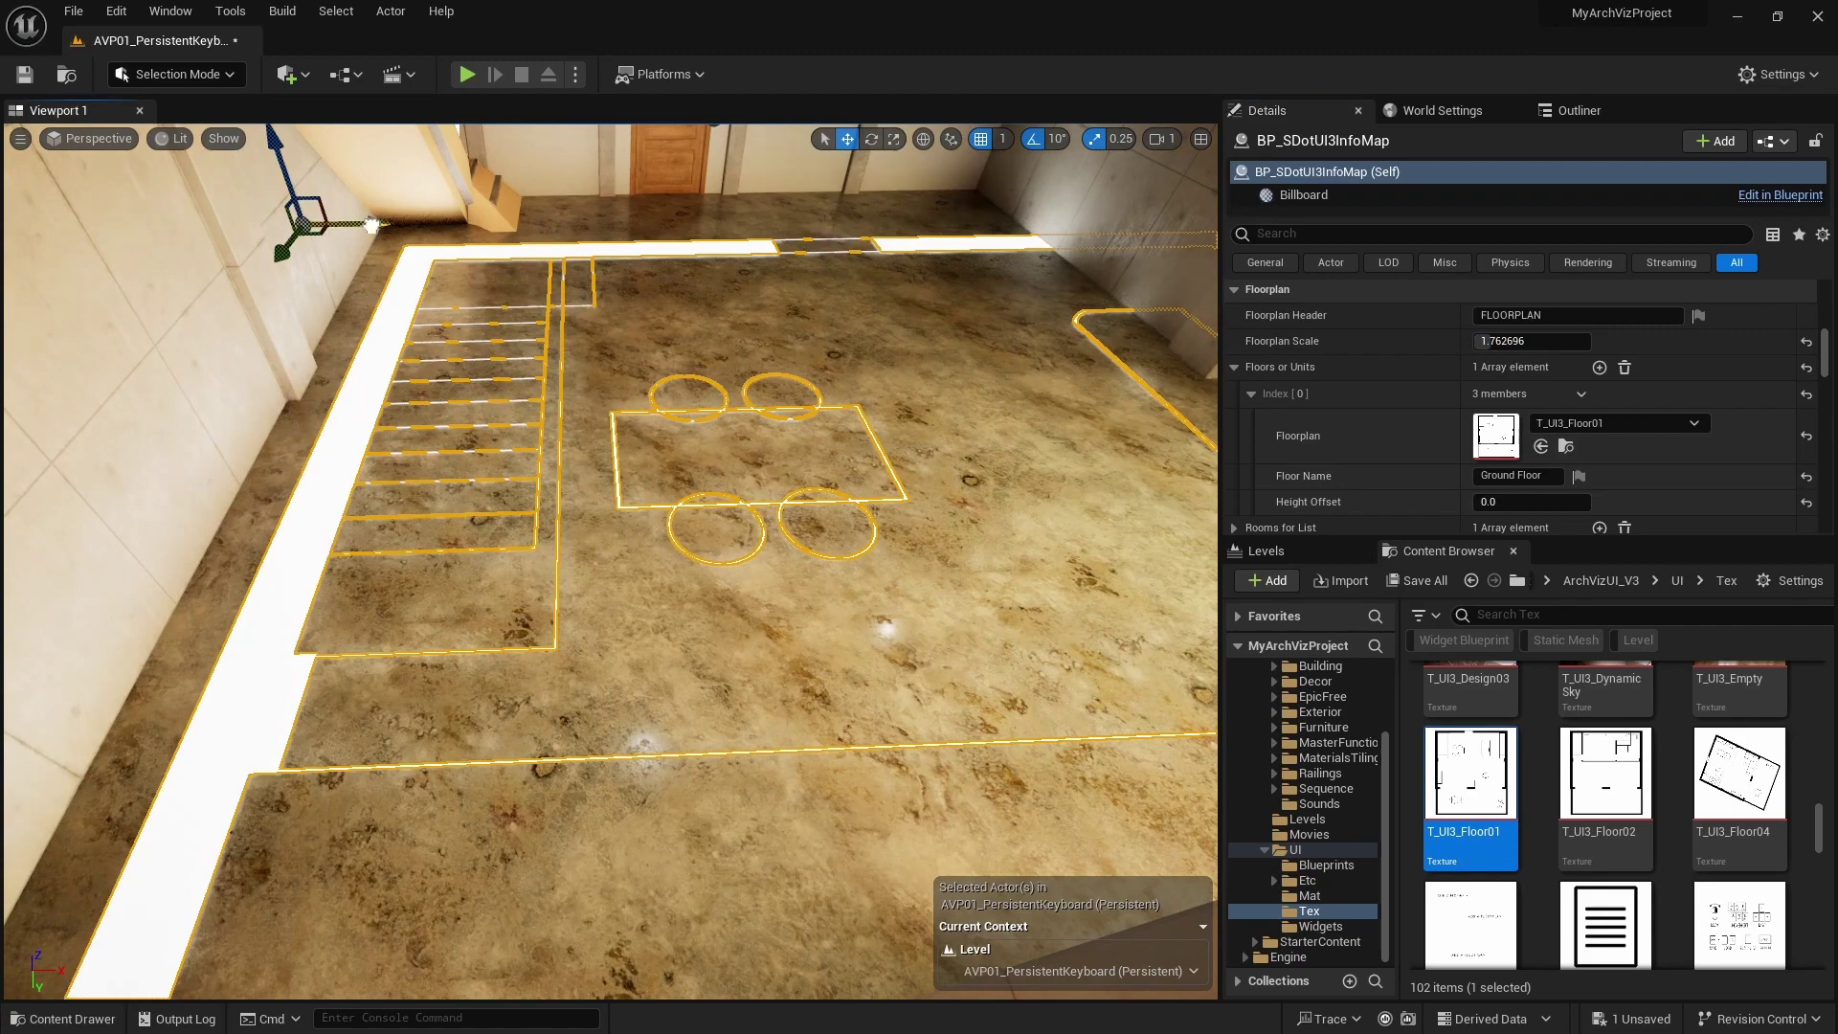
left_click_drag(372, 226, 305, 226)
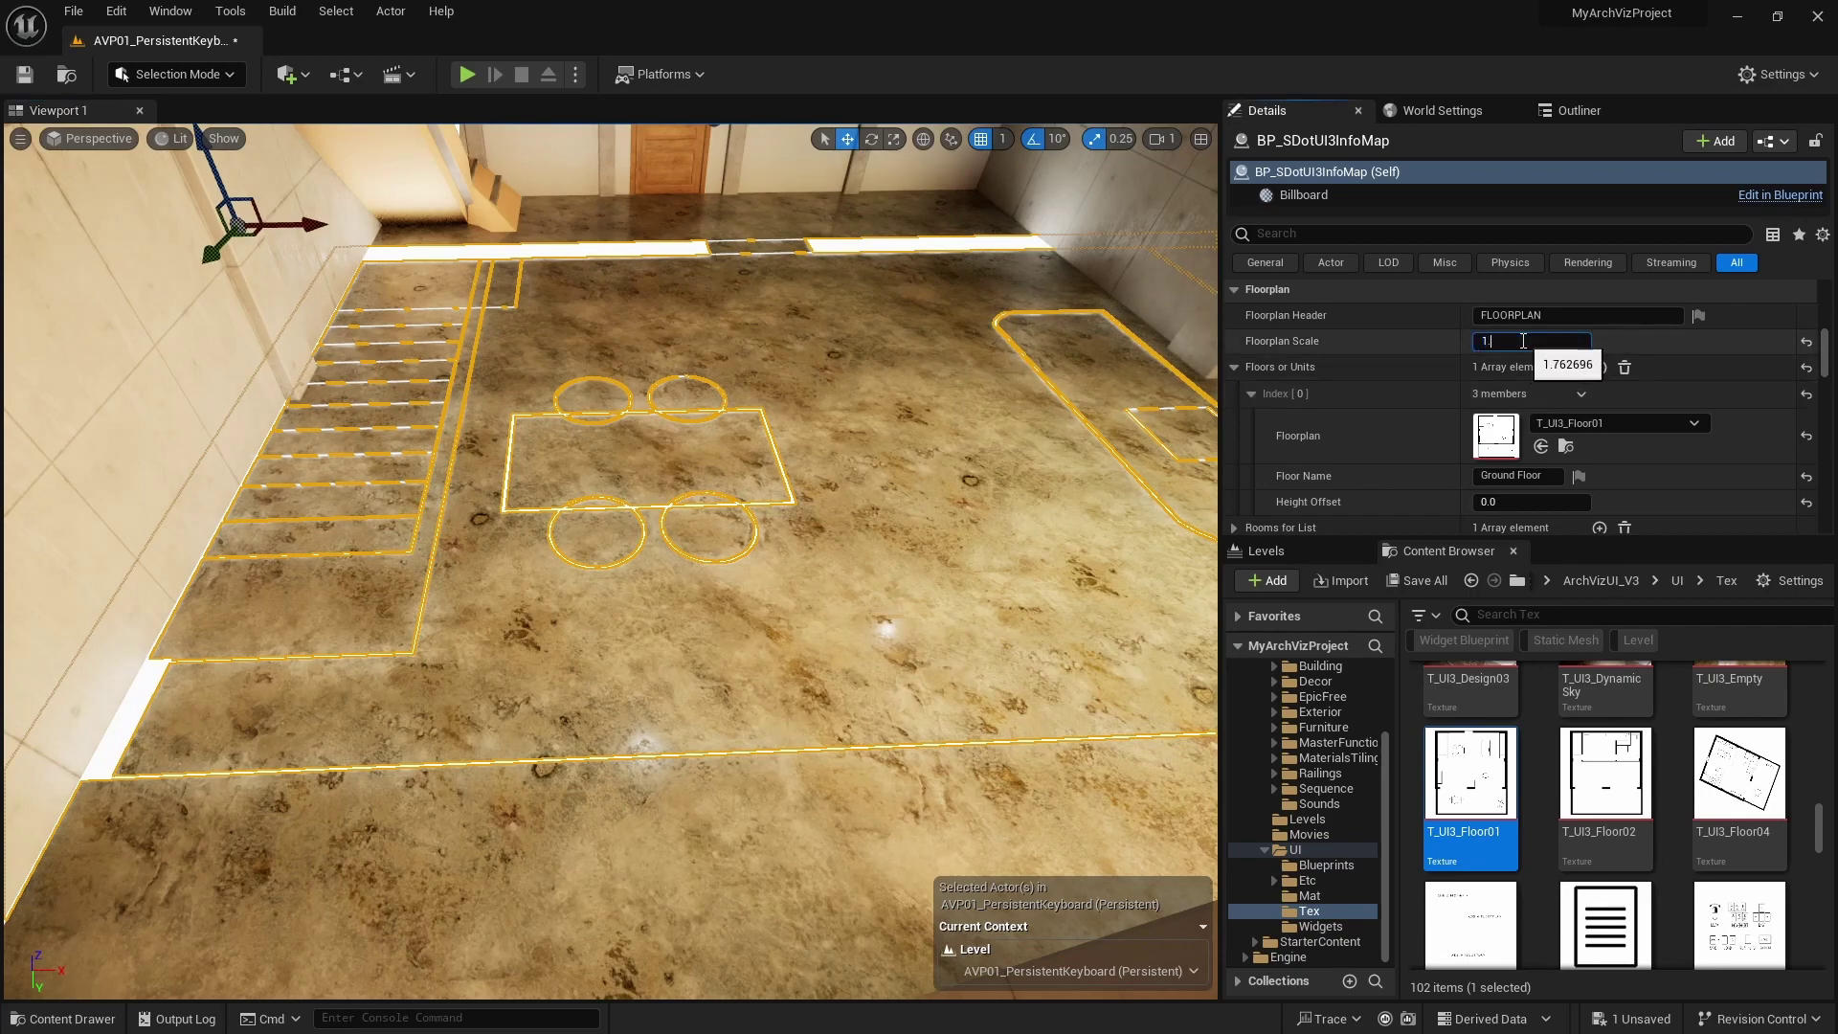
type("3")
key("Return")
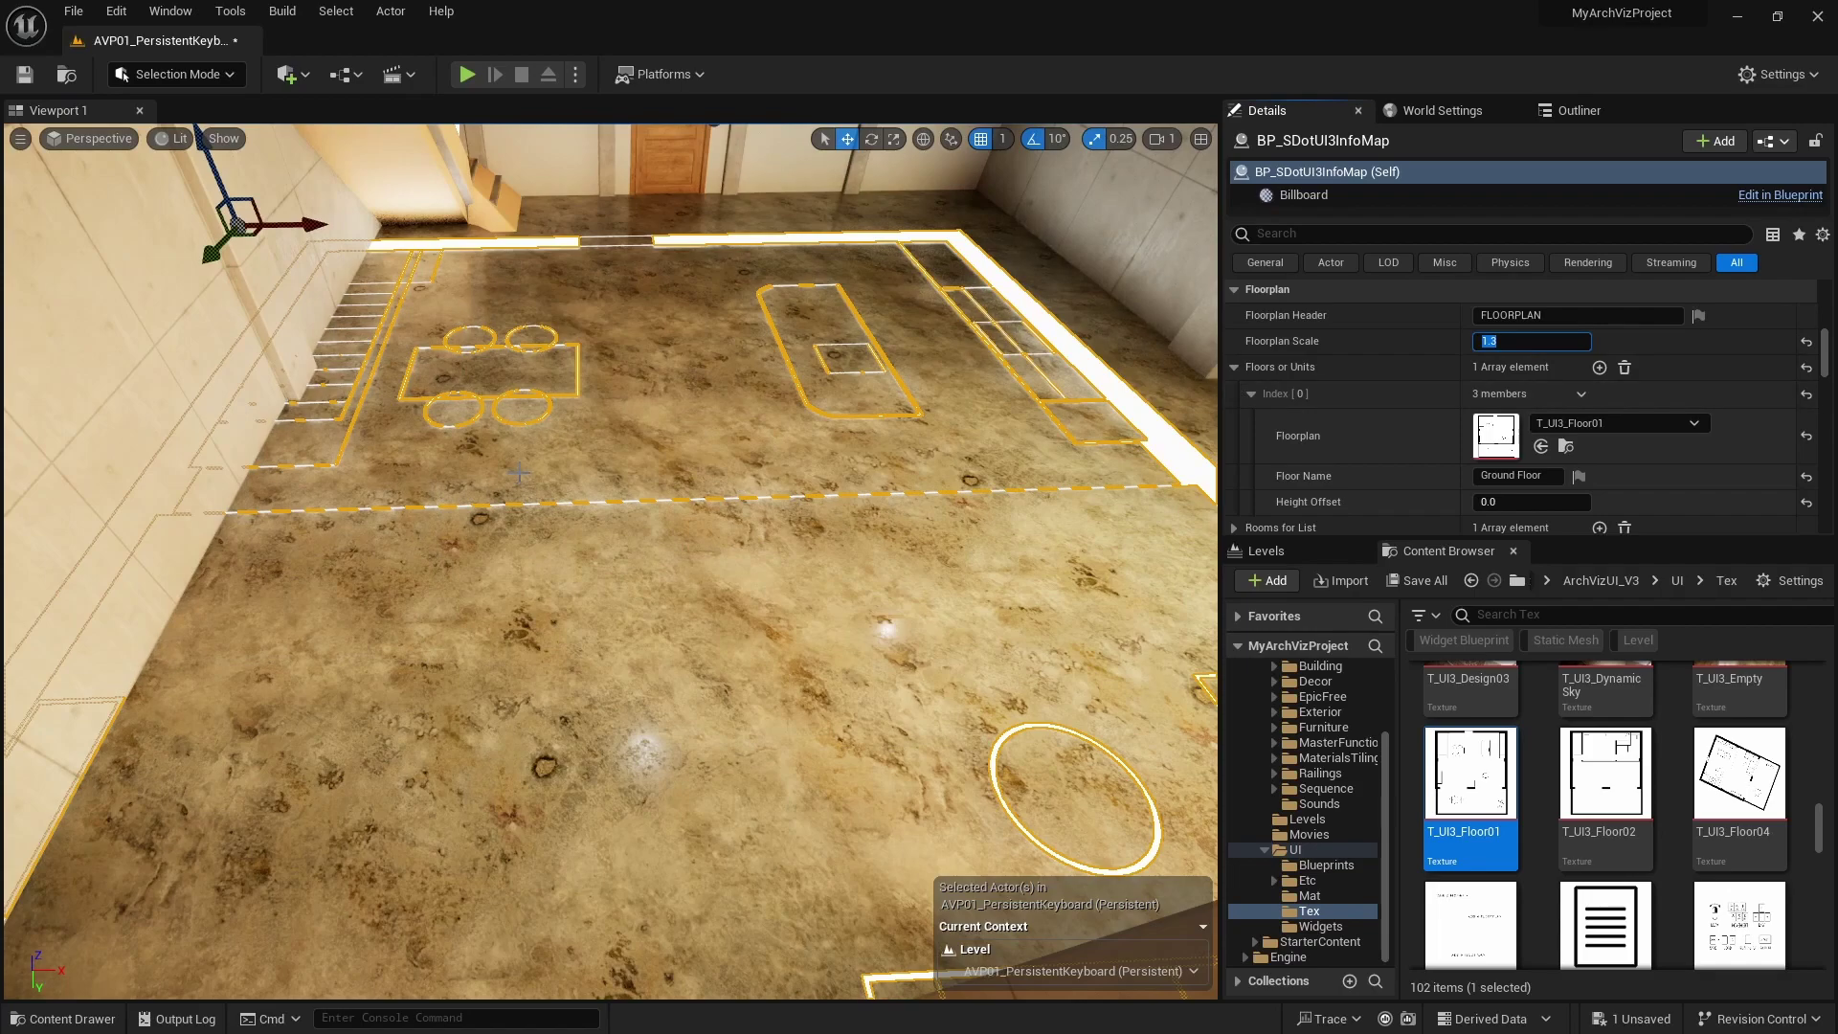
type("1.42")
key("Return")
Step: Move the info map along Y toward the stairs so the floorplan's edge lines up with the door wall
mouse_move(300, 224)
right_mouse_down()
mouse_move(115, 239)
mouse_move(517, 256)
mouse_move(299, 207)
right_mouse_up()
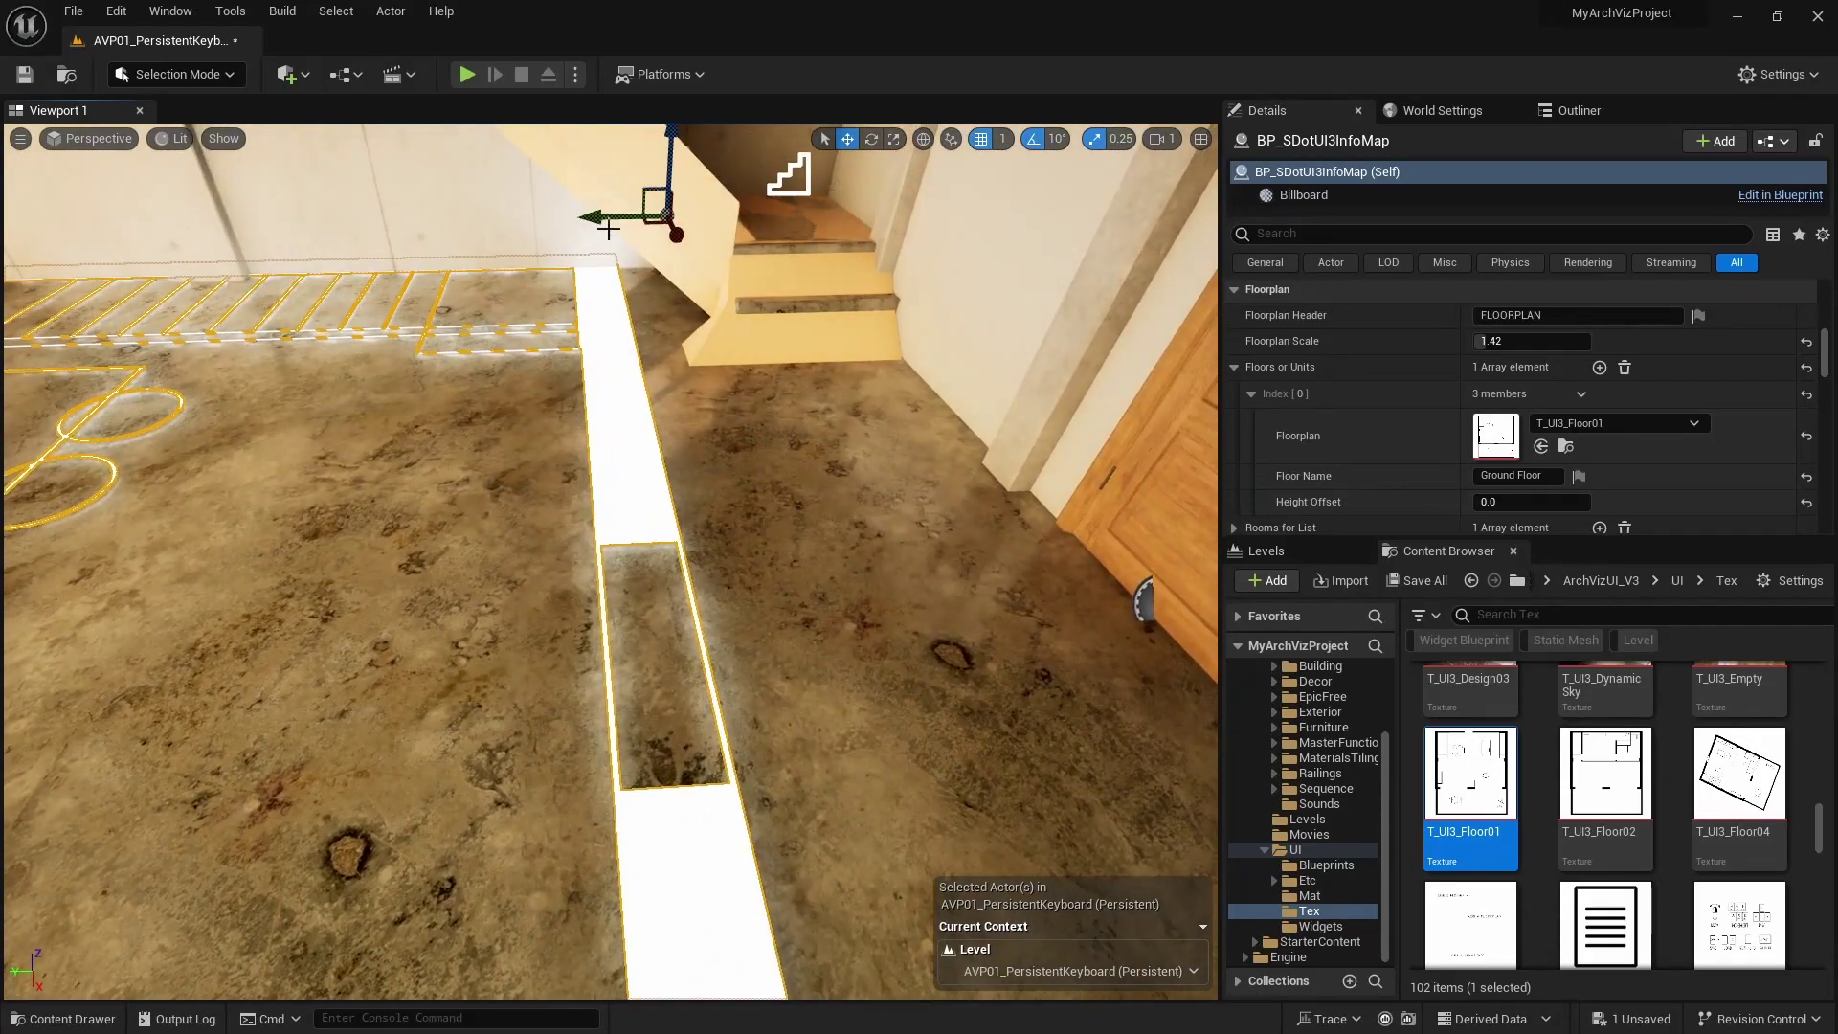
left_click_drag(613, 218, 794, 233)
right_click_drag(794, 232, 802, 230)
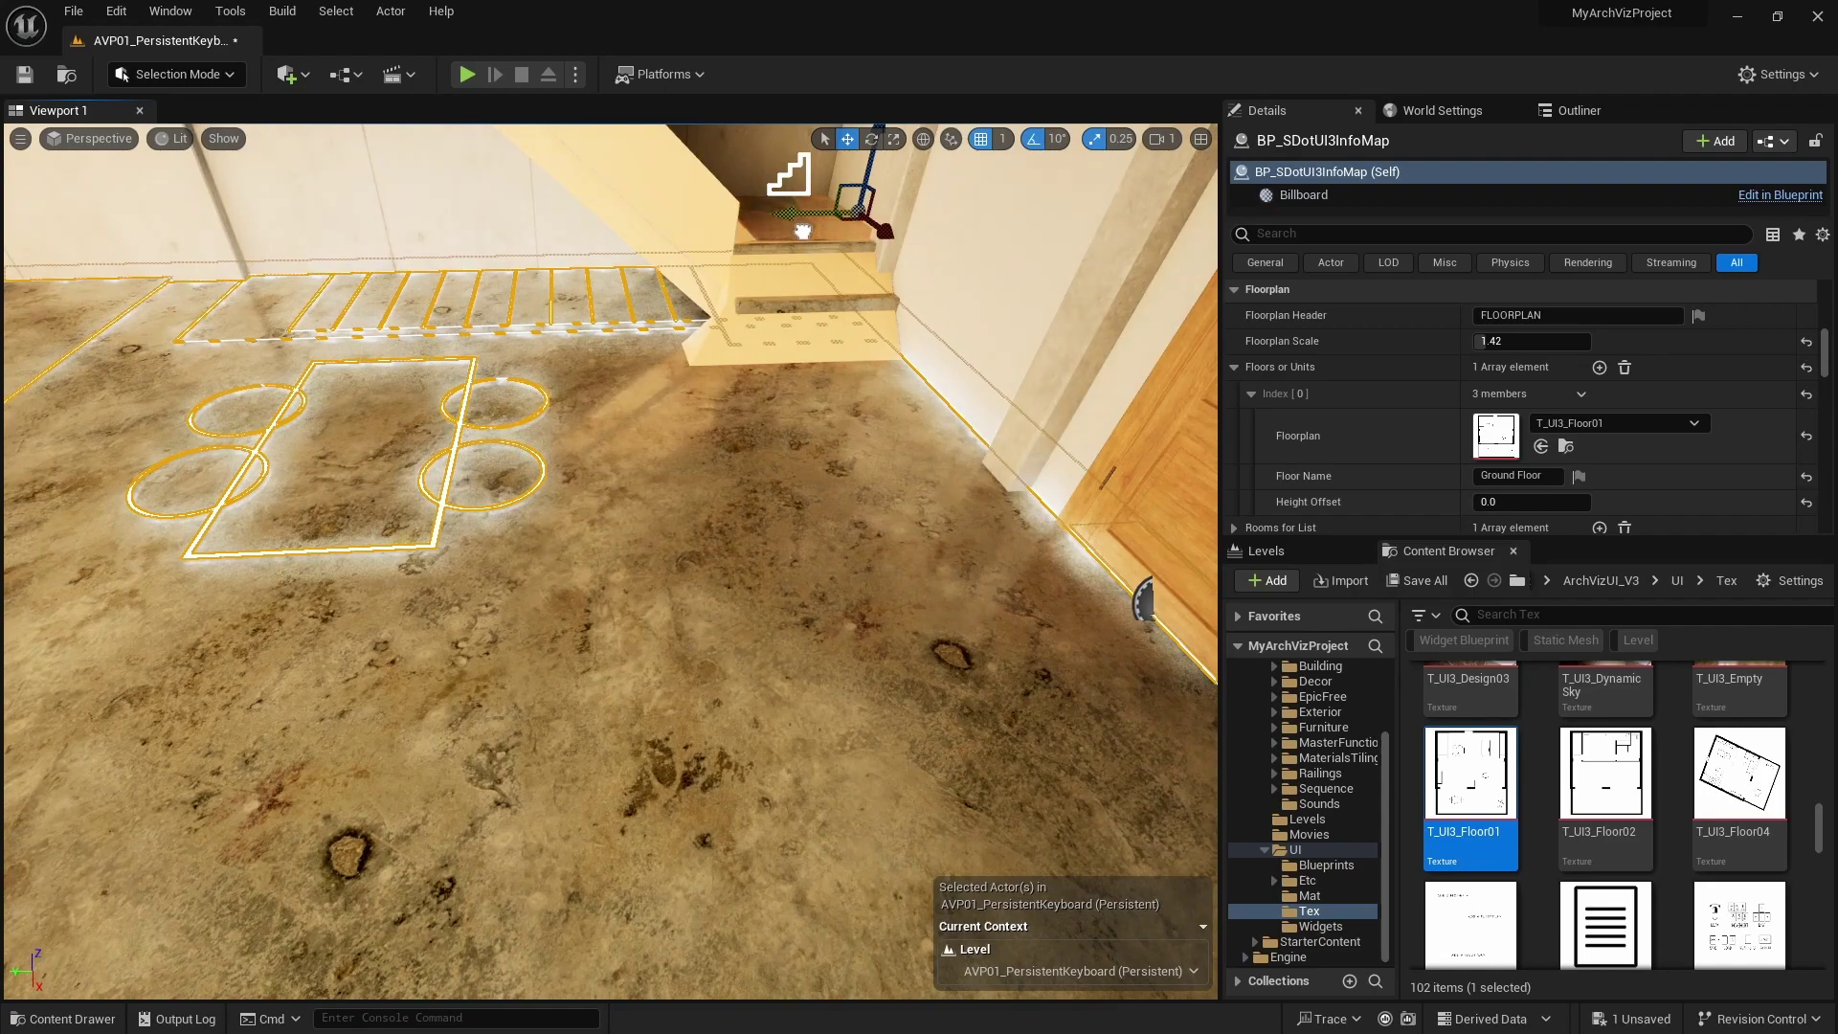
left_click_drag(802, 231, 800, 231)
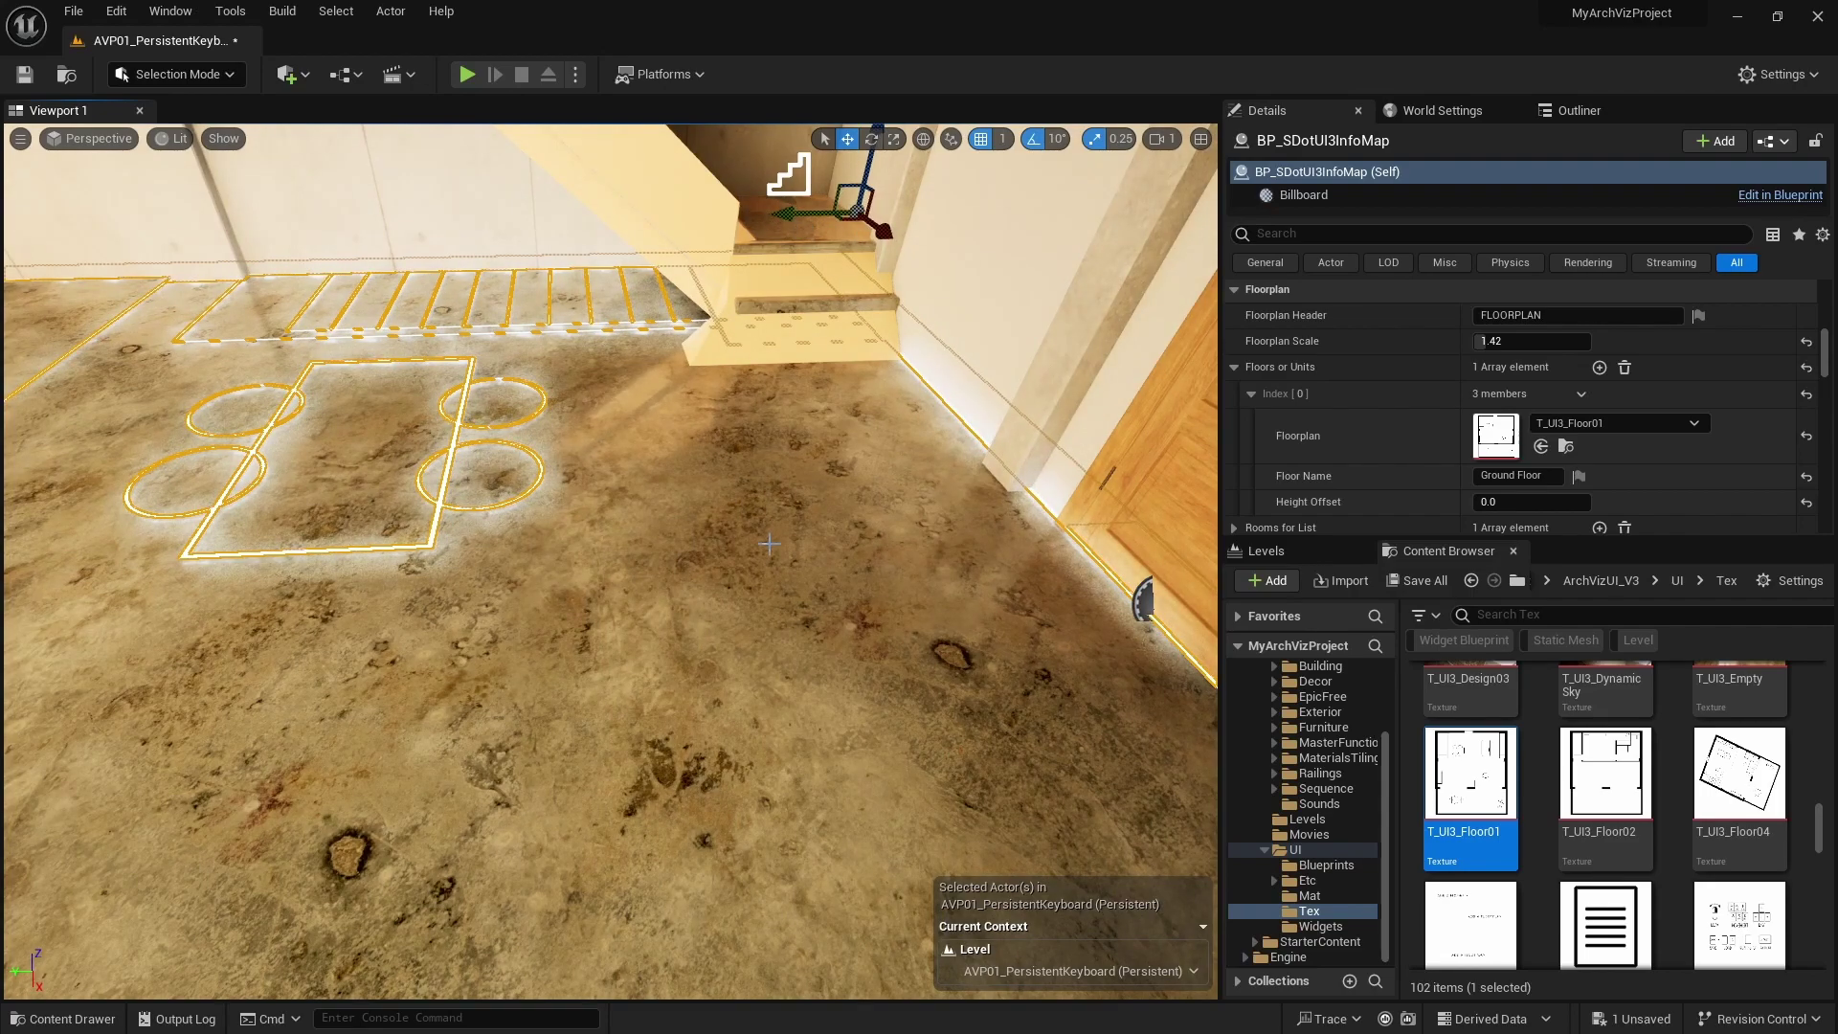
mouse_move(768, 544)
right_mouse_down()
mouse_move(153, 544)
mouse_move(768, 544)
right_mouse_up()
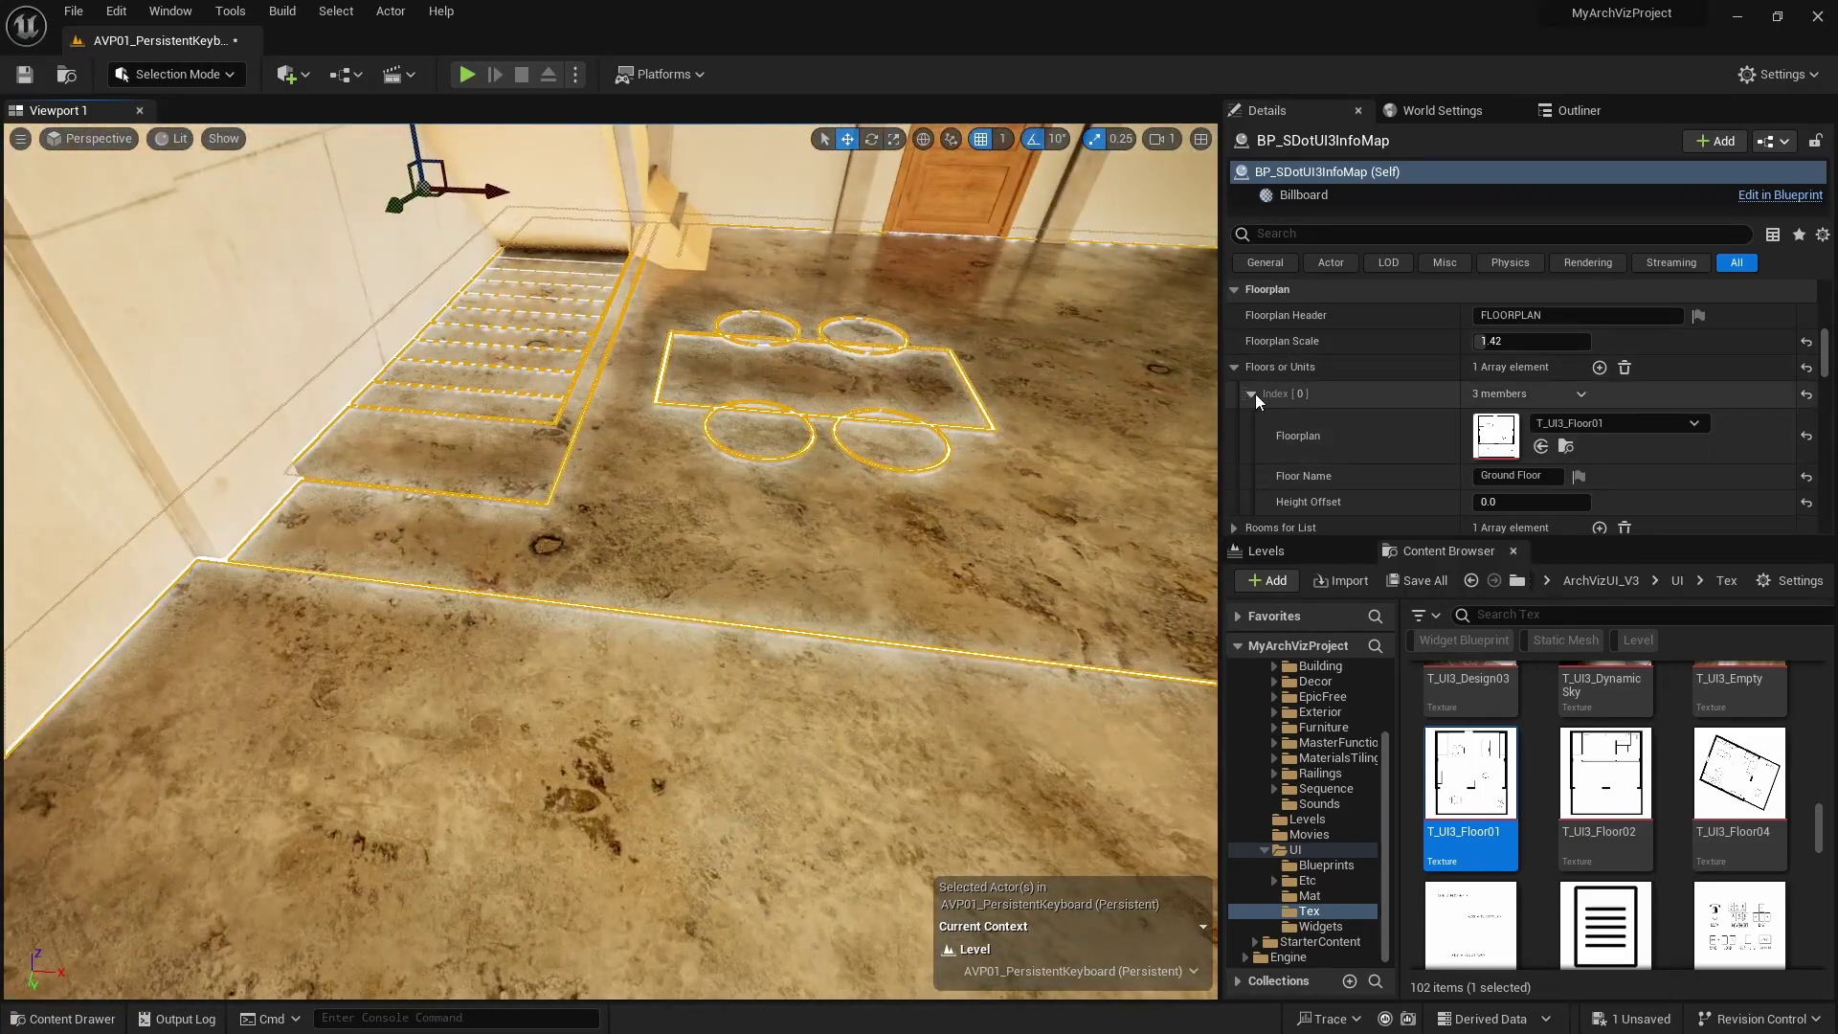
Step: Add a second element to the Floors or Units array below the Ground Floor entry
scroll(1332, 427, "down", 2)
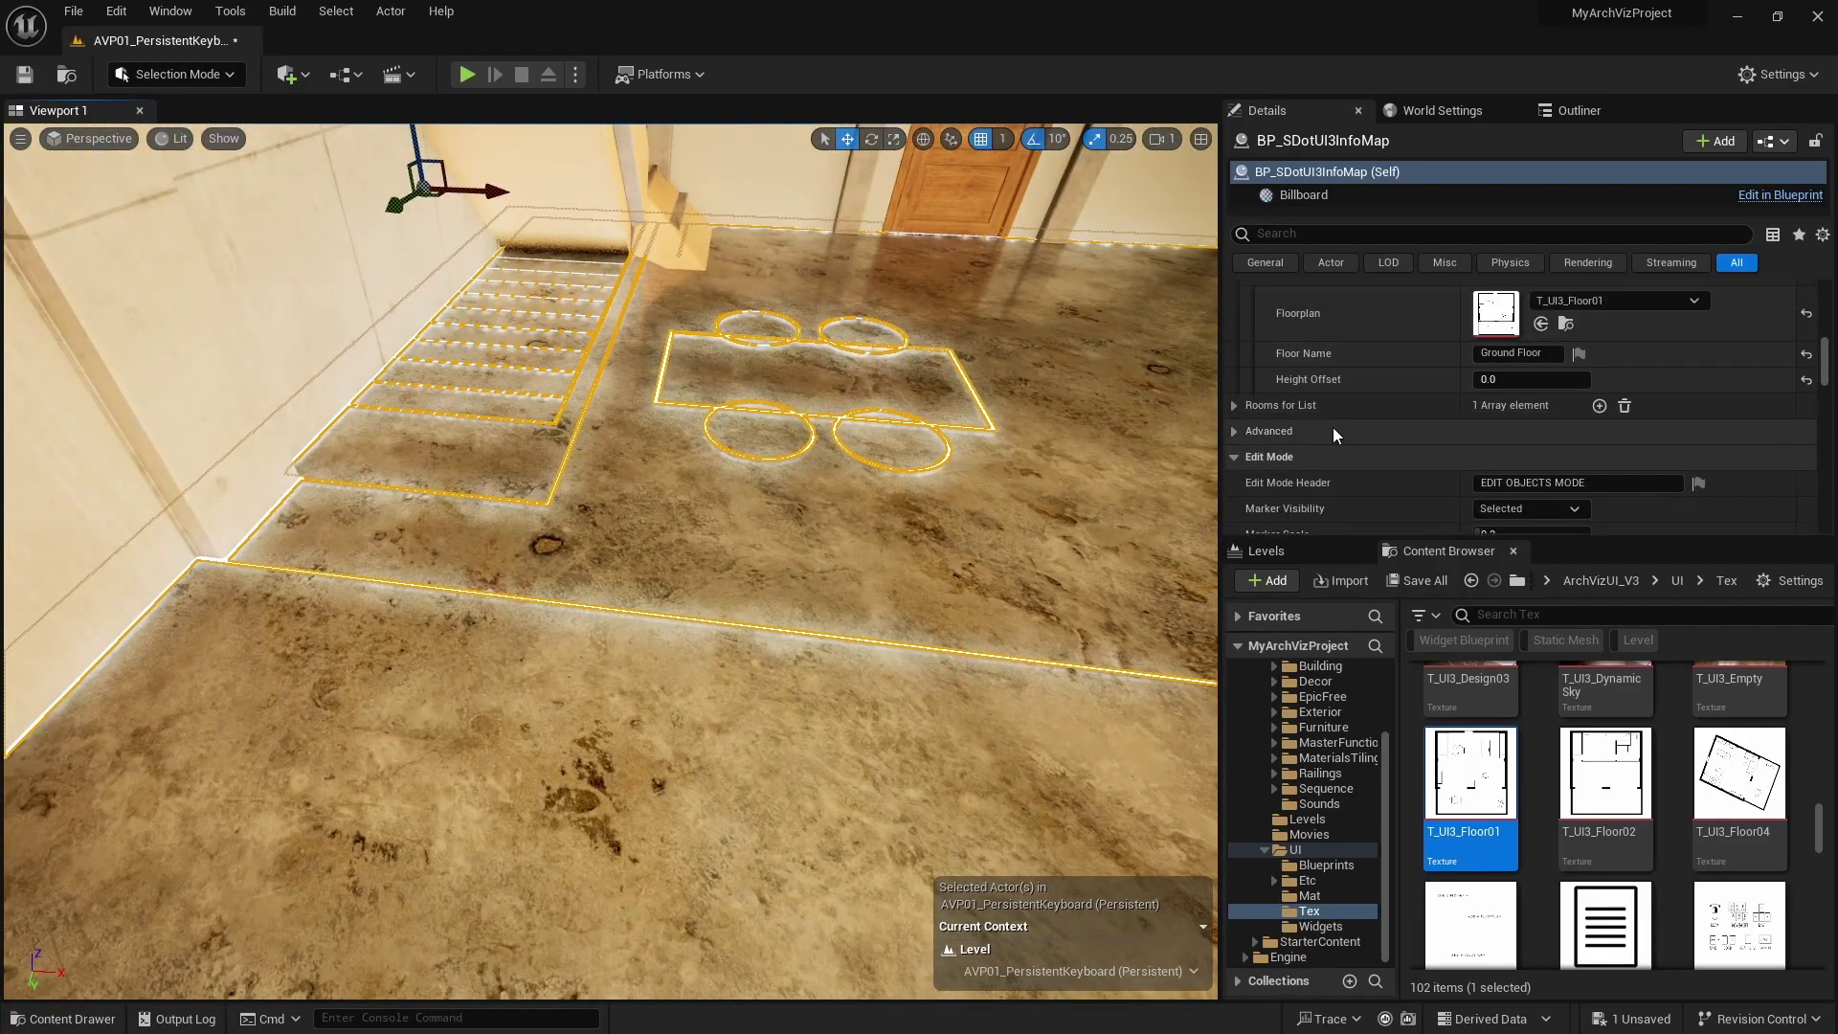
left_click(1580, 332)
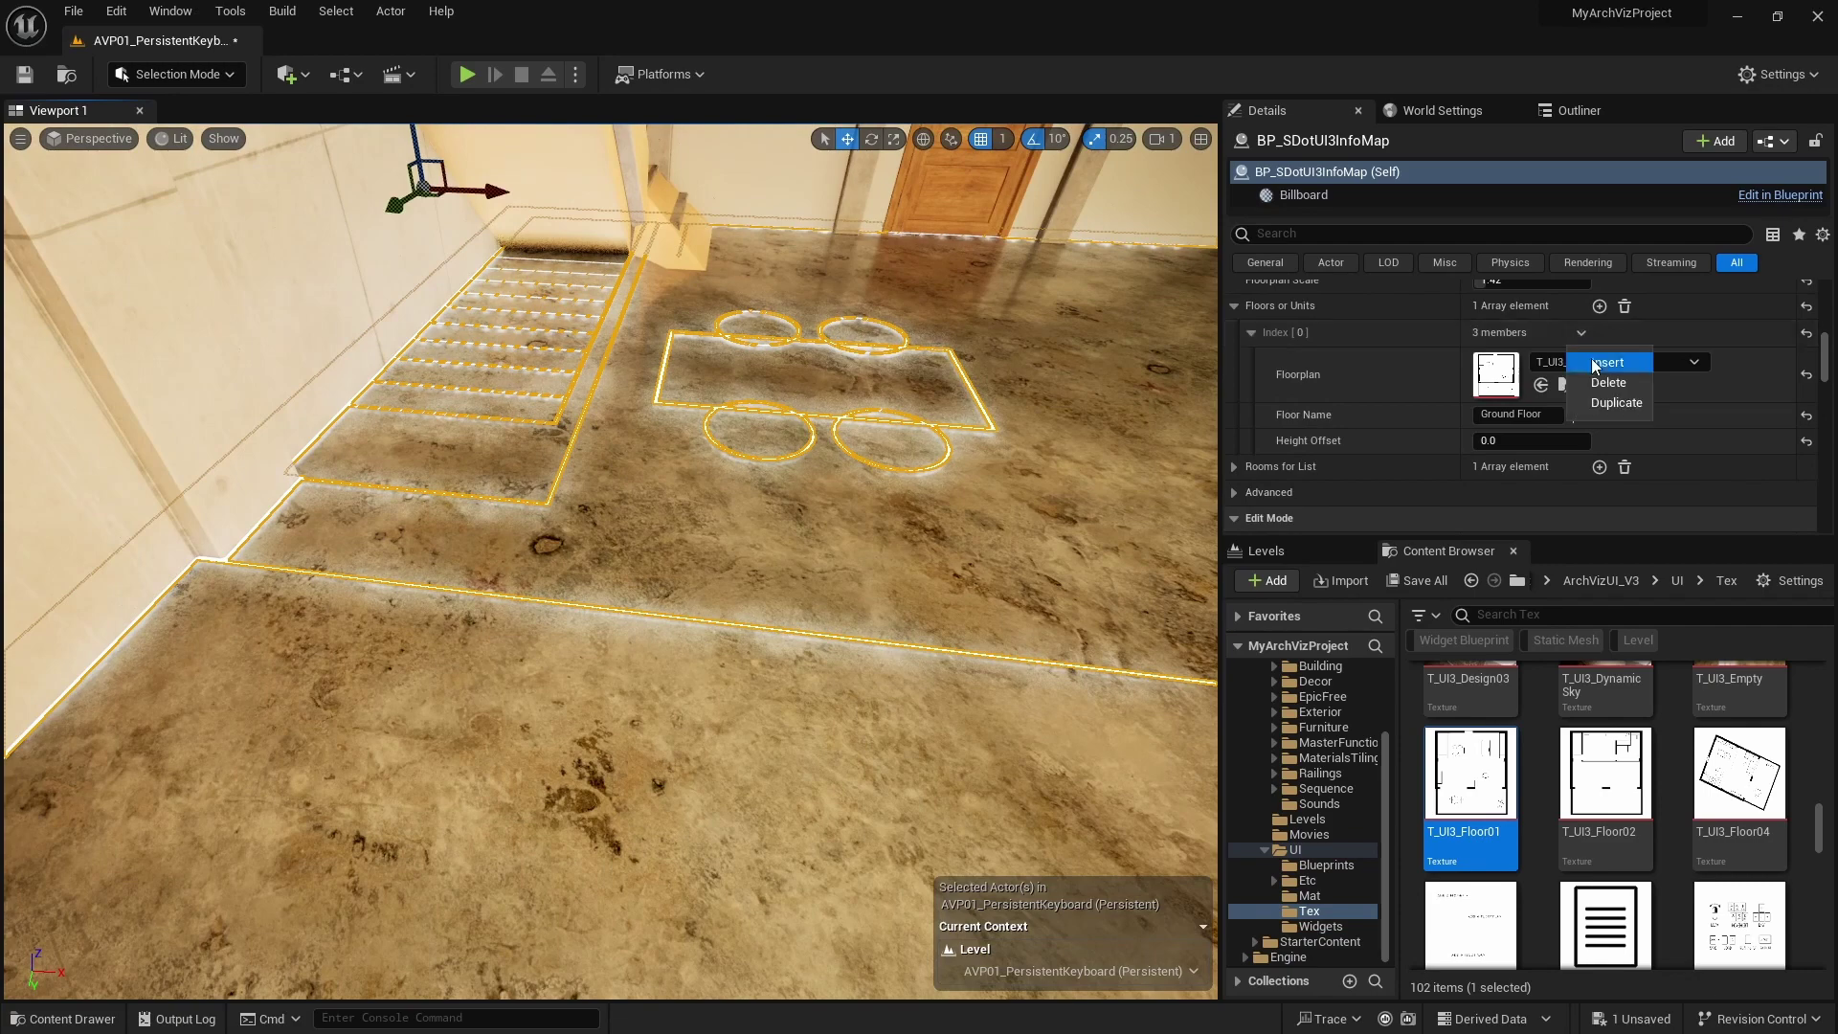
left_click(1598, 307)
left_click(1600, 307)
scroll(1515, 457, "down", 2)
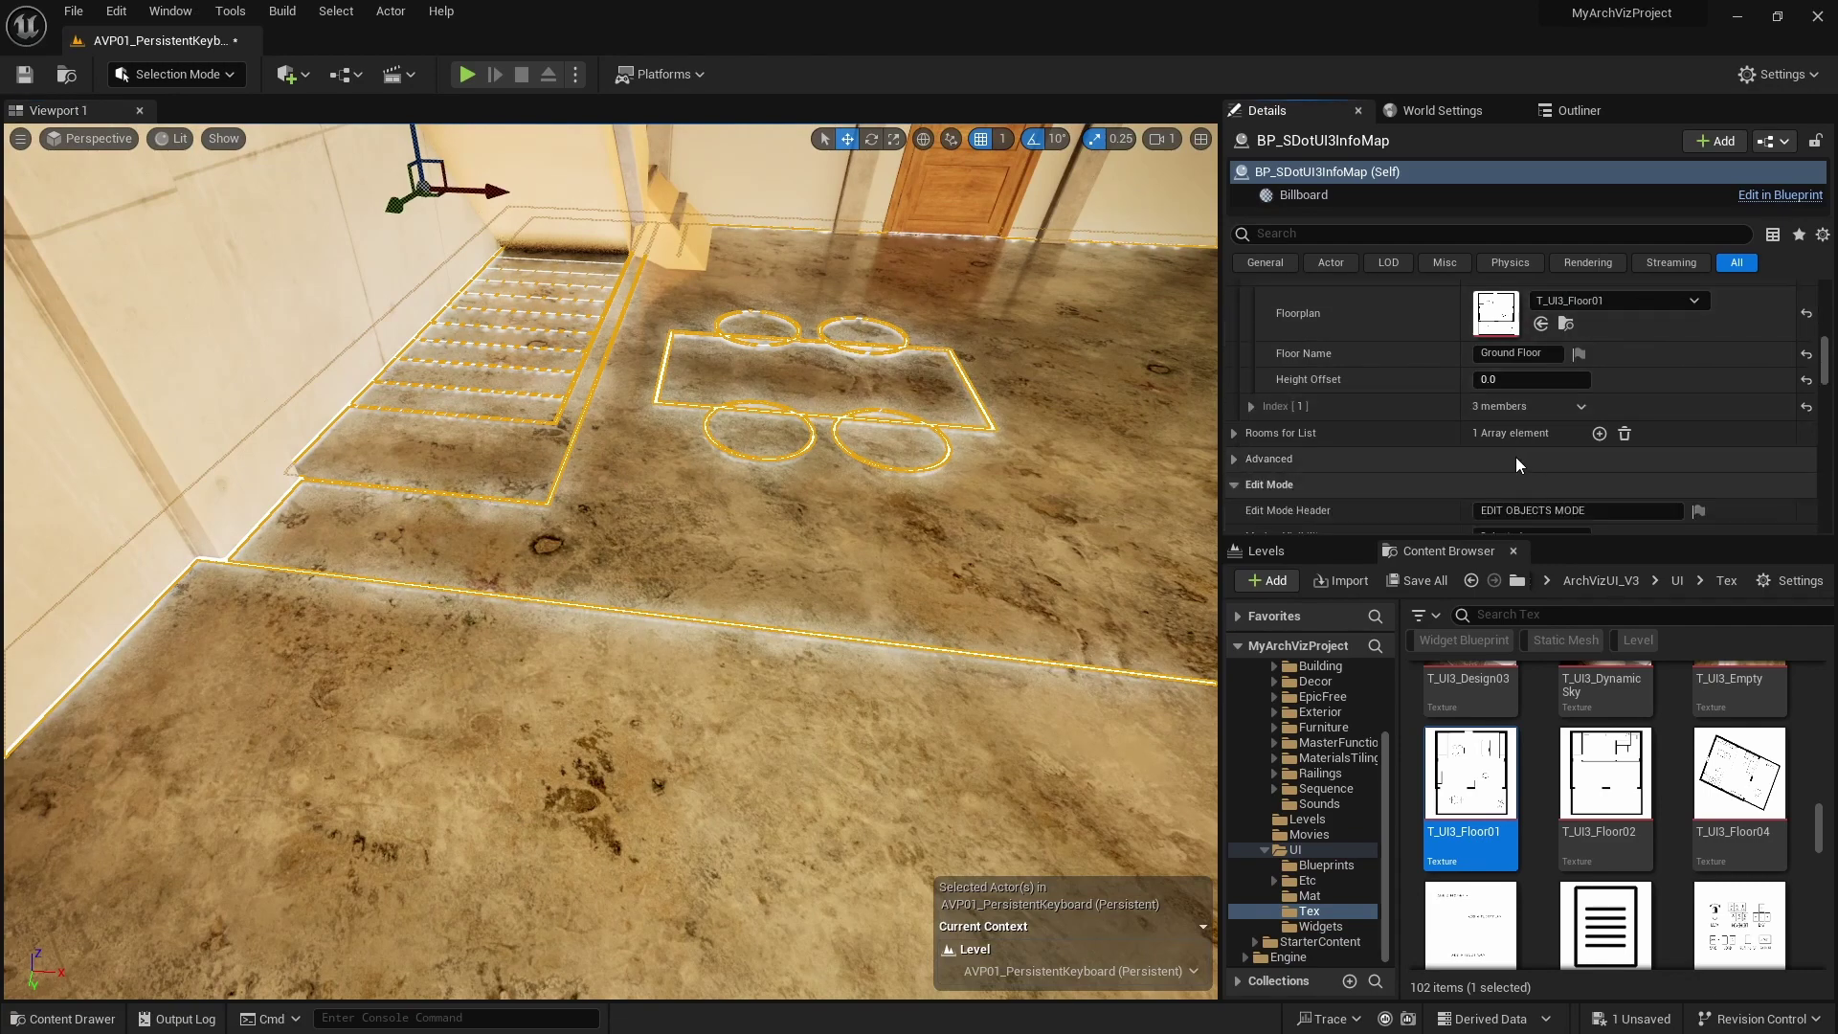
Step: Assign the T_UI3_Floor02 floorplan to the second floor entry of the info map and name that floor Loft
left_click(1331, 404)
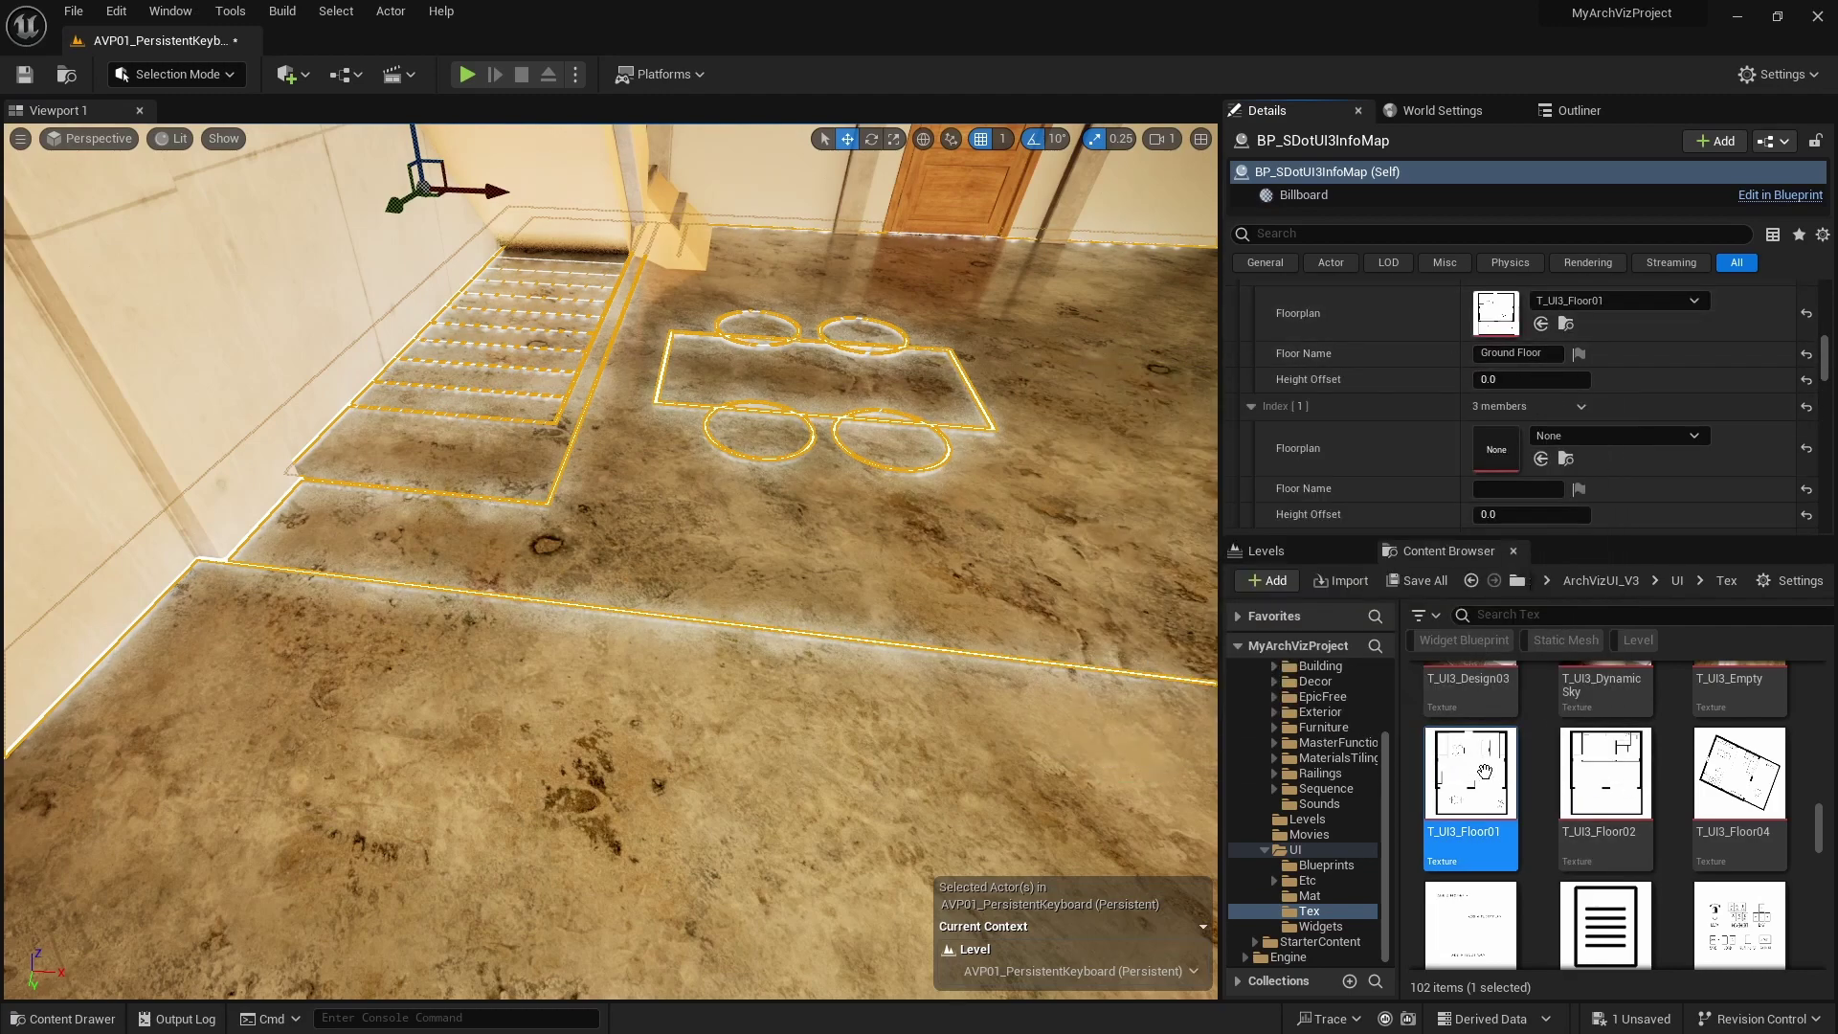
left_click_drag(1606, 776, 1560, 442)
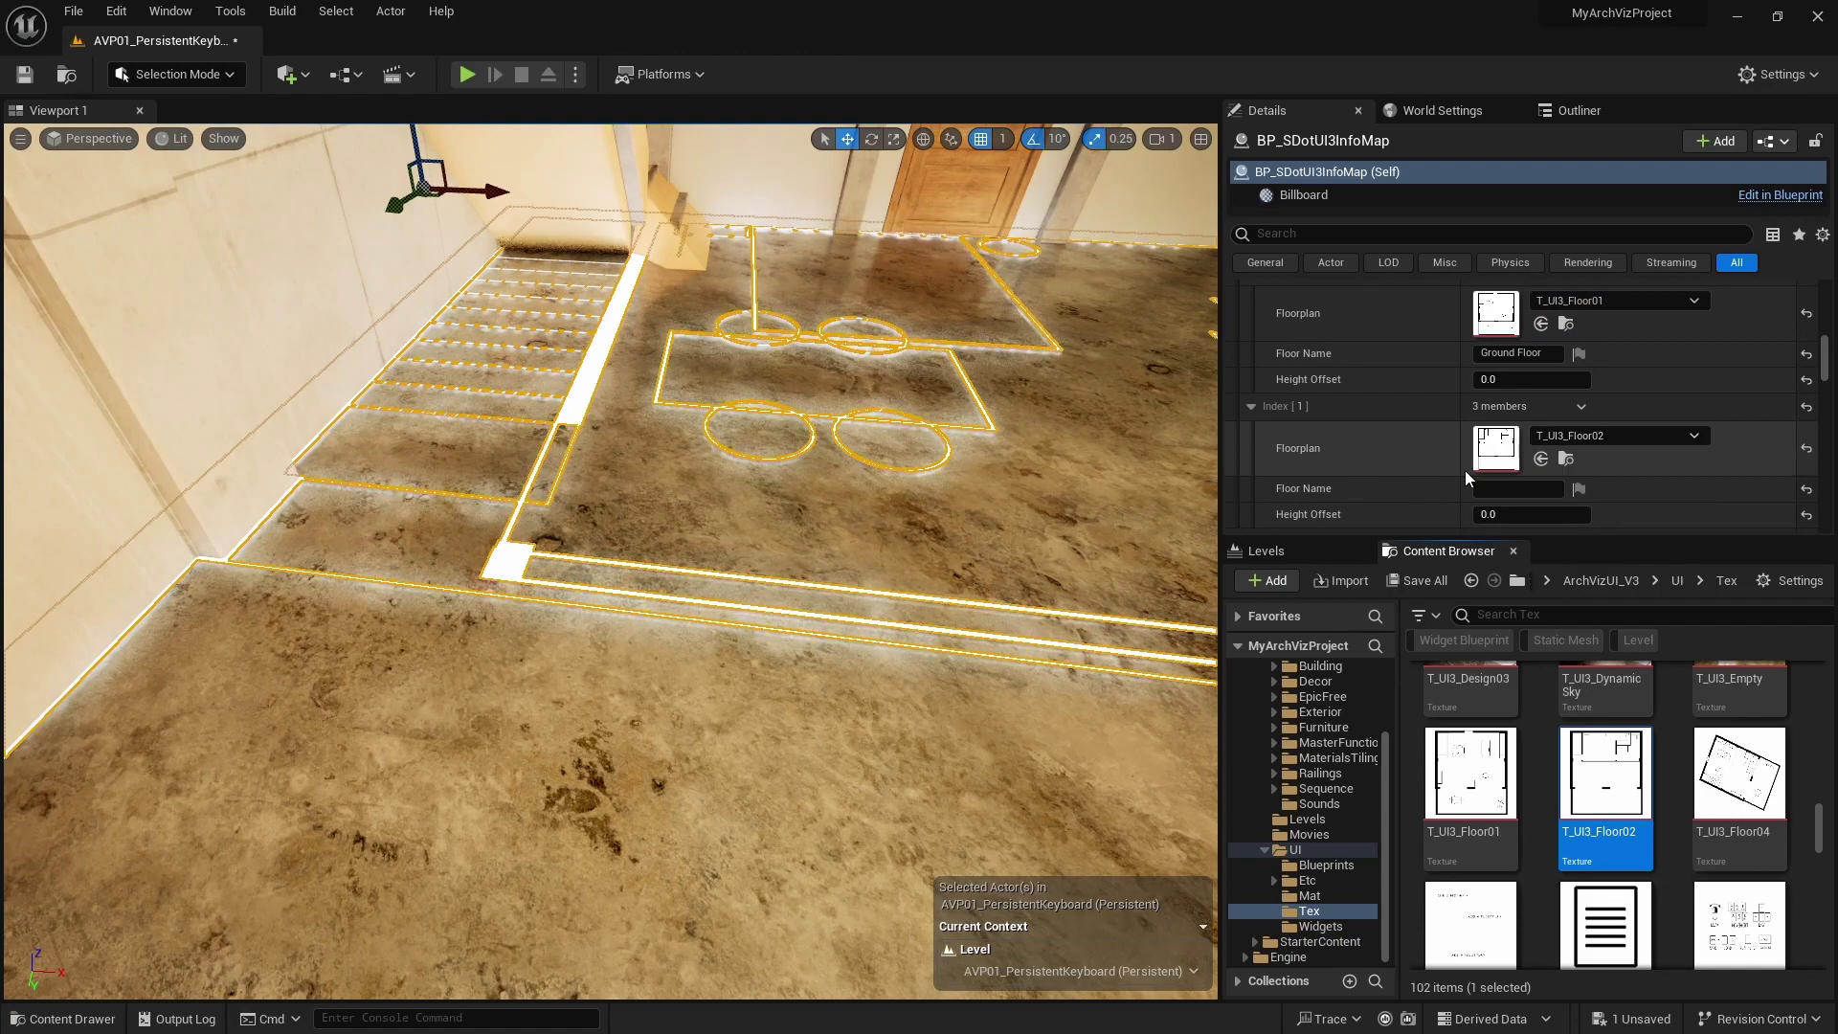
scroll(1445, 462, "down", 2)
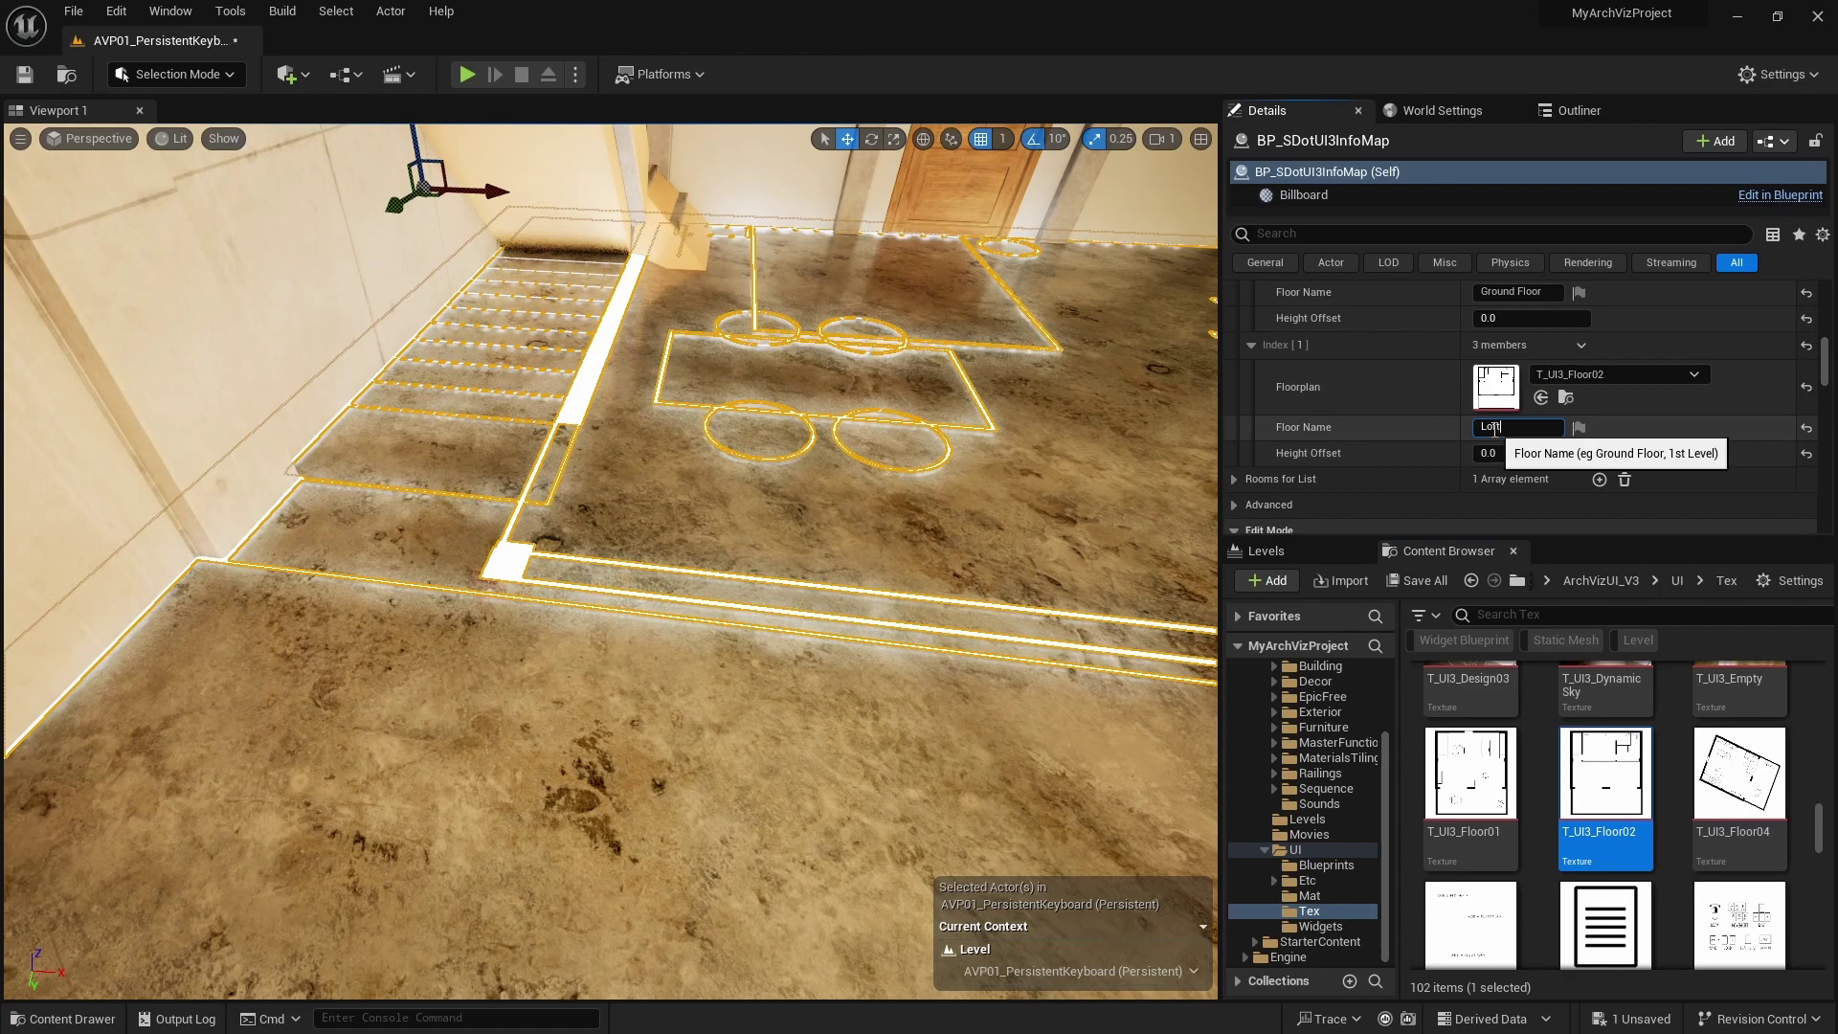
left_click(1494, 428)
type("Loft")
key("Return")
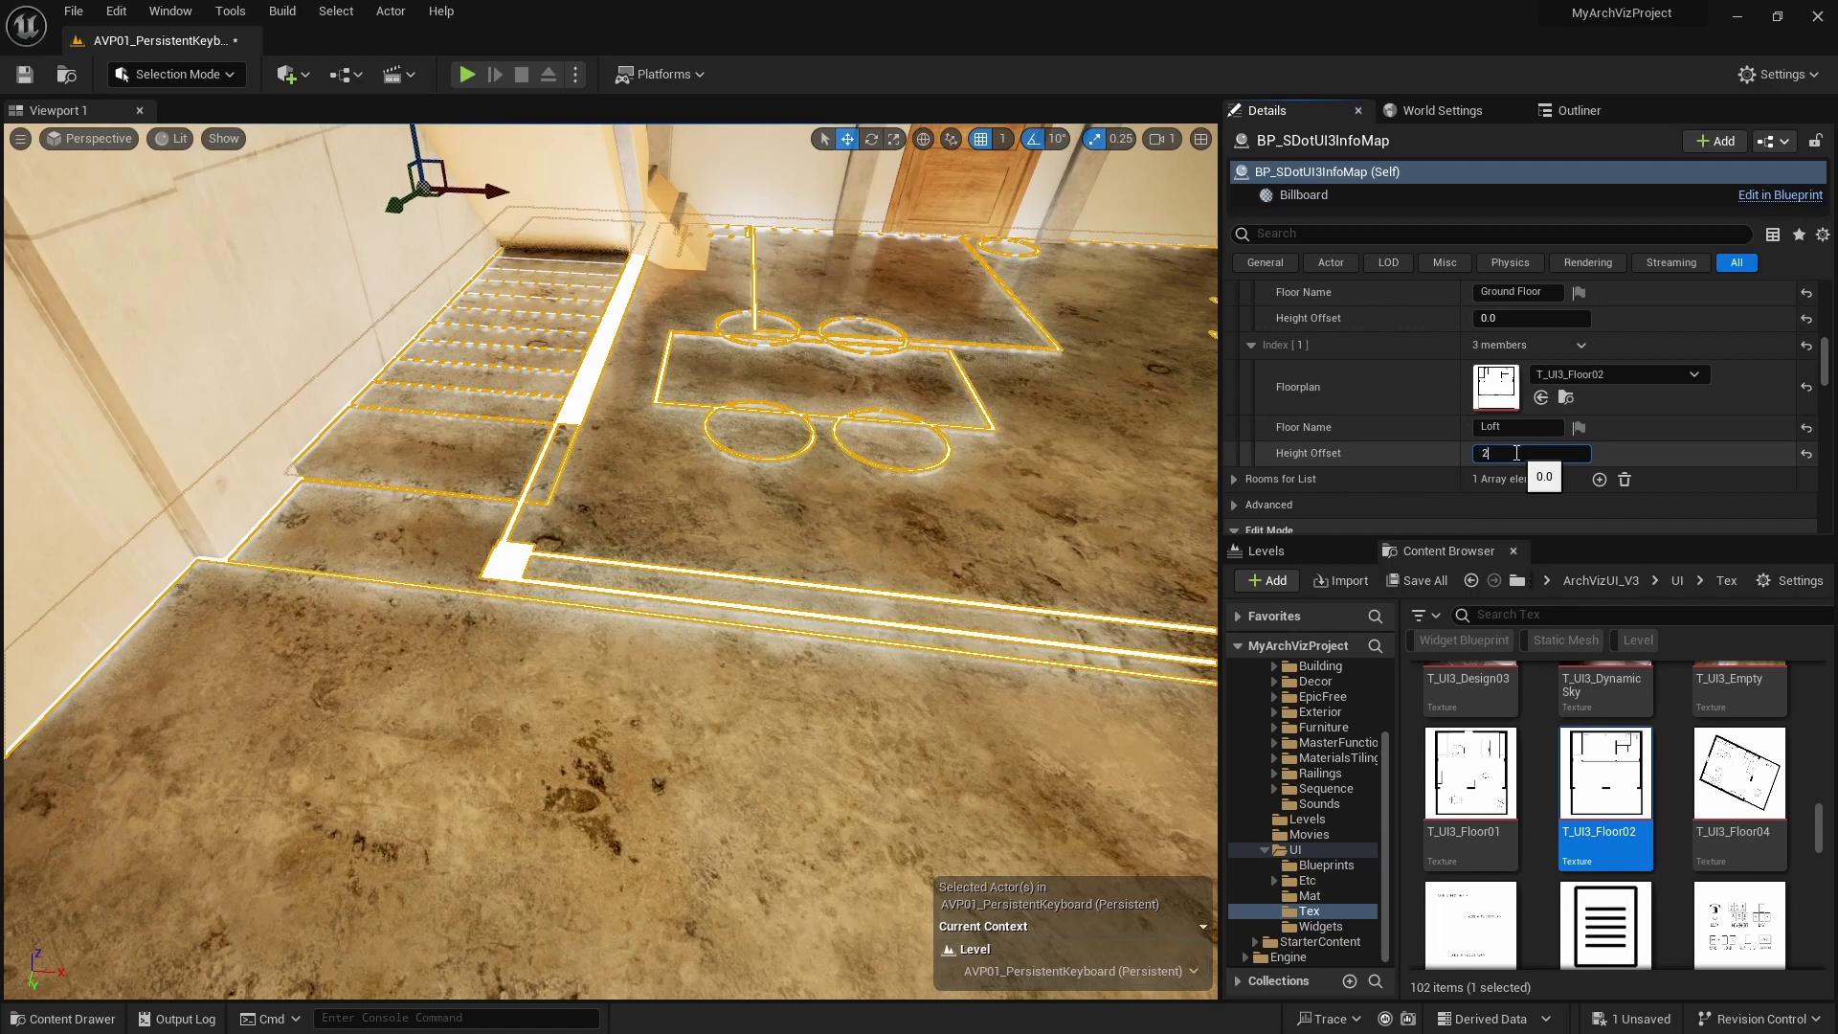
Step: Set the Loft floor's Height Offset to 270, checking the floorplan against the upper floor slab, and deselect the info map
left_click(1516, 452)
type("2.75")
key("Return")
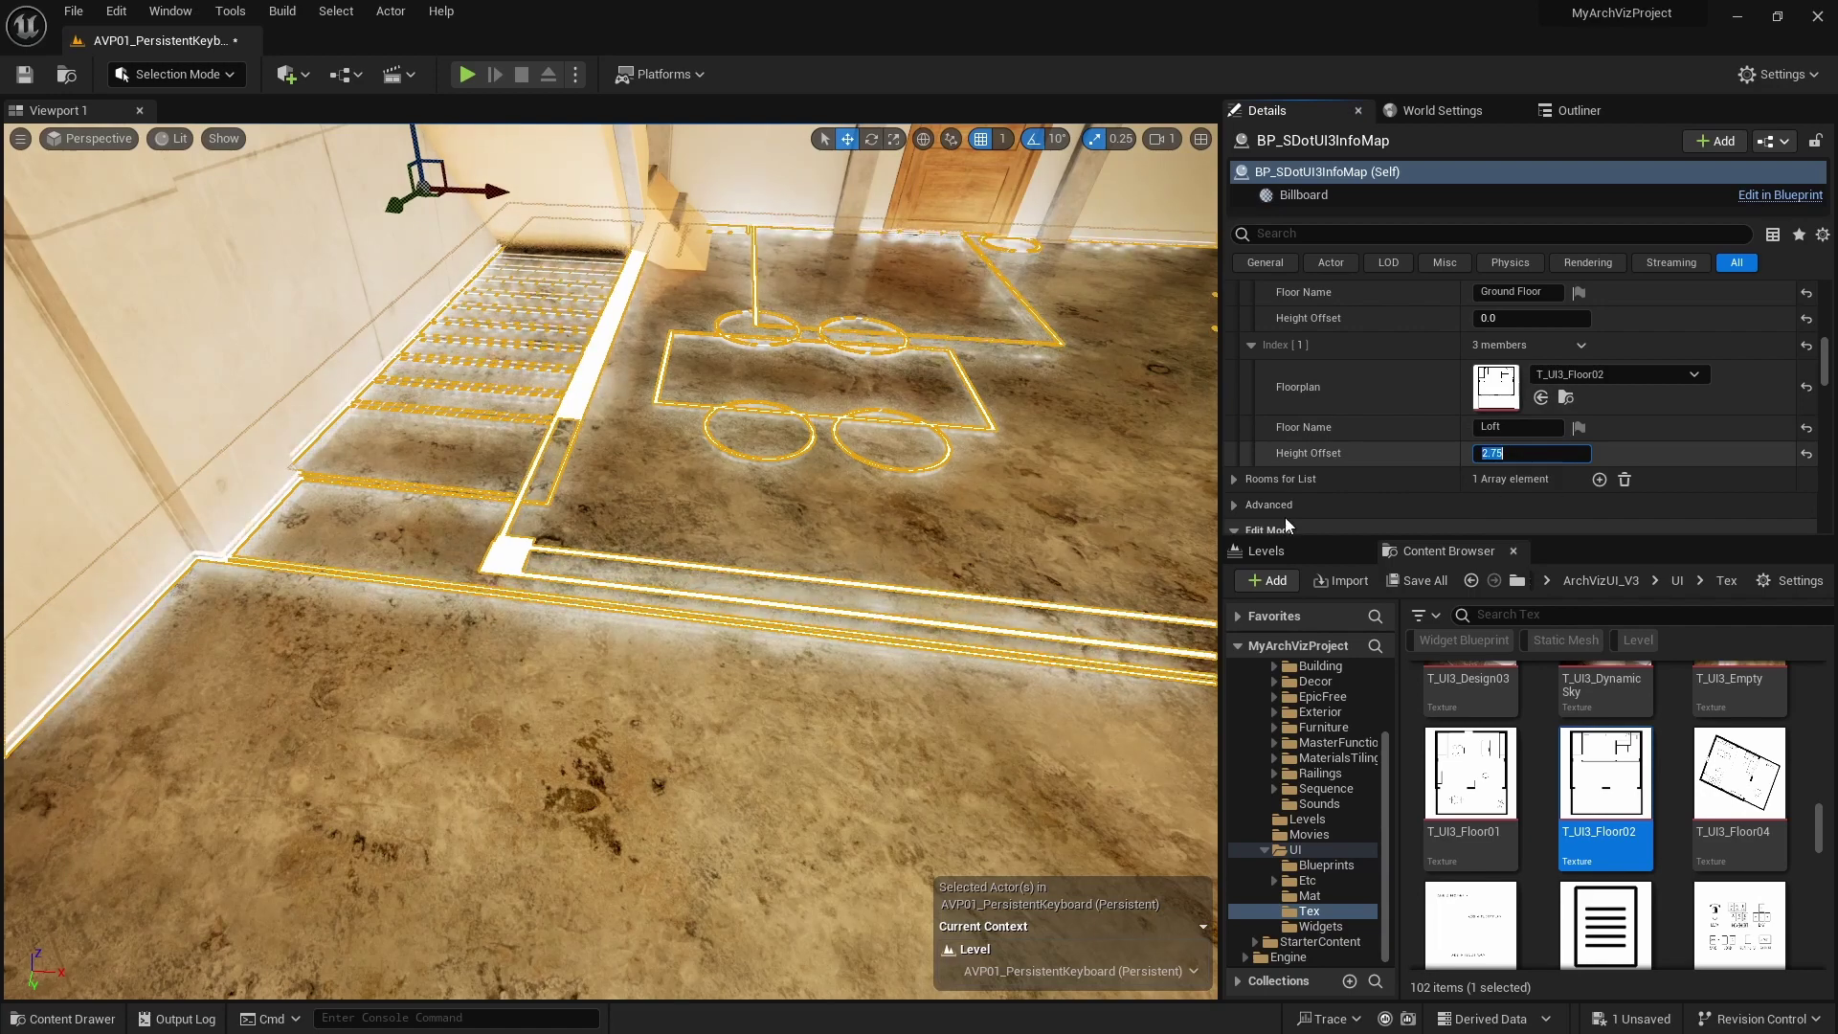
type("275")
key("Return")
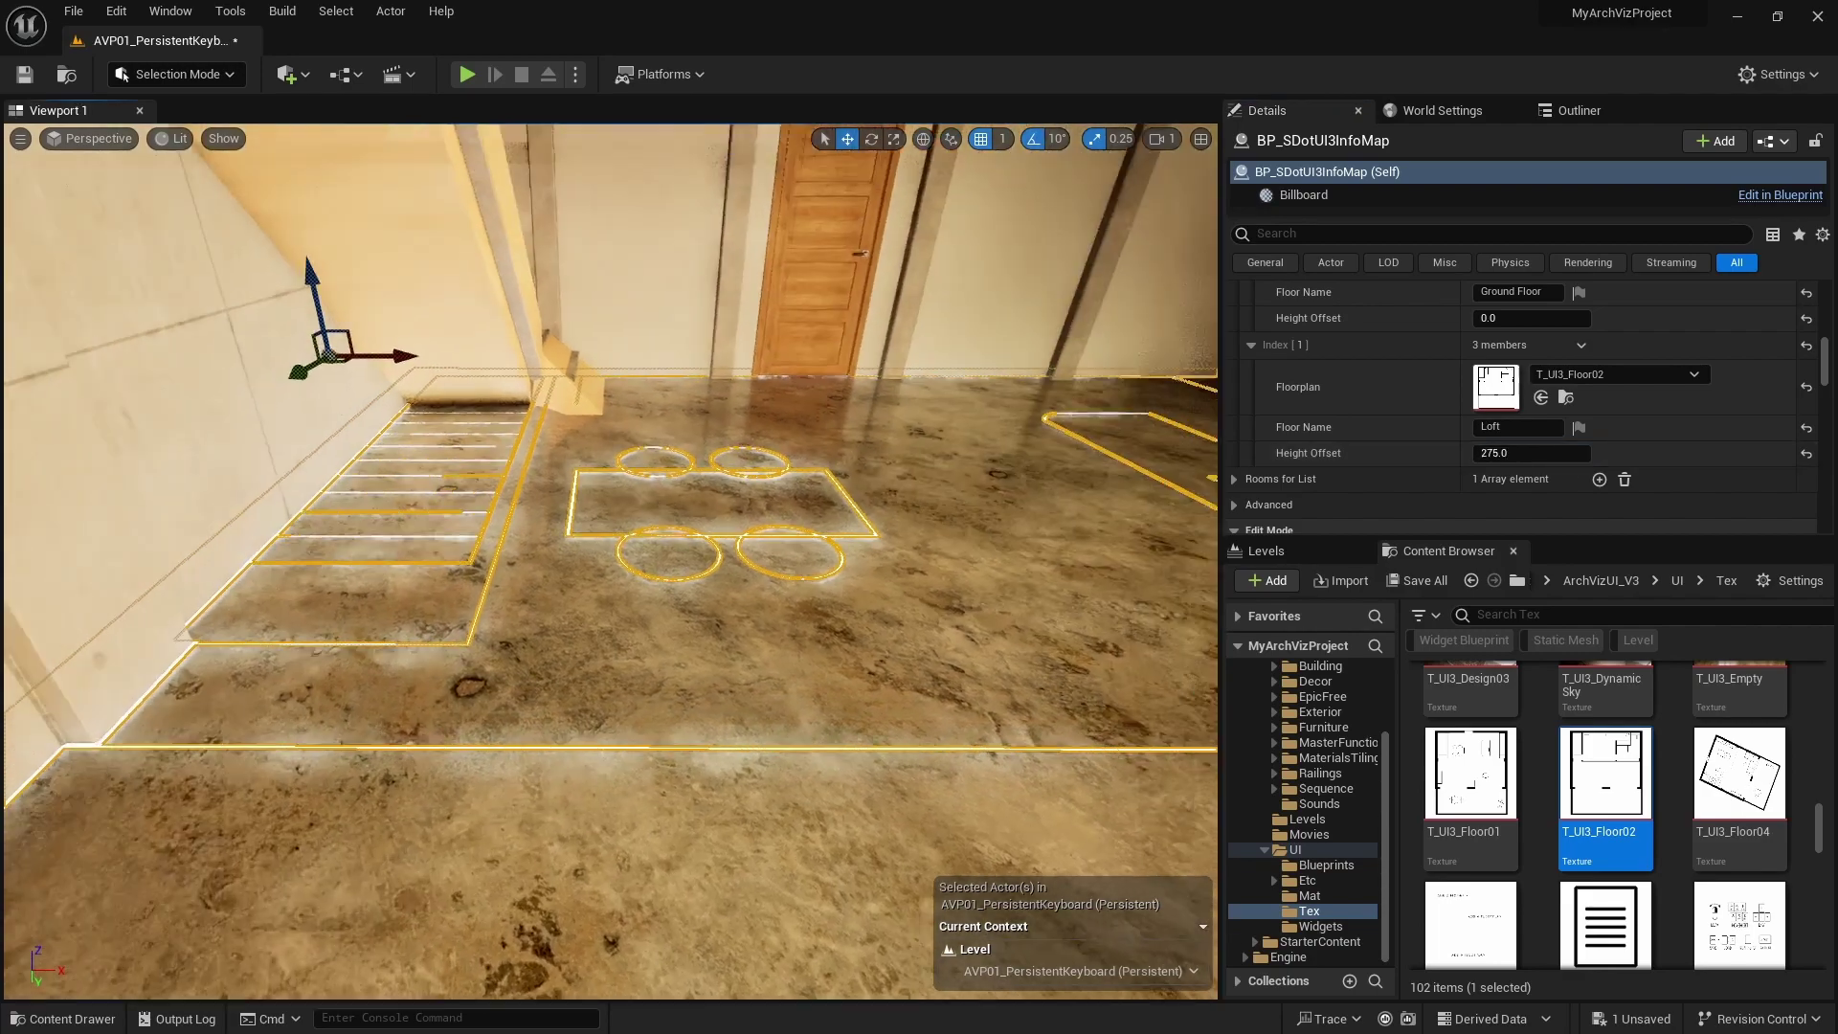
mouse_move(610, 561)
right_mouse_down()
mouse_move(610, 536)
mouse_move(610, 565)
mouse_move(861, 565)
mouse_move(613, 560)
right_mouse_up()
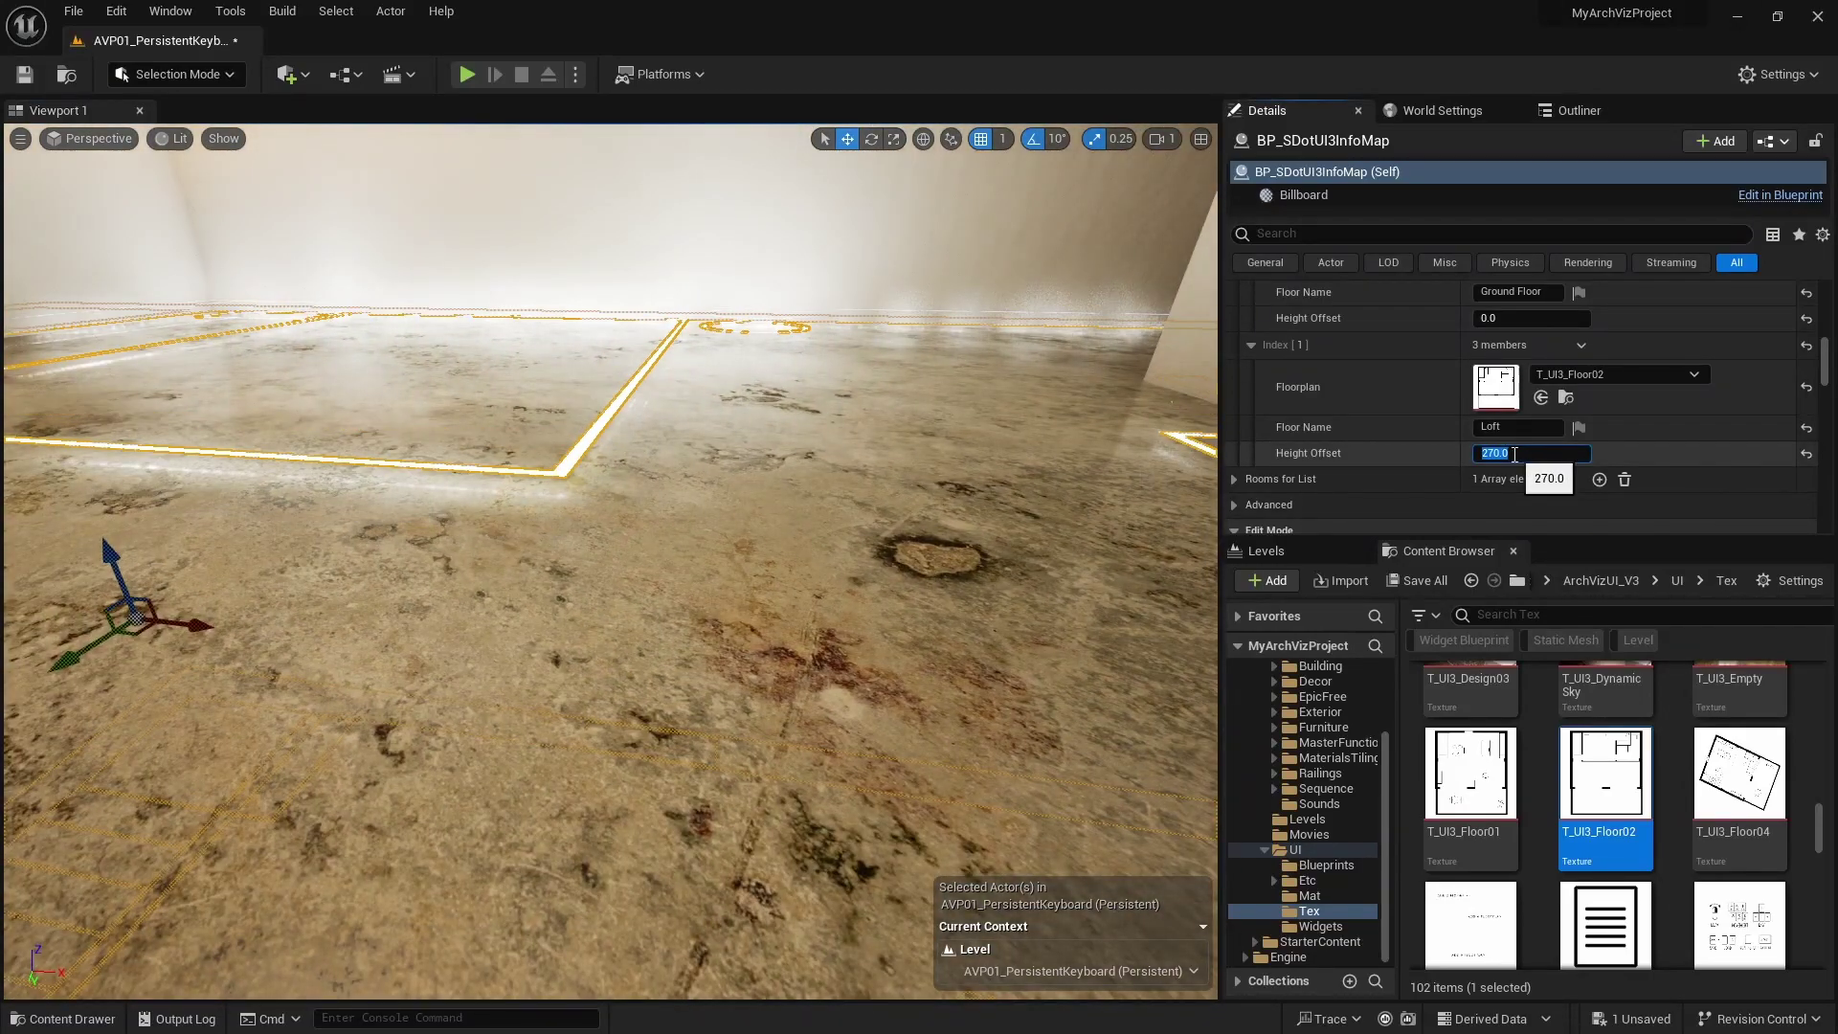
right_click_drag(1029, 488, 1014, 594)
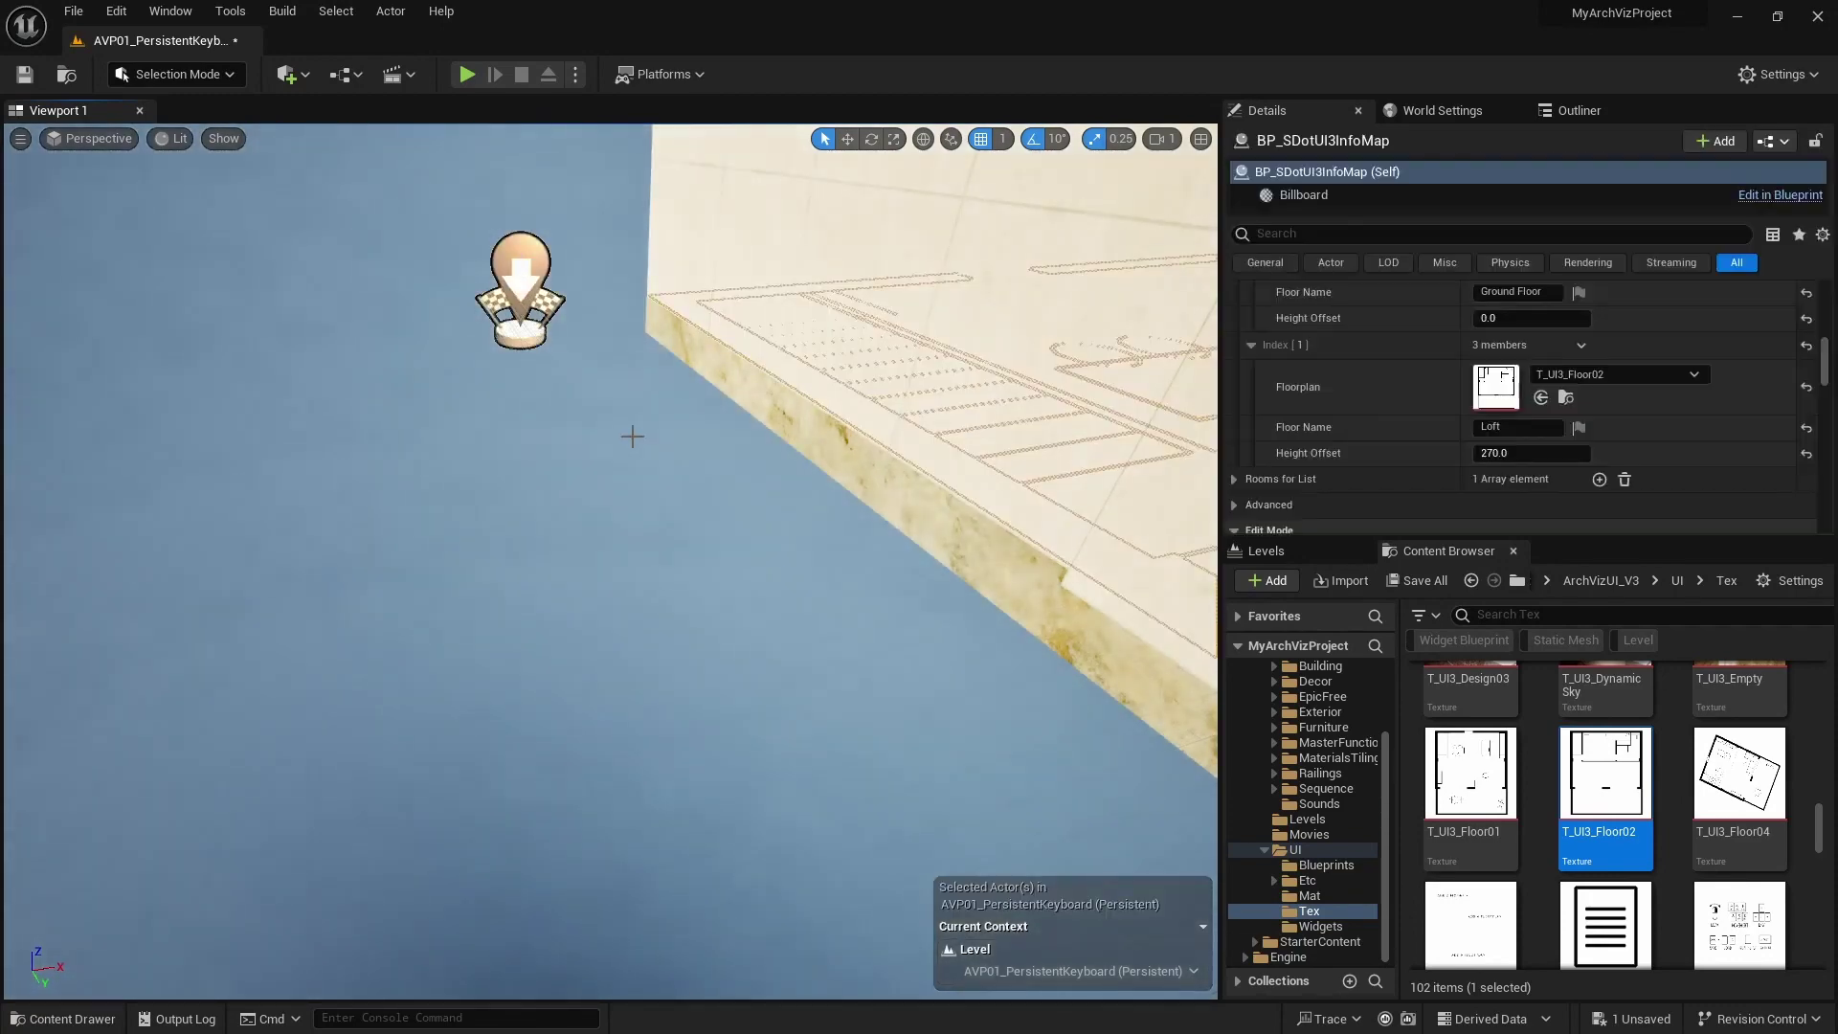
right_click_drag(632, 439, 764, 439)
key("Escape")
Step: Select the info map through its floorplan lines on the ground floor and enable Allow Translucent Selection
right_click_drag(1143, 252, 788, 681)
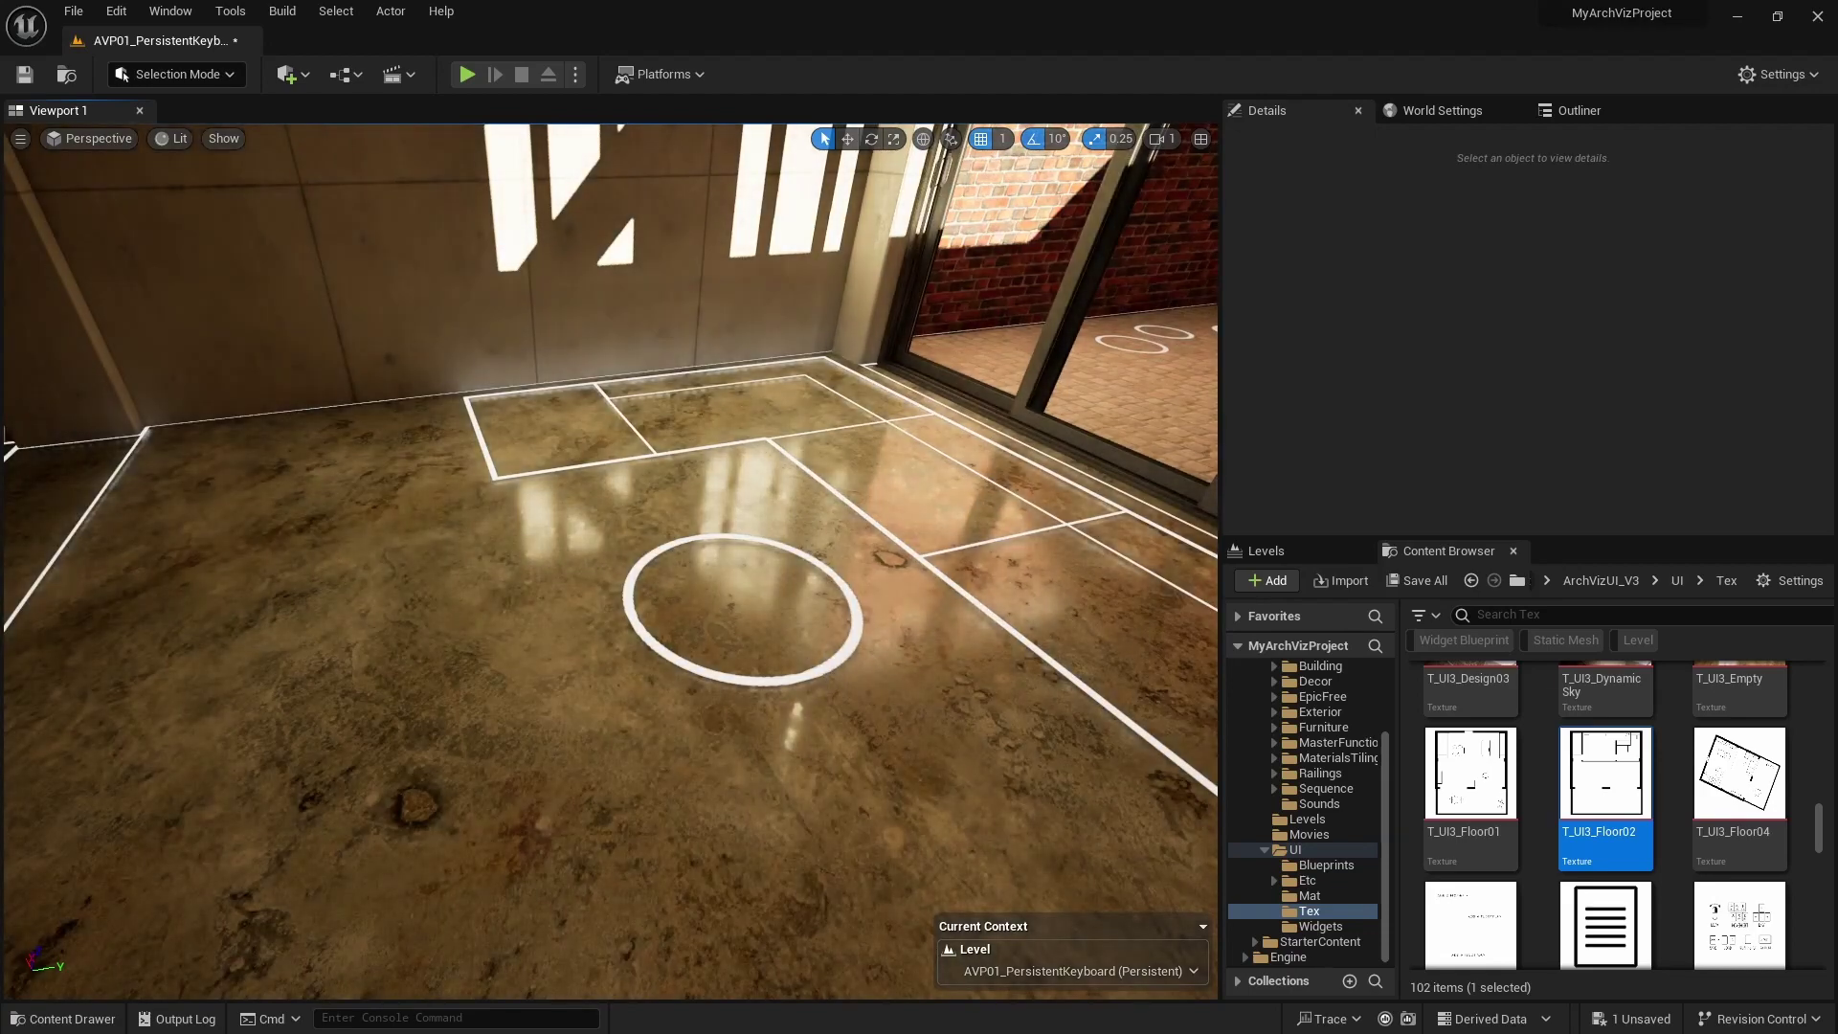
left_click(788, 681)
right_click_drag(788, 681, 788, 682)
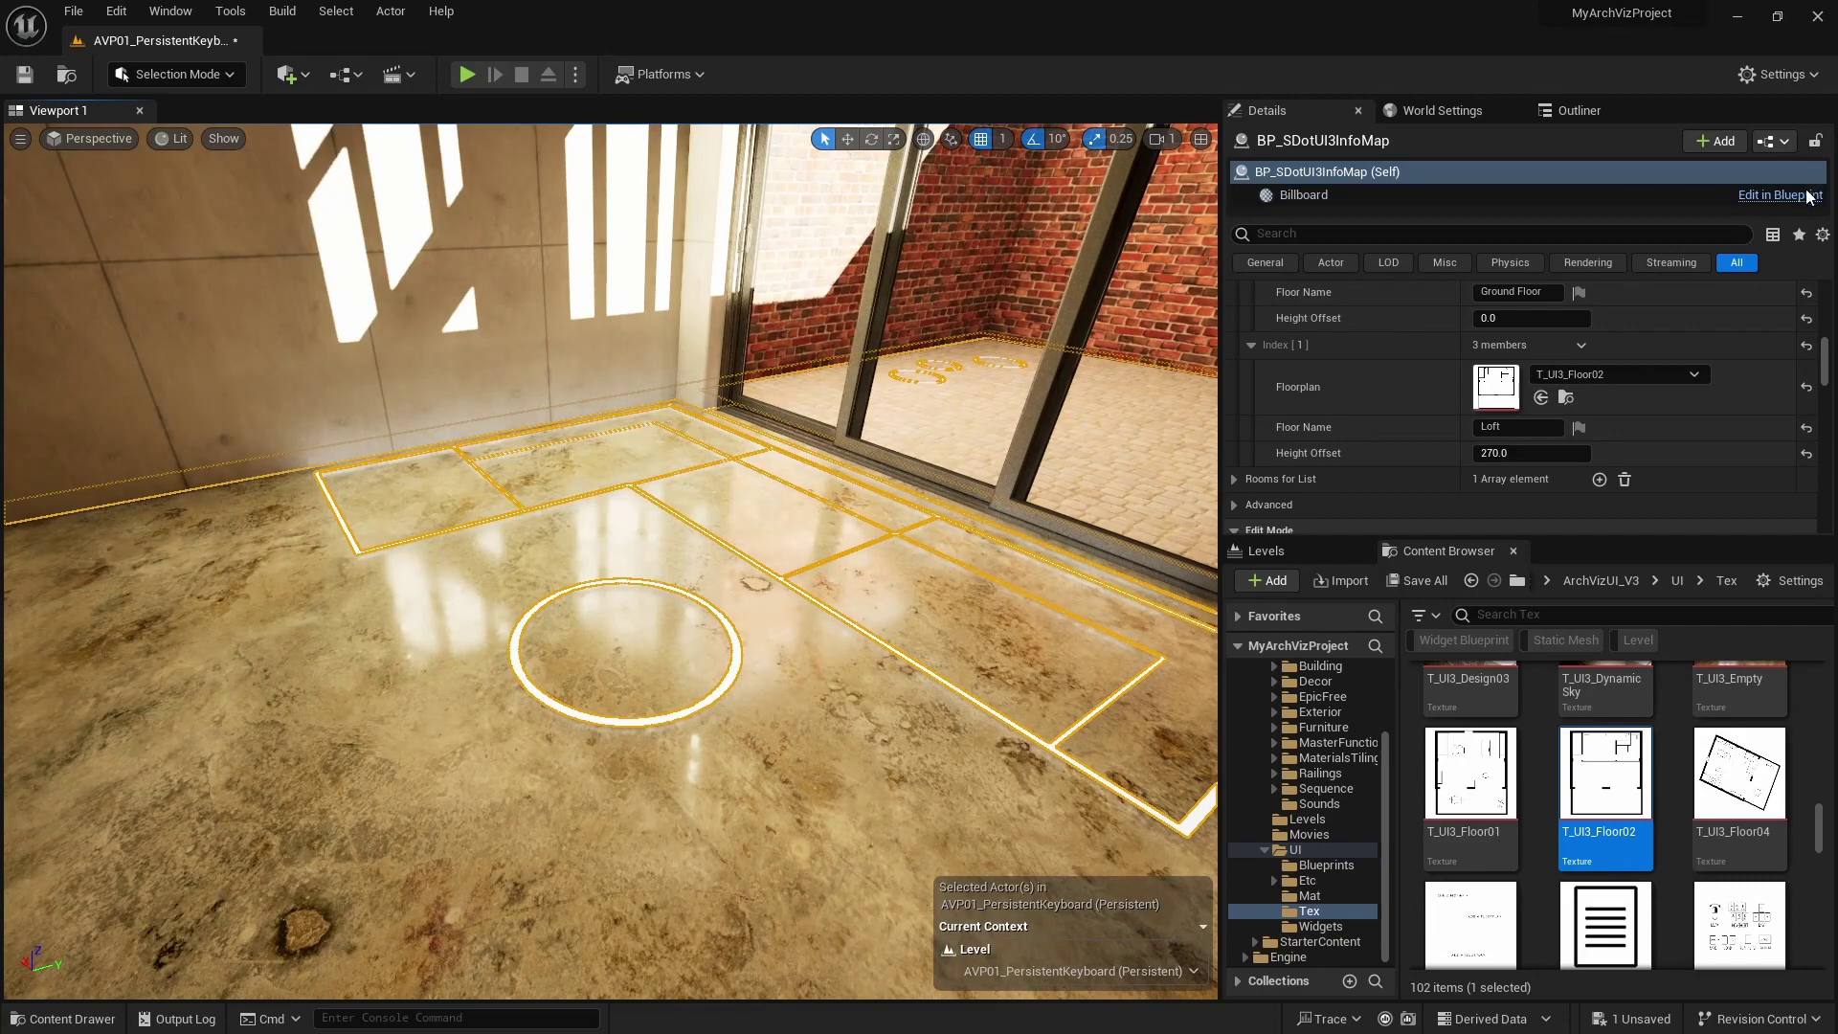
left_click(1781, 75)
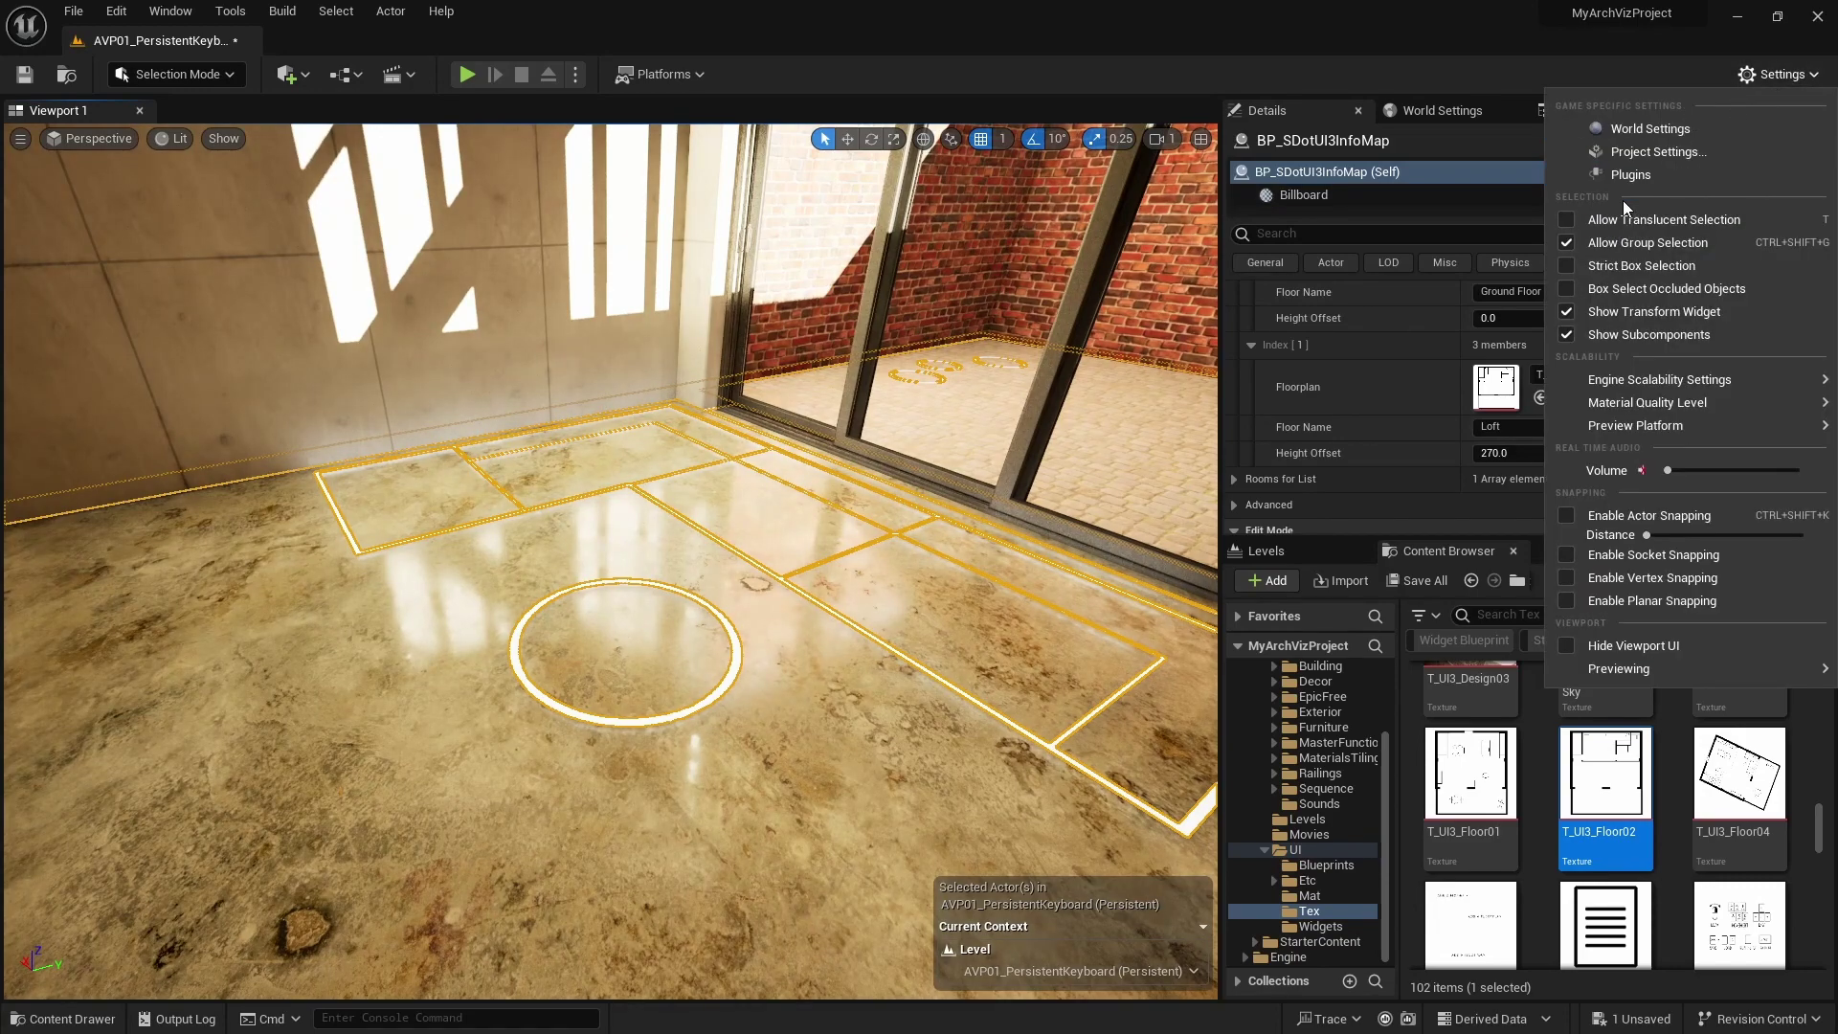
left_click(1565, 220)
right_click_drag(983, 505, 938, 488)
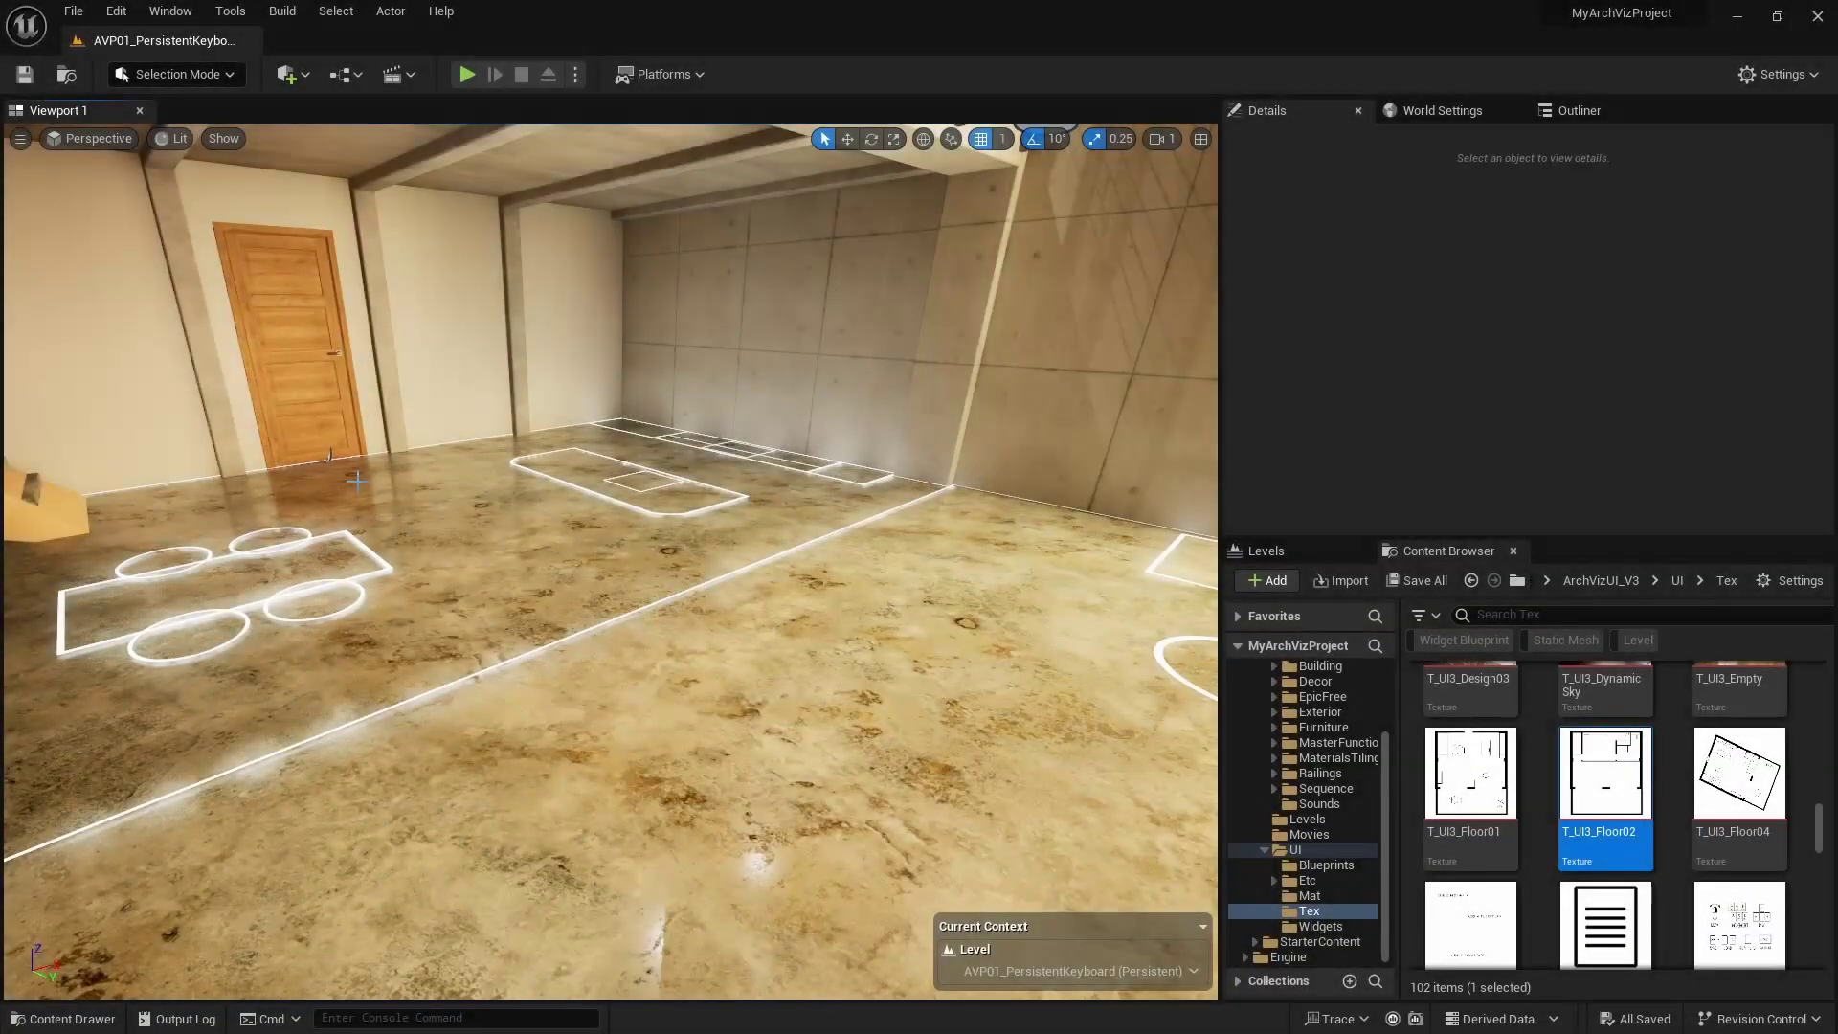
Step: Play the level in the editor to test it and stop the session
right_click_drag(531, 504, 557, 486)
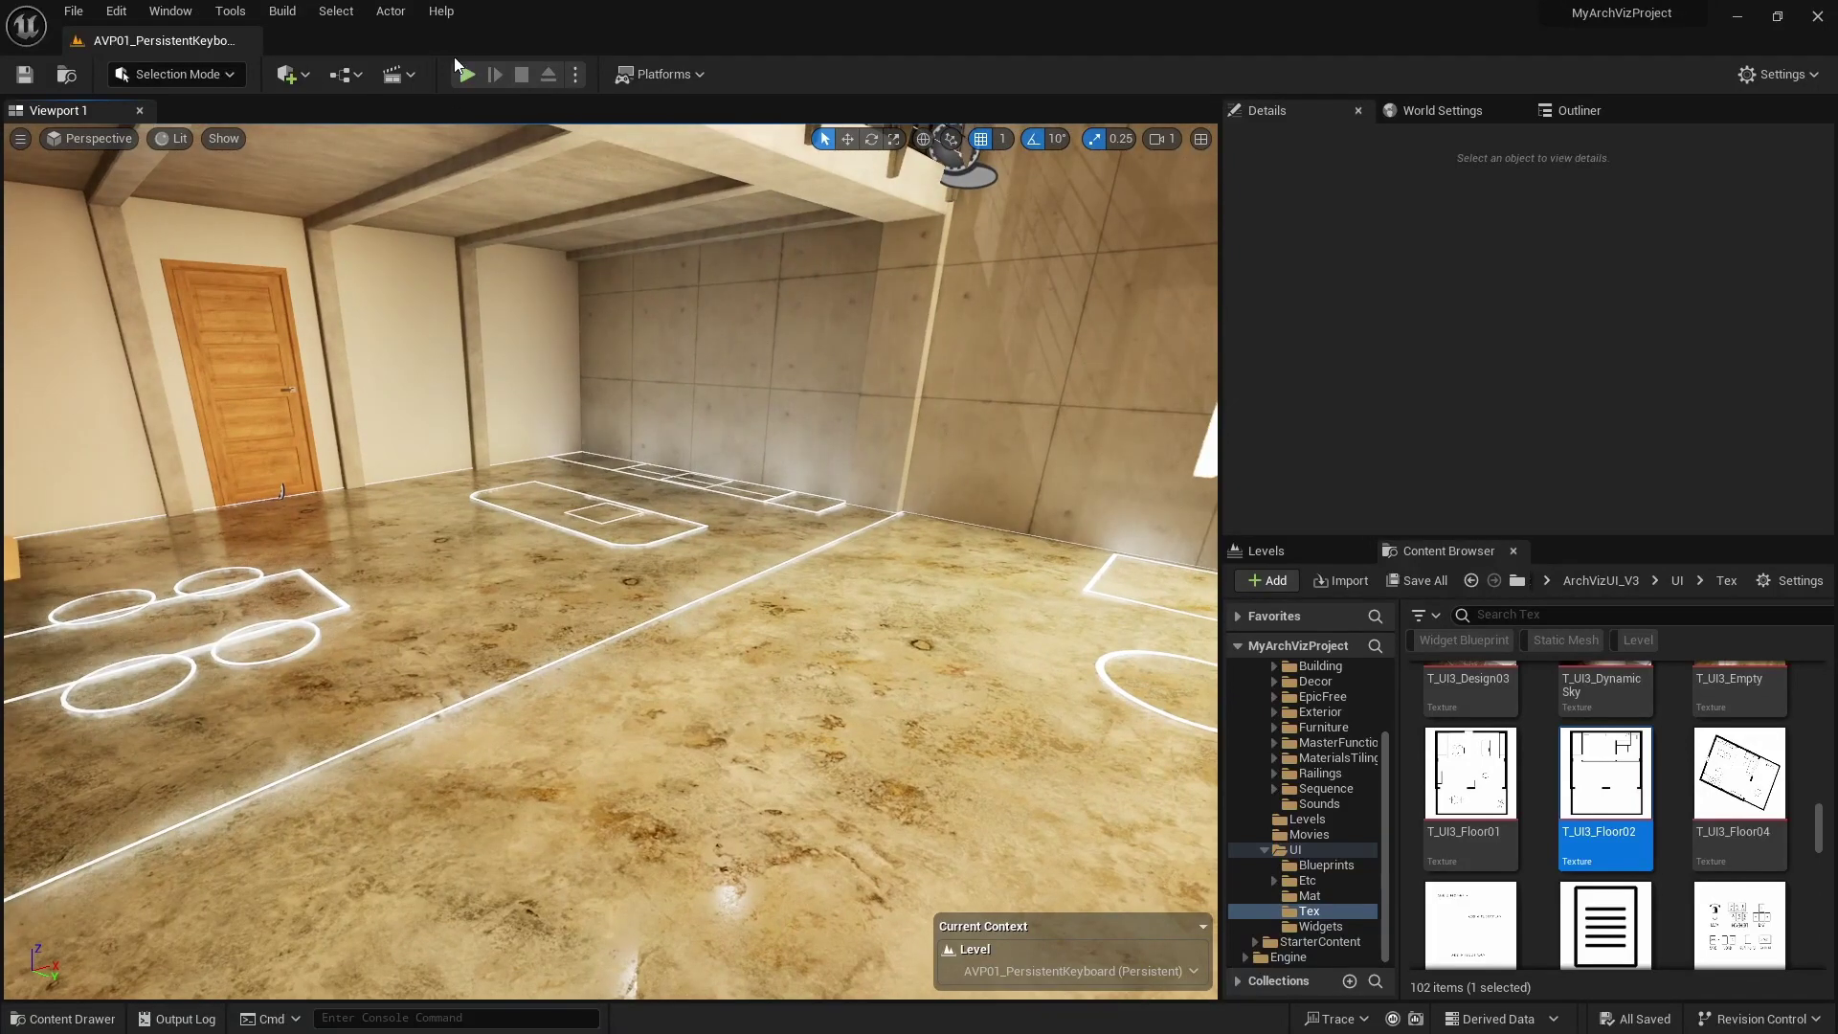
left_click(468, 71)
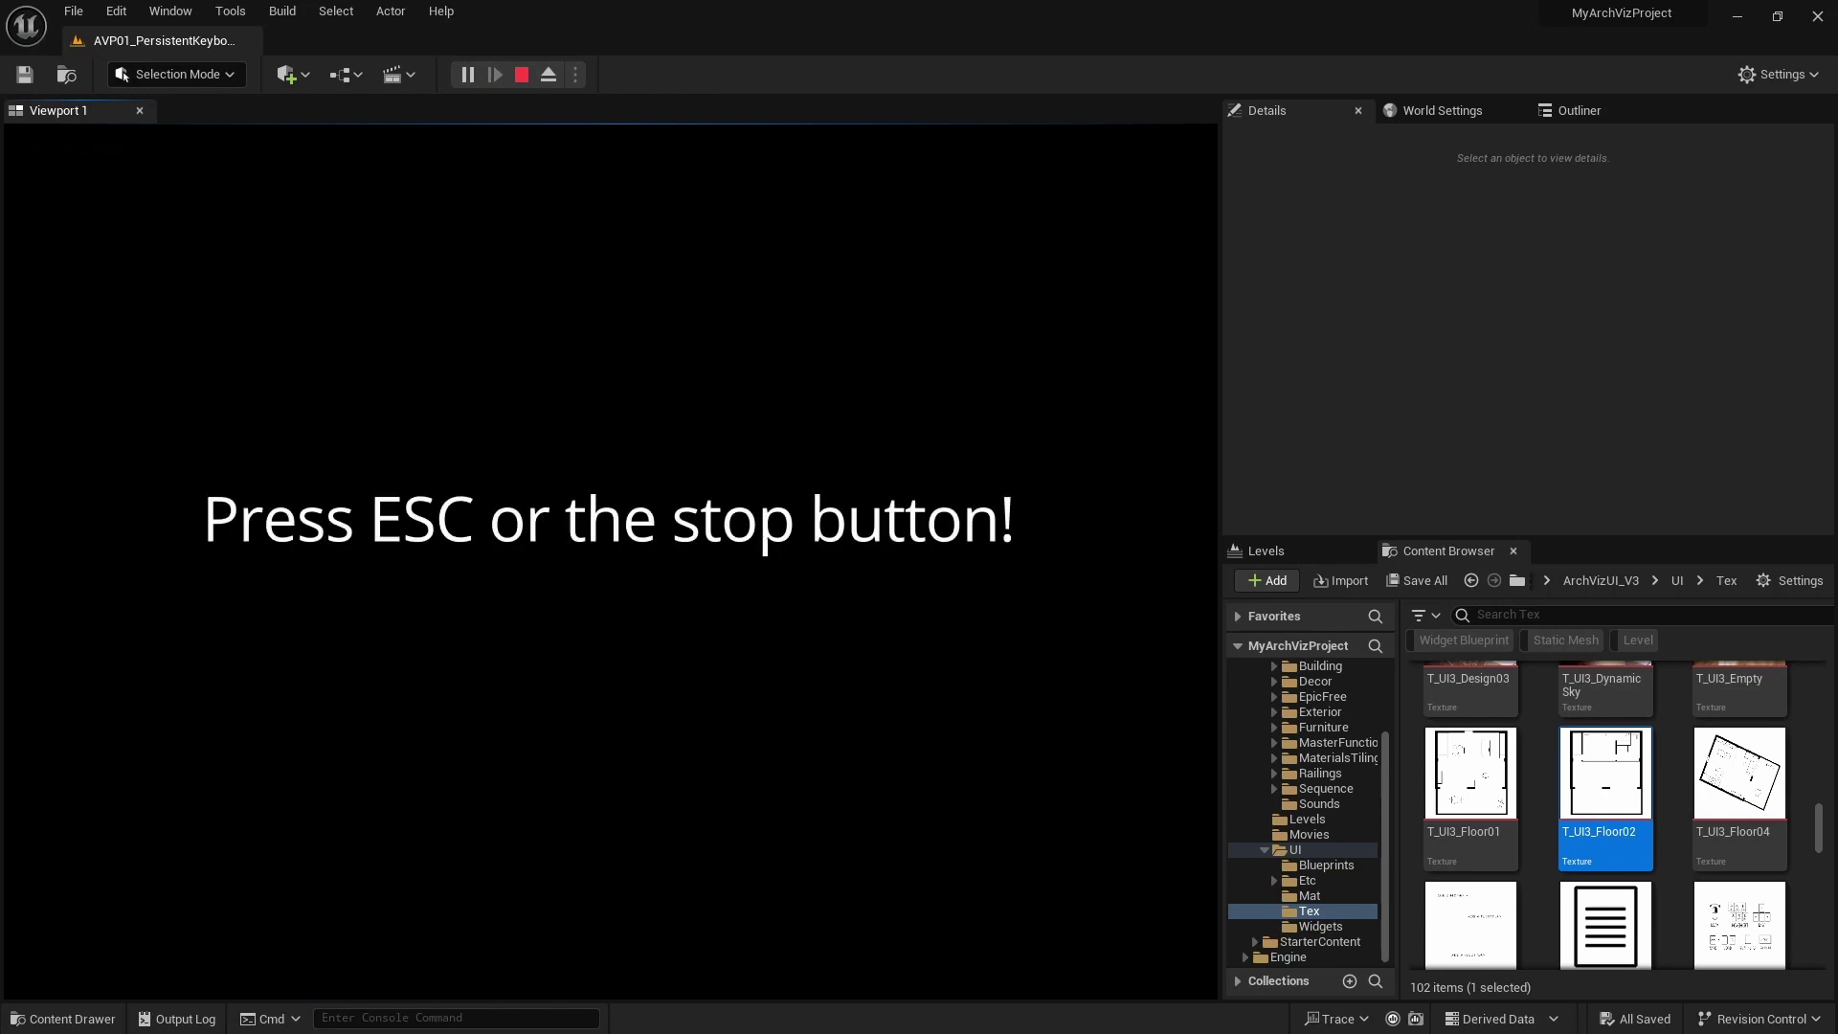
key("Escape")
Step: Add two Stream Levels entries to the info map, named UI3_DynamicLighting and UI3_LoftBuilding after the listed sublevels
left_click(1316, 549)
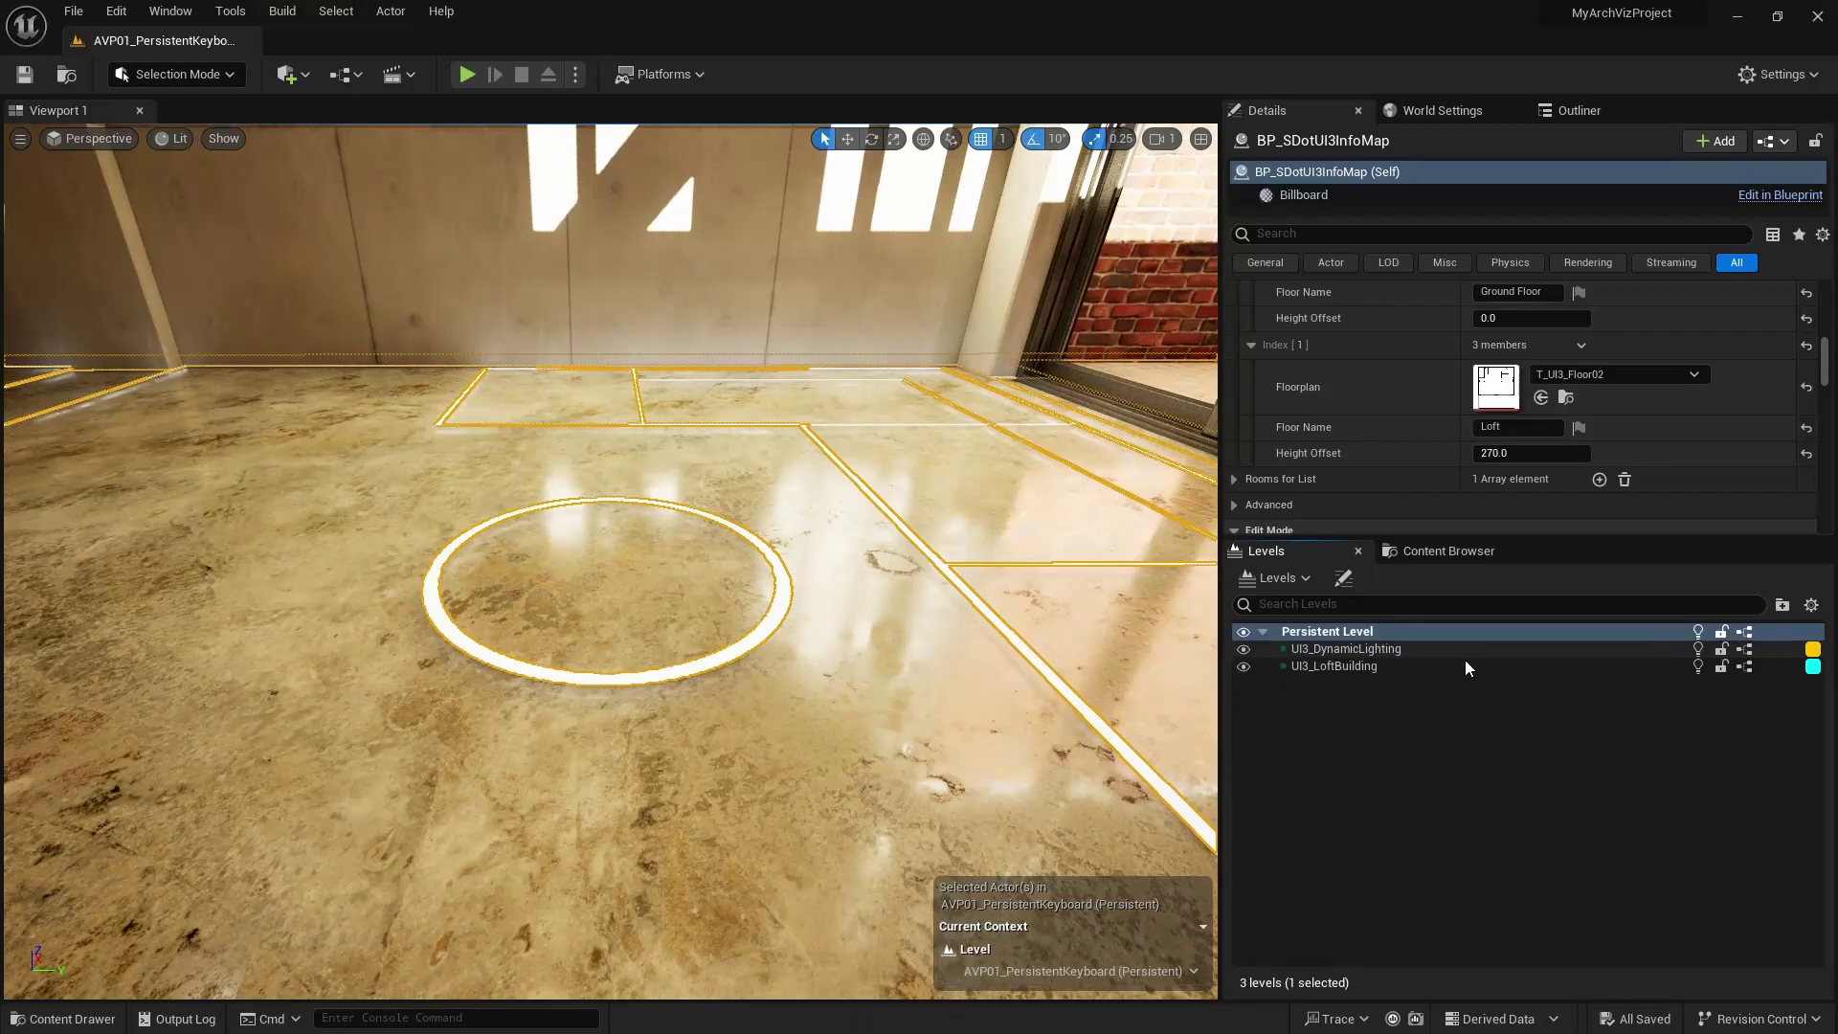
scroll(1480, 376, "up", 10)
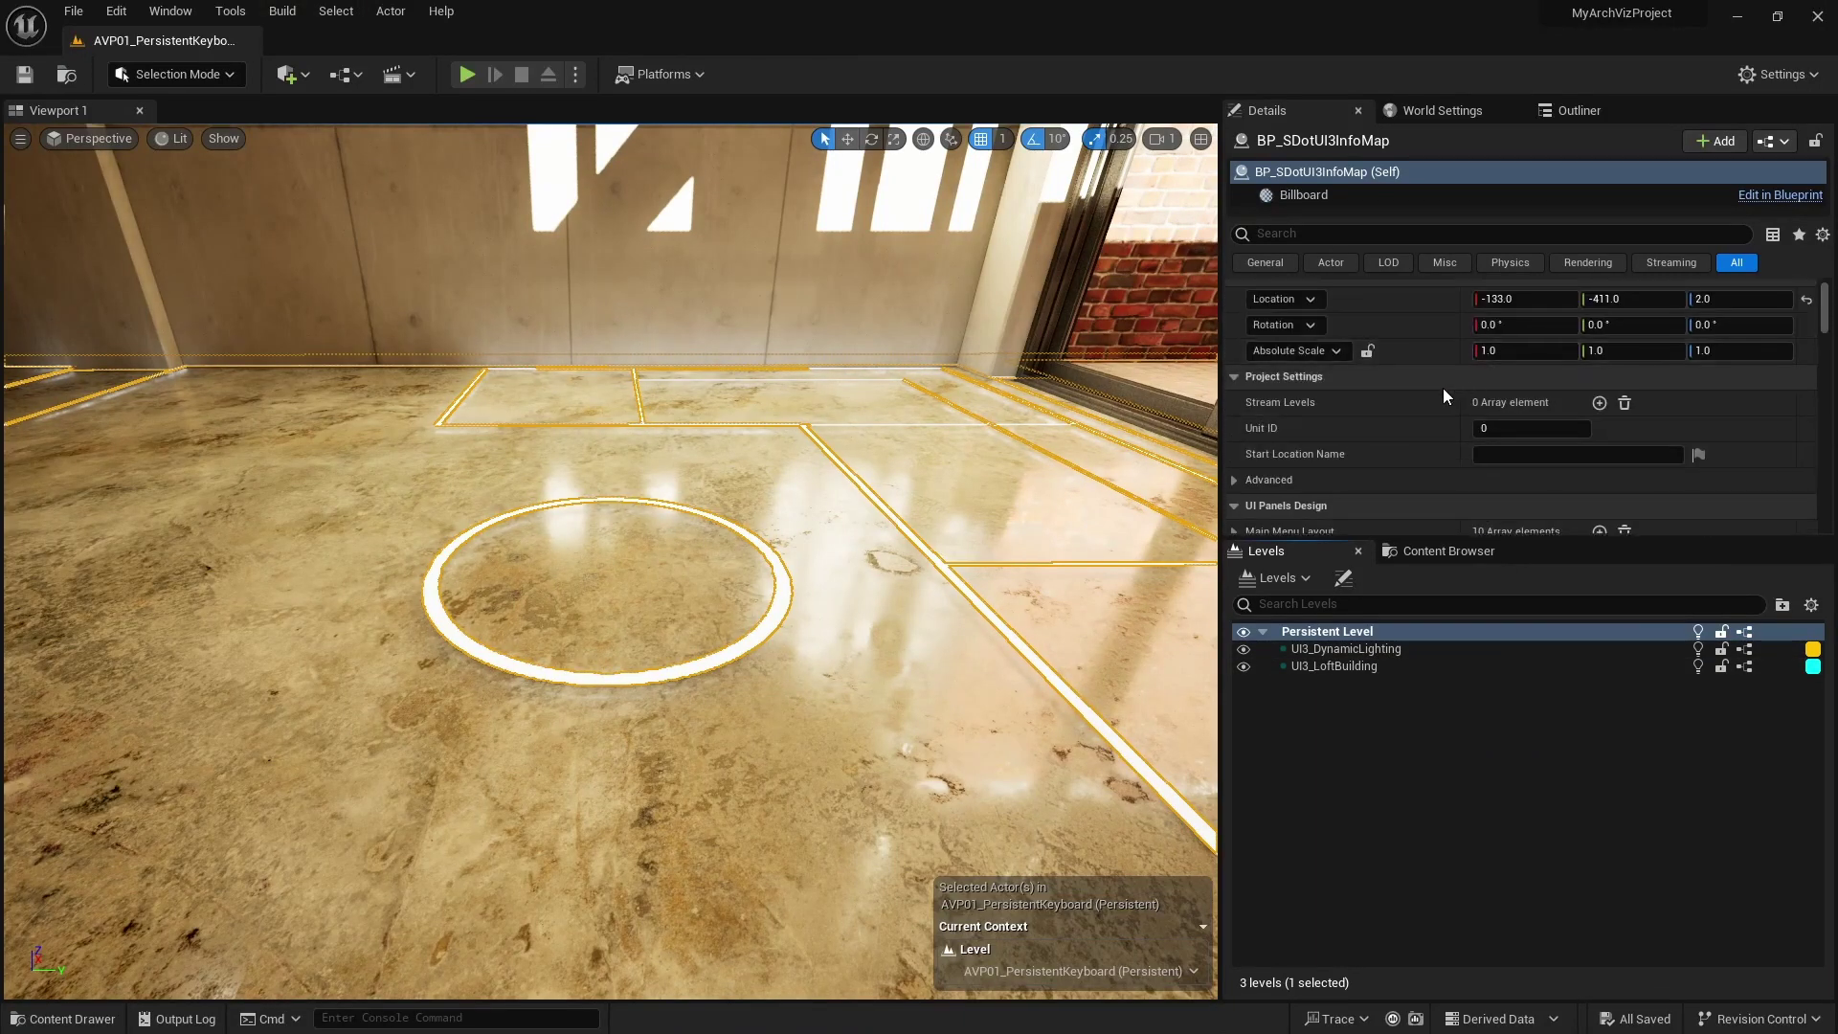
left_click(1599, 403)
left_click(1598, 403)
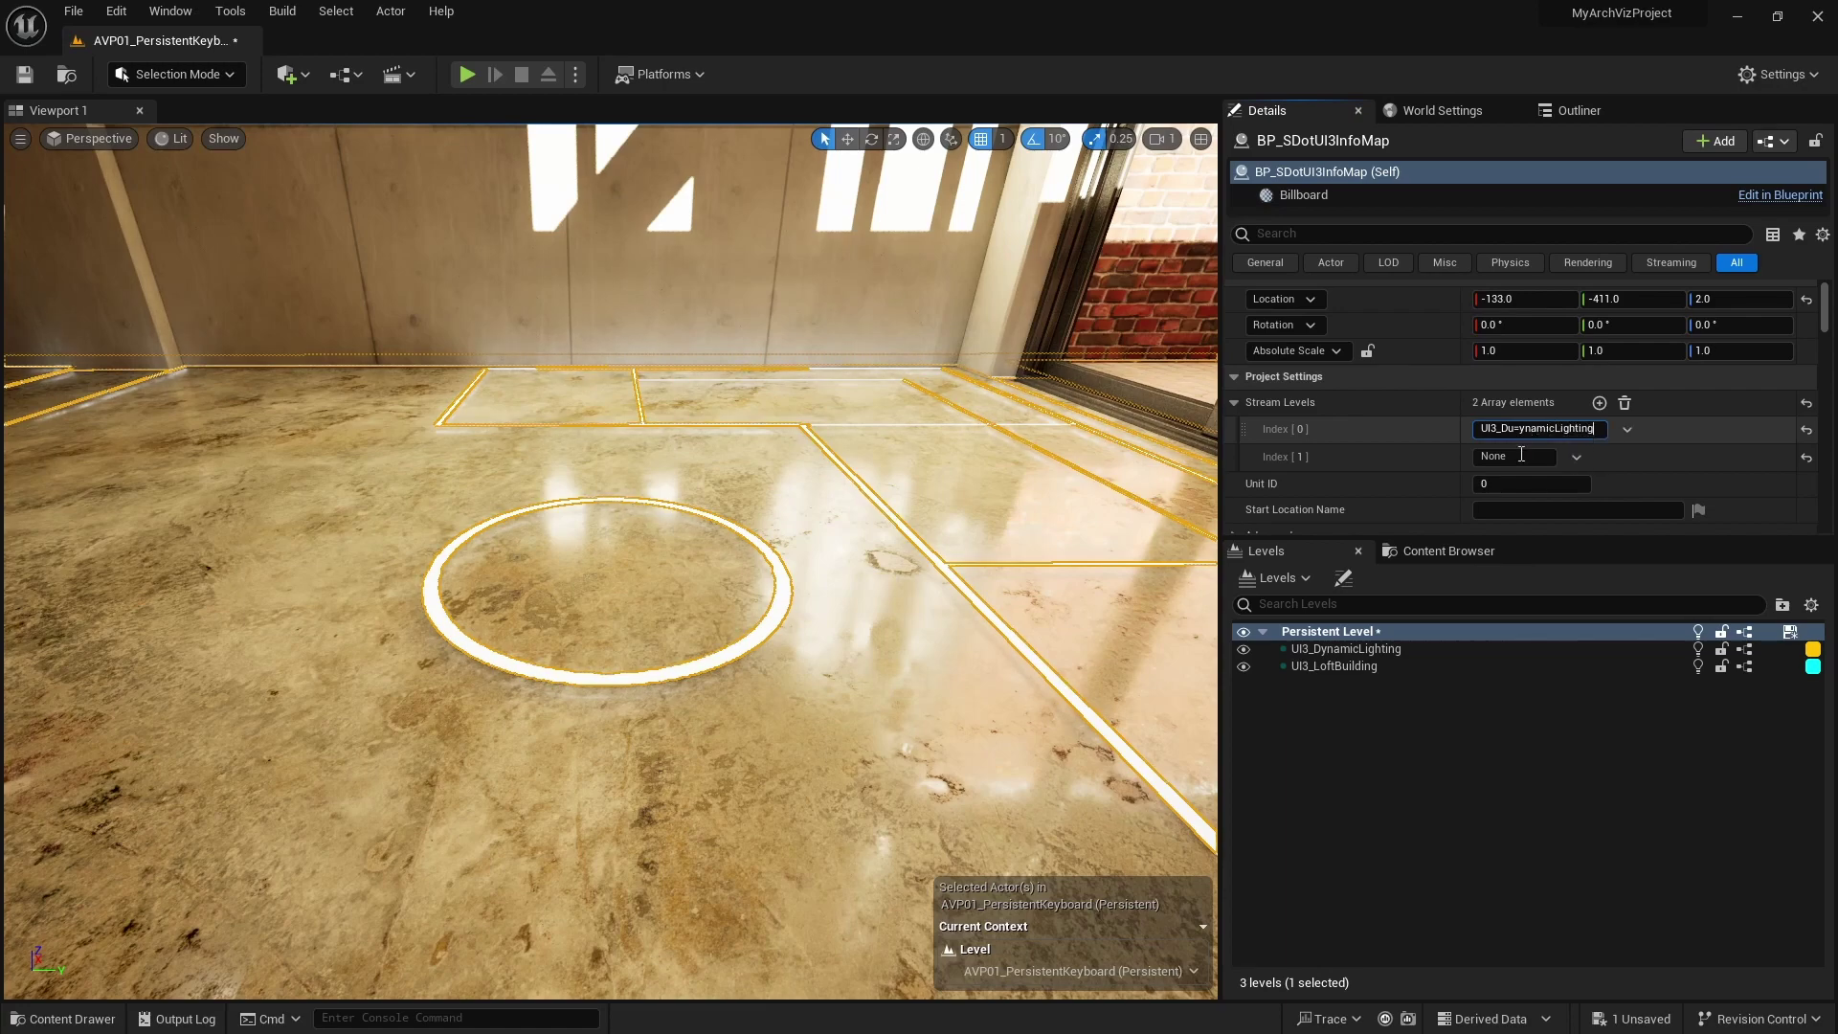
left_click(1521, 454)
left_click(1522, 428)
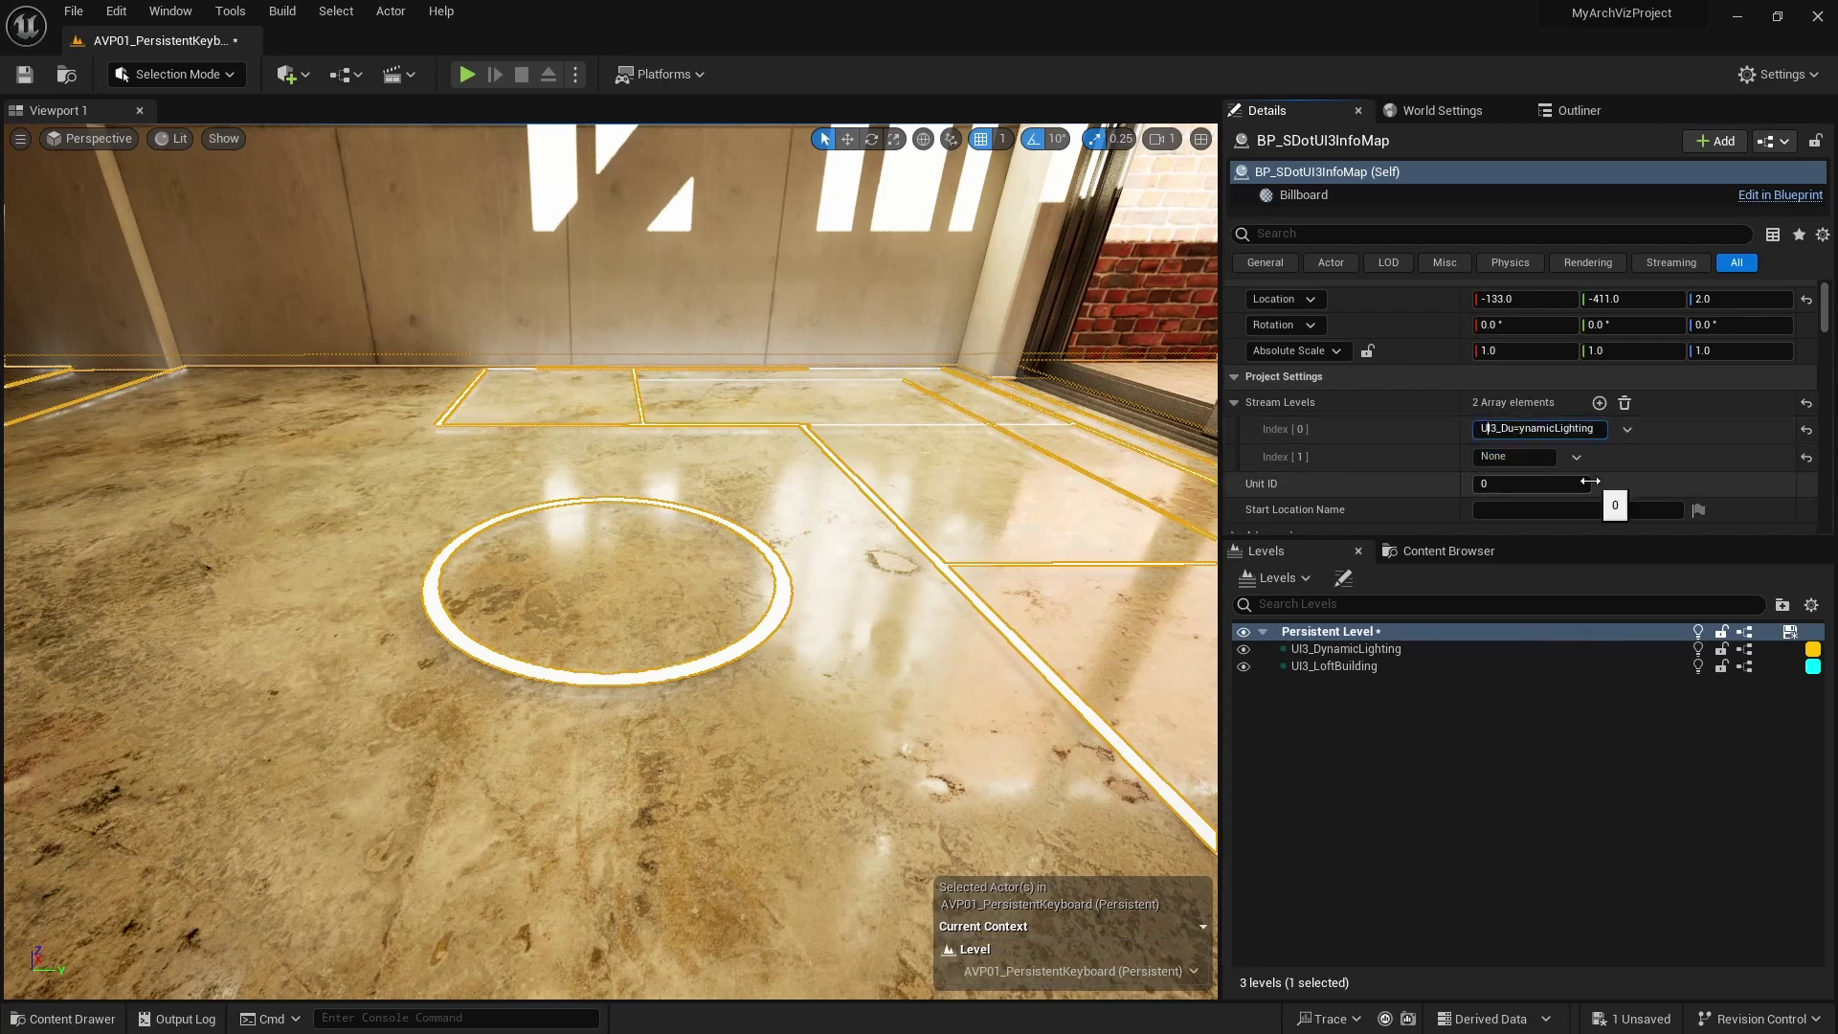
left_click(1521, 456)
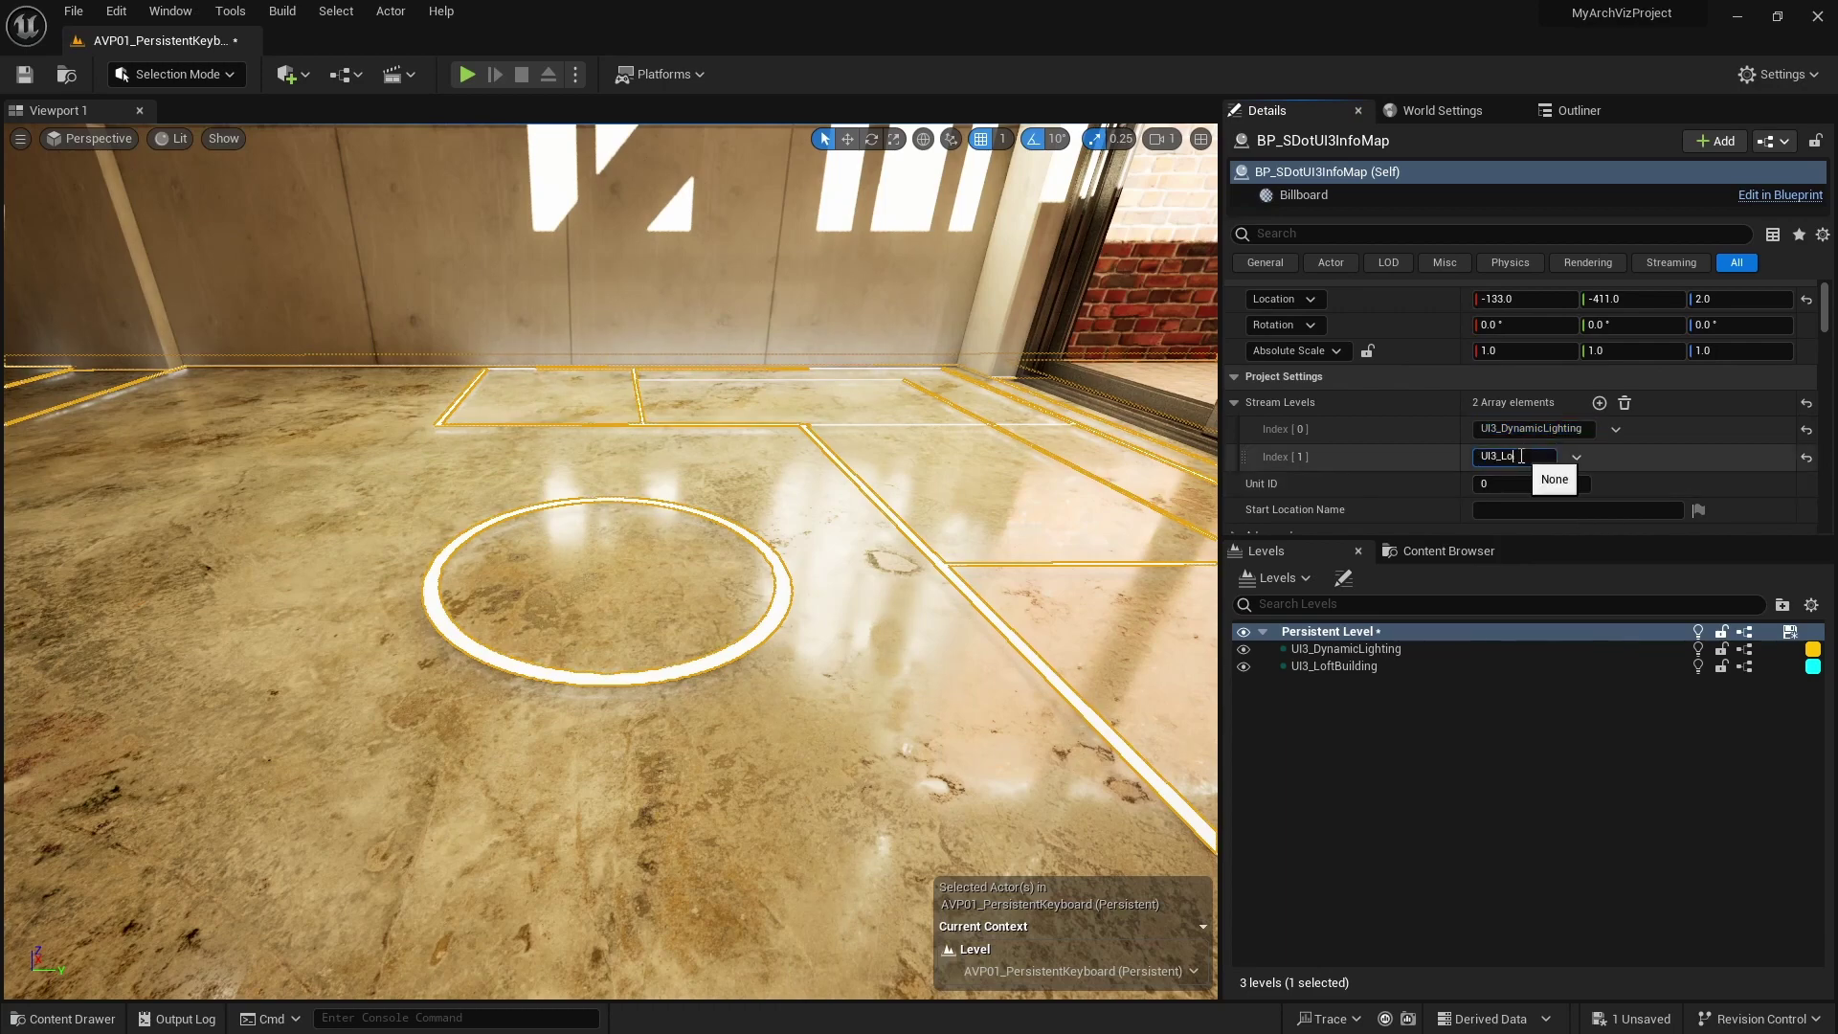
key("Return")
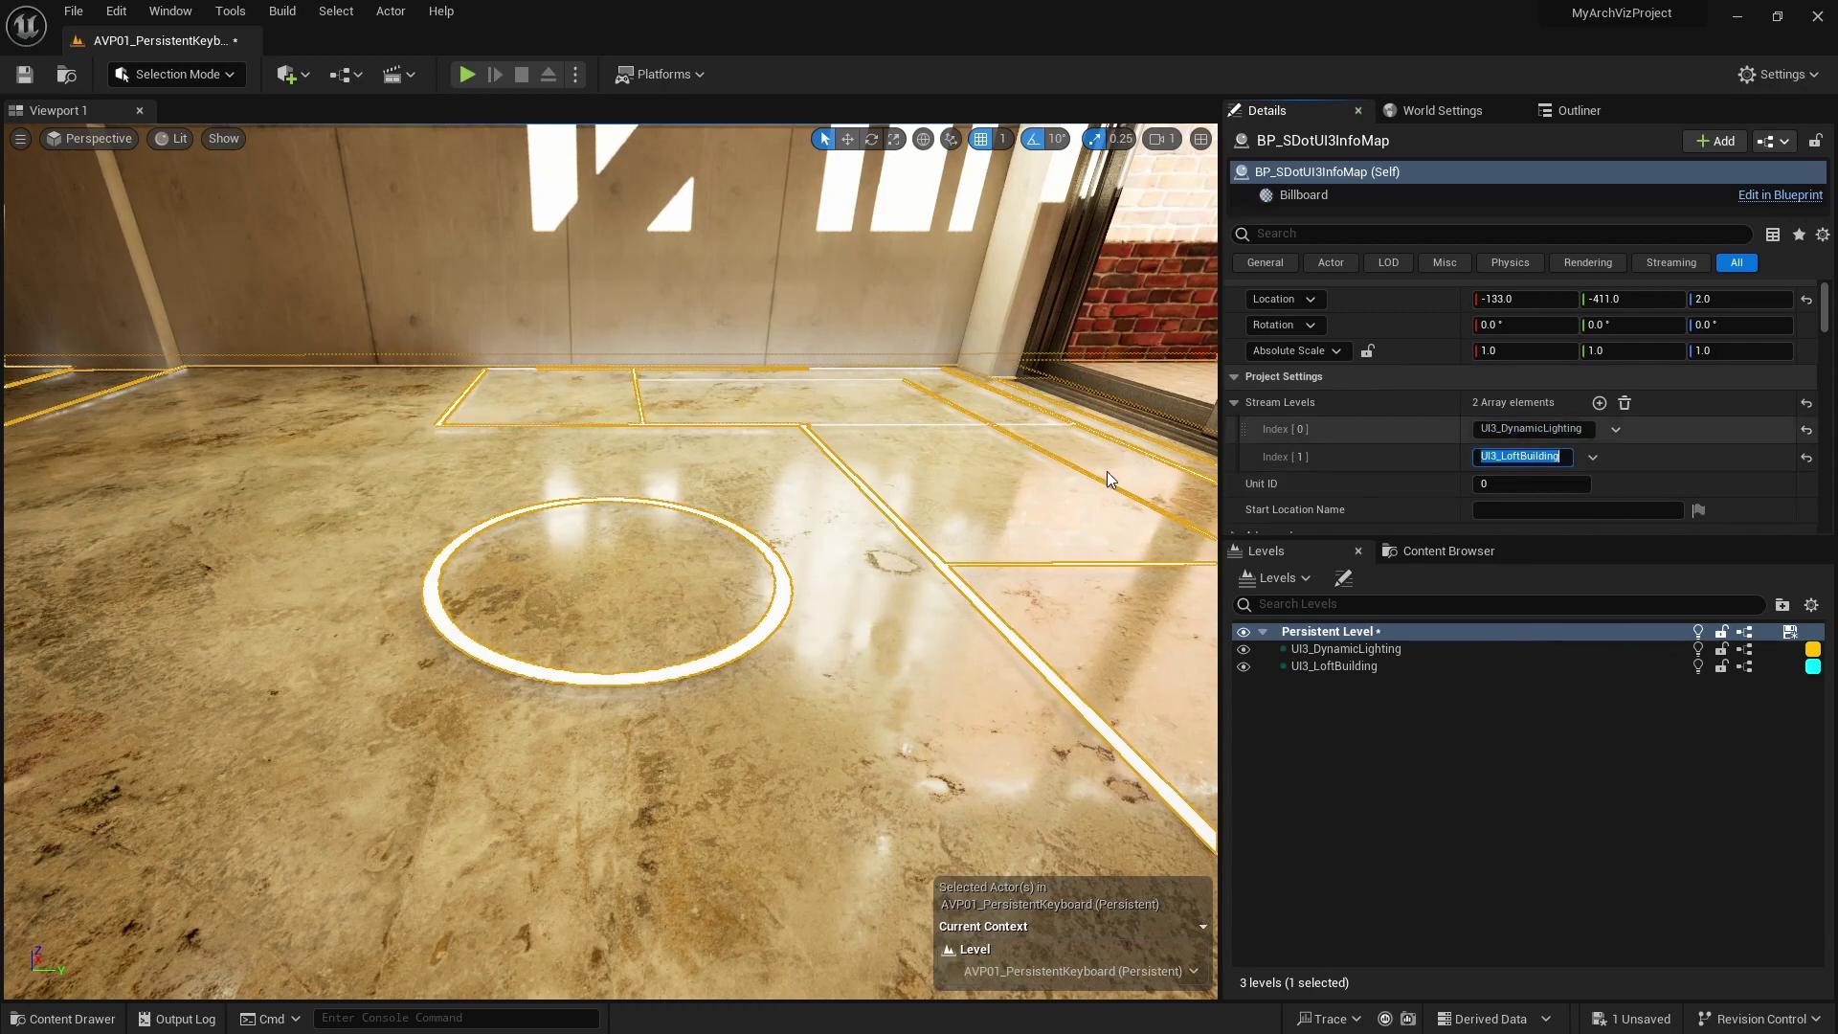
Step: Save all changes, play the level again with the stream levels assigned, and stop the session
left_click(71, 13)
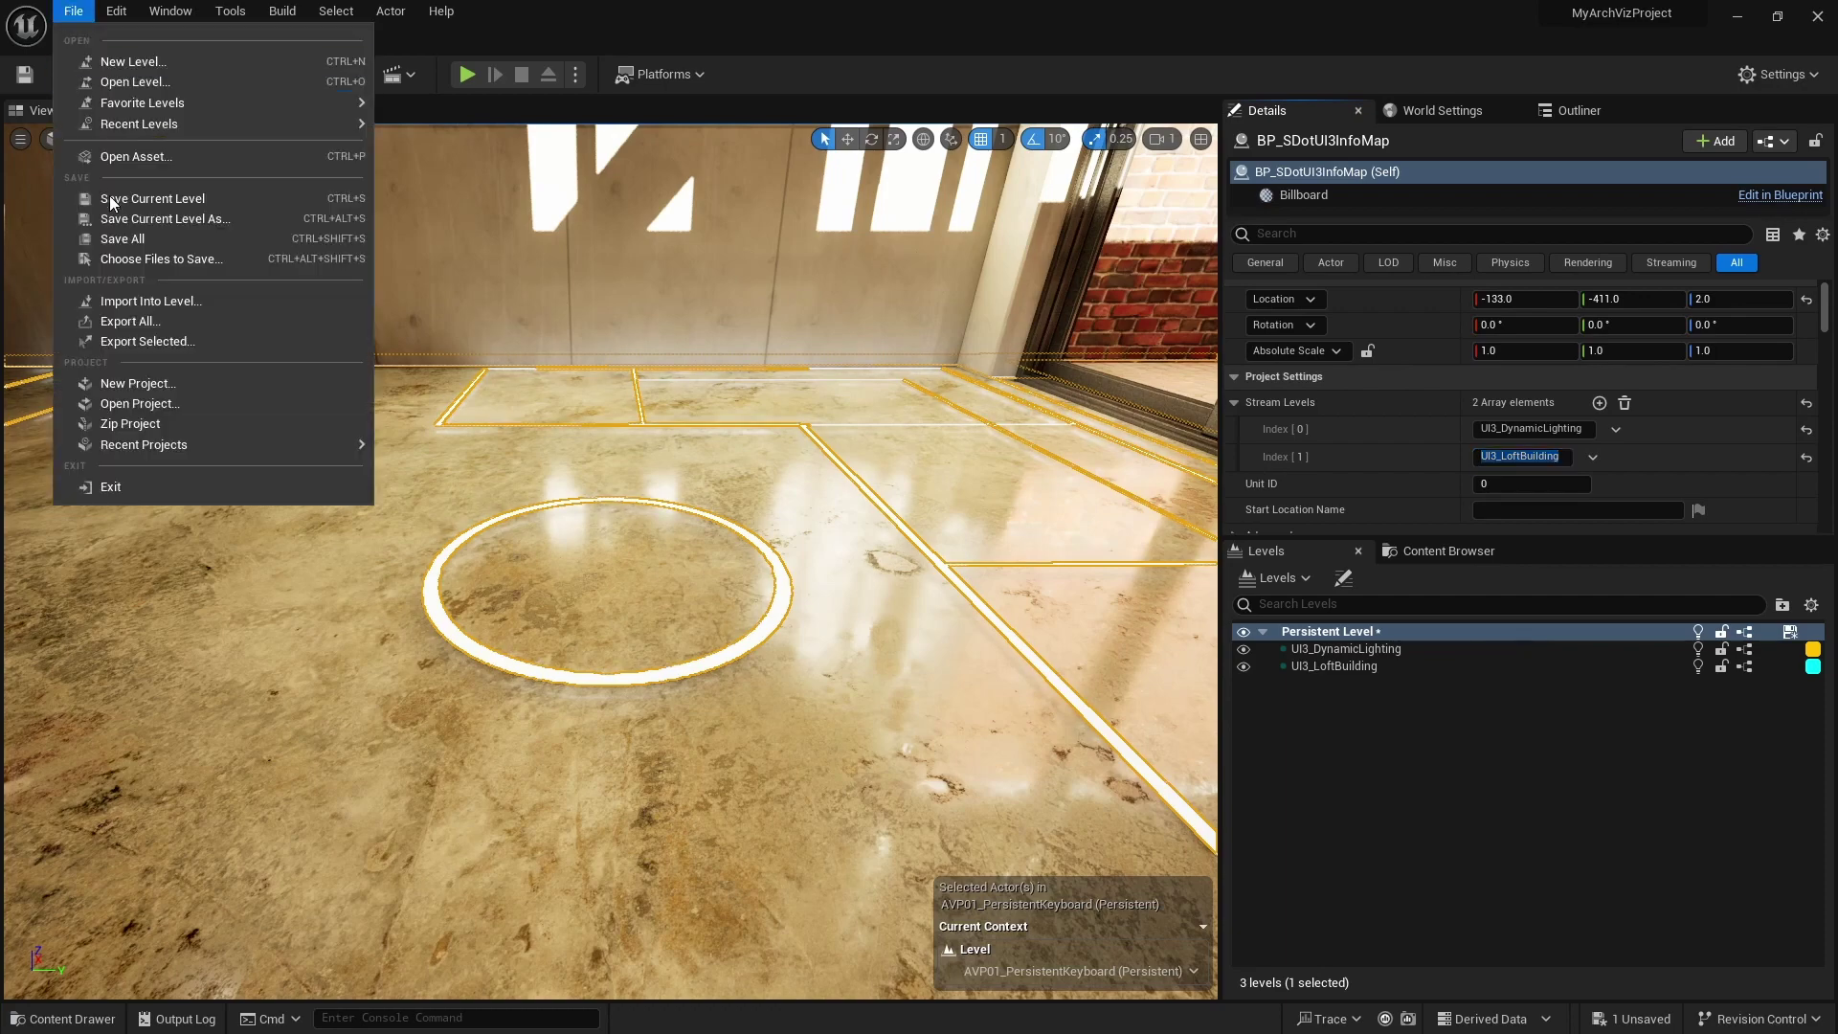
left_click(113, 239)
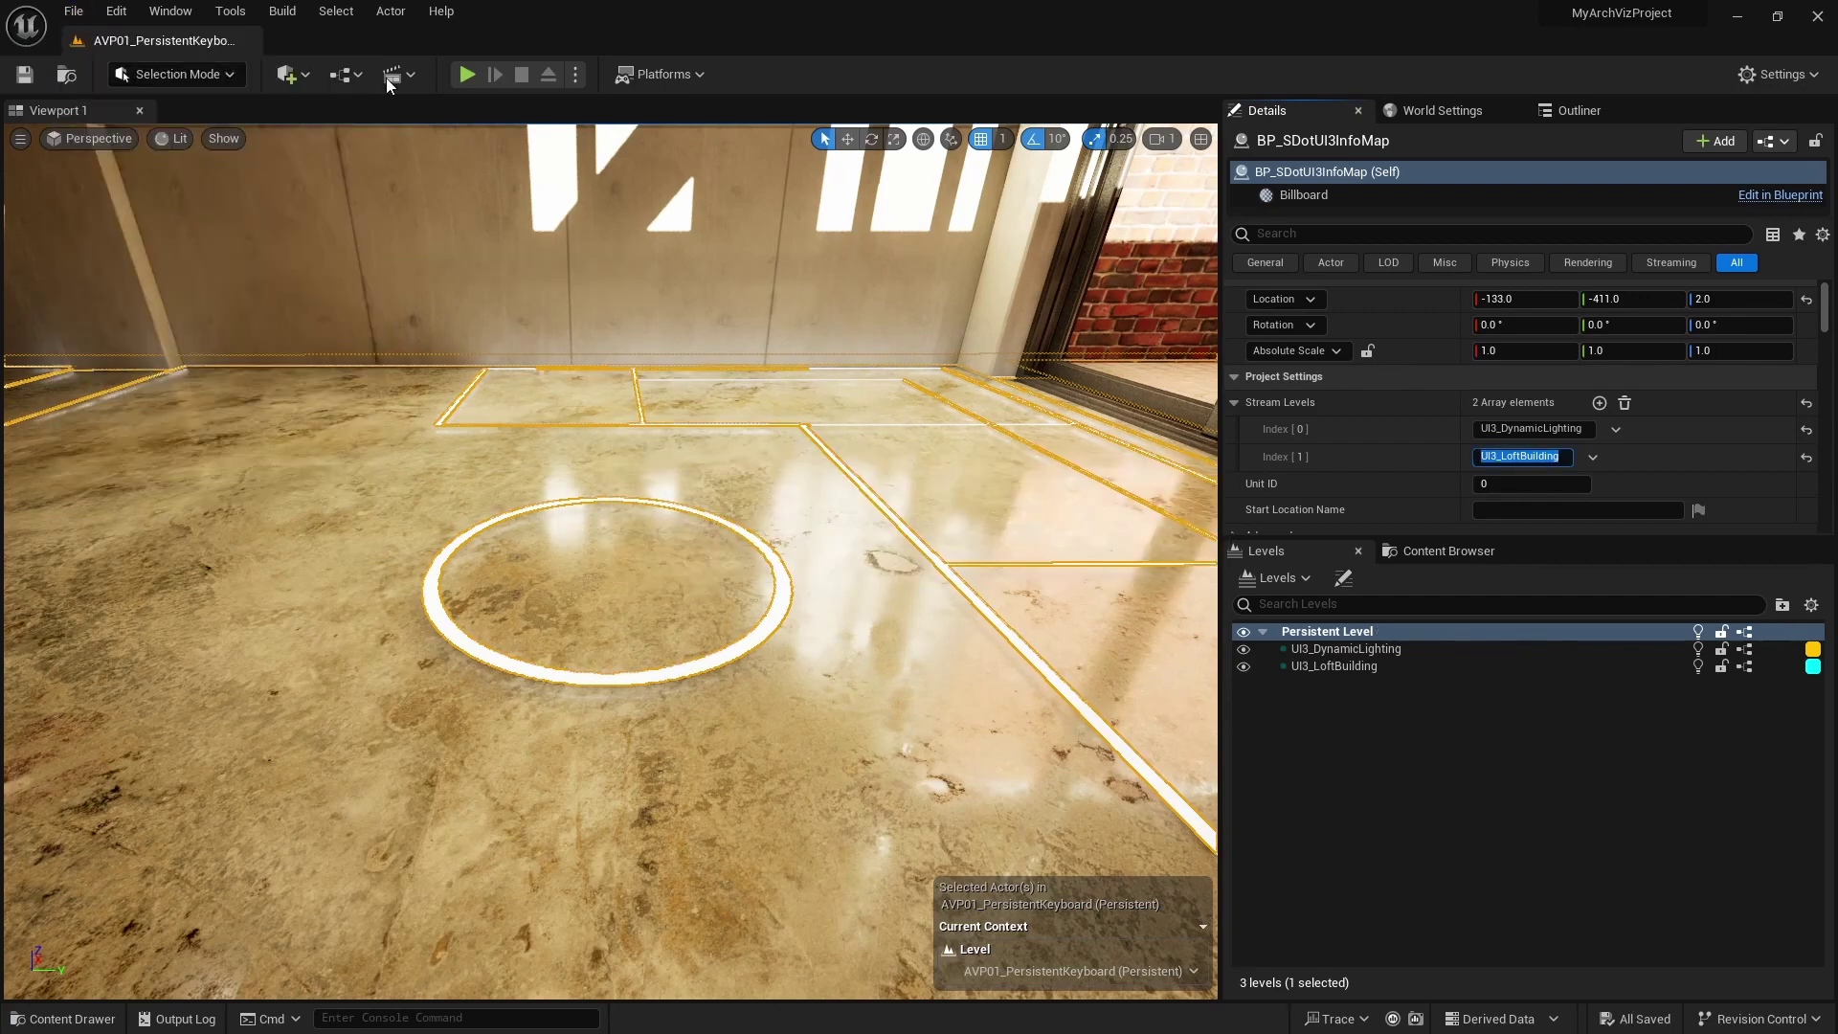
left_click(466, 74)
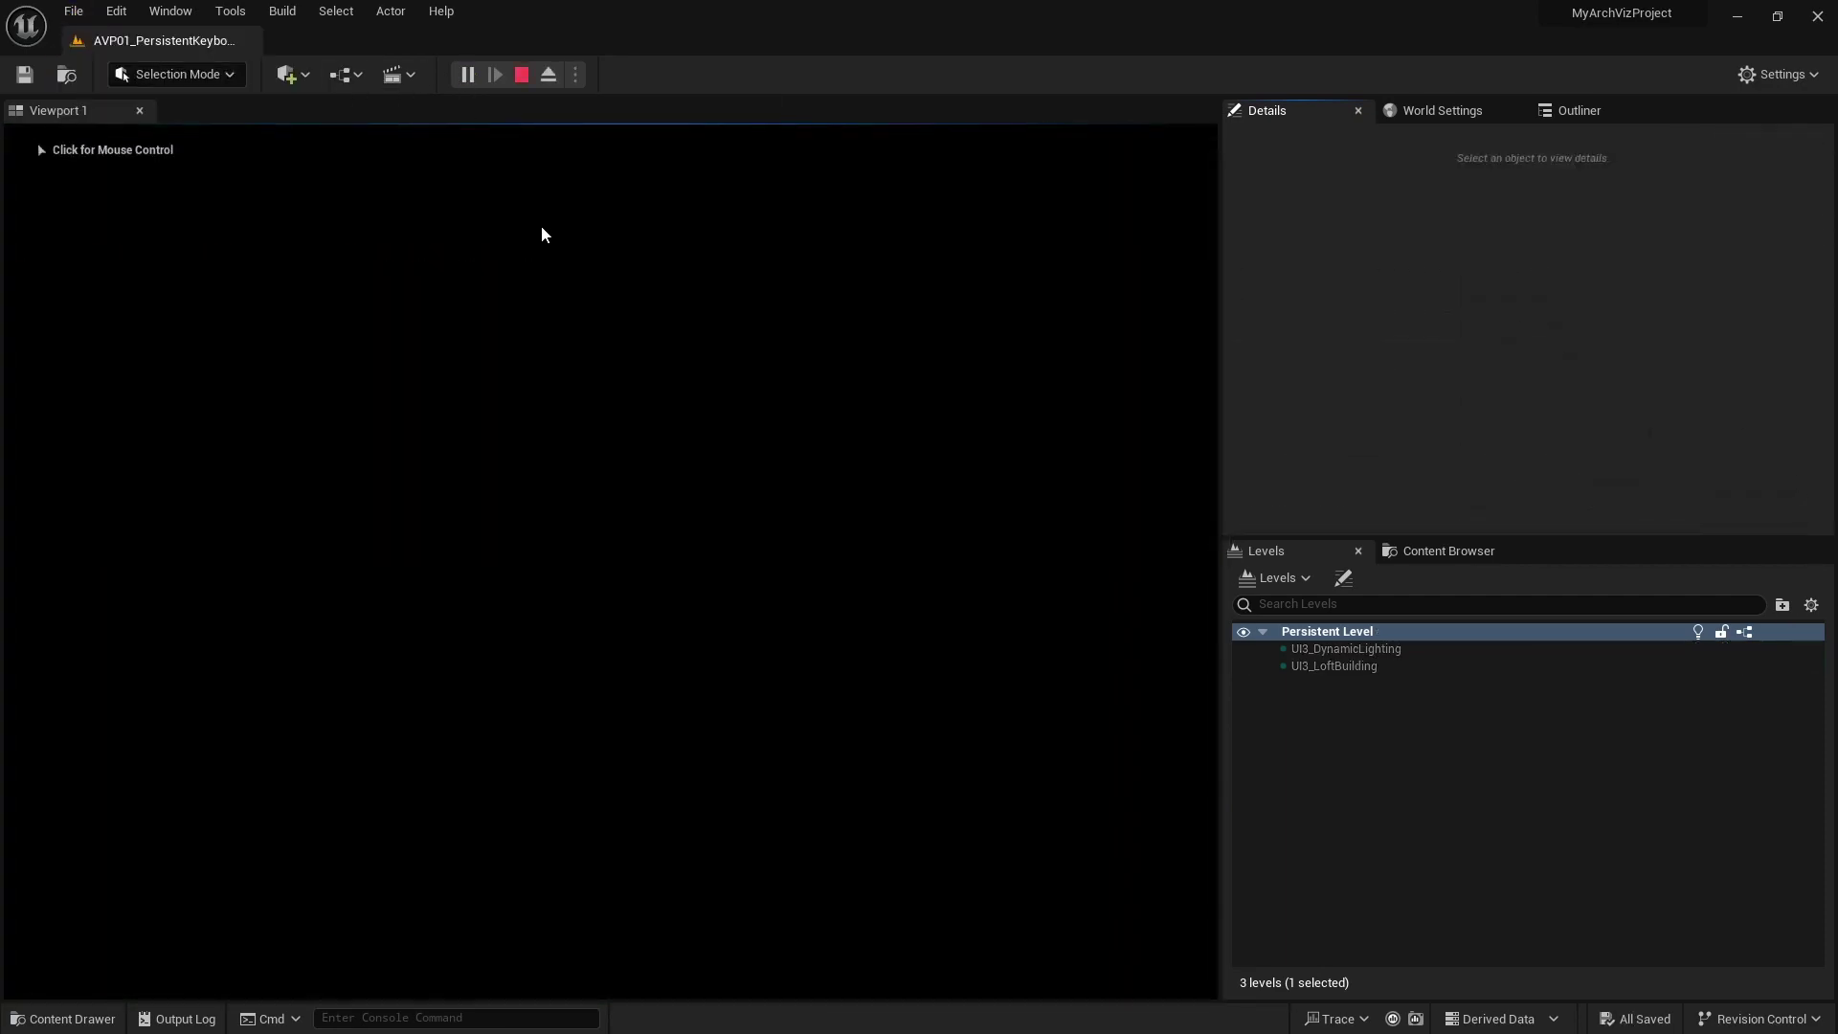
left_click(544, 251)
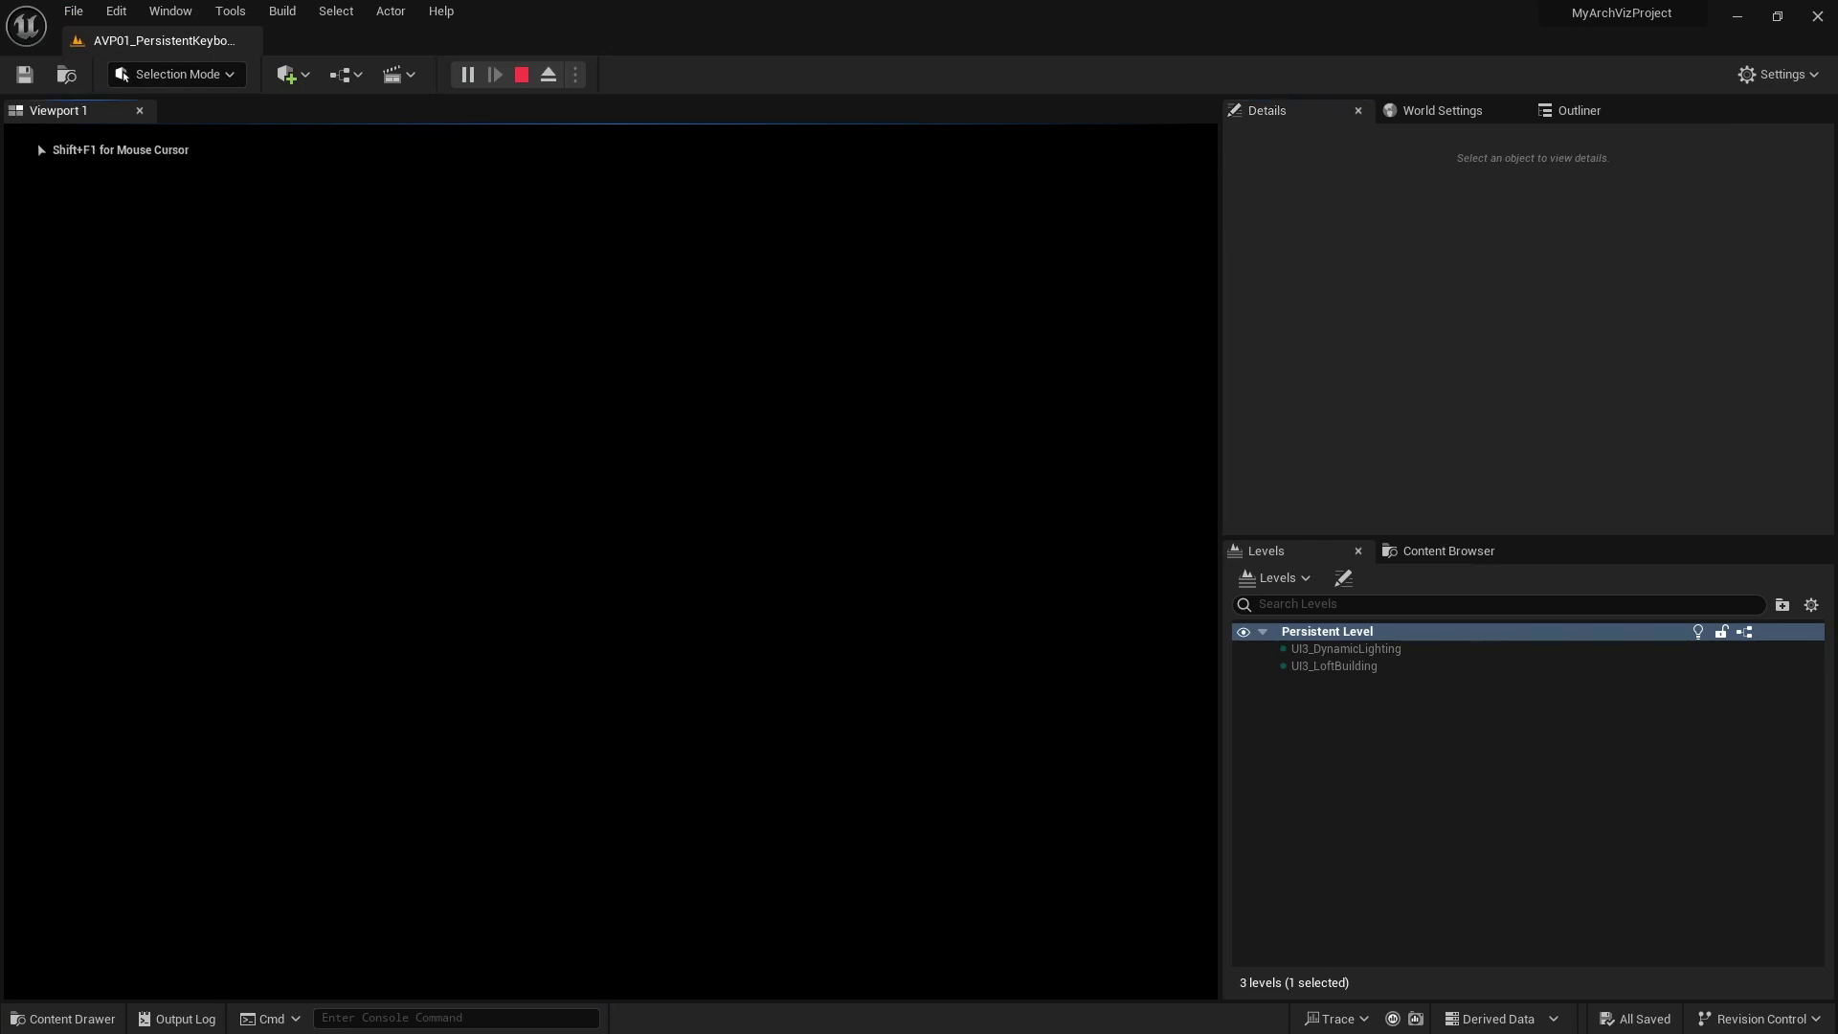
key("Escape")
Step: Set the level's GameMode Override to SDotUI3_GameModeKeyboard in the world settings
right_click_drag(722, 406, 668, 395)
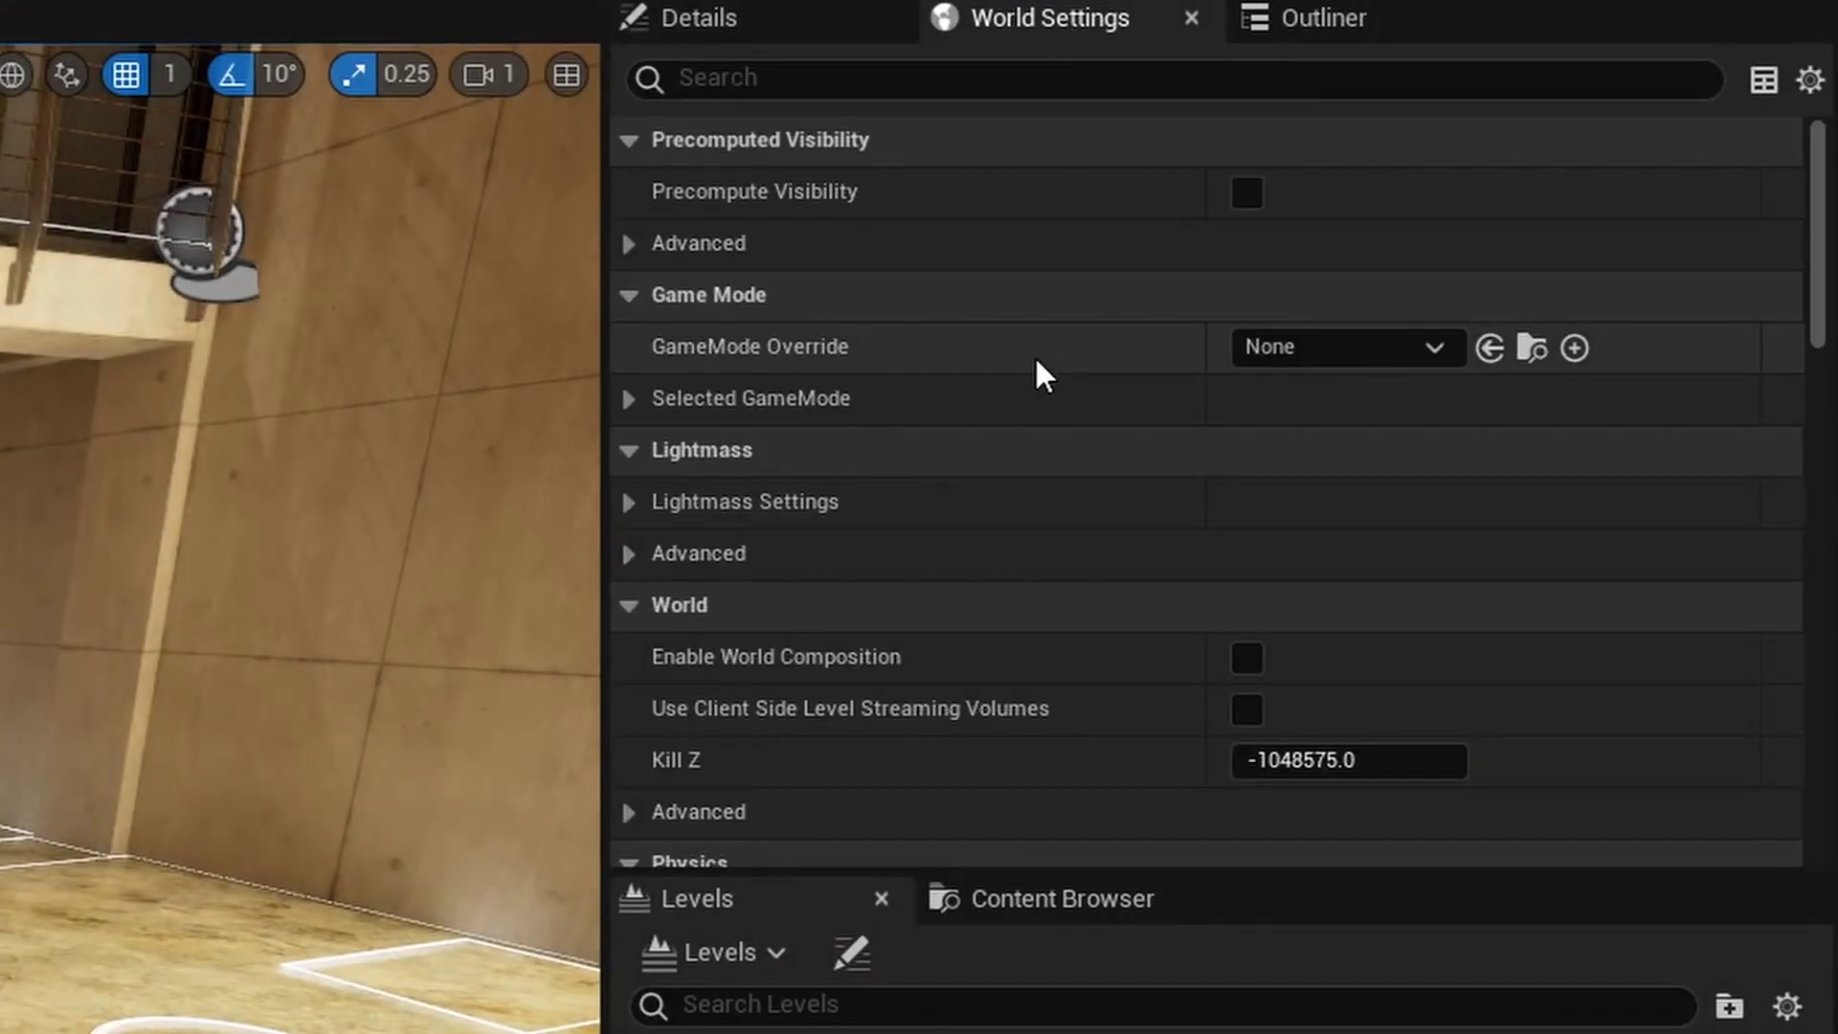
left_click(1436, 350)
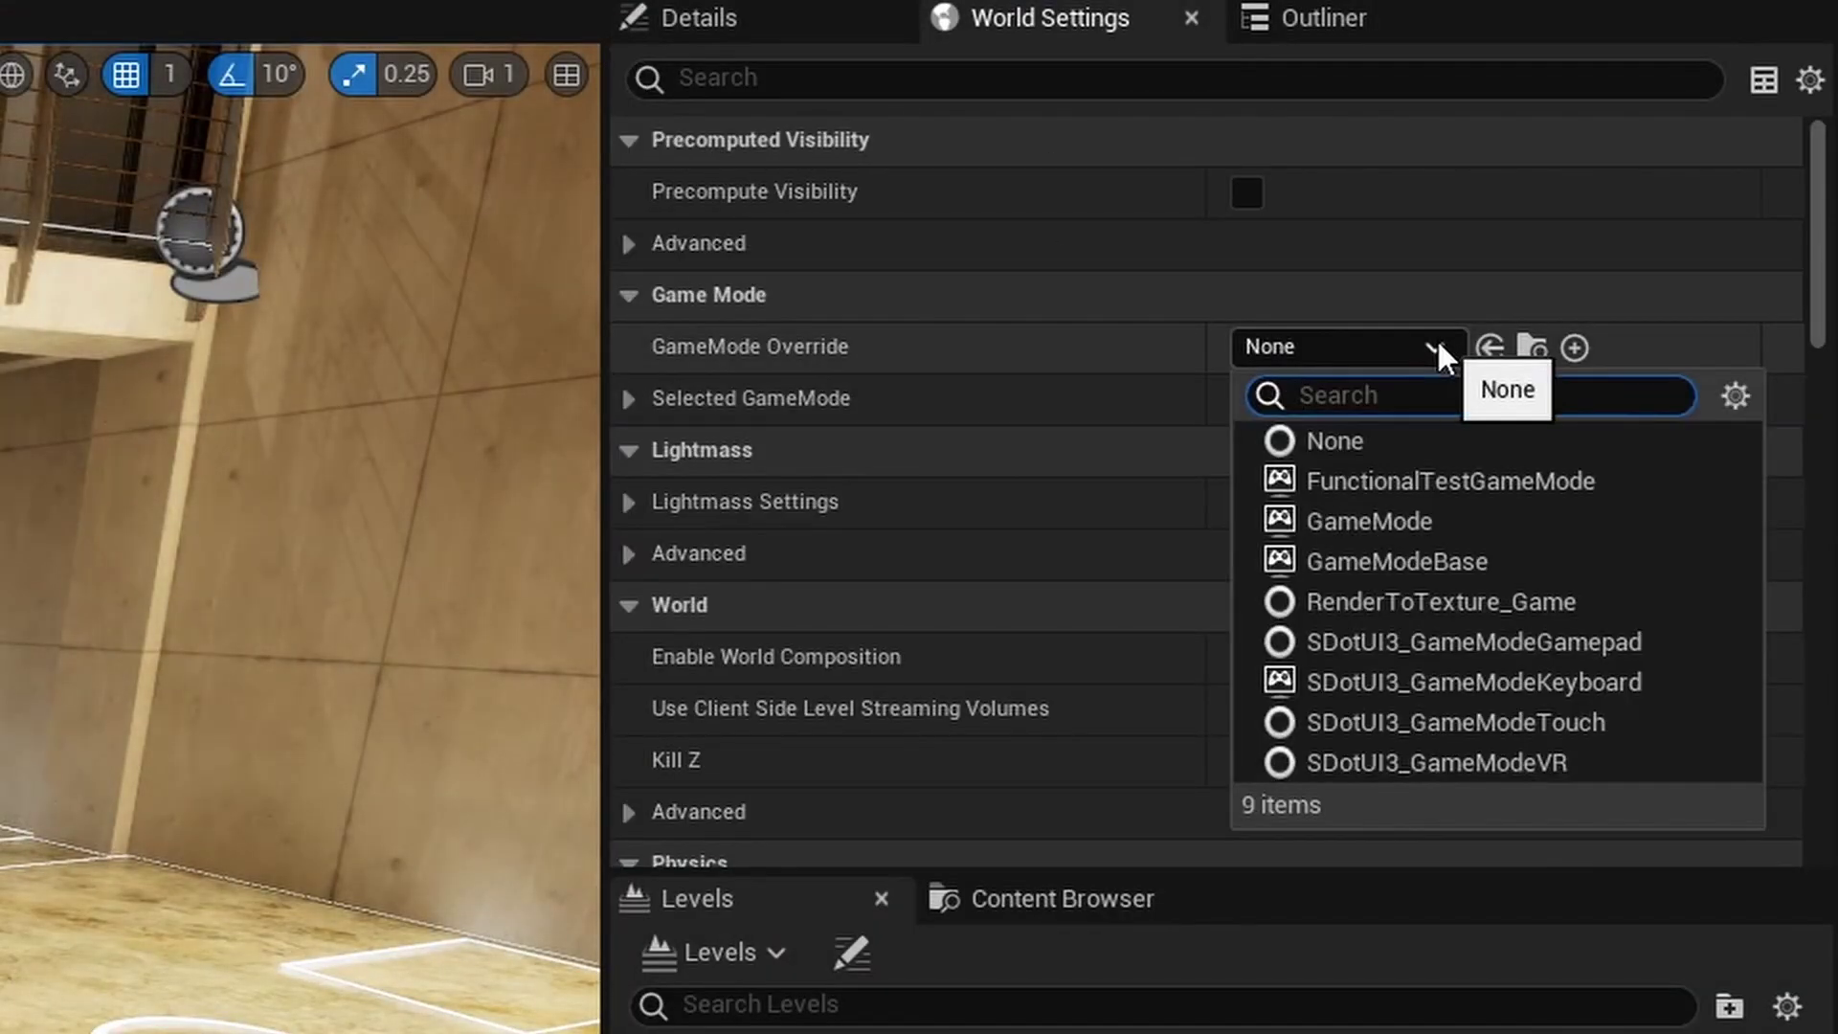
left_click(1415, 684)
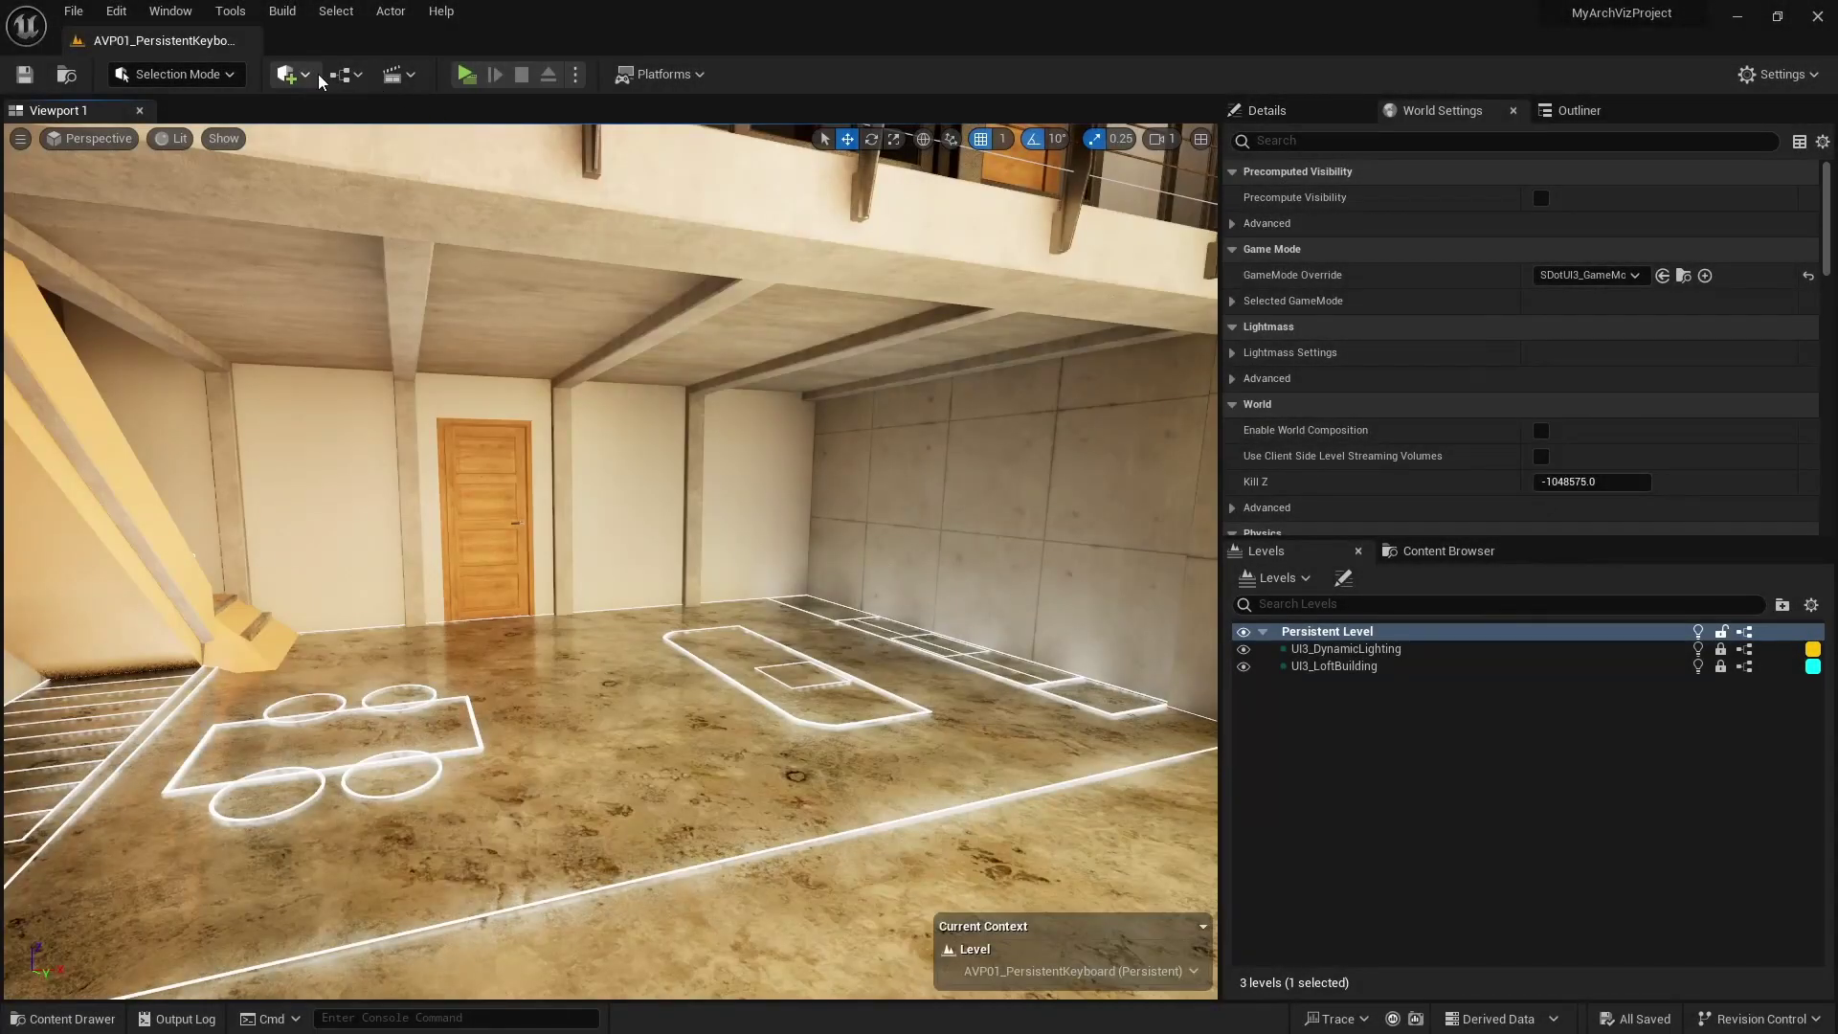
Step: Place a Player Start actor on the ground floor between the dining table outline and the sofa outline
left_click(305, 74)
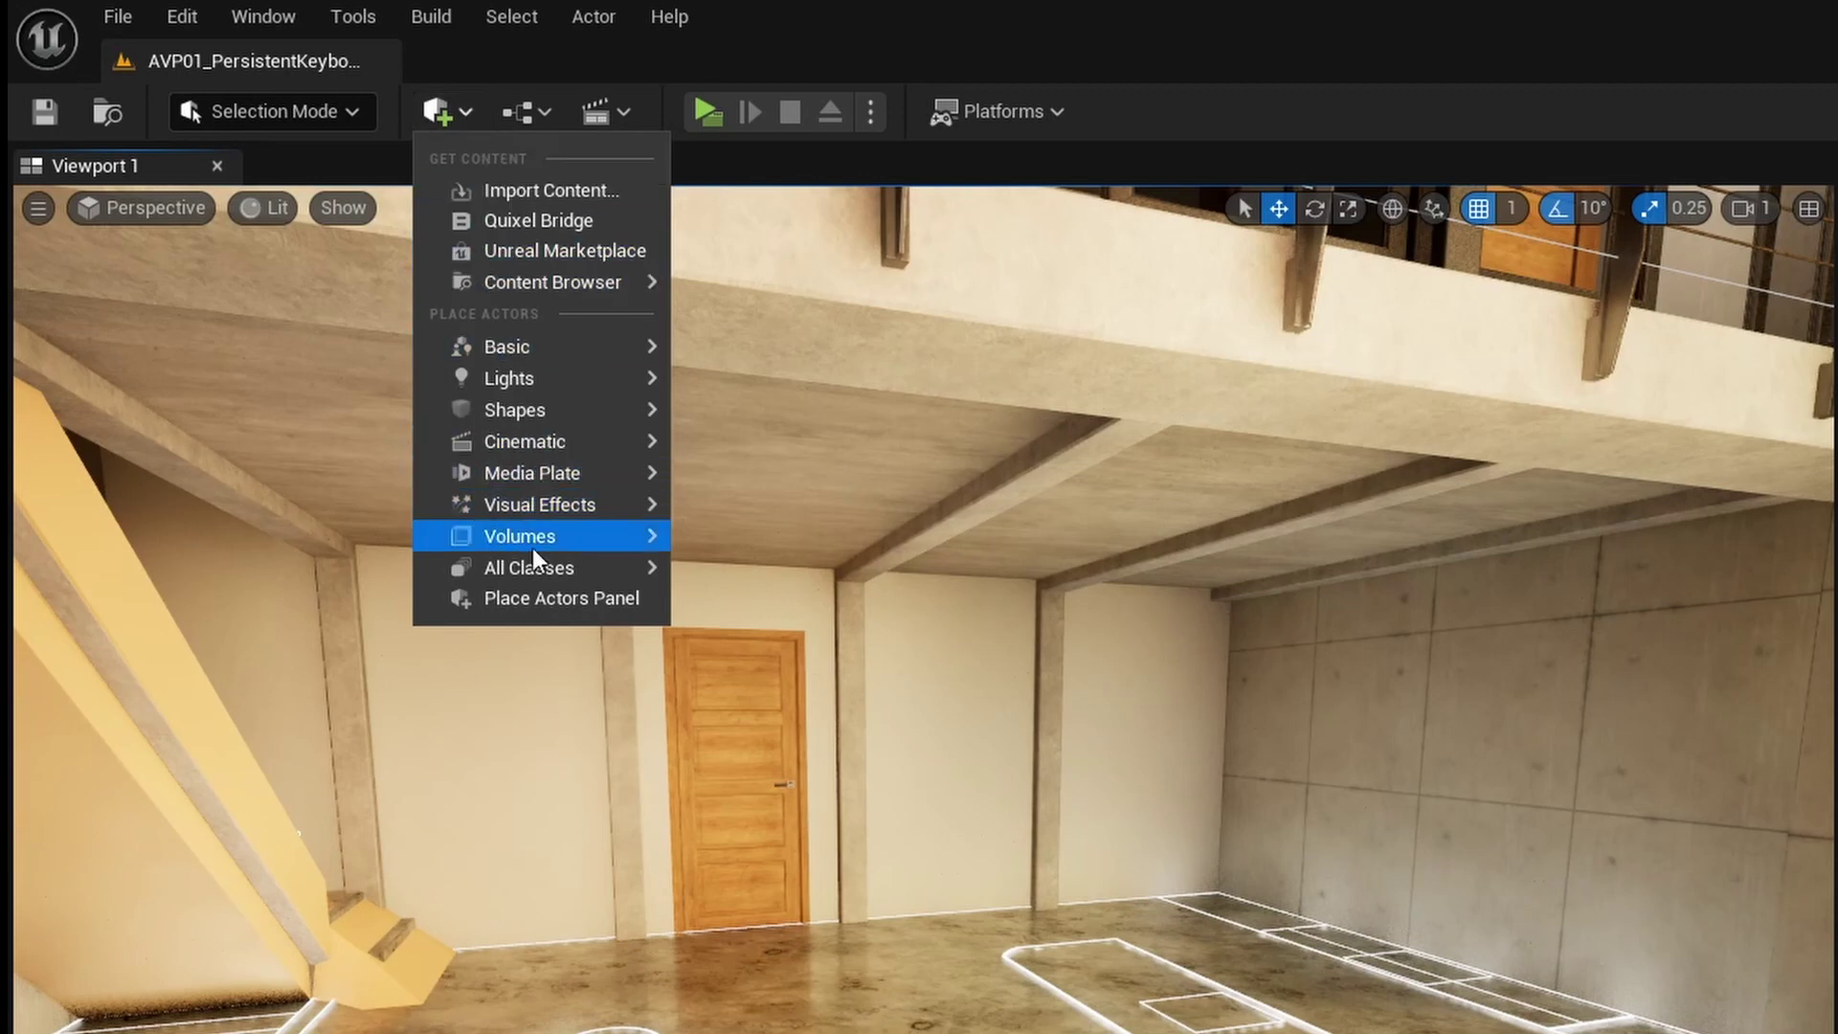
mouse_move(551, 346)
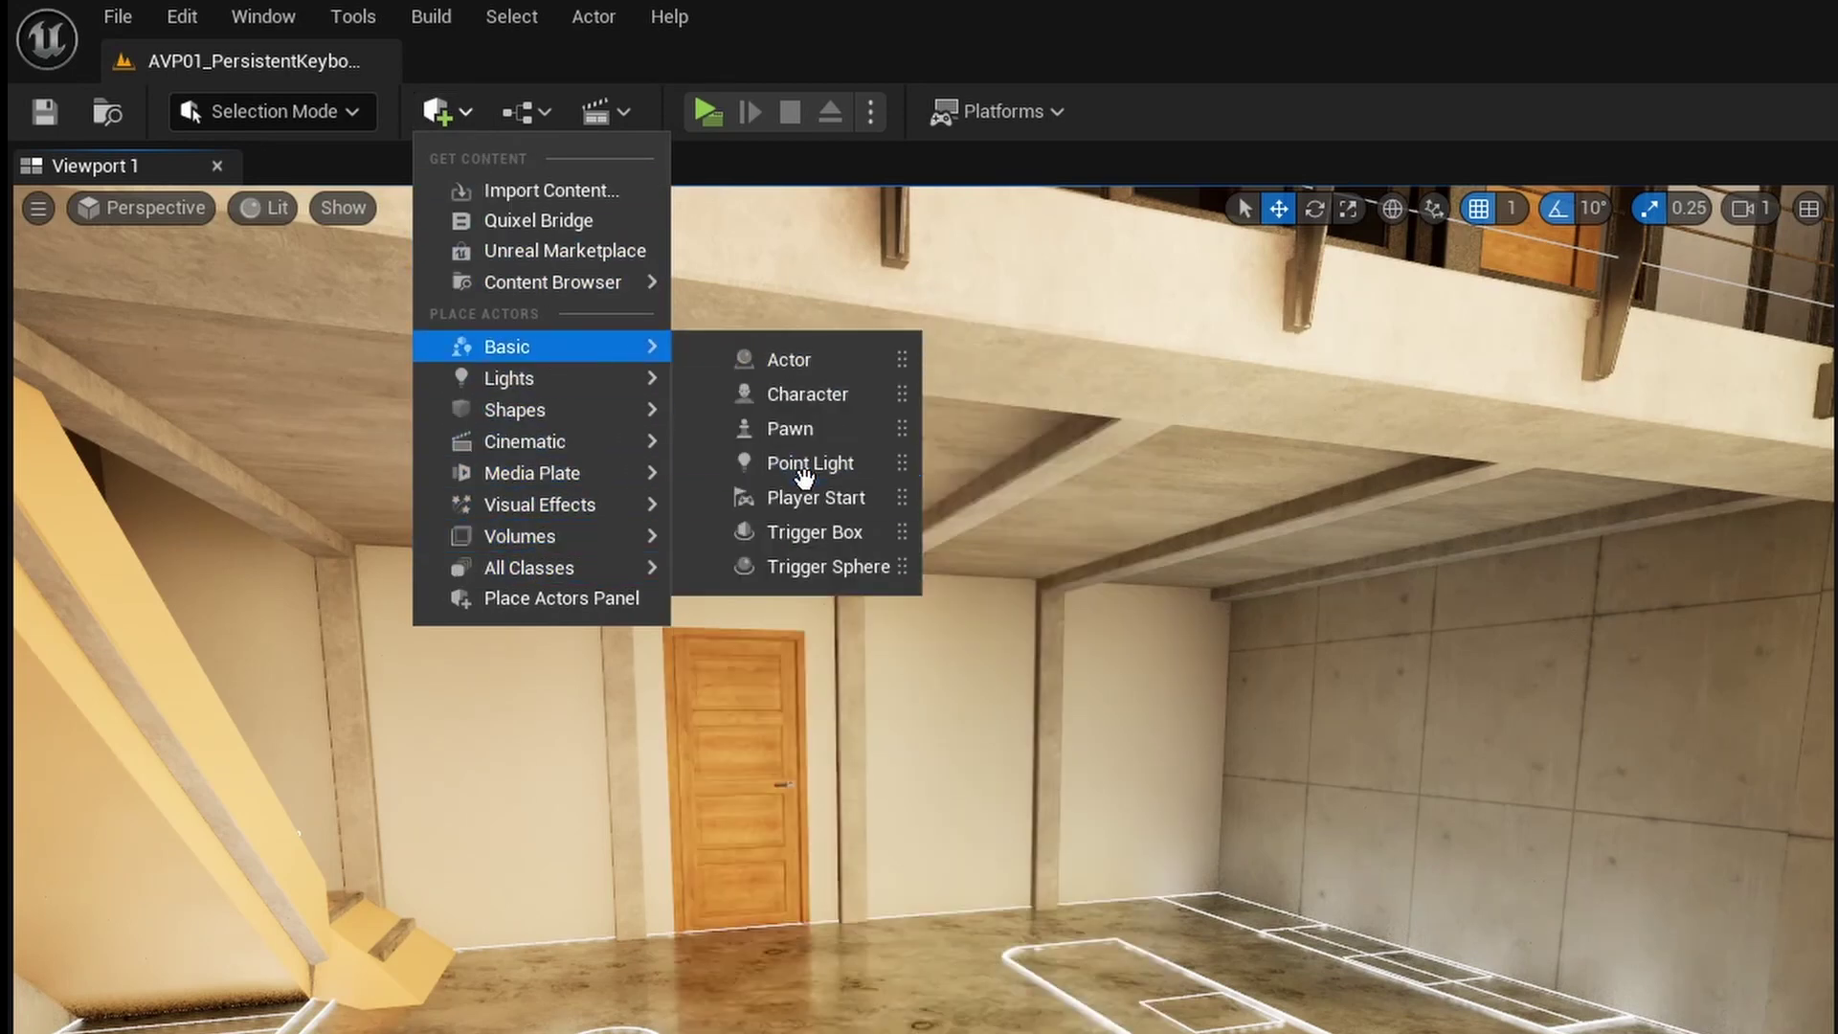
left_click_drag(815, 497, 608, 699)
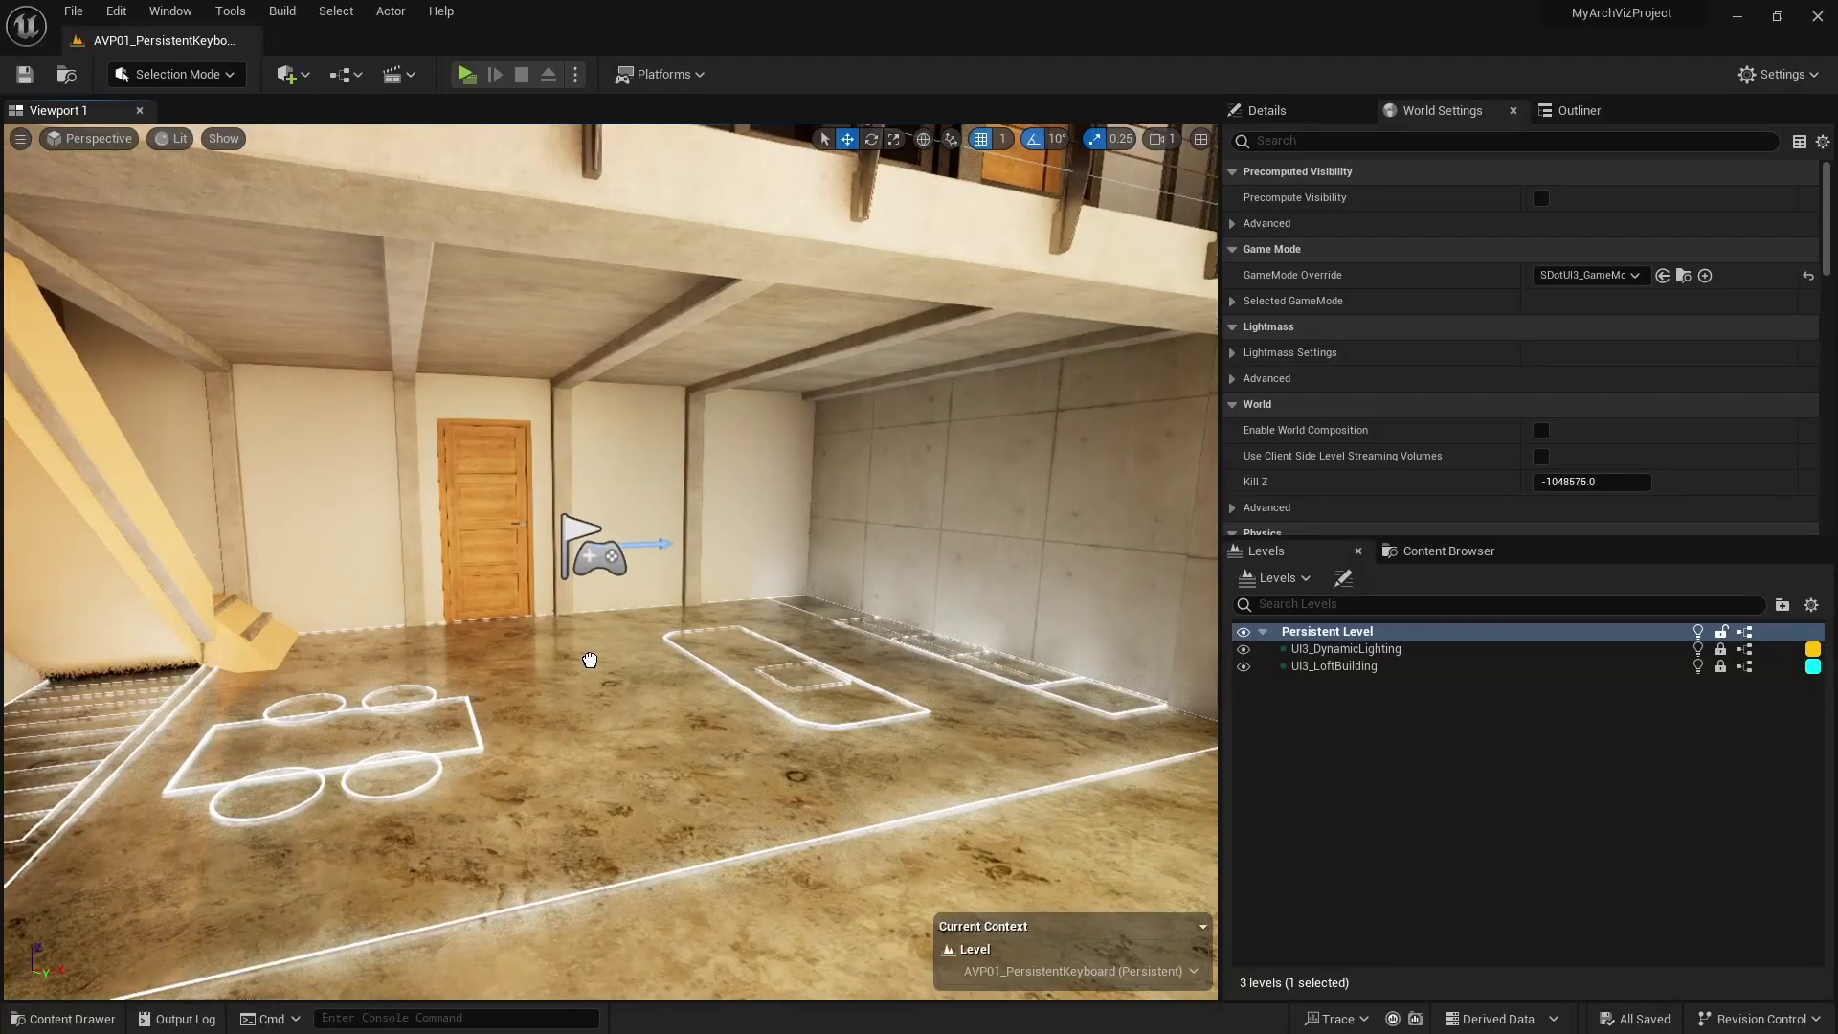
right_click_drag(608, 699, 703, 681)
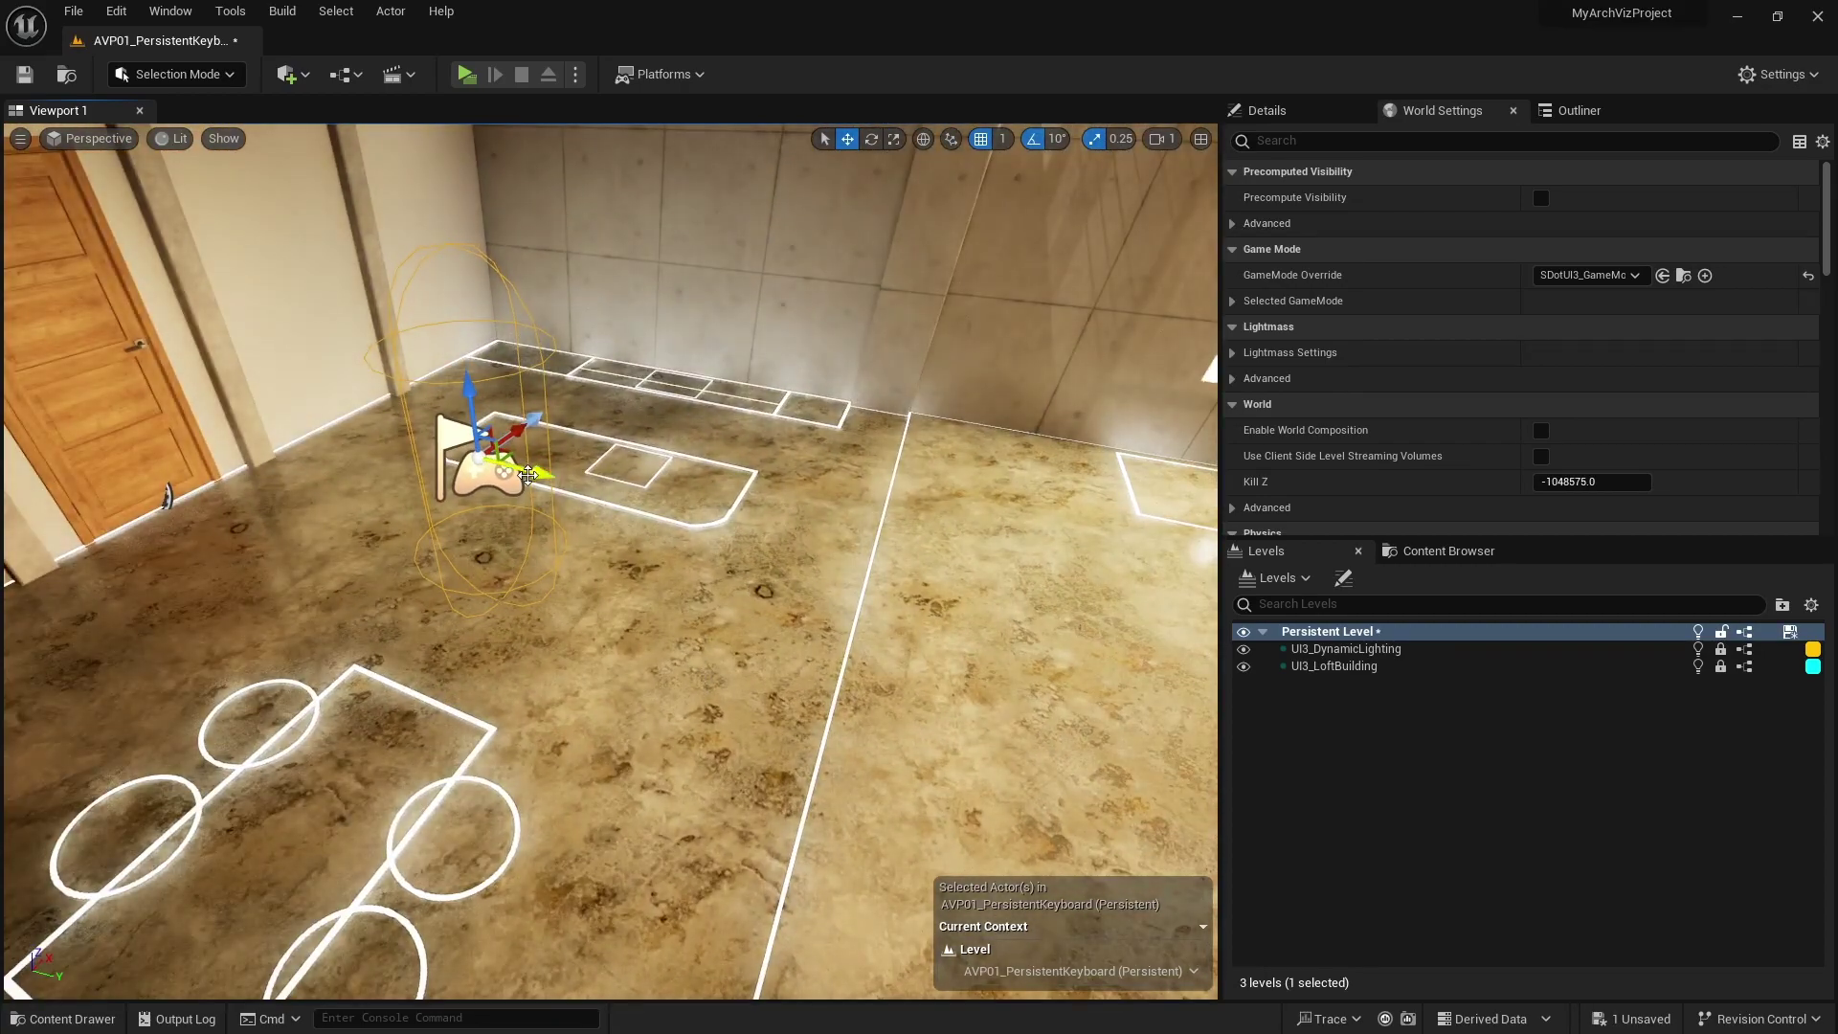
Step: Move the Player Start closer to the wooden door and rotate it to face into the open room
left_click_drag(527, 471, 472, 457)
right_click_drag(530, 495, 603, 536)
right_click_drag(465, 491, 508, 426)
key("e")
left_click_drag(465, 491, 616, 538)
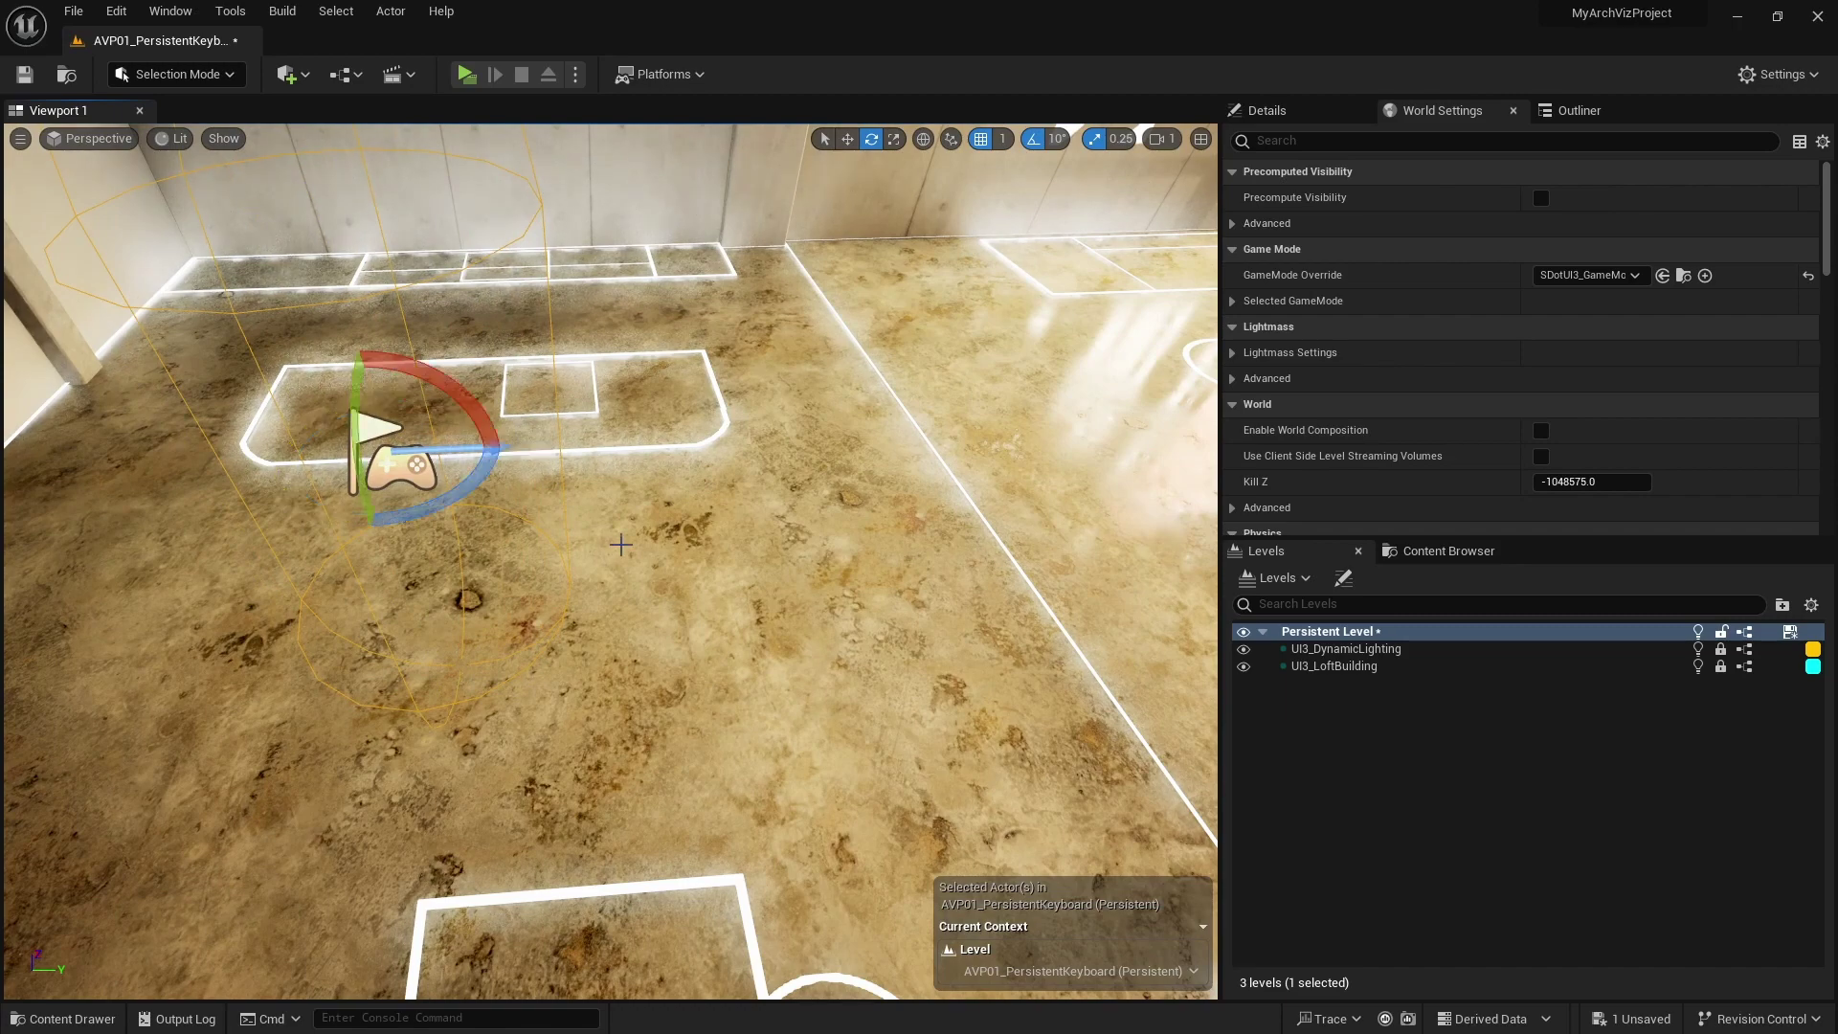
mouse_move(616, 538)
right_mouse_down()
mouse_move(647, 531)
mouse_move(636, 497)
mouse_move(670, 500)
mouse_move(594, 546)
right_mouse_up()
key("r")
key("w")
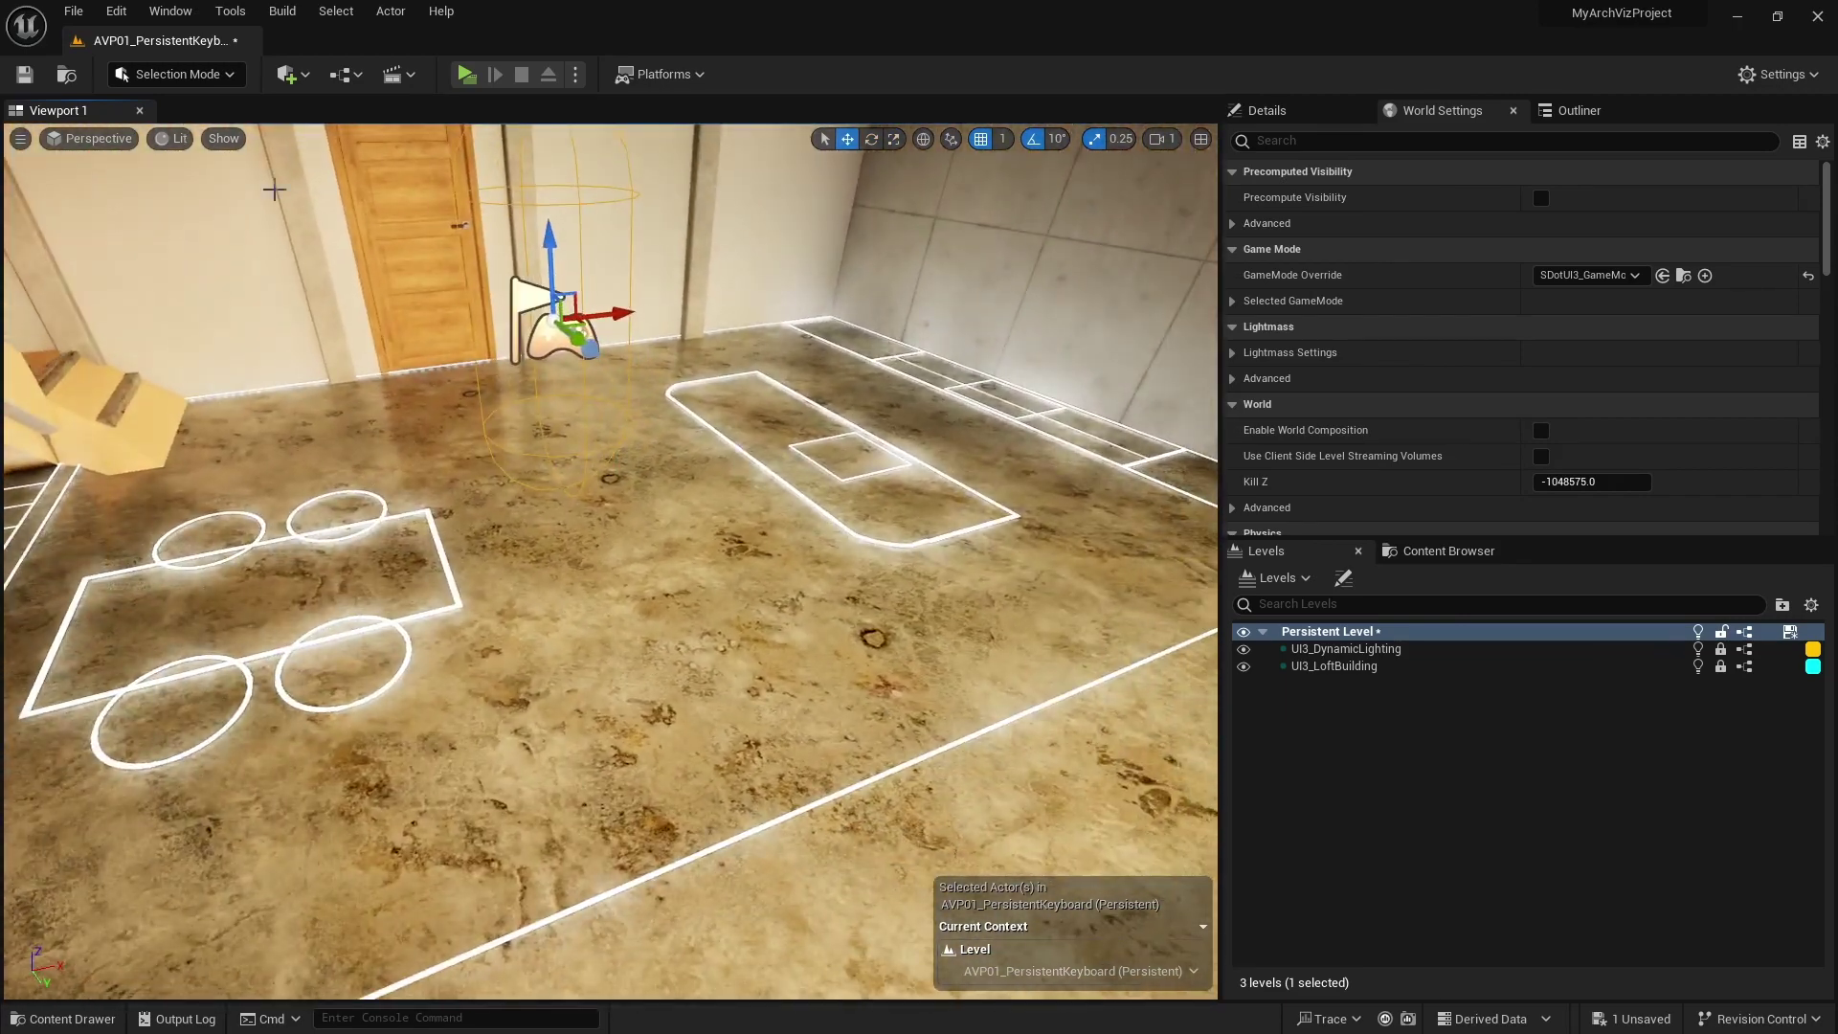
Step: Place a Blocking Volume on the ground floor of the room with the Player Start
left_click(287, 74)
mouse_move(347, 354)
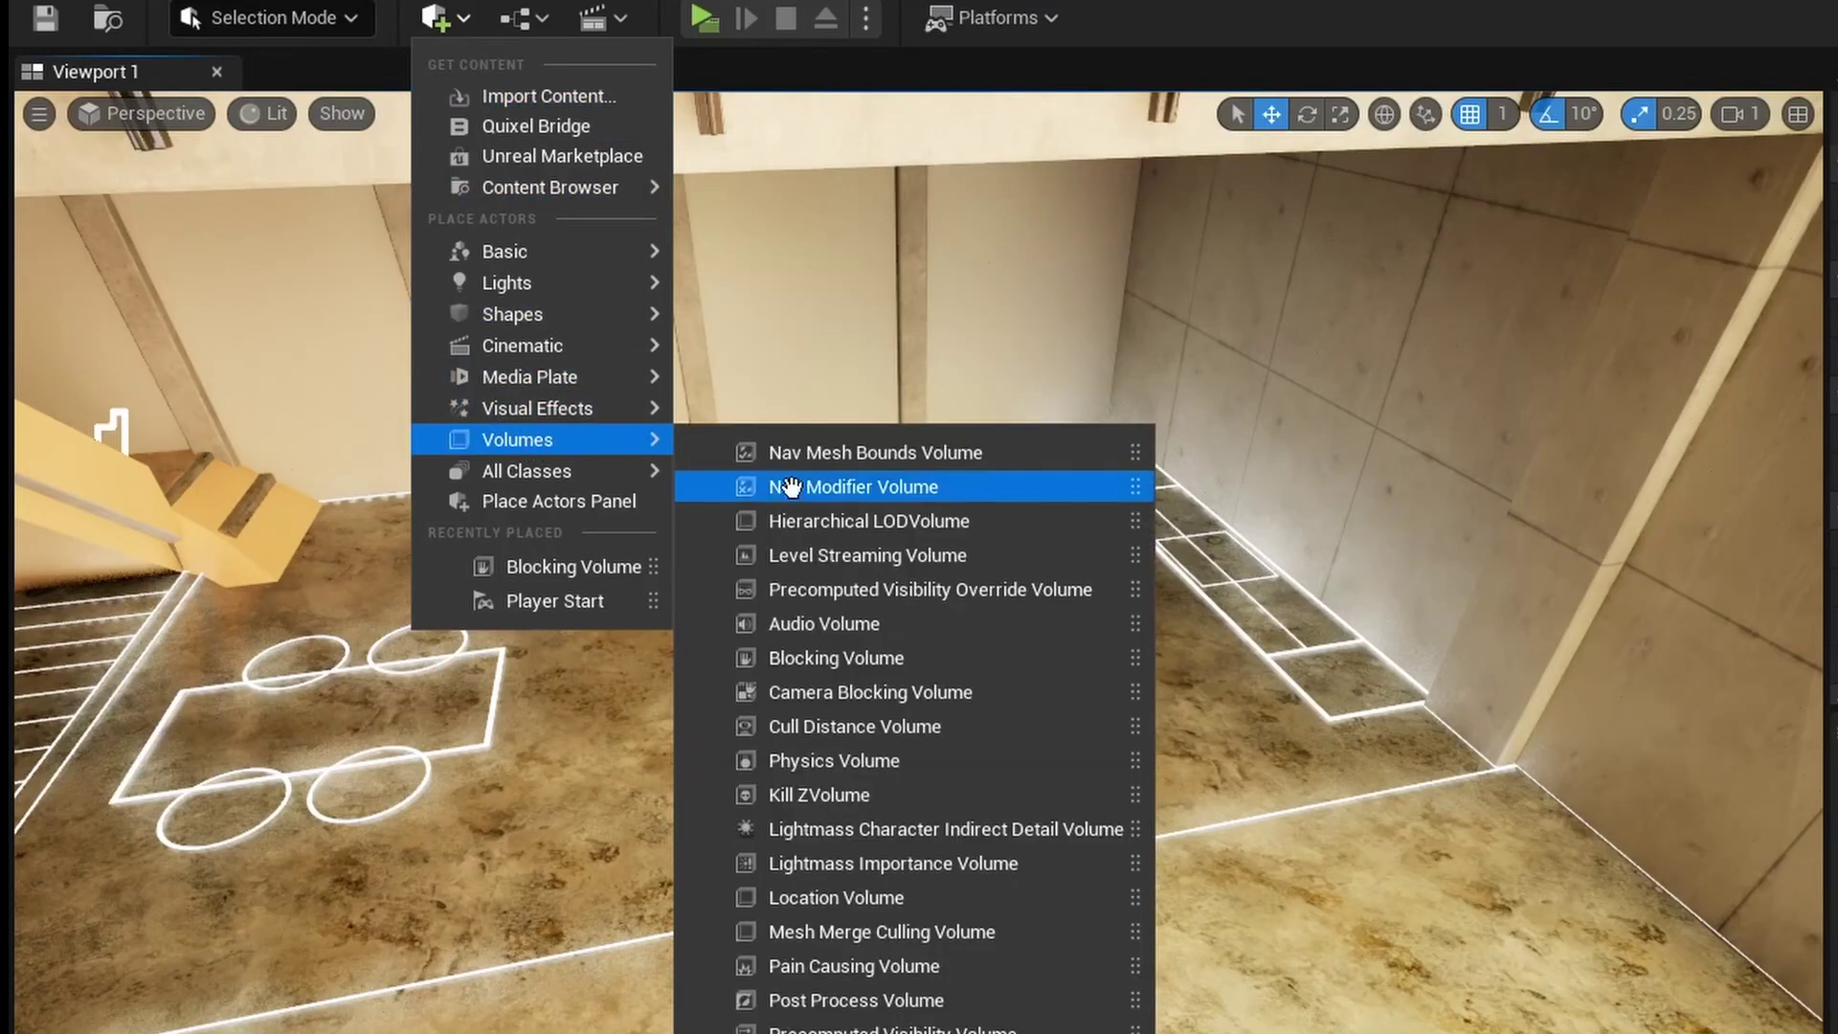
left_click_drag(831, 656, 934, 847)
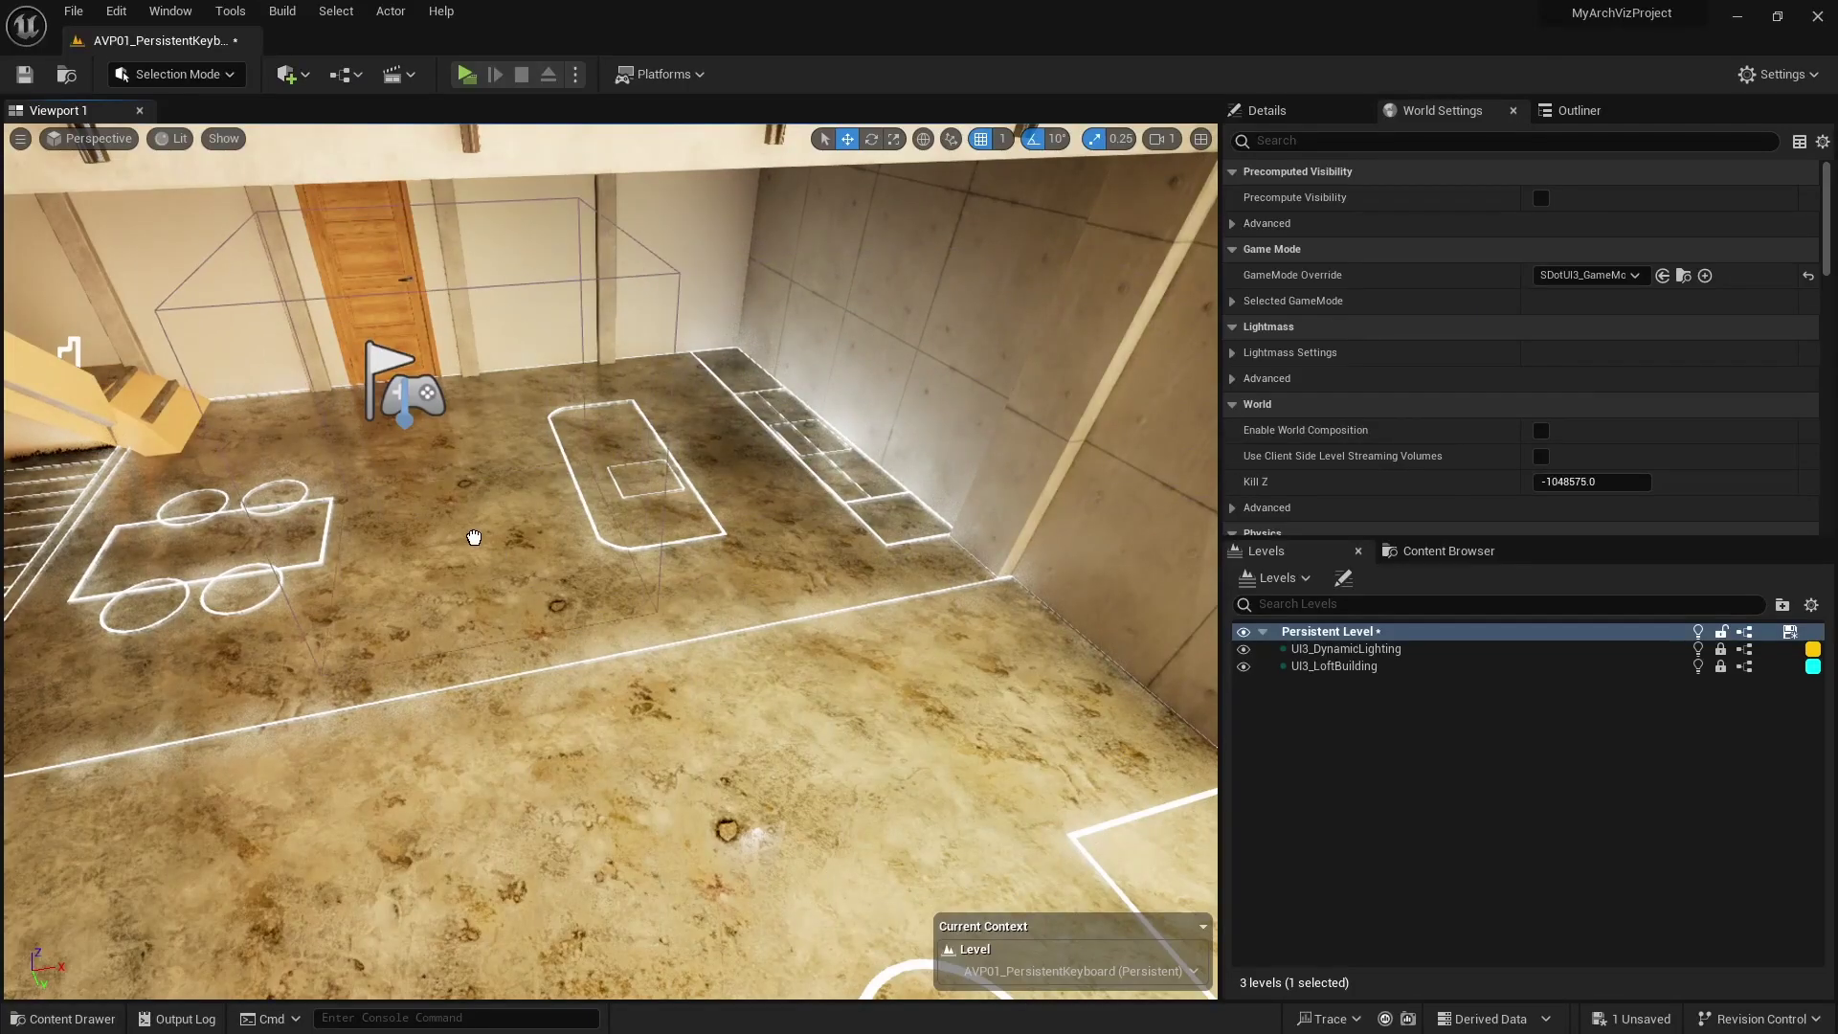
Step: Lower the Blocking Volume to floor level and shift it into the open floor between the dining table and sofa outlines
left_click_drag(474, 537, 427, 488)
right_click_drag(968, 494, 1010, 503)
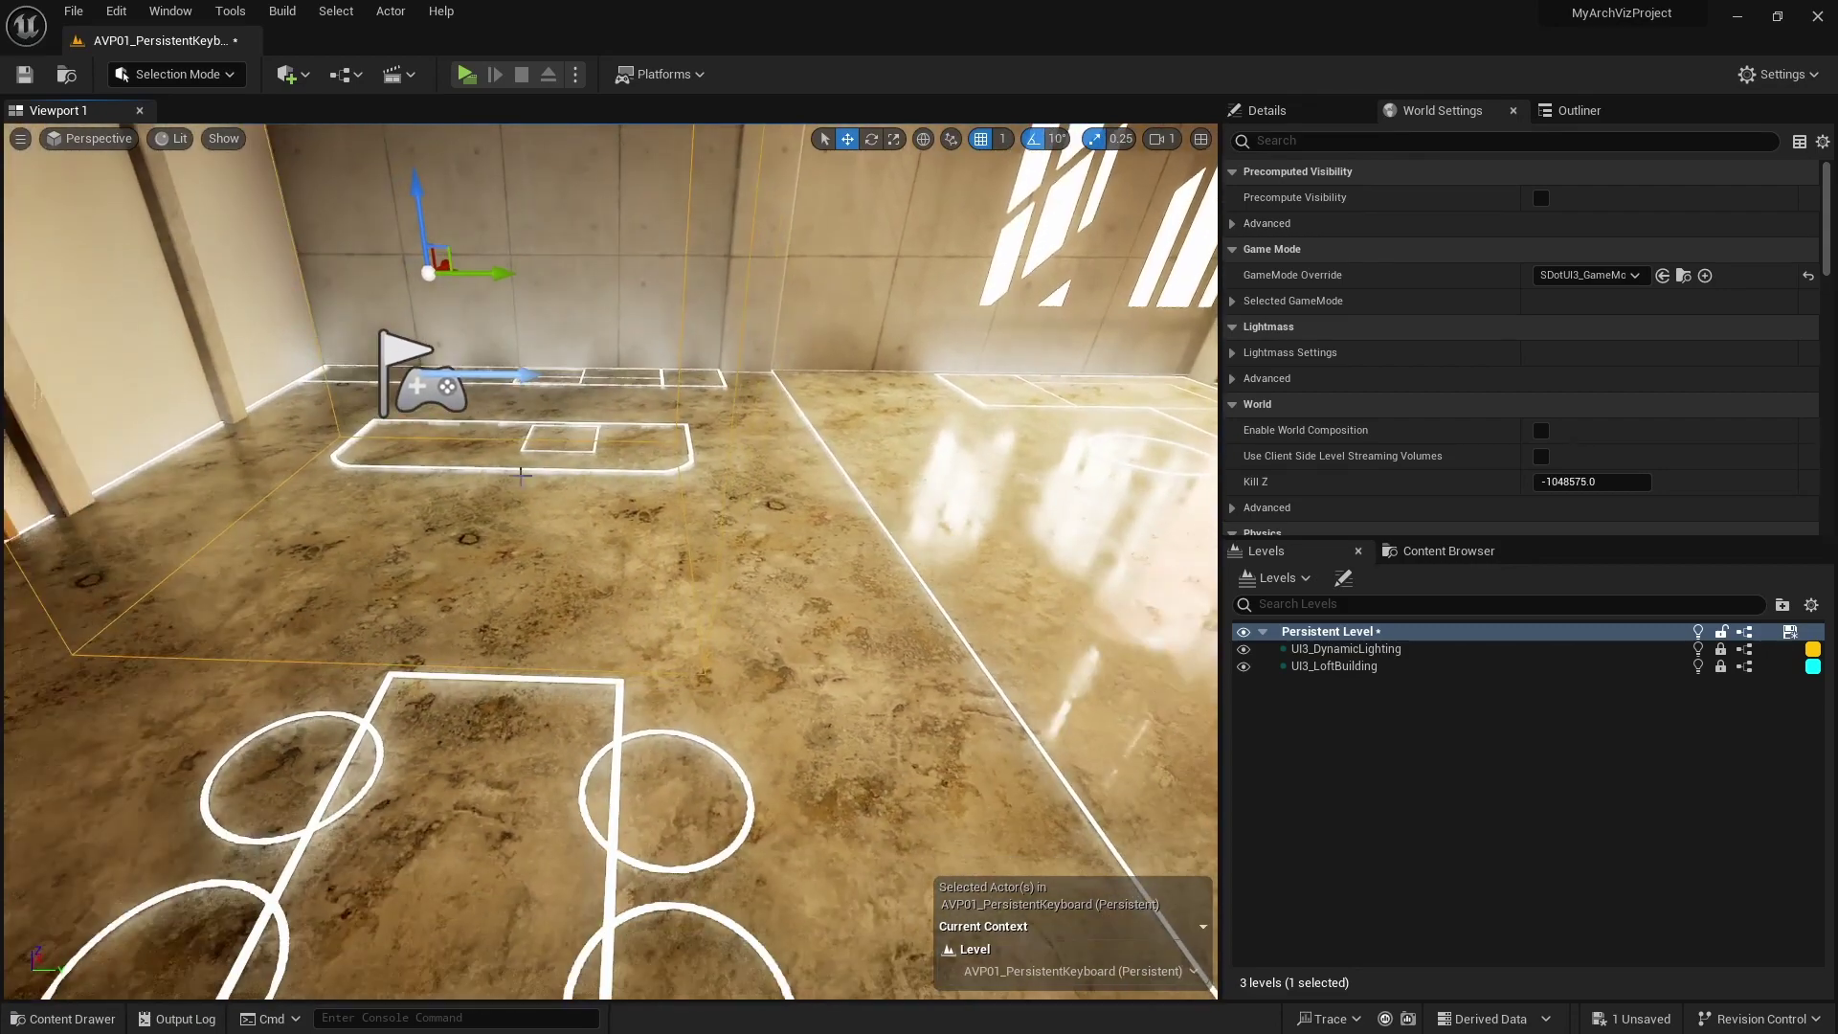
left_click_drag(480, 273, 483, 684)
left_click_drag(724, 596, 618, 750)
right_click_drag(769, 694, 796, 657)
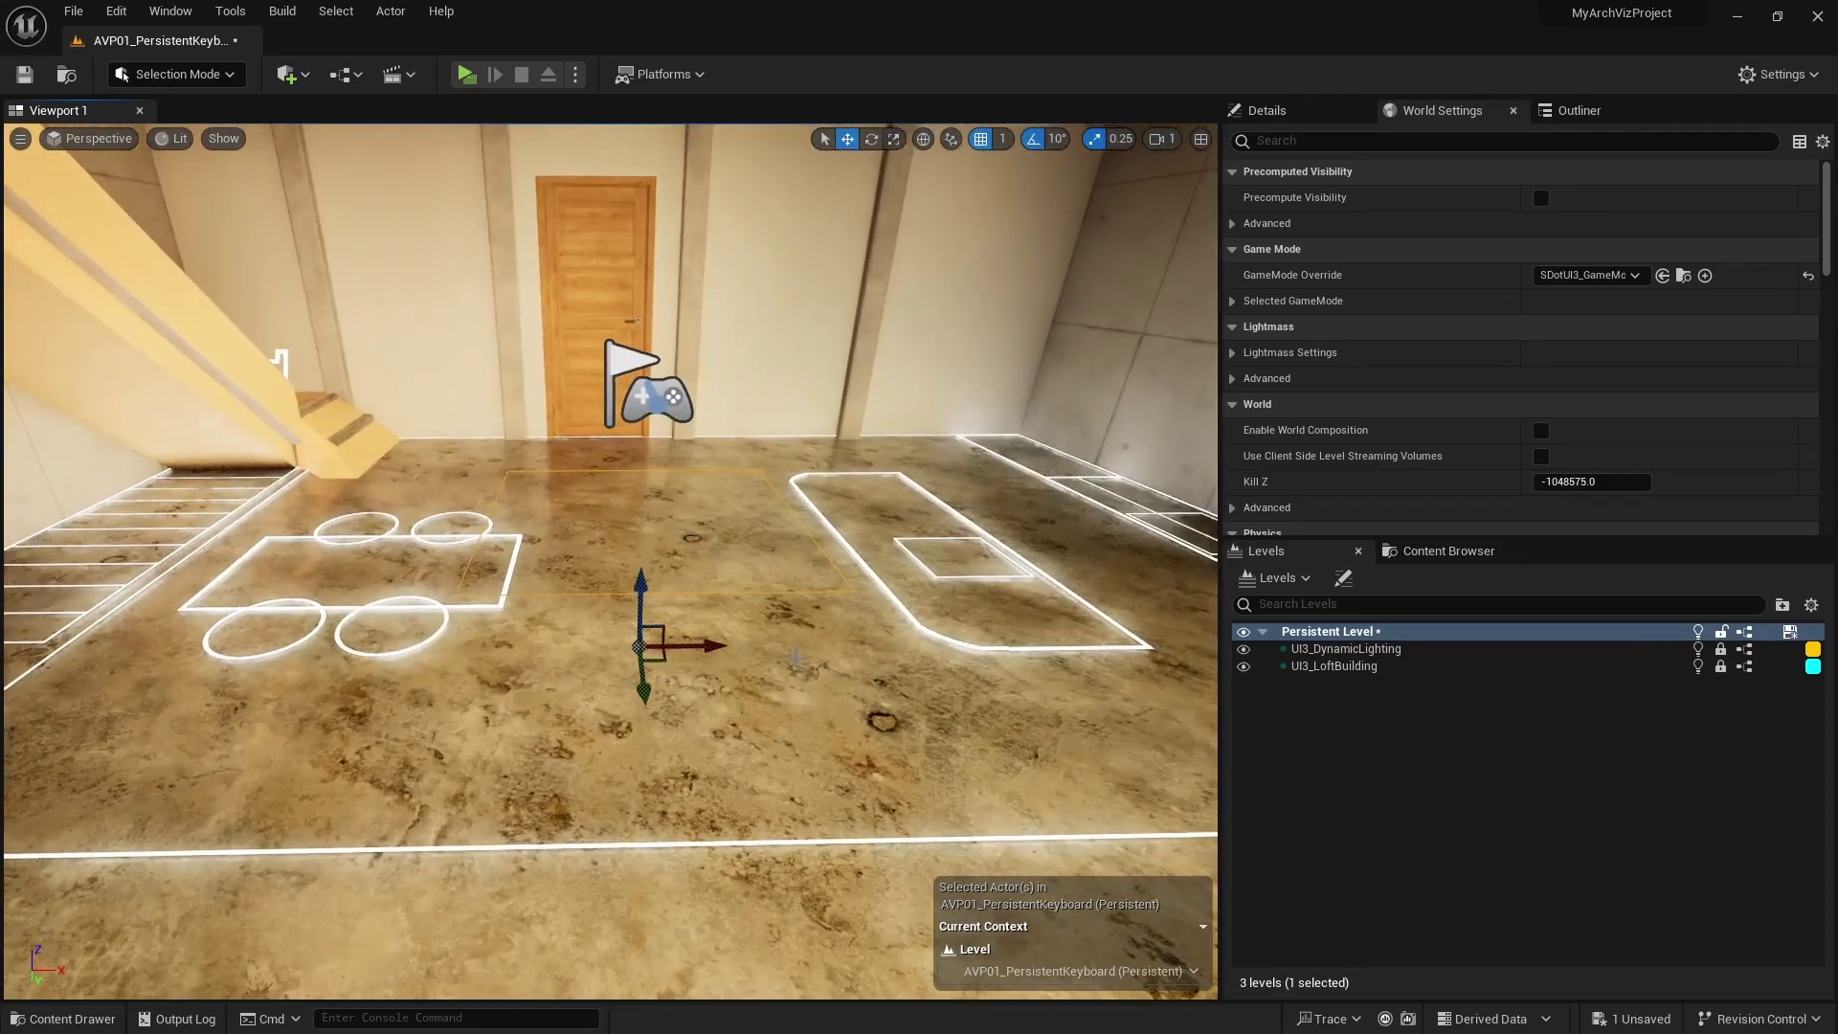
left_click_drag(709, 651, 681, 649)
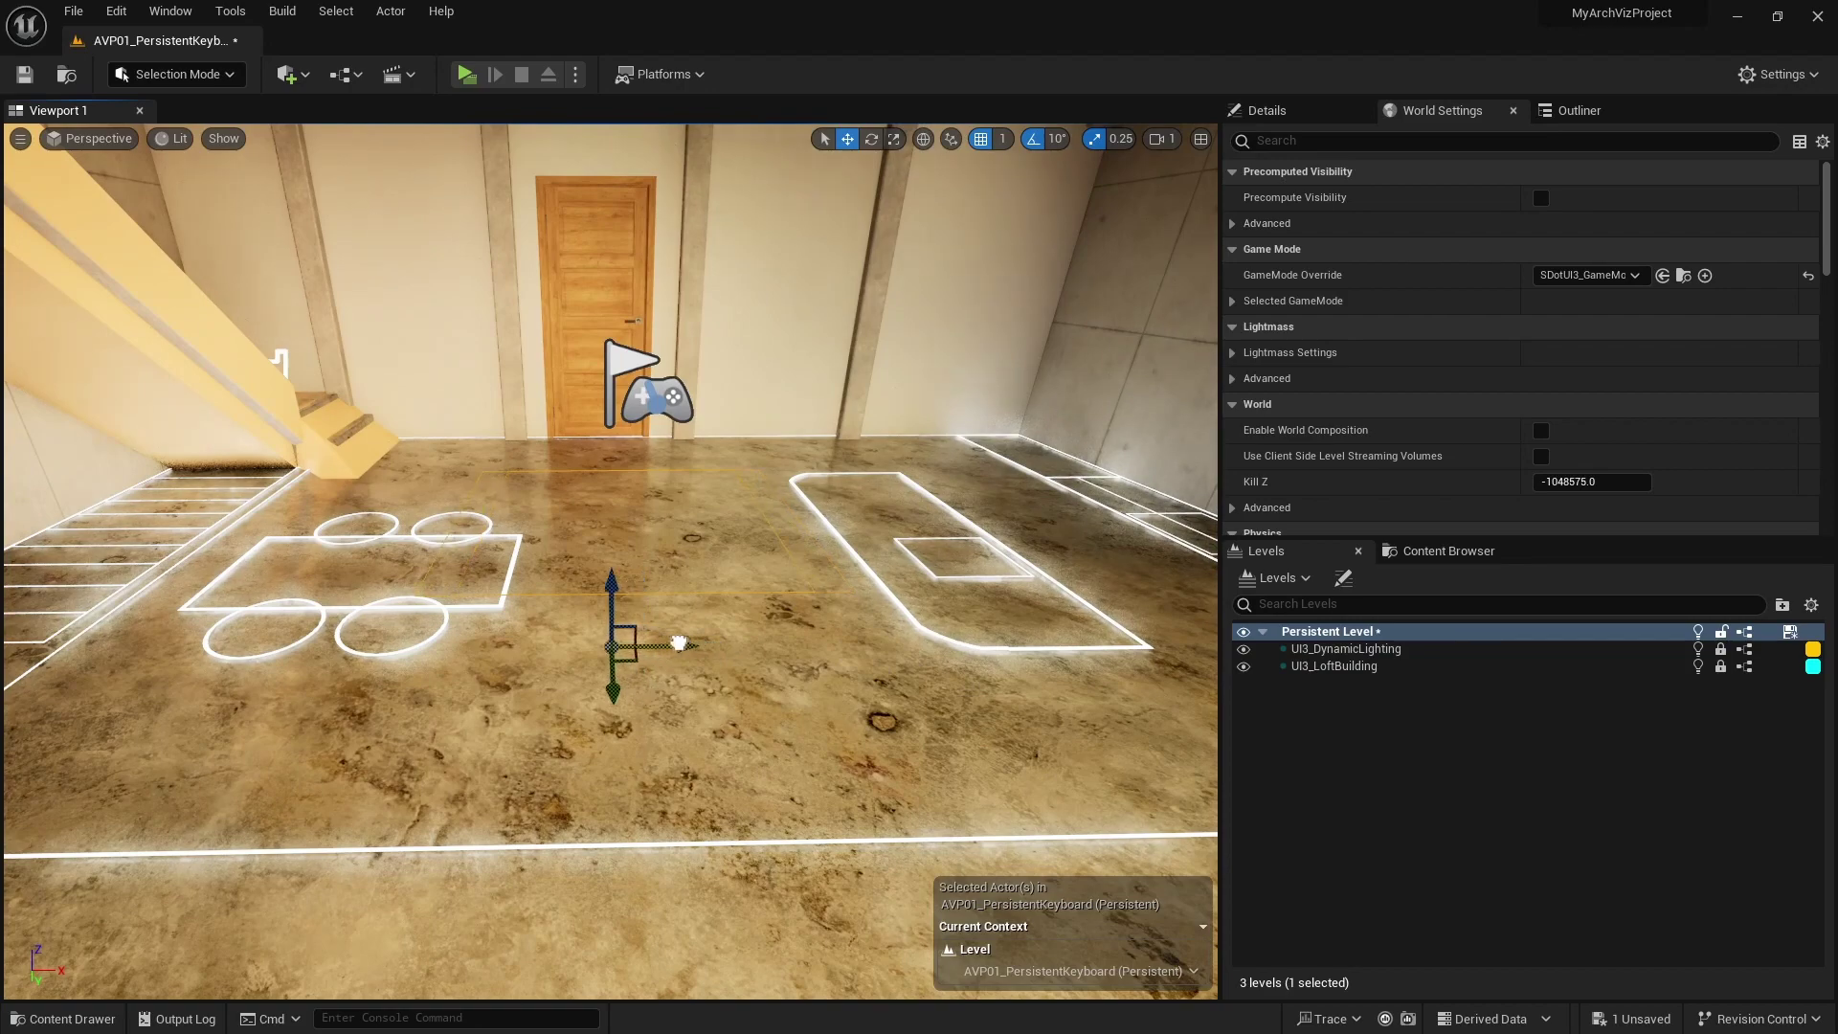
right_click_drag(765, 661, 866, 609)
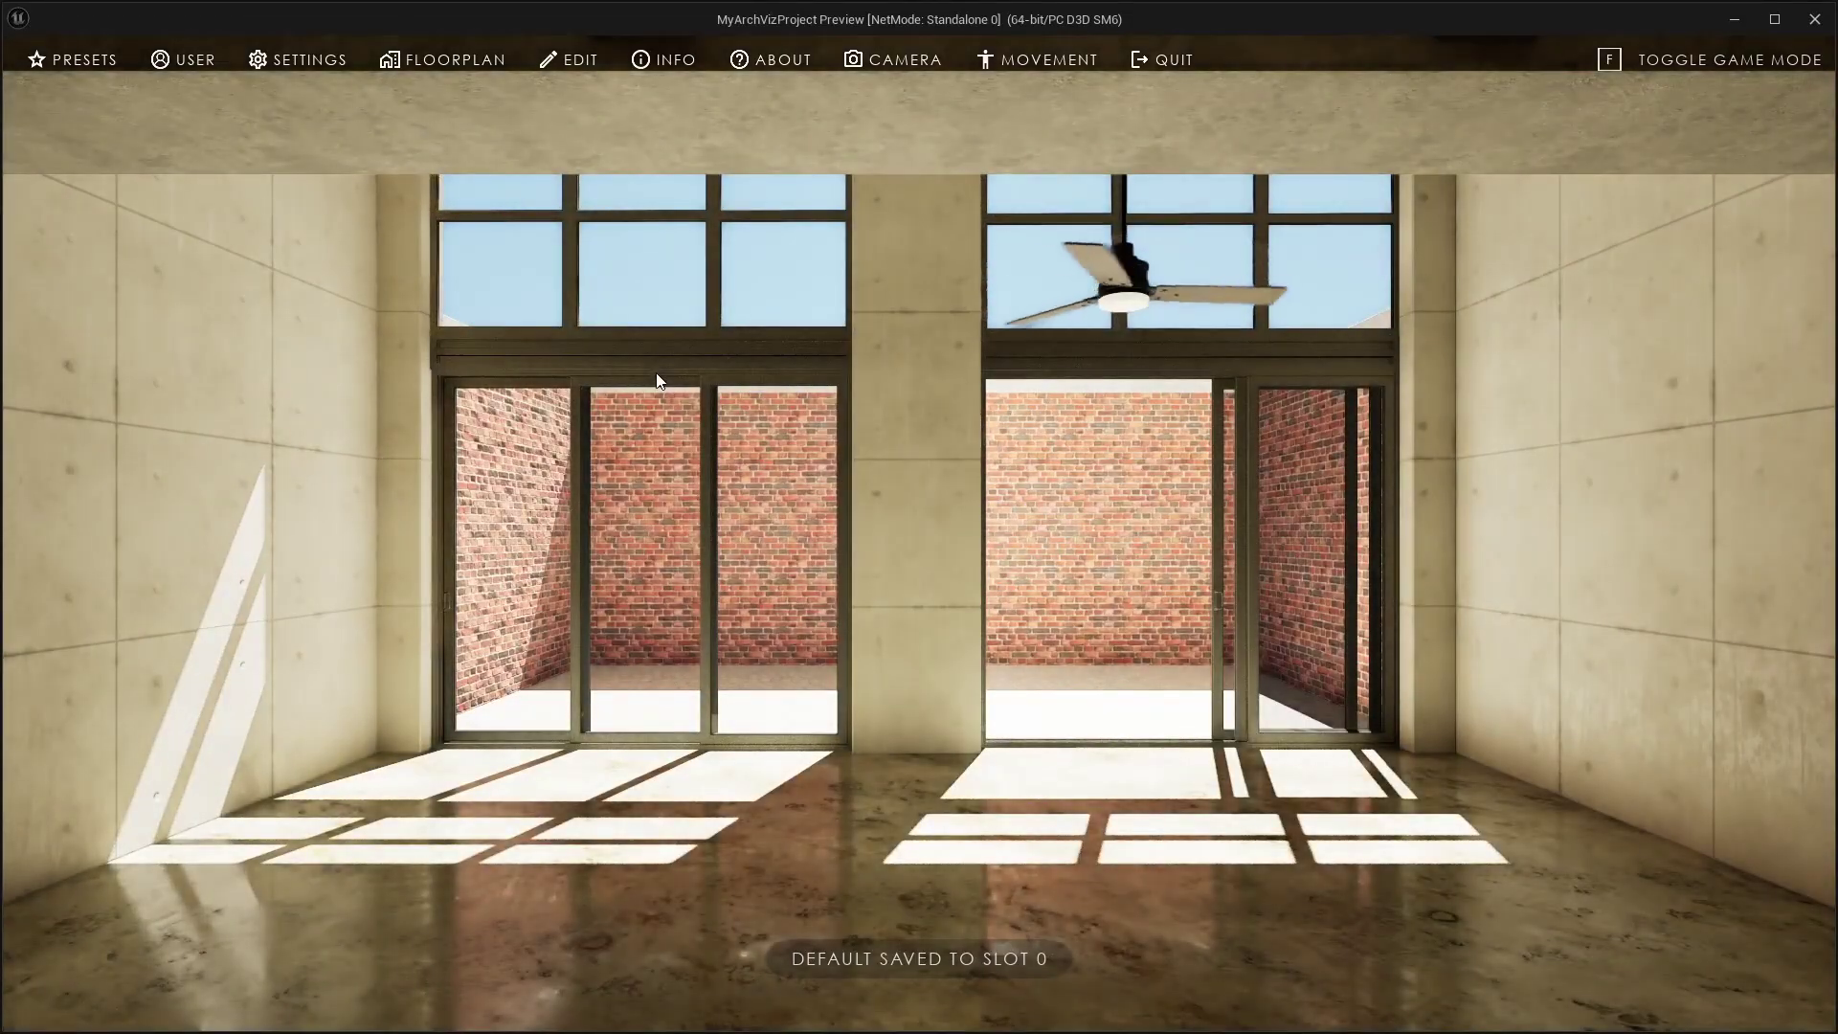
Step: Preview the level in a standalone window, looking around and walking through the room
left_click_drag(649, 389, 6, 349)
key("w")
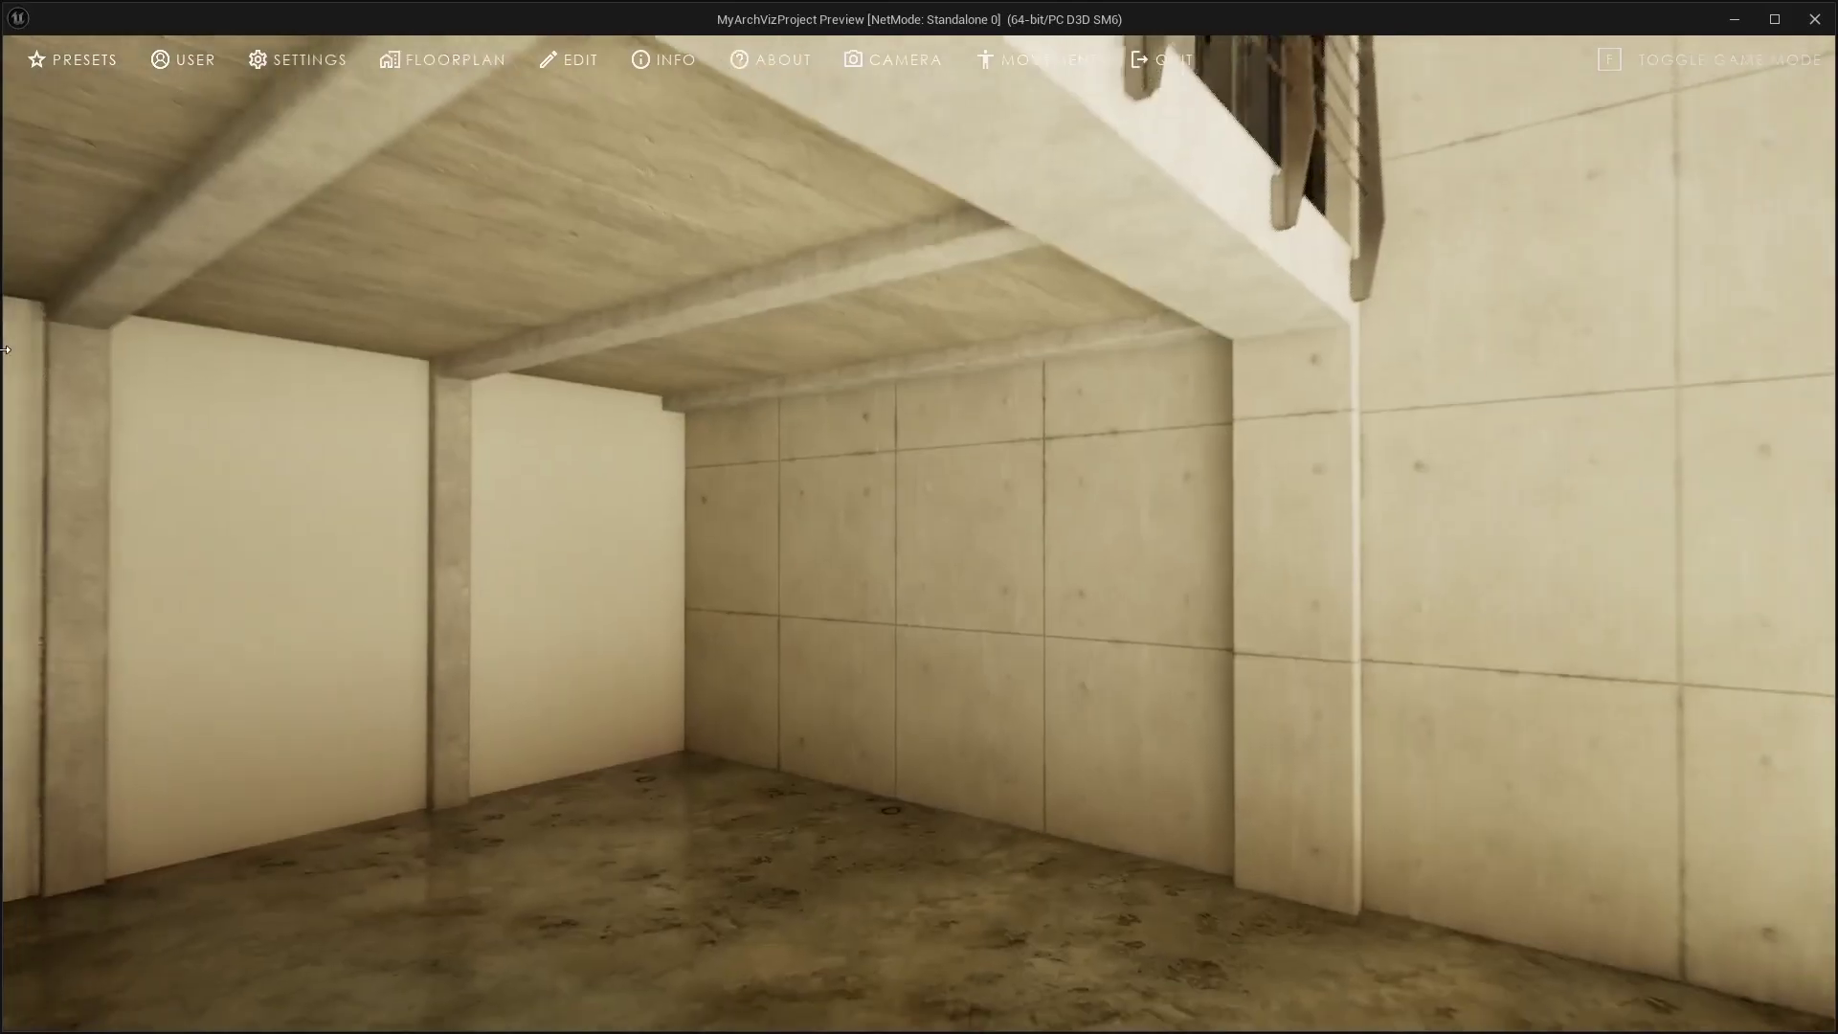
left_click_drag(497, 439, 450, 479)
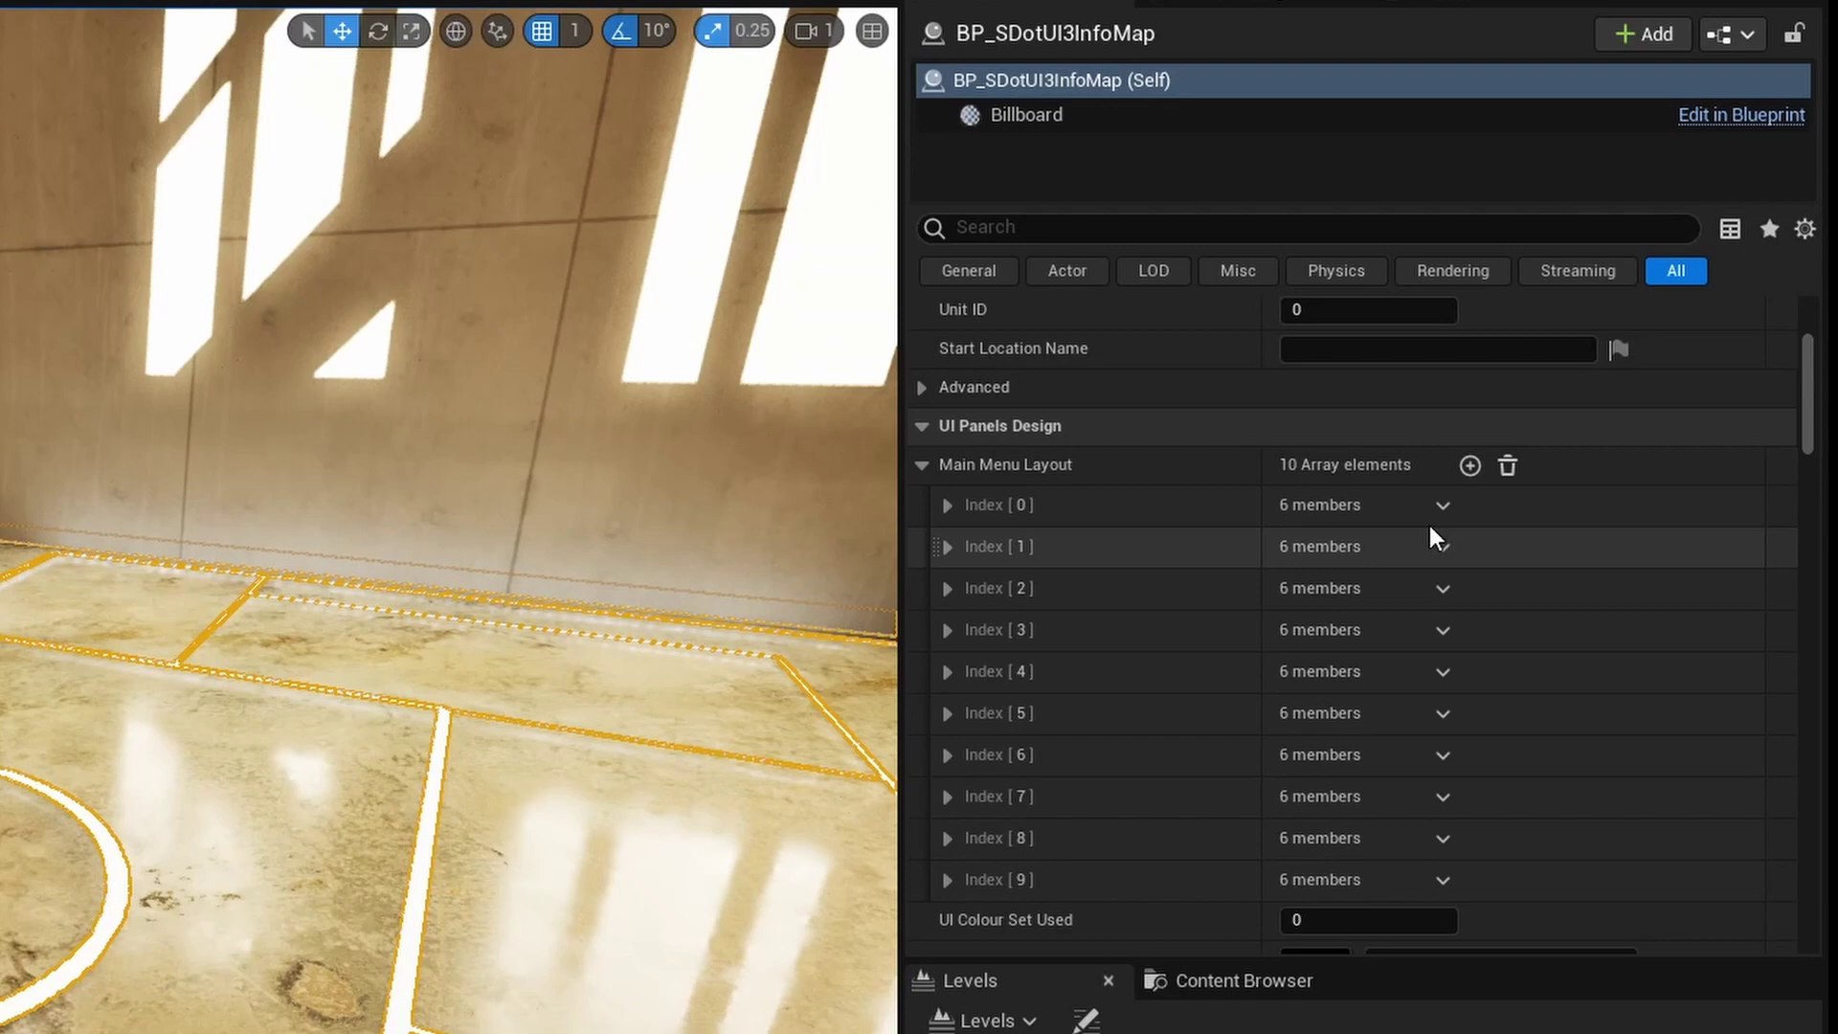
Step: Clear the Main Menu Layout array of BP_SDotUI3InfoMap and add one new element, expanding its members
left_click(1508, 465)
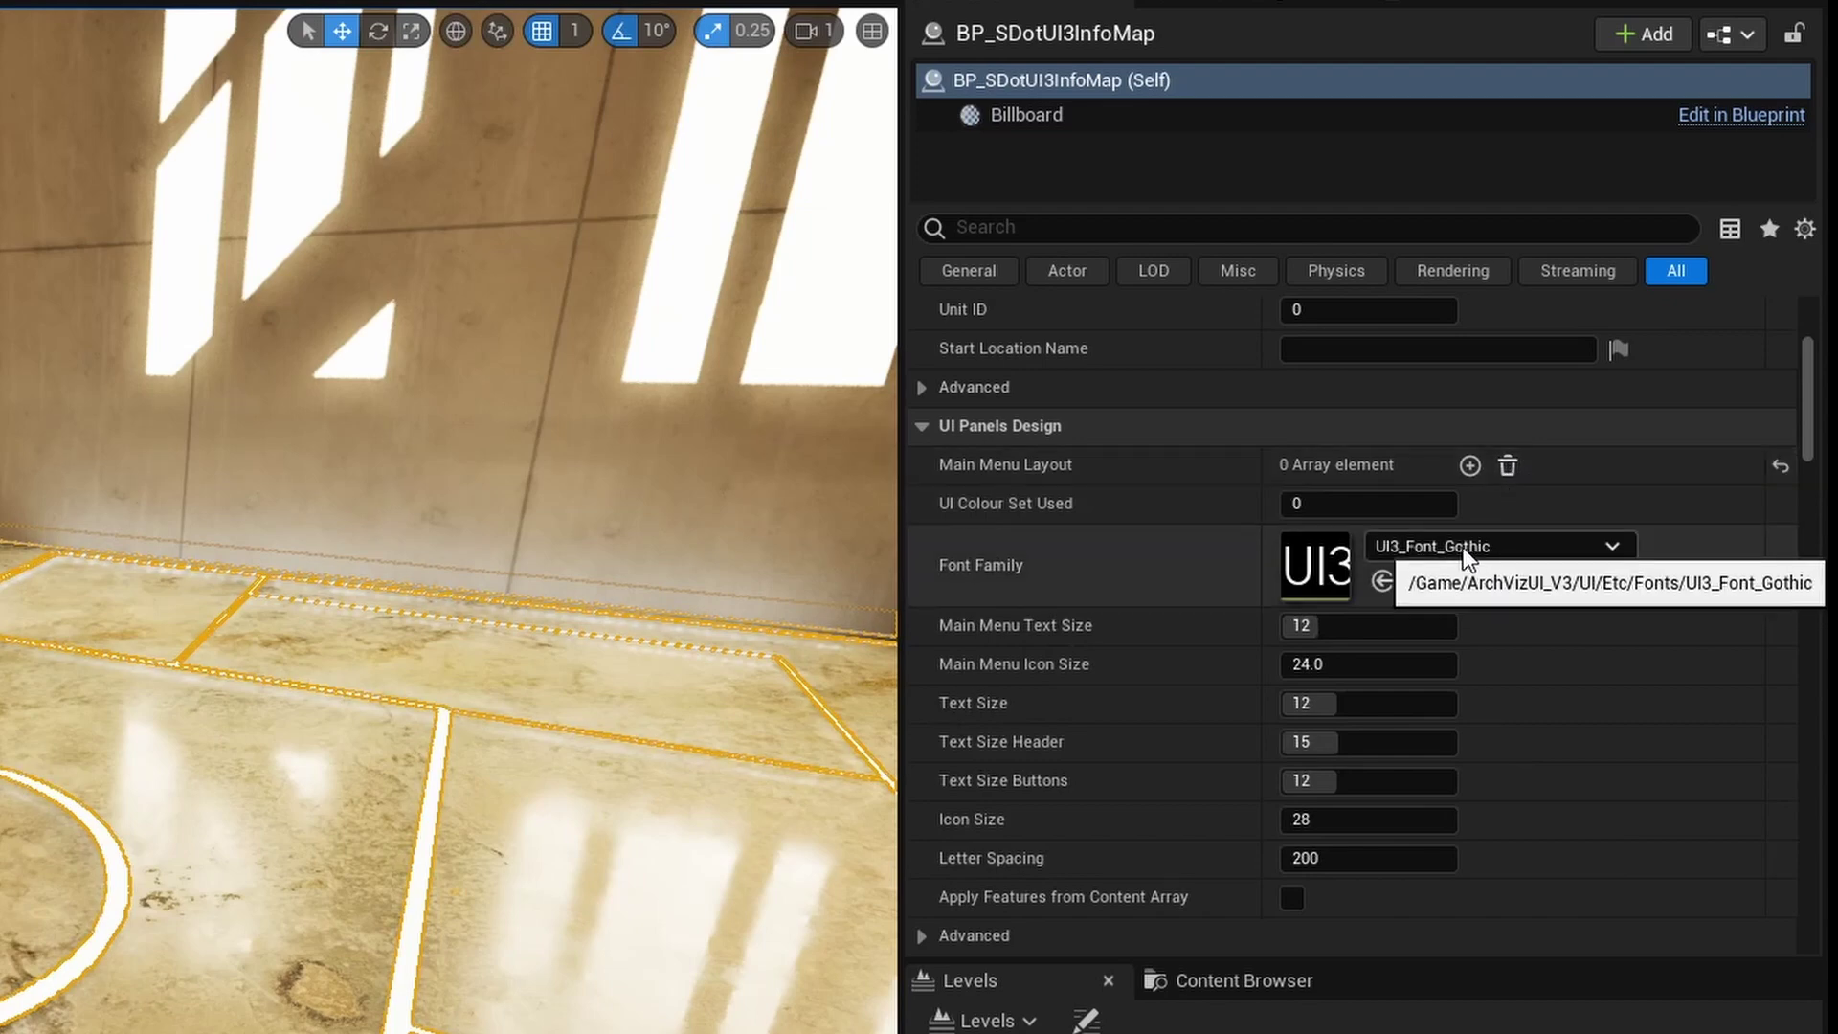
left_click(1469, 465)
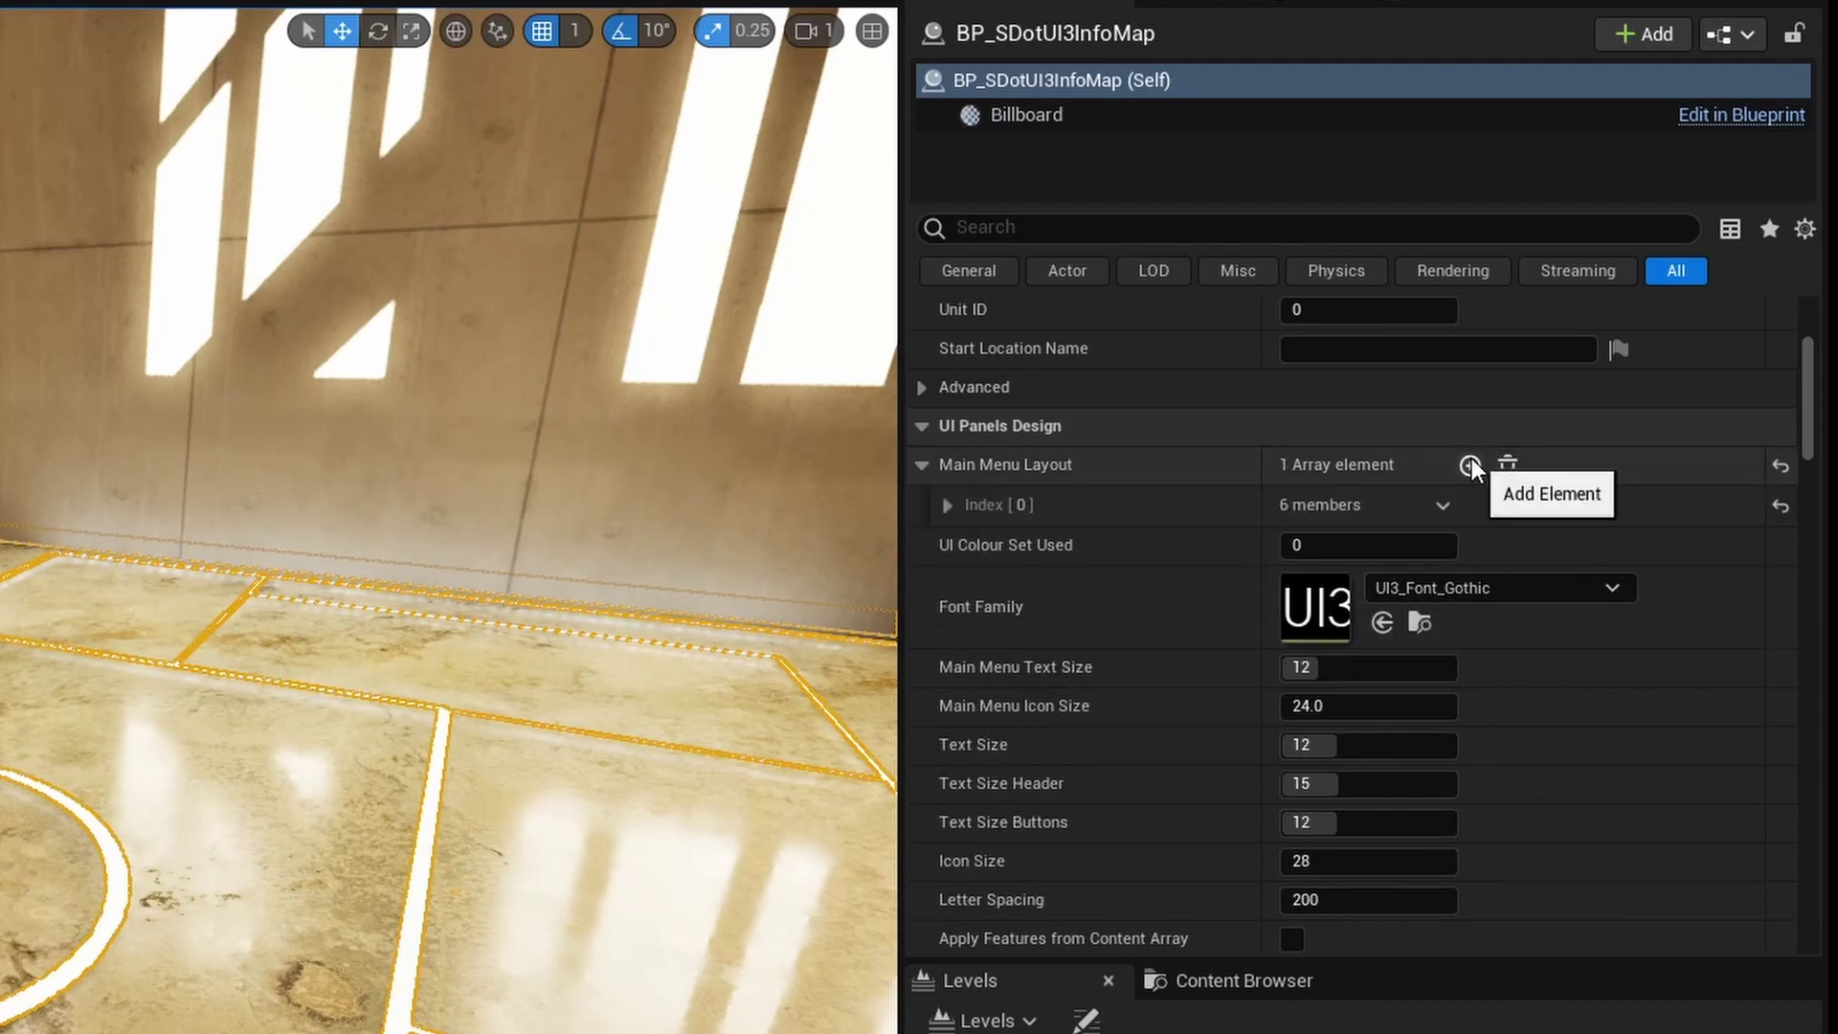
left_click(969, 502)
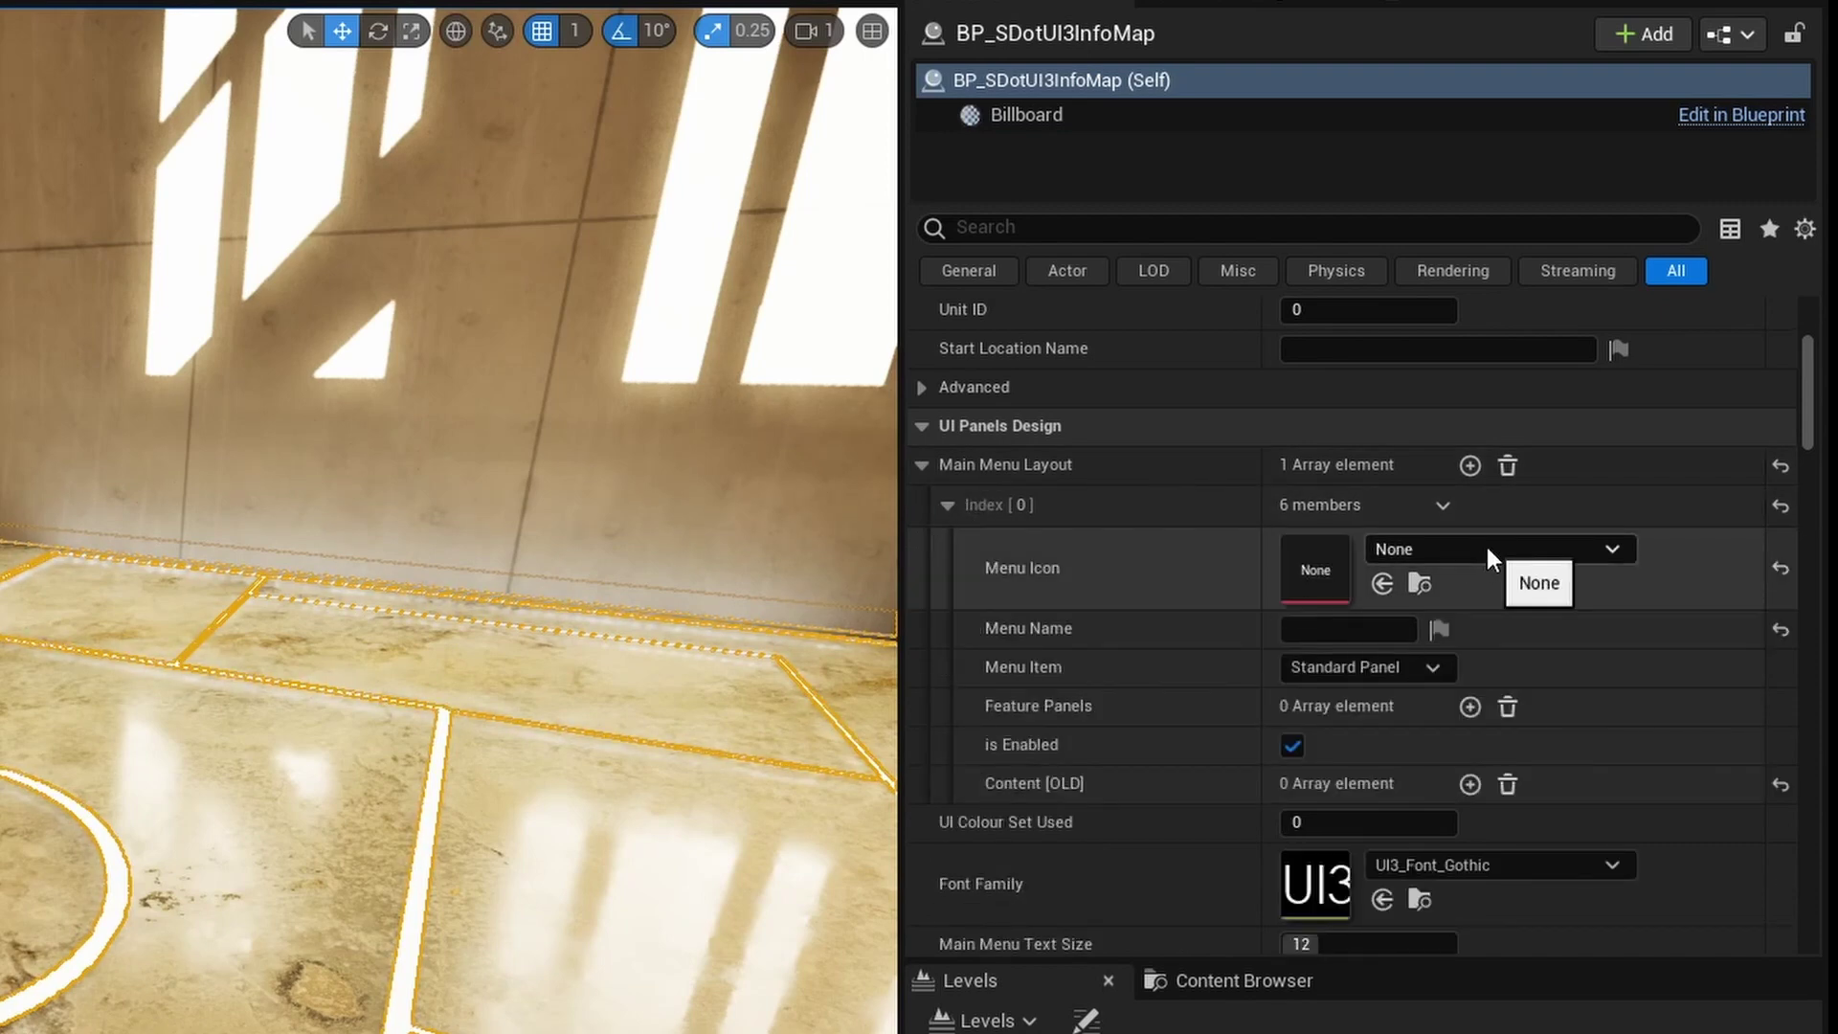
Step: Assign the T_IconExit texture from the ArchVizUI_V3 UI/Tex folder as the new element's Menu Icon and name the menu Exit
left_click(1245, 980)
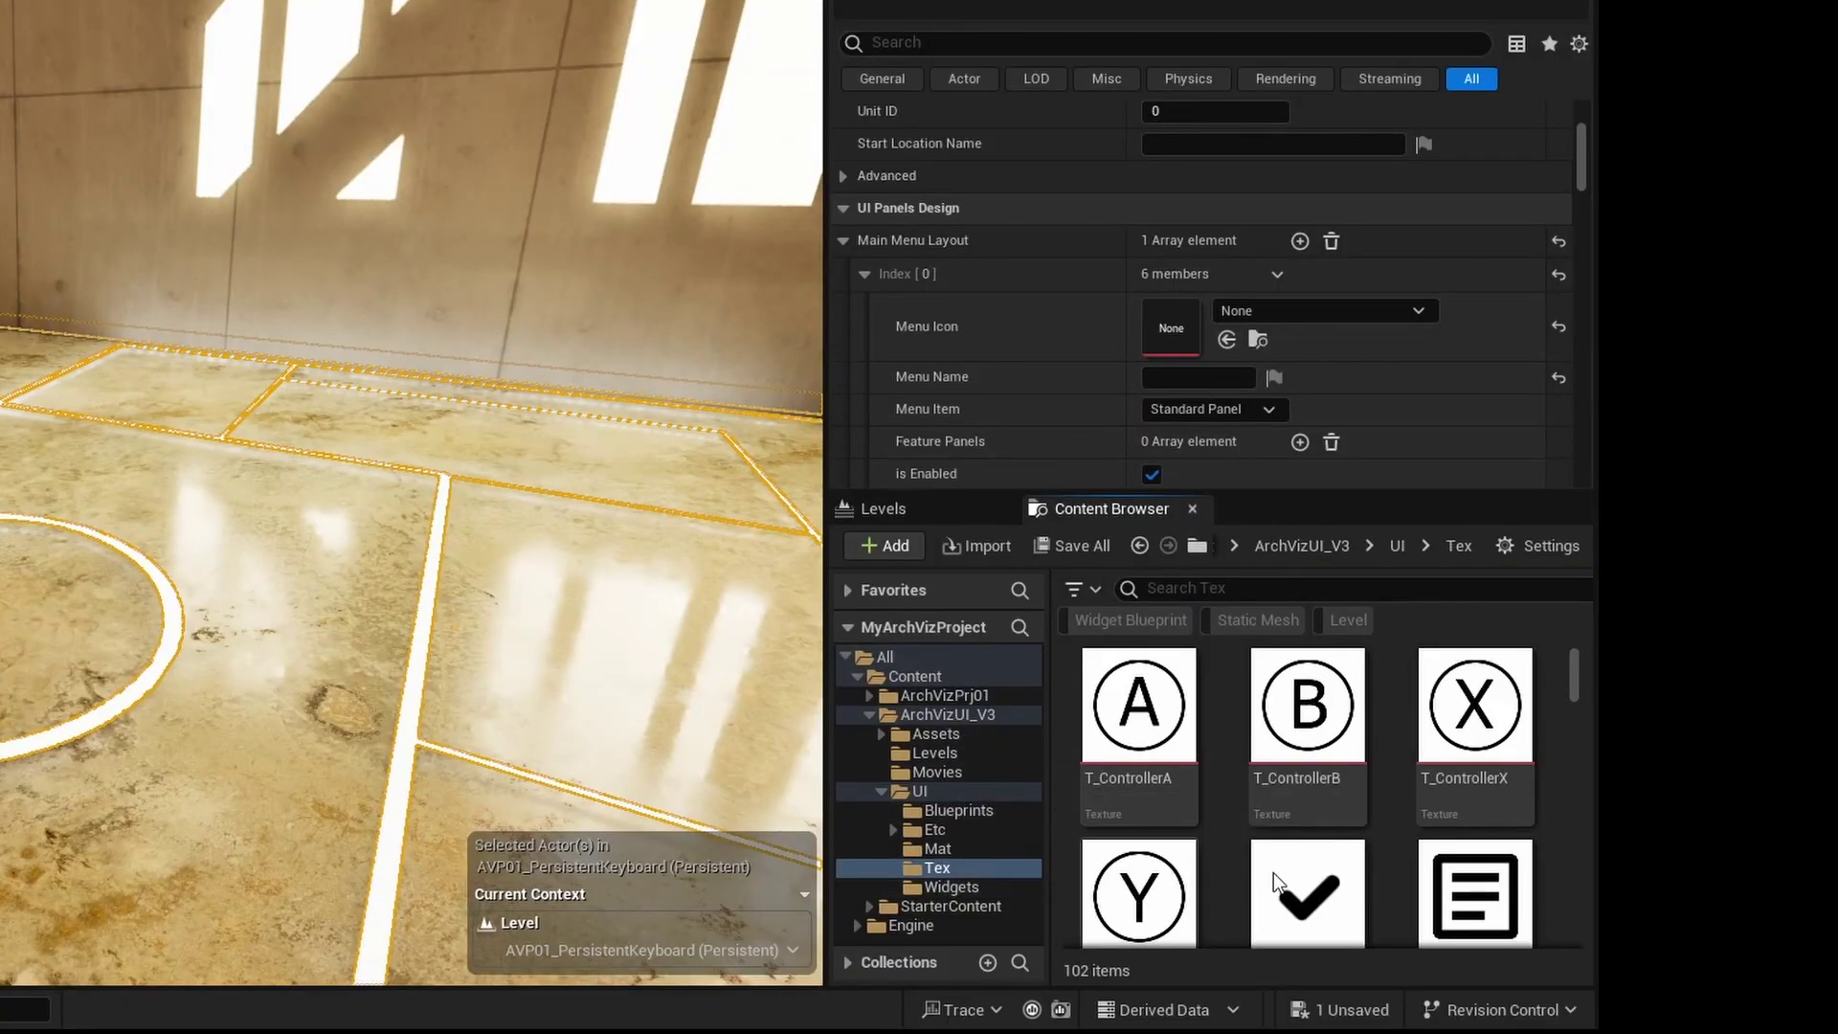
scroll(1273, 871, "down", 5)
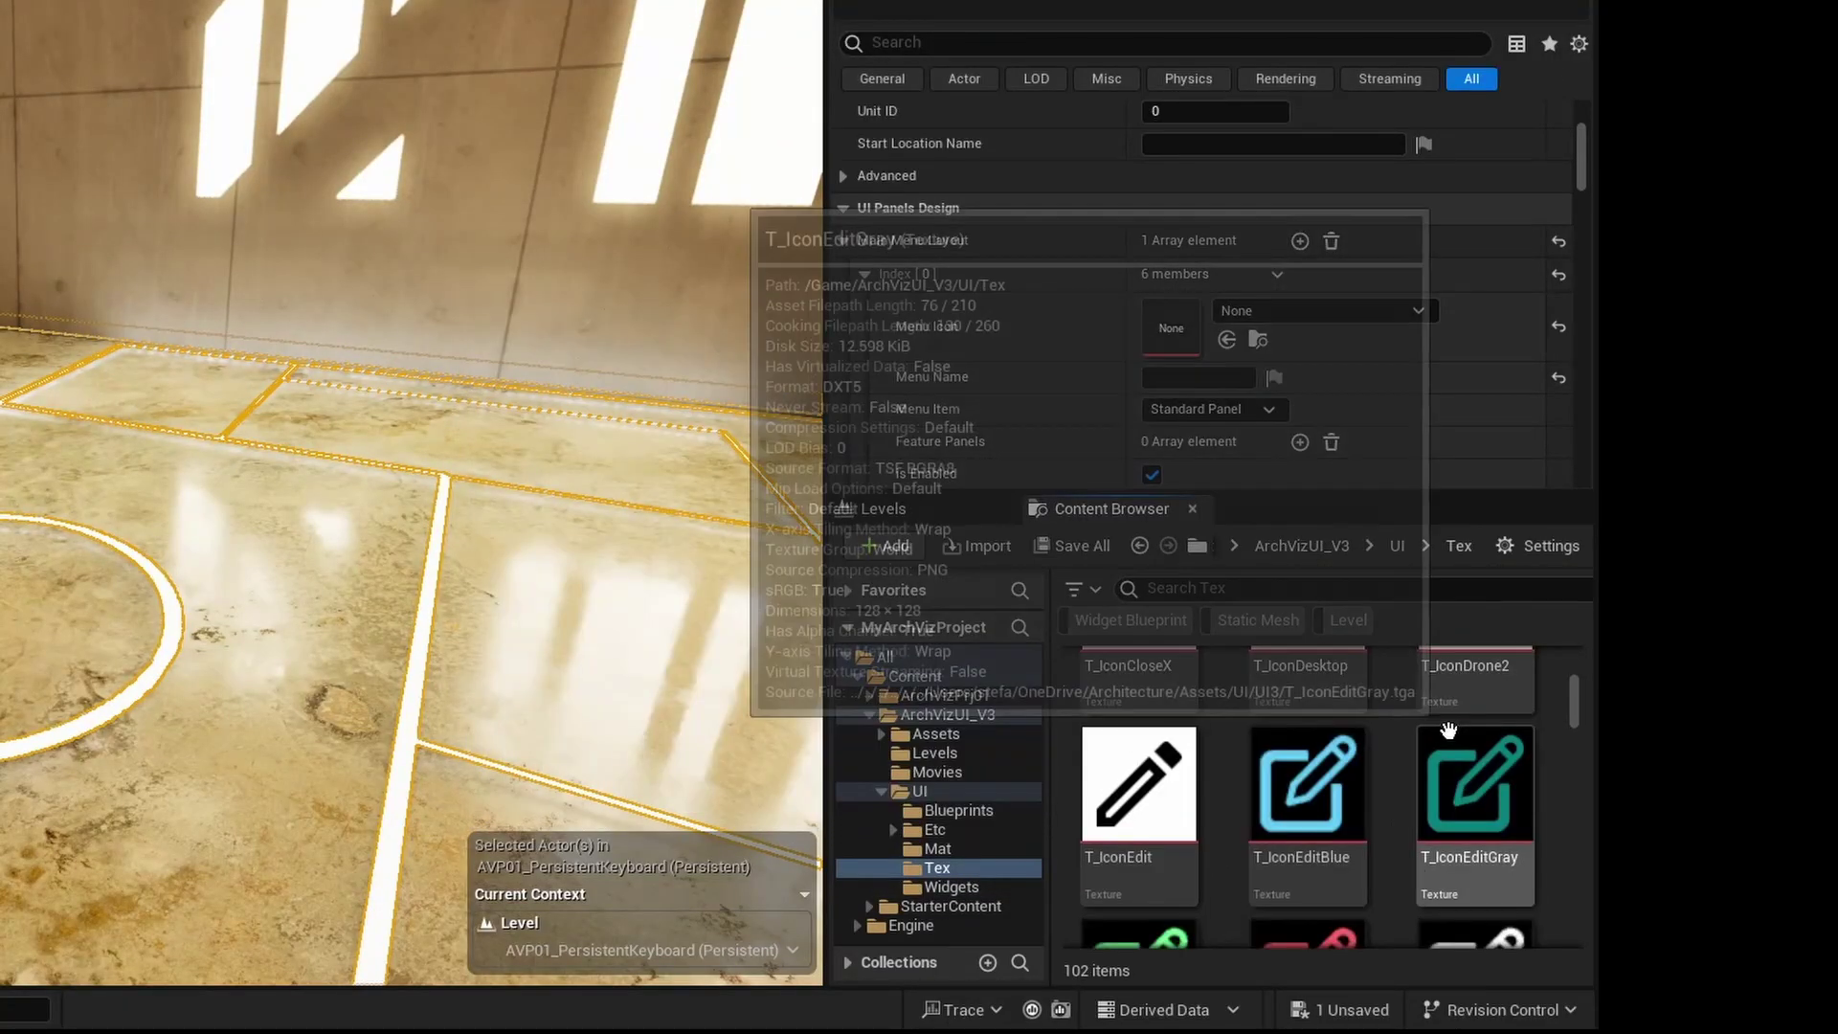
scroll(1447, 730, "down", 3)
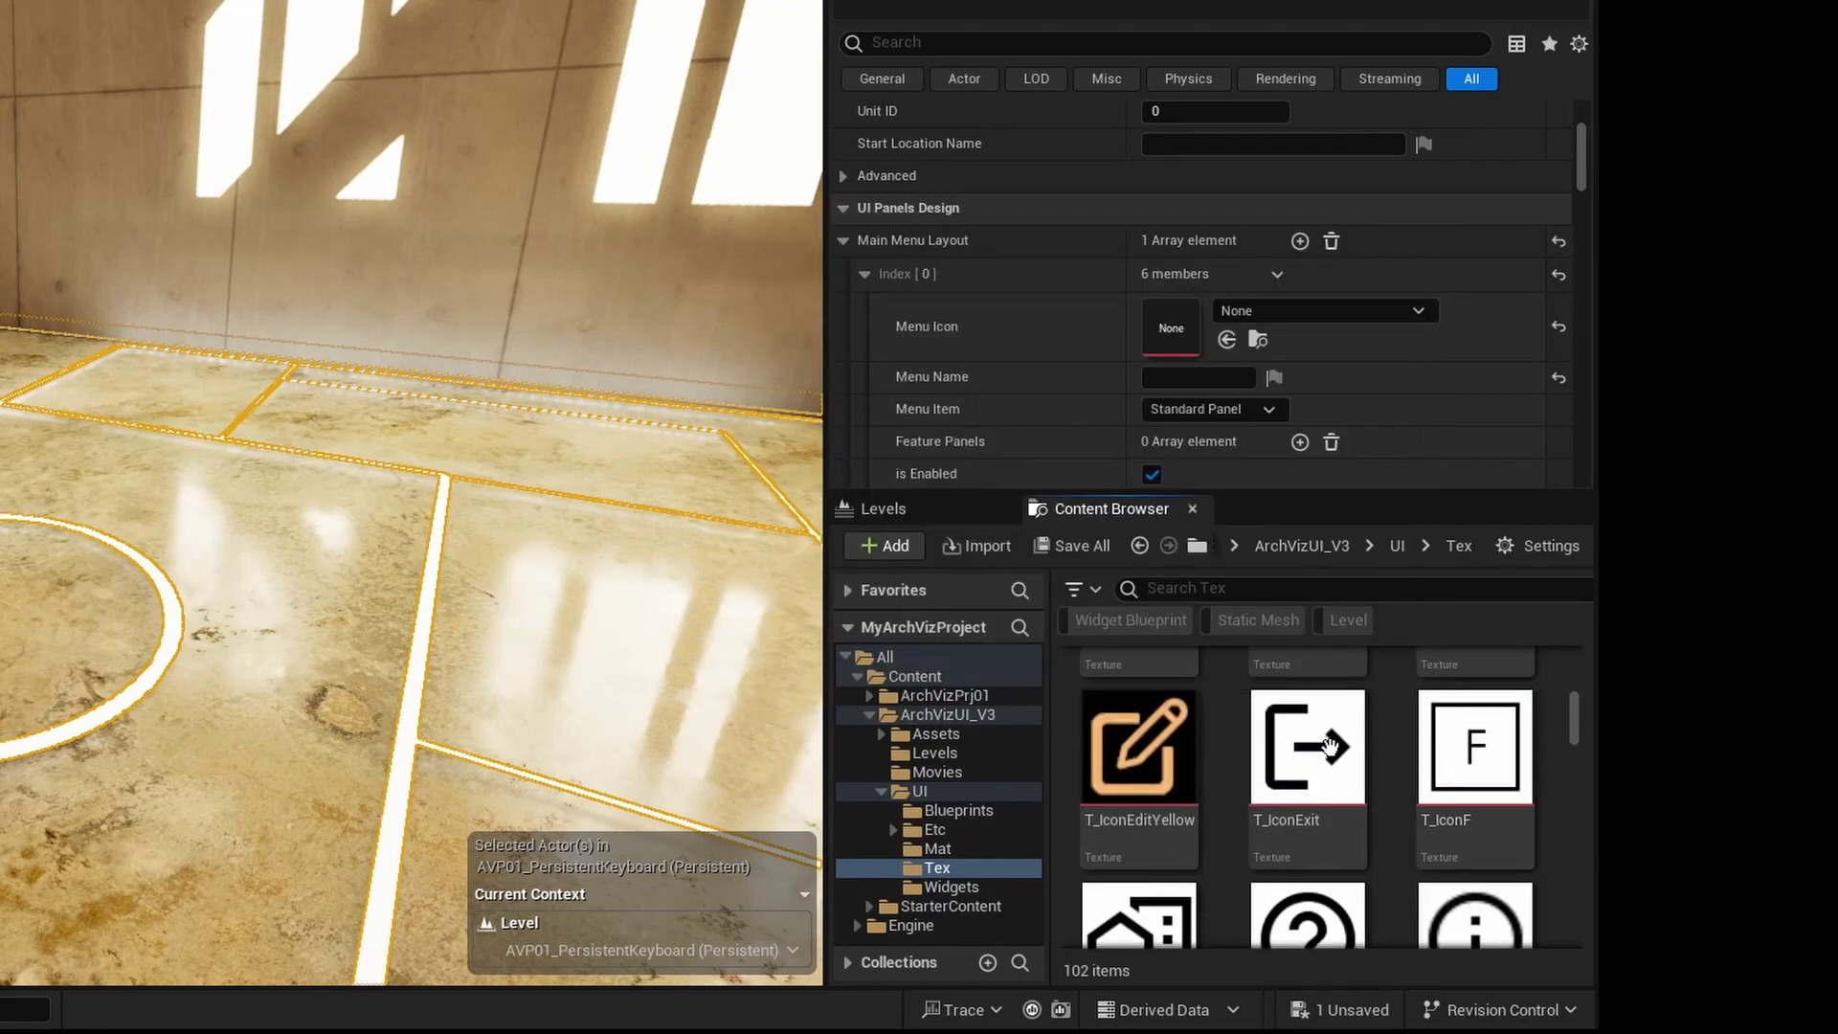
left_click_drag(1329, 746, 1164, 335)
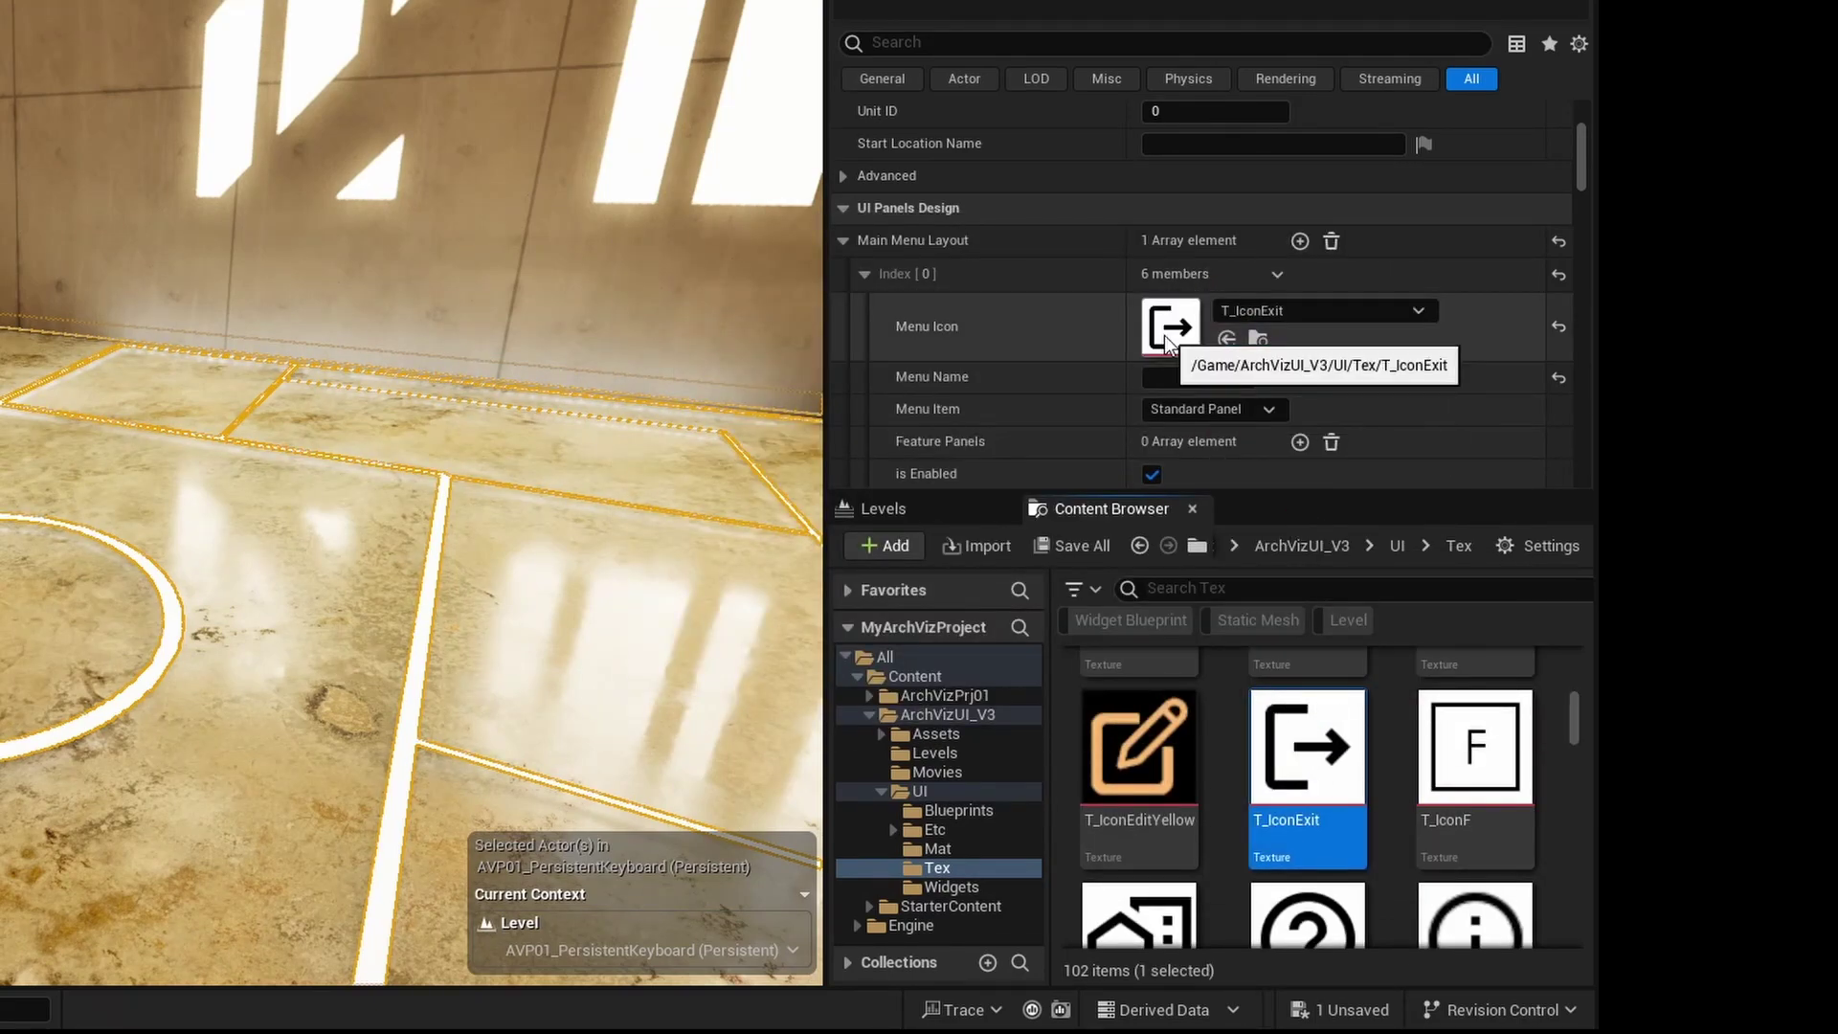
left_click(1223, 380)
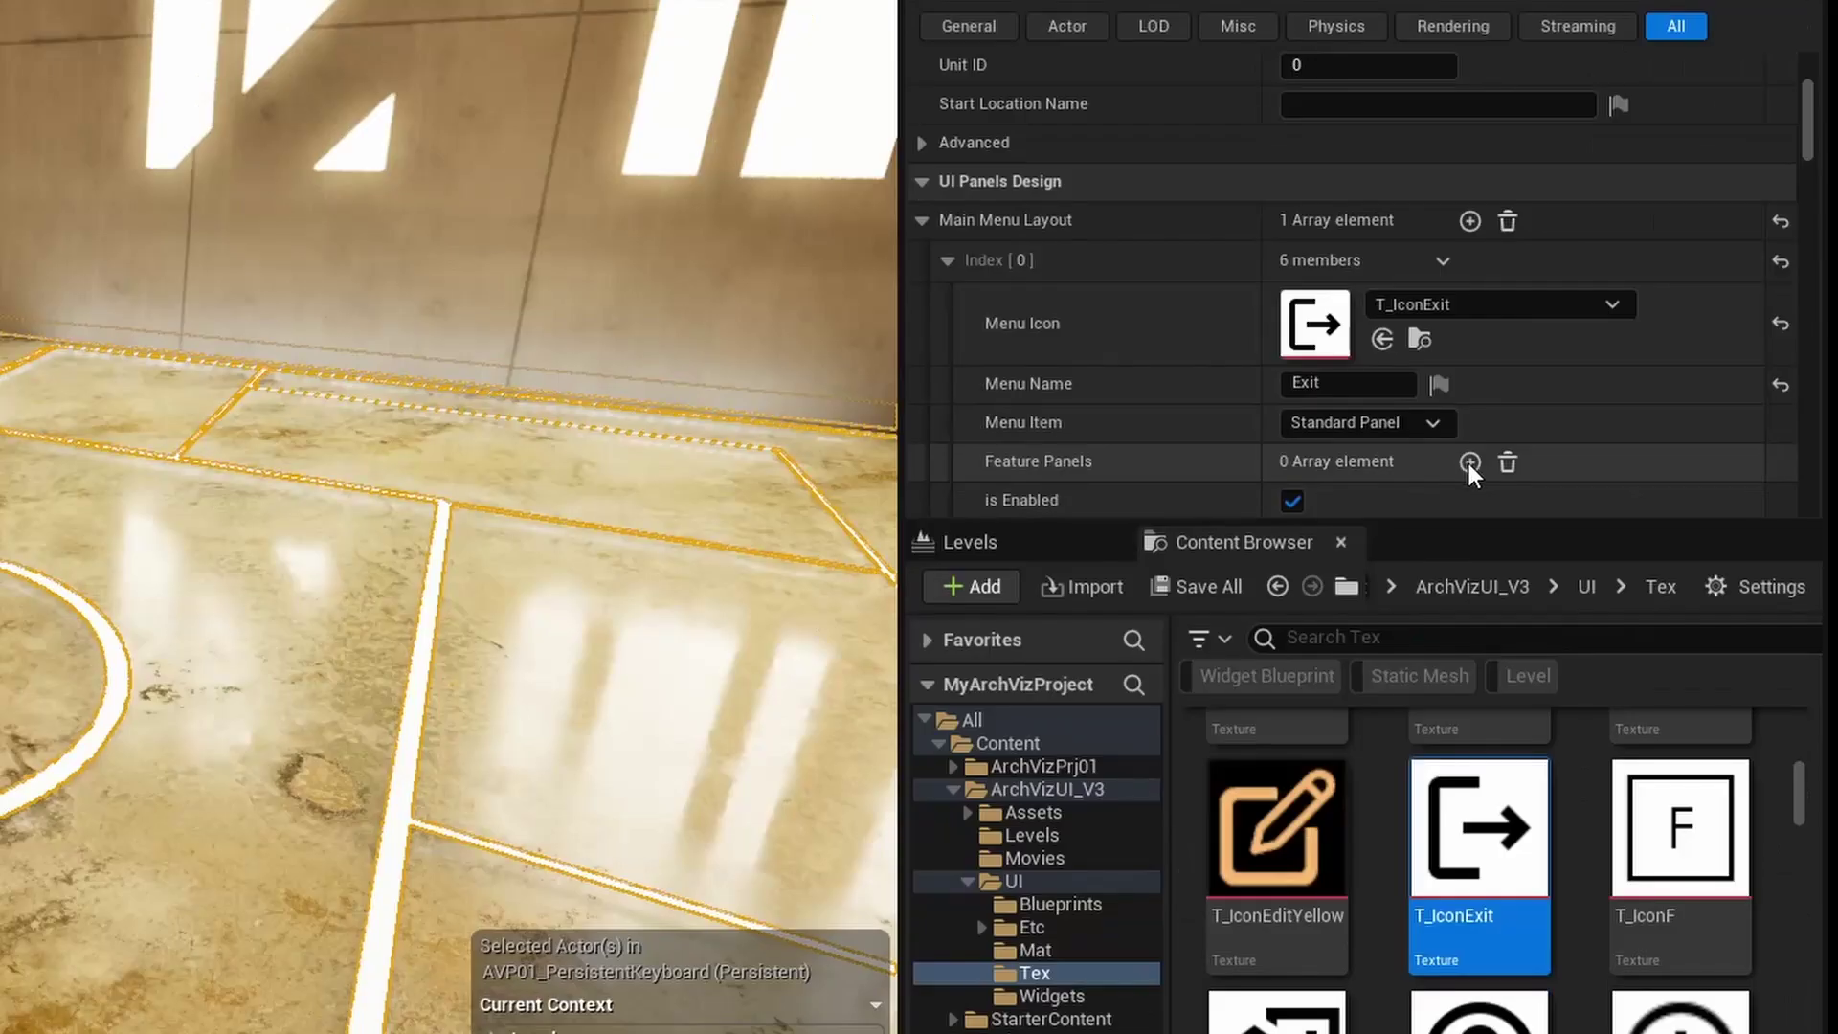
Step: Add one Feature Panels element to the Exit menu and set its Feature Type to Exit Menu
left_click(1469, 669)
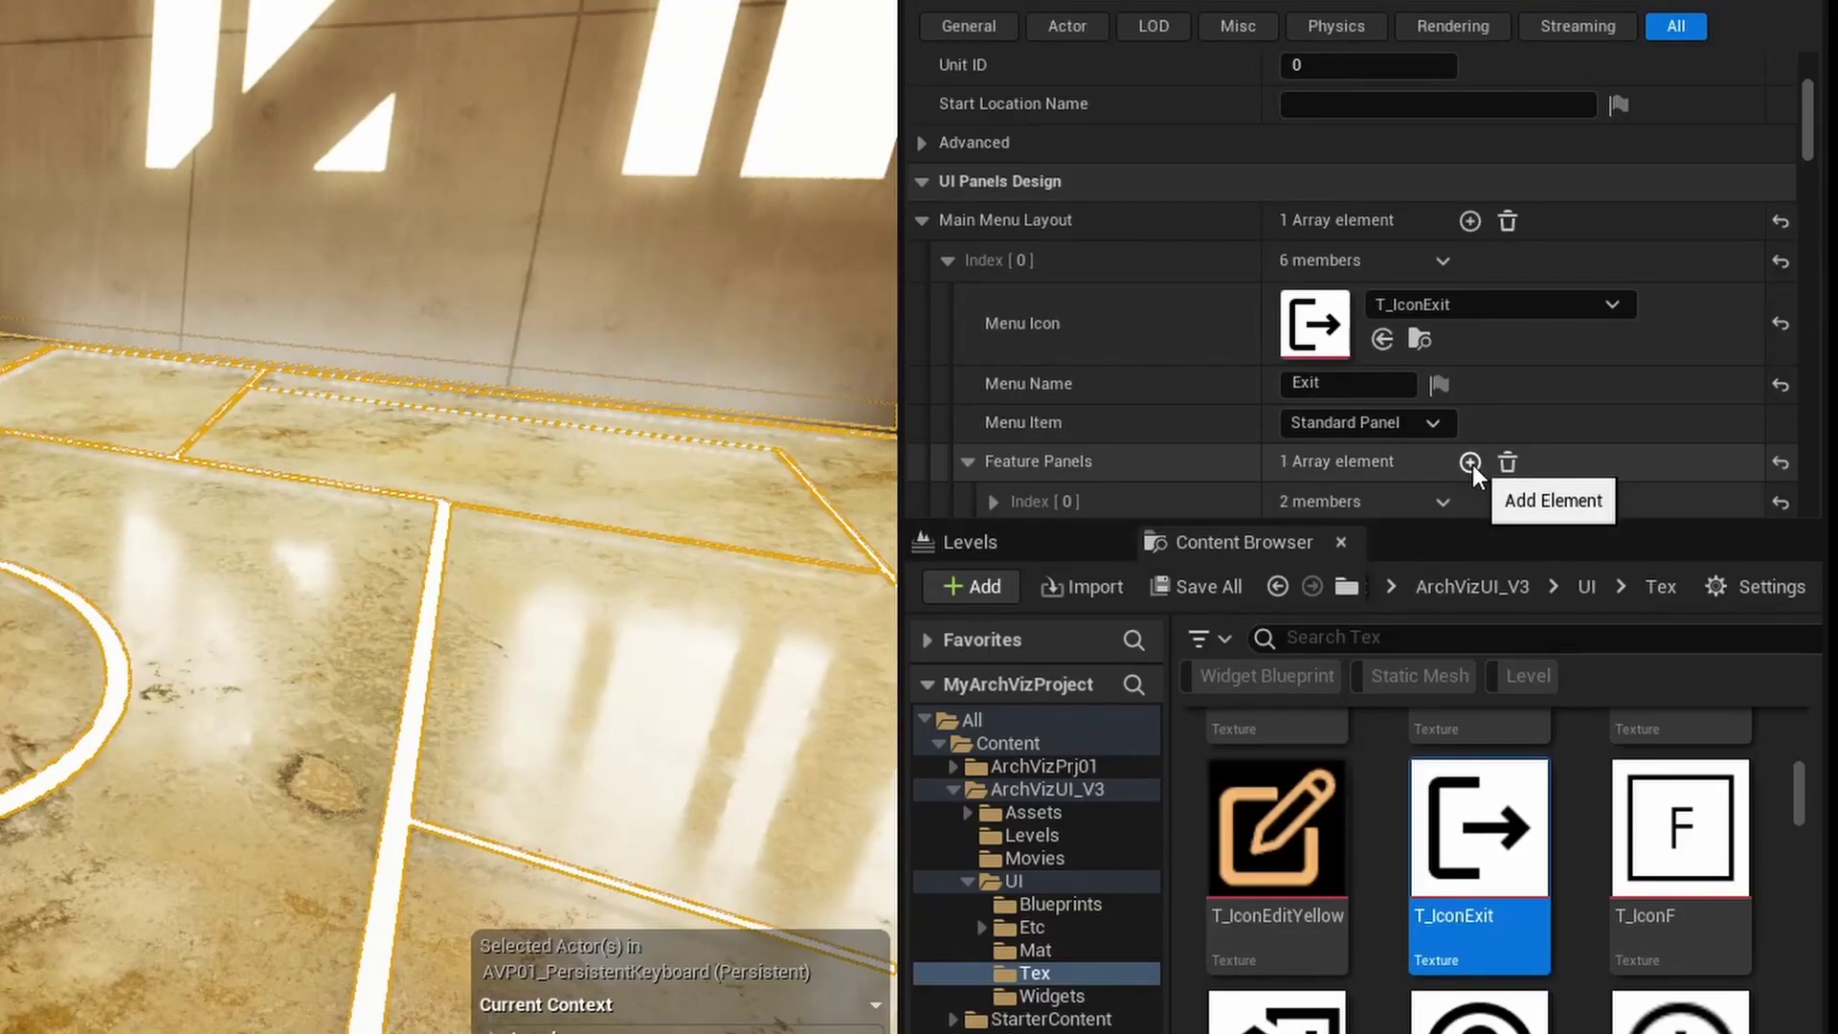
scroll(1420, 649, "down", 3)
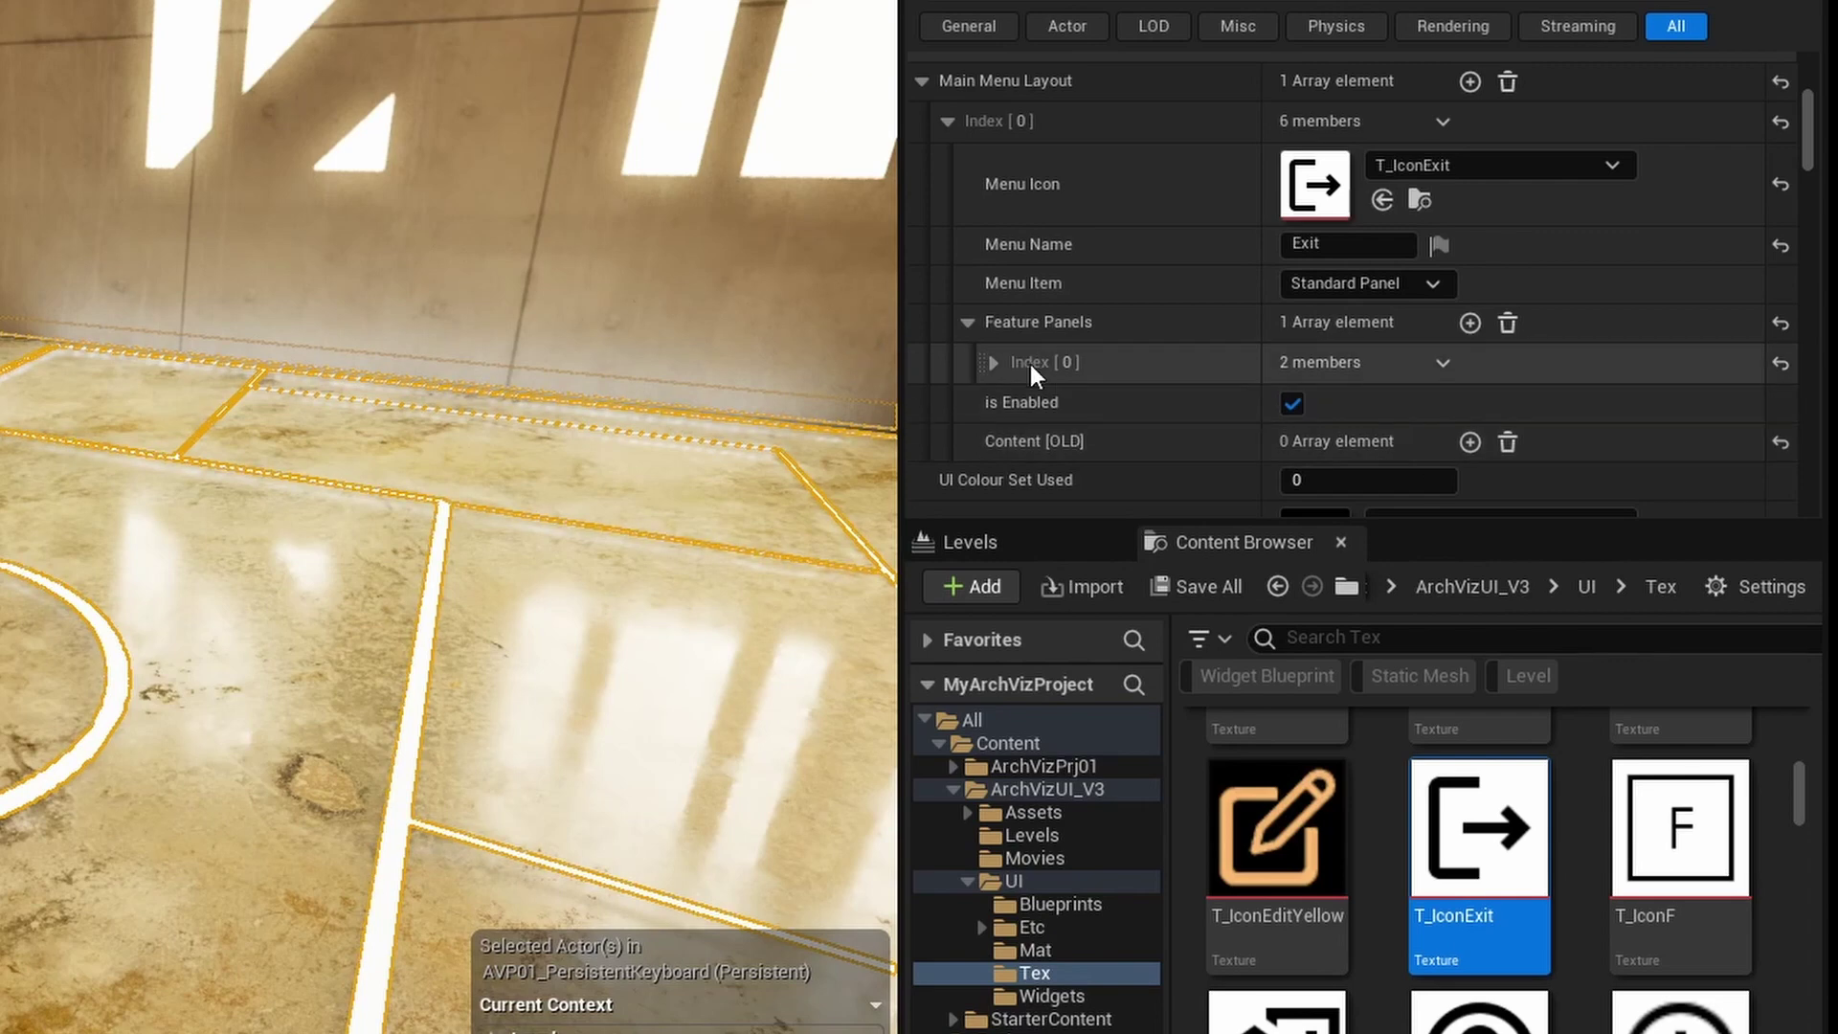
left_click(996, 363)
left_click(1388, 403)
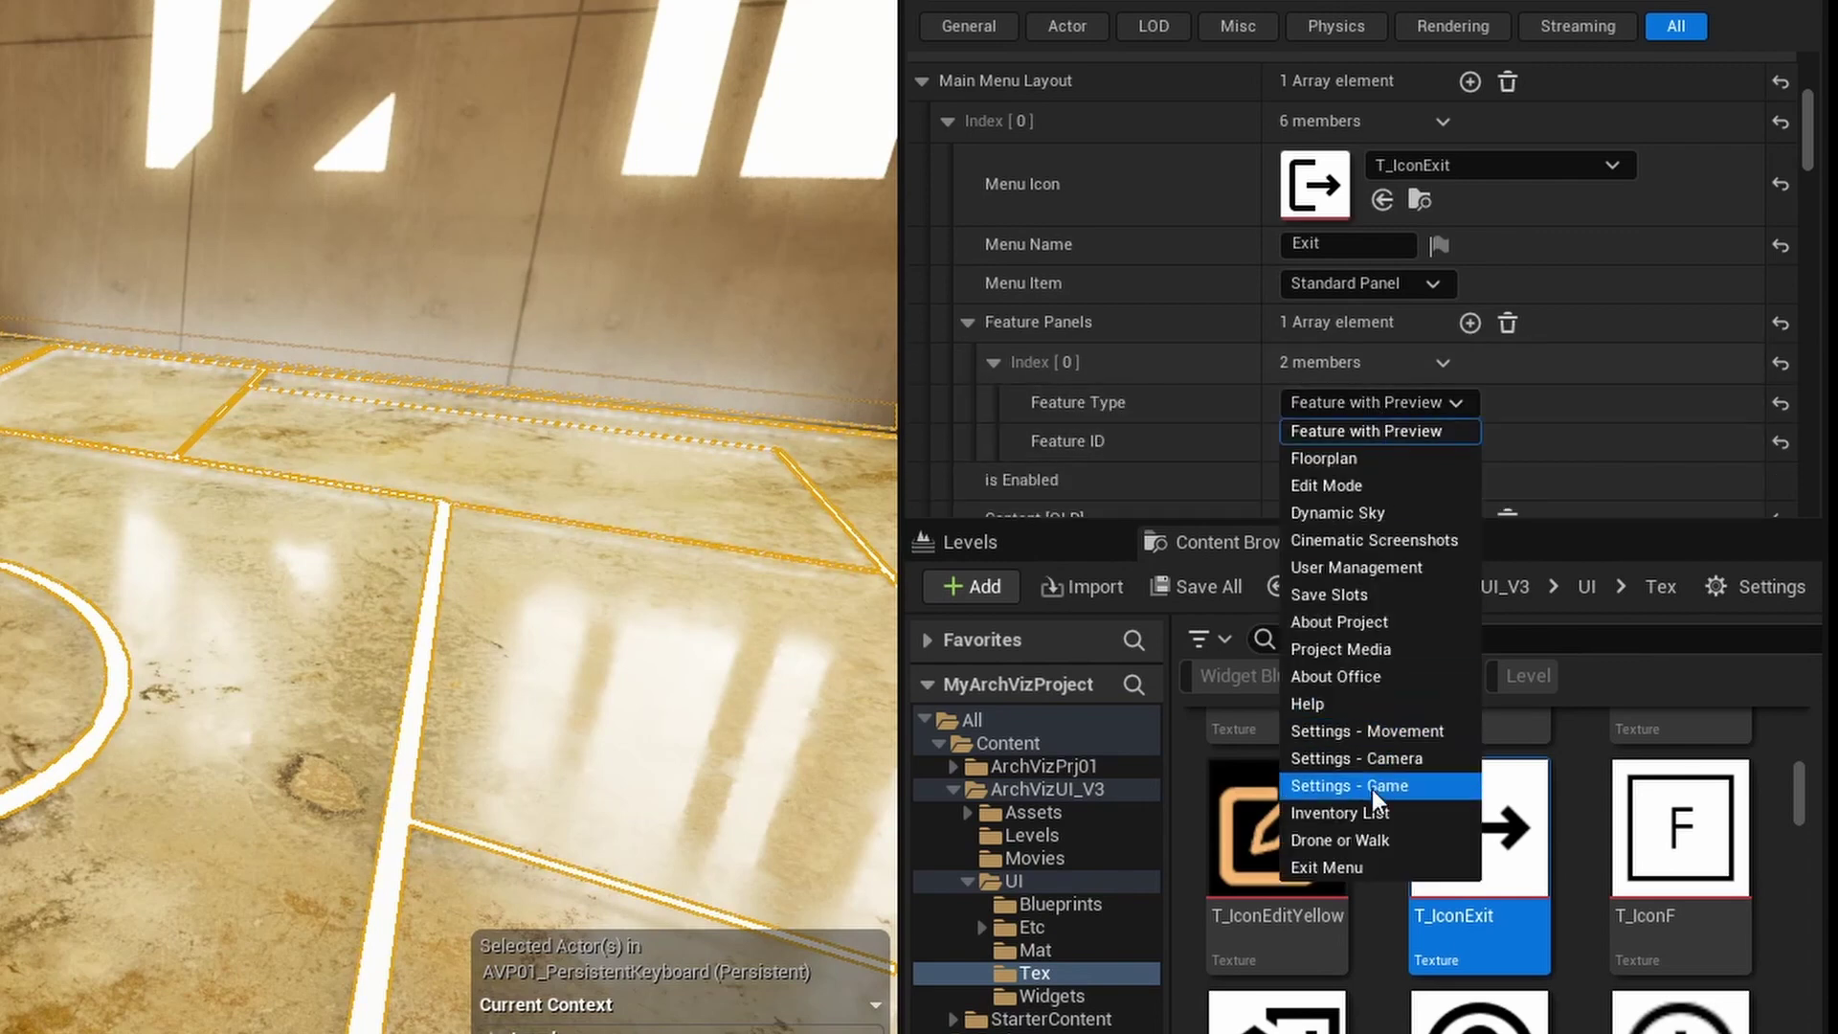
left_click(1364, 868)
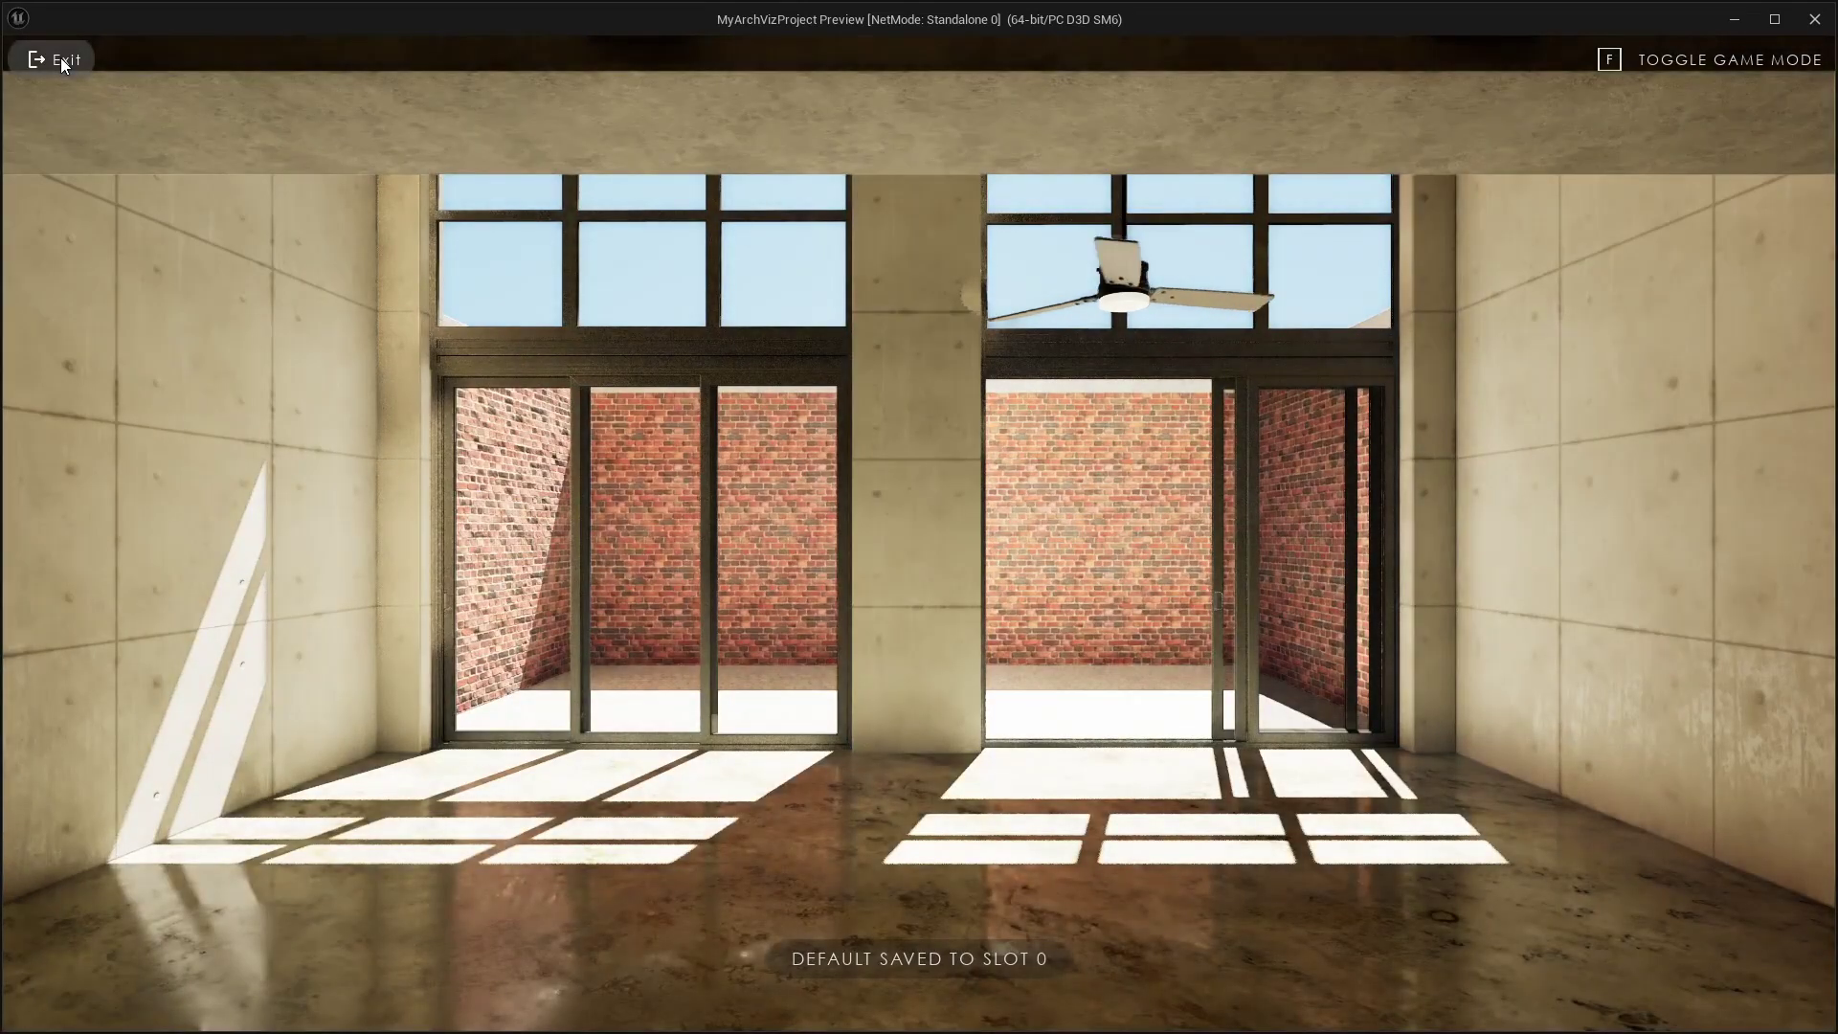
Step: Test the Exit menu in the standalone preview by choosing to exit the walkthrough and close the application
left_click(60, 58)
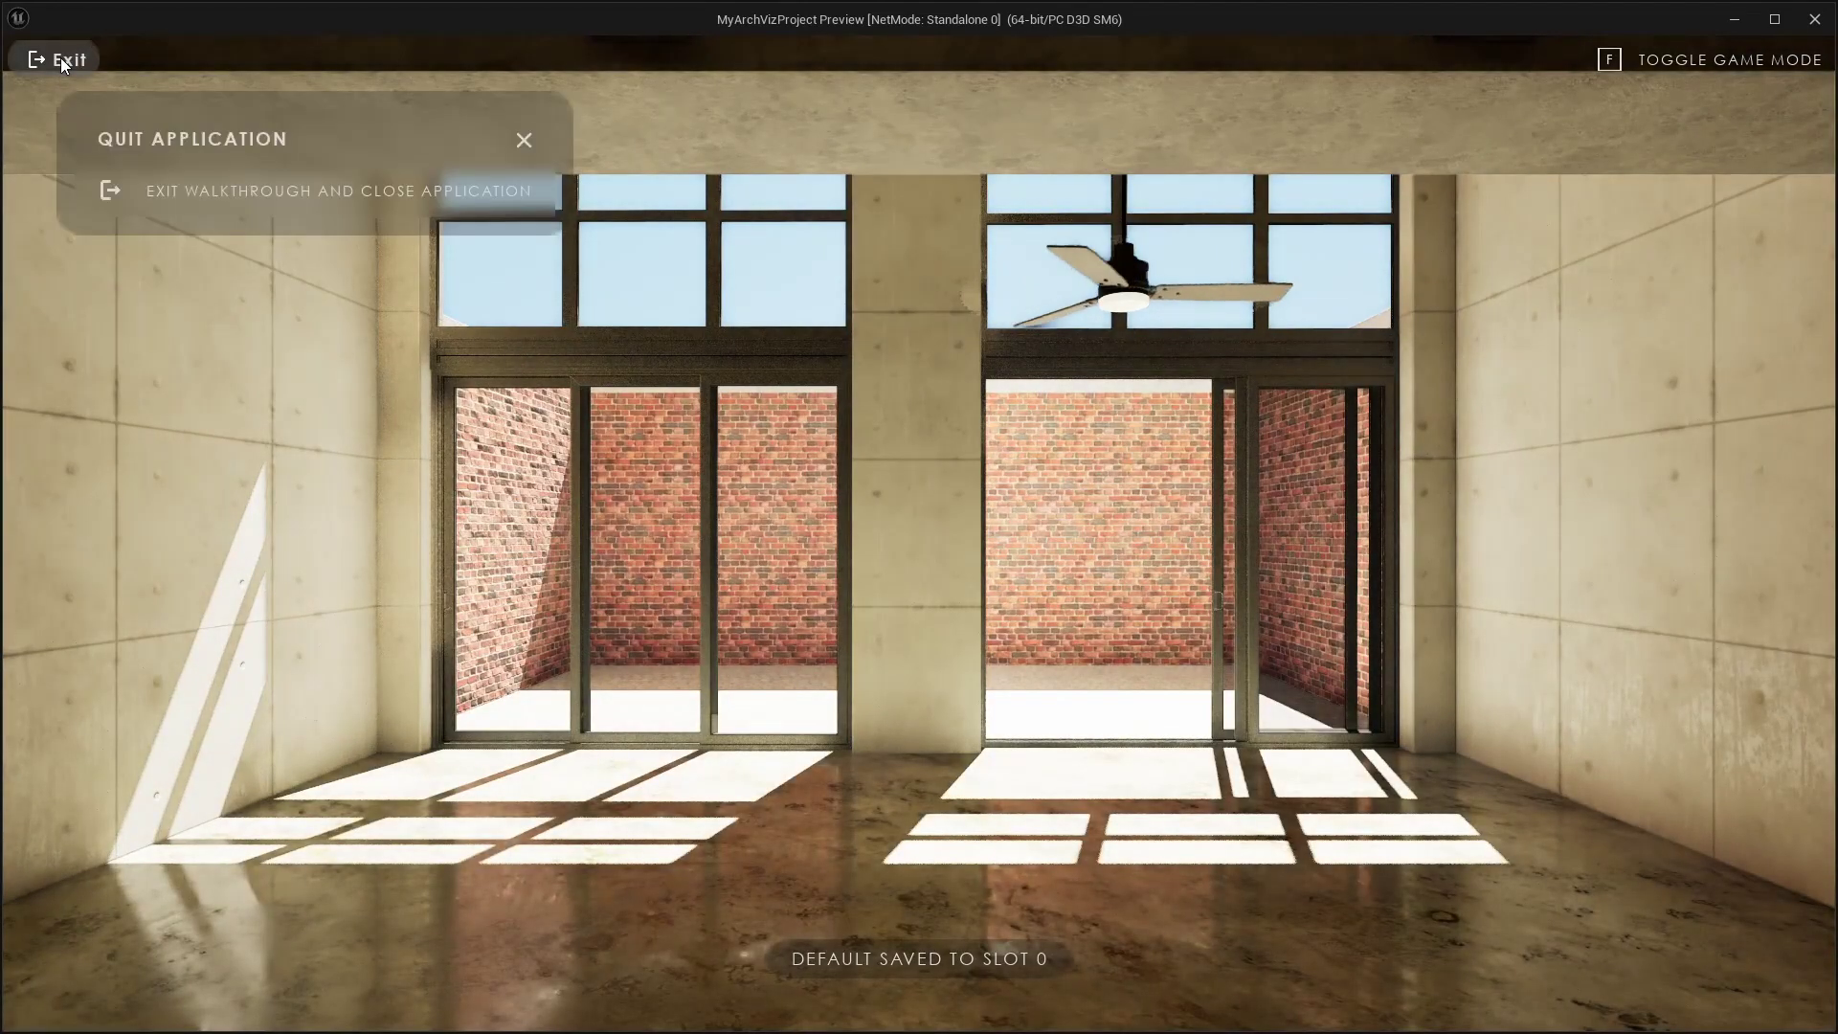
left_click(109, 193)
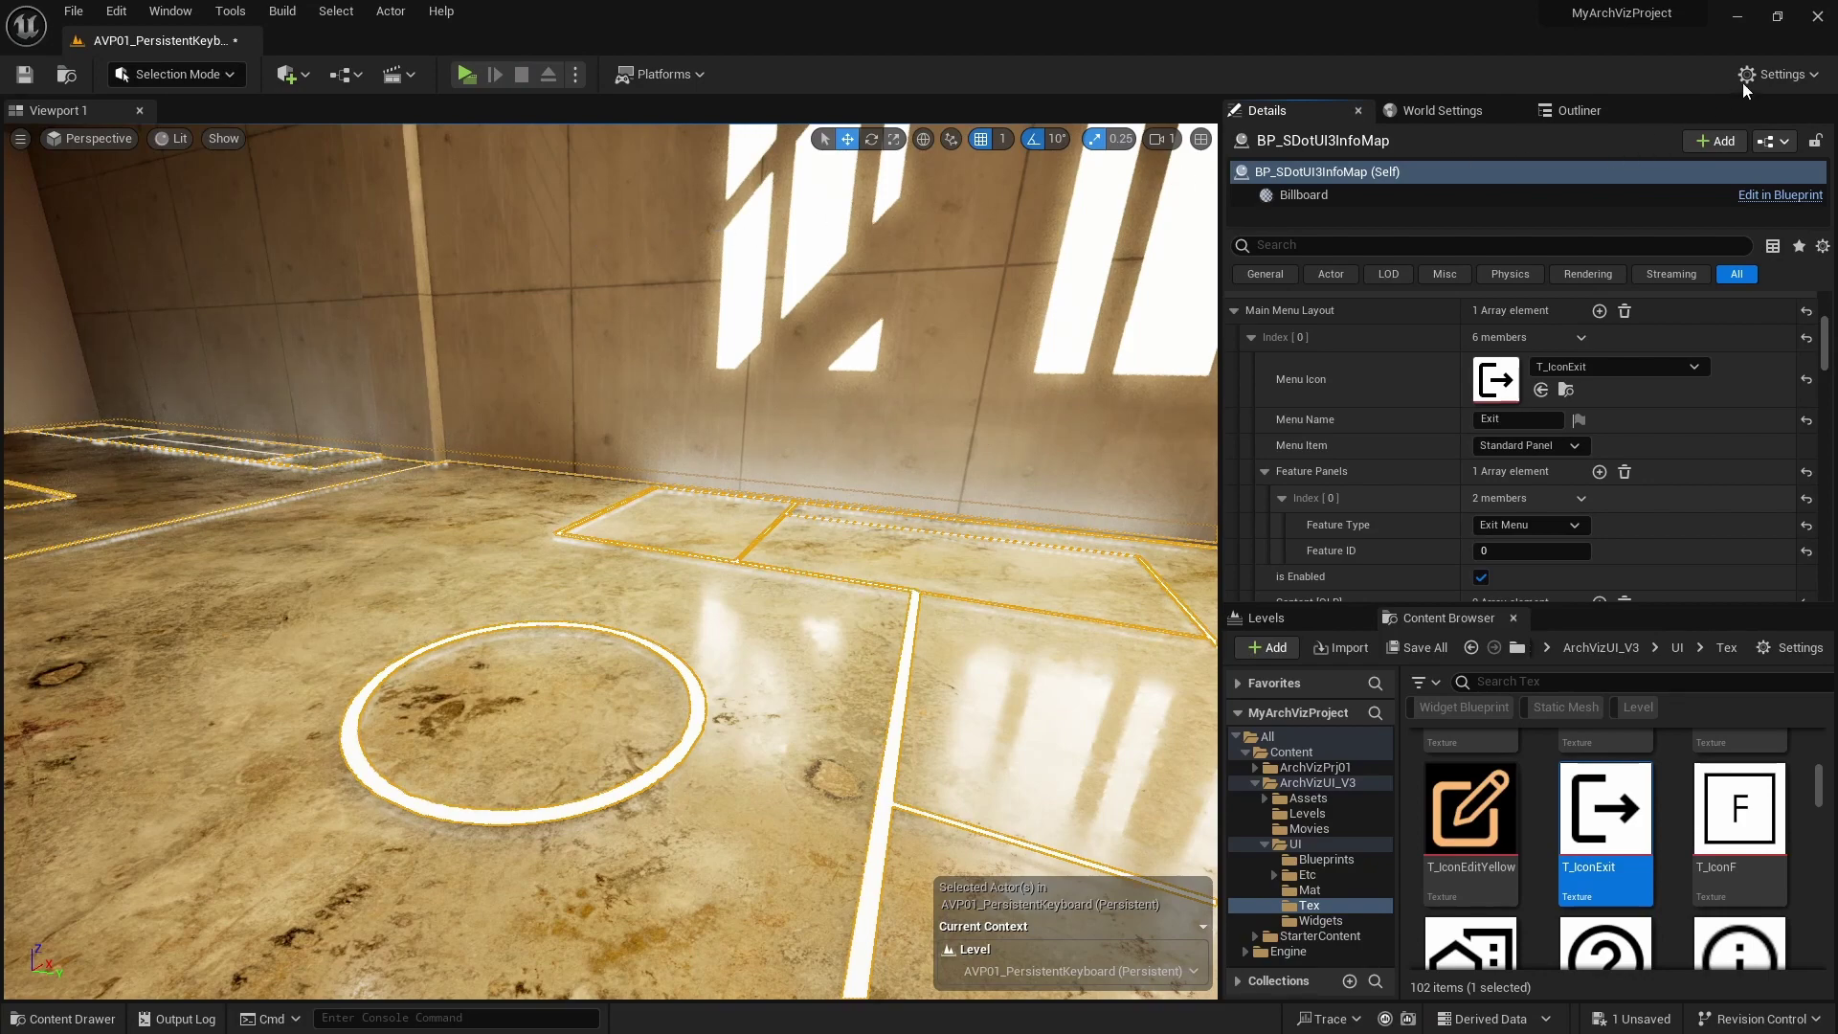
Step: Set the Editor Startup Map in the project's Maps & Modes settings to AVP01_PersistentKeyboard and locate that level in the Content Browser
left_click(1782, 76)
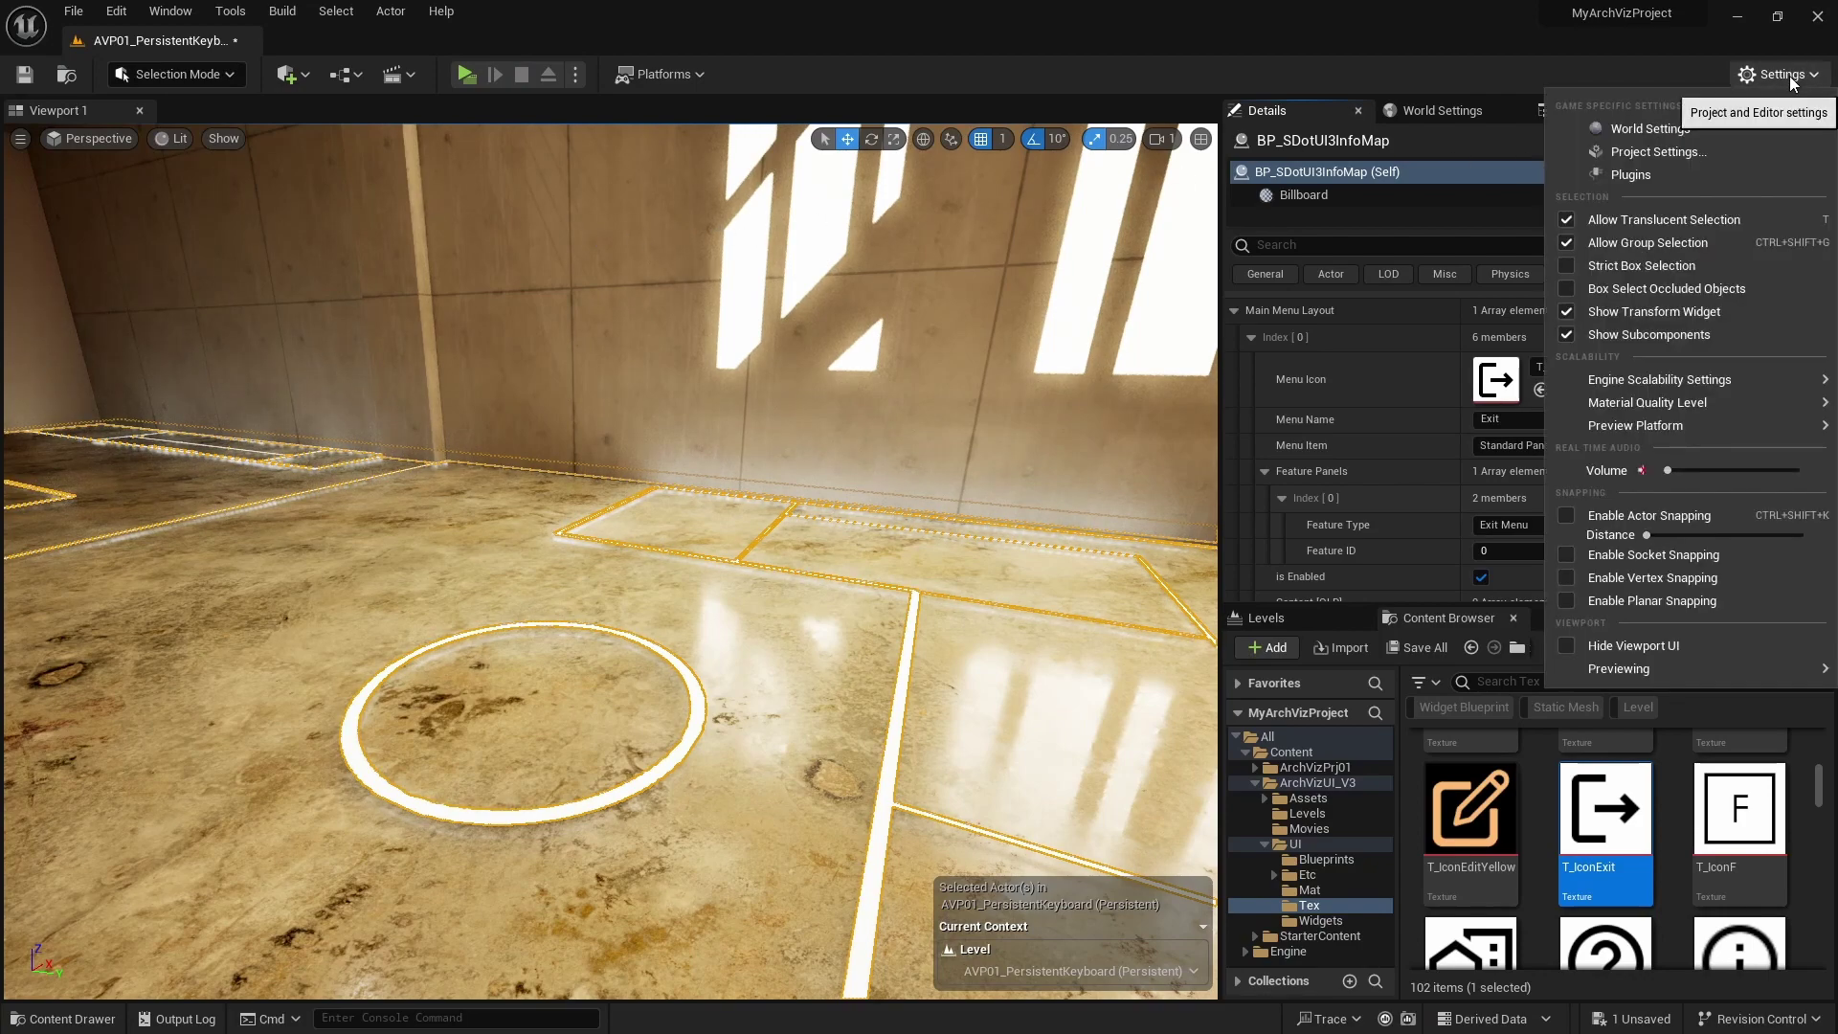
left_click(1696, 150)
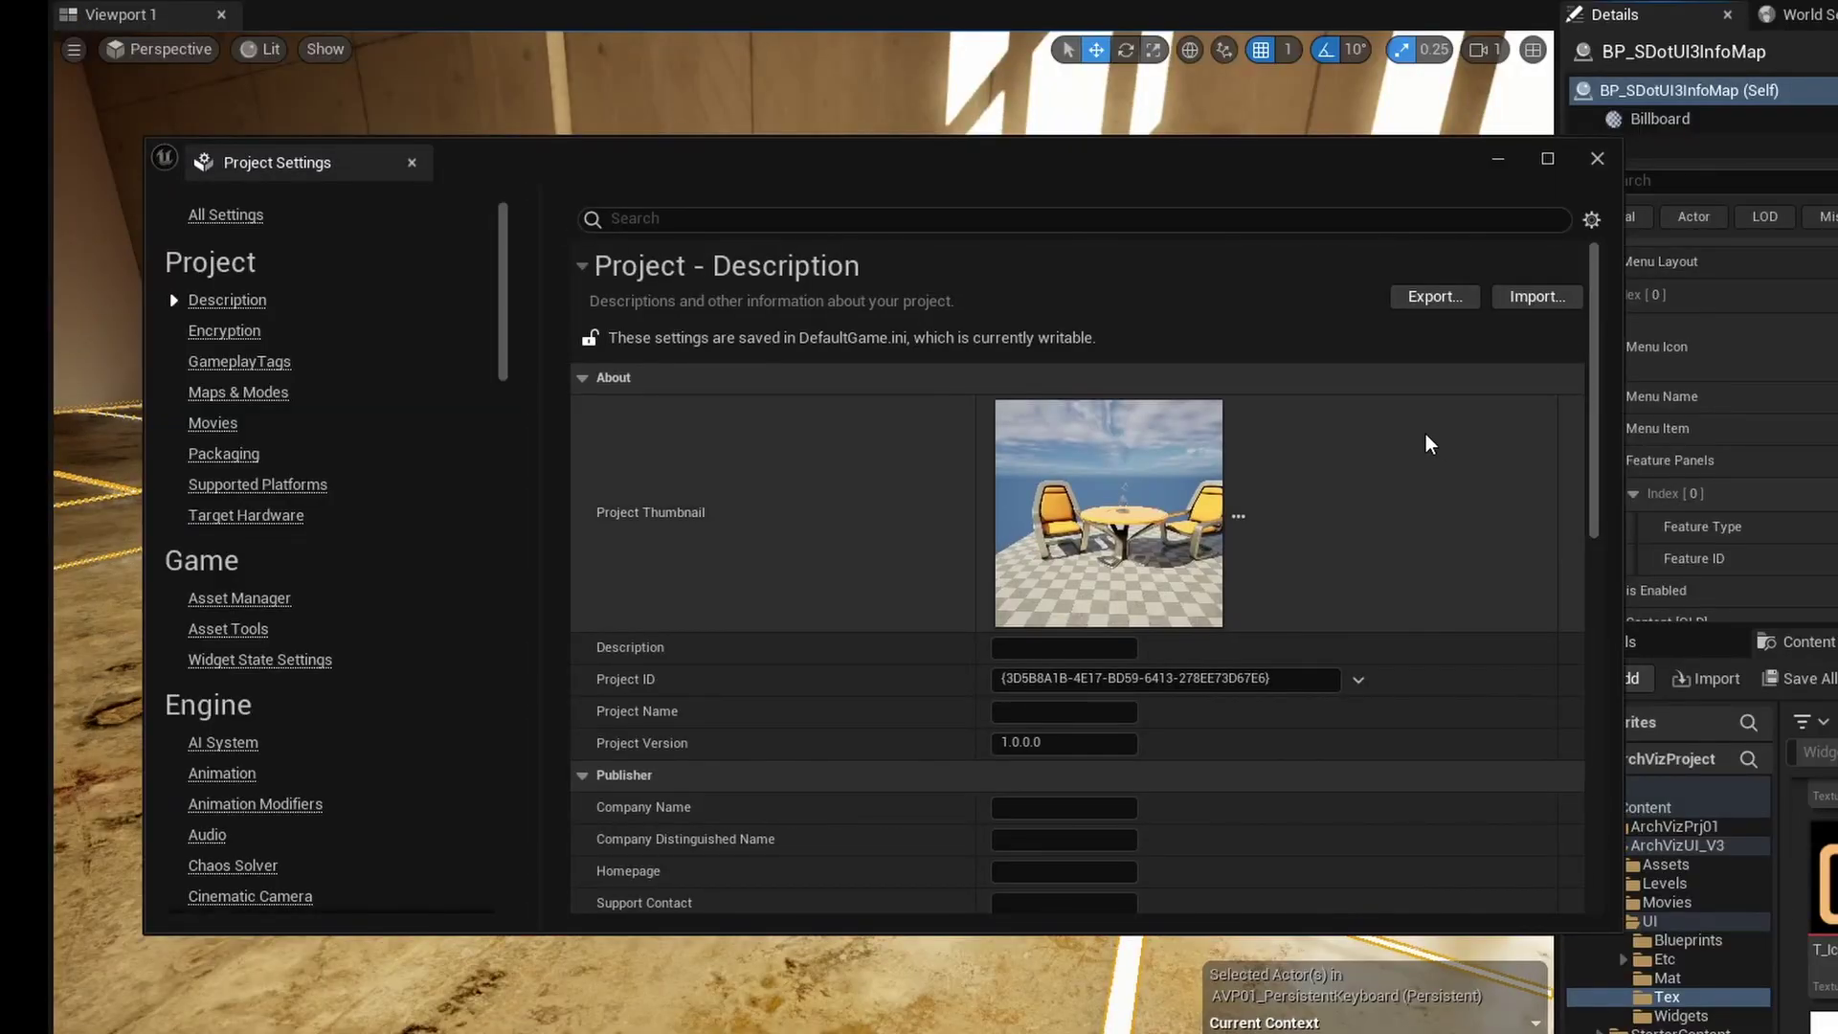
left_click(247, 395)
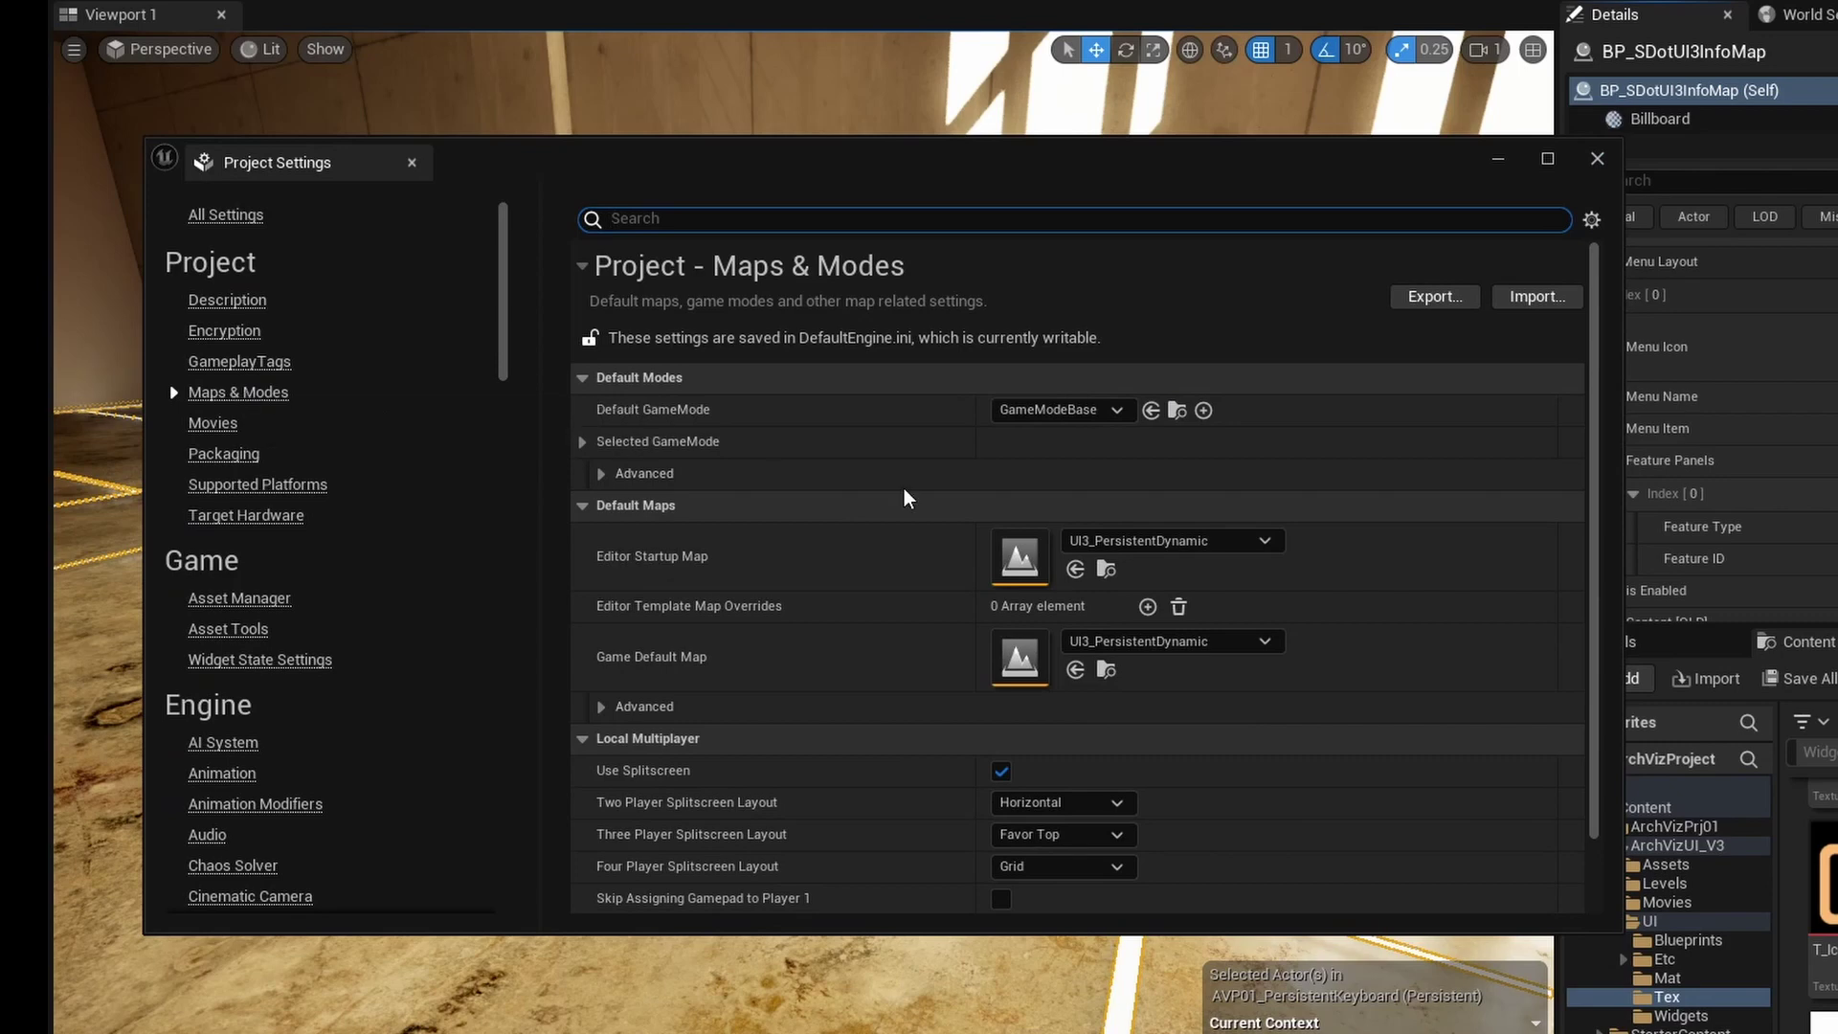
left_click(1249, 543)
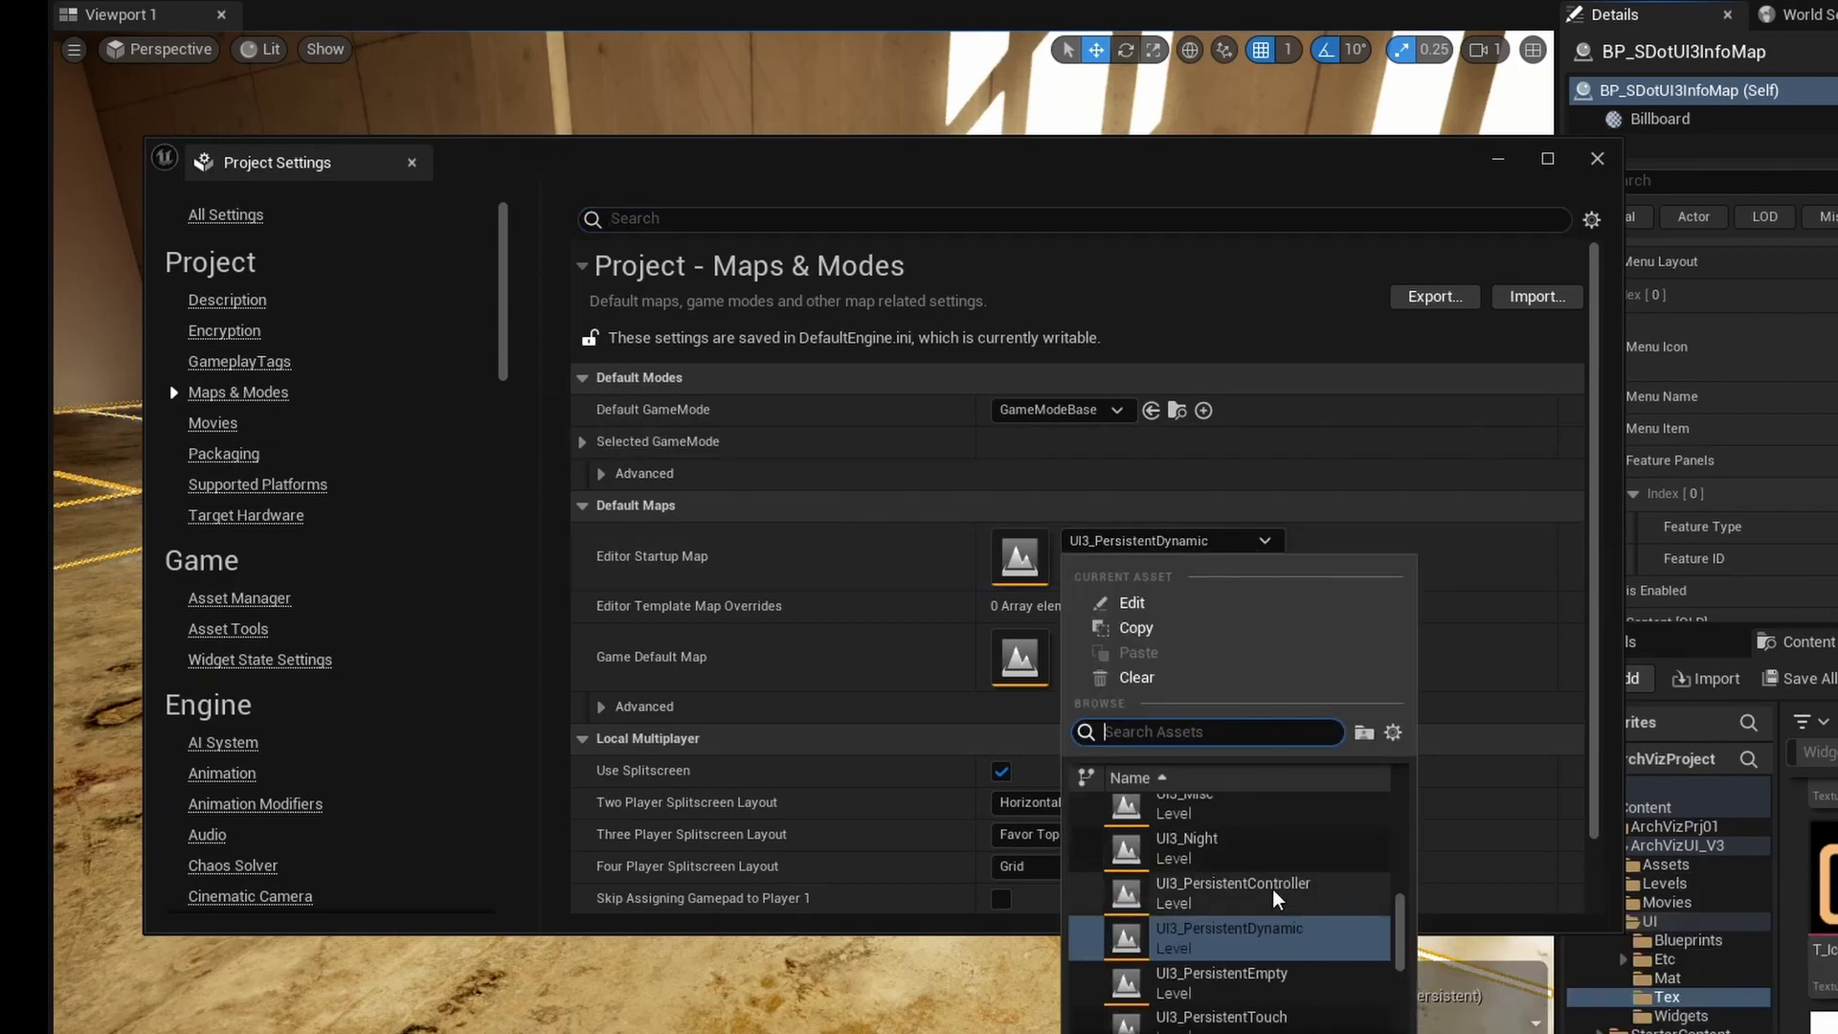
scroll(1273, 897, "up", 10)
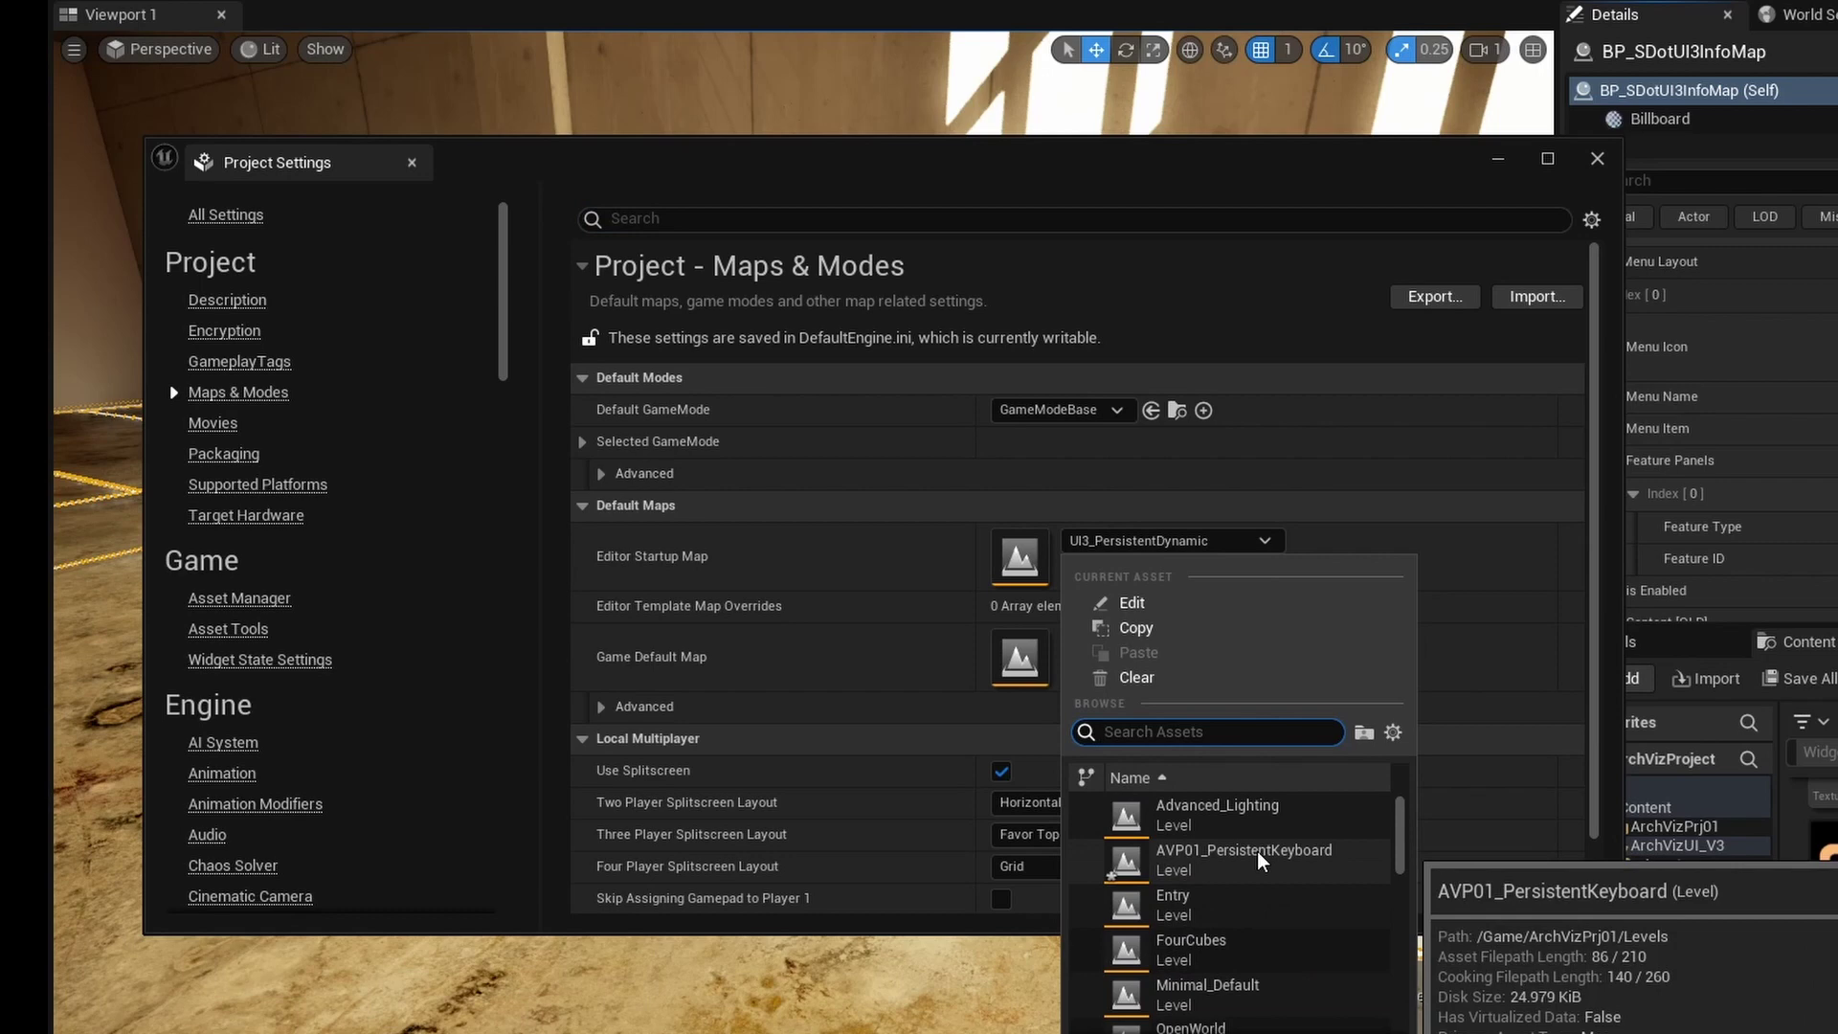
left_click(1262, 857)
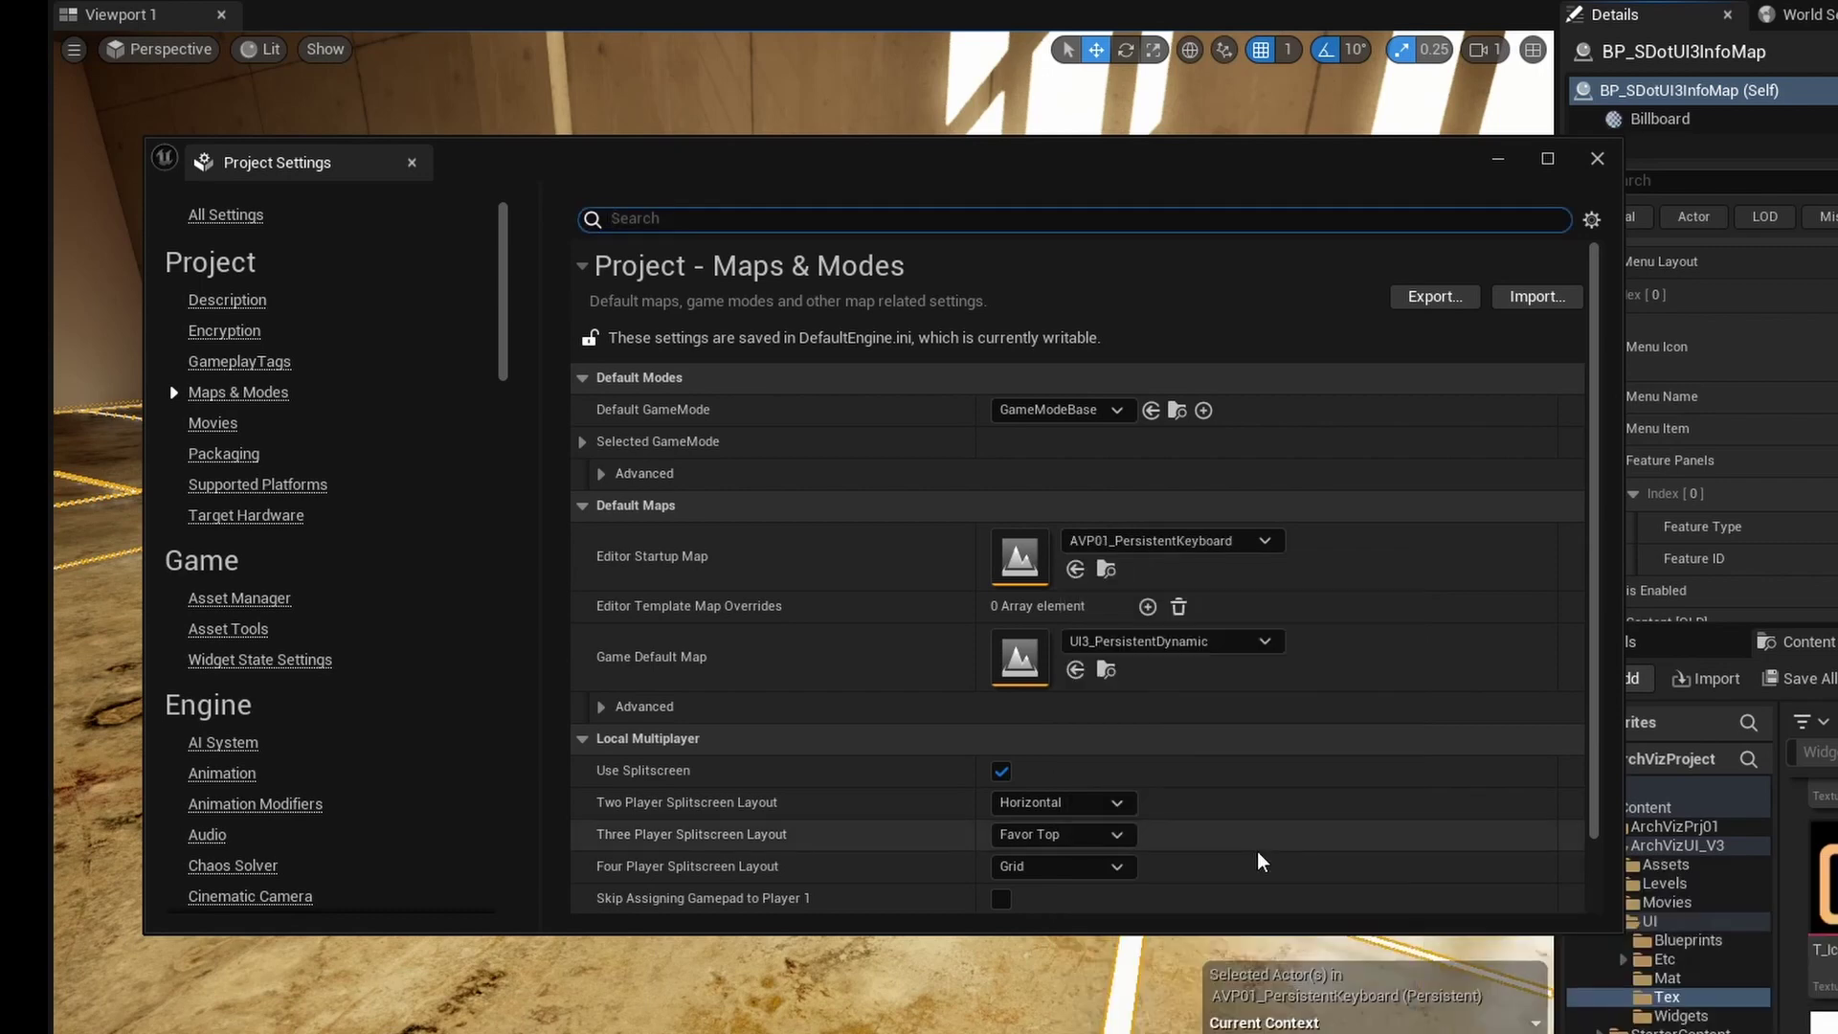
left_click(1108, 571)
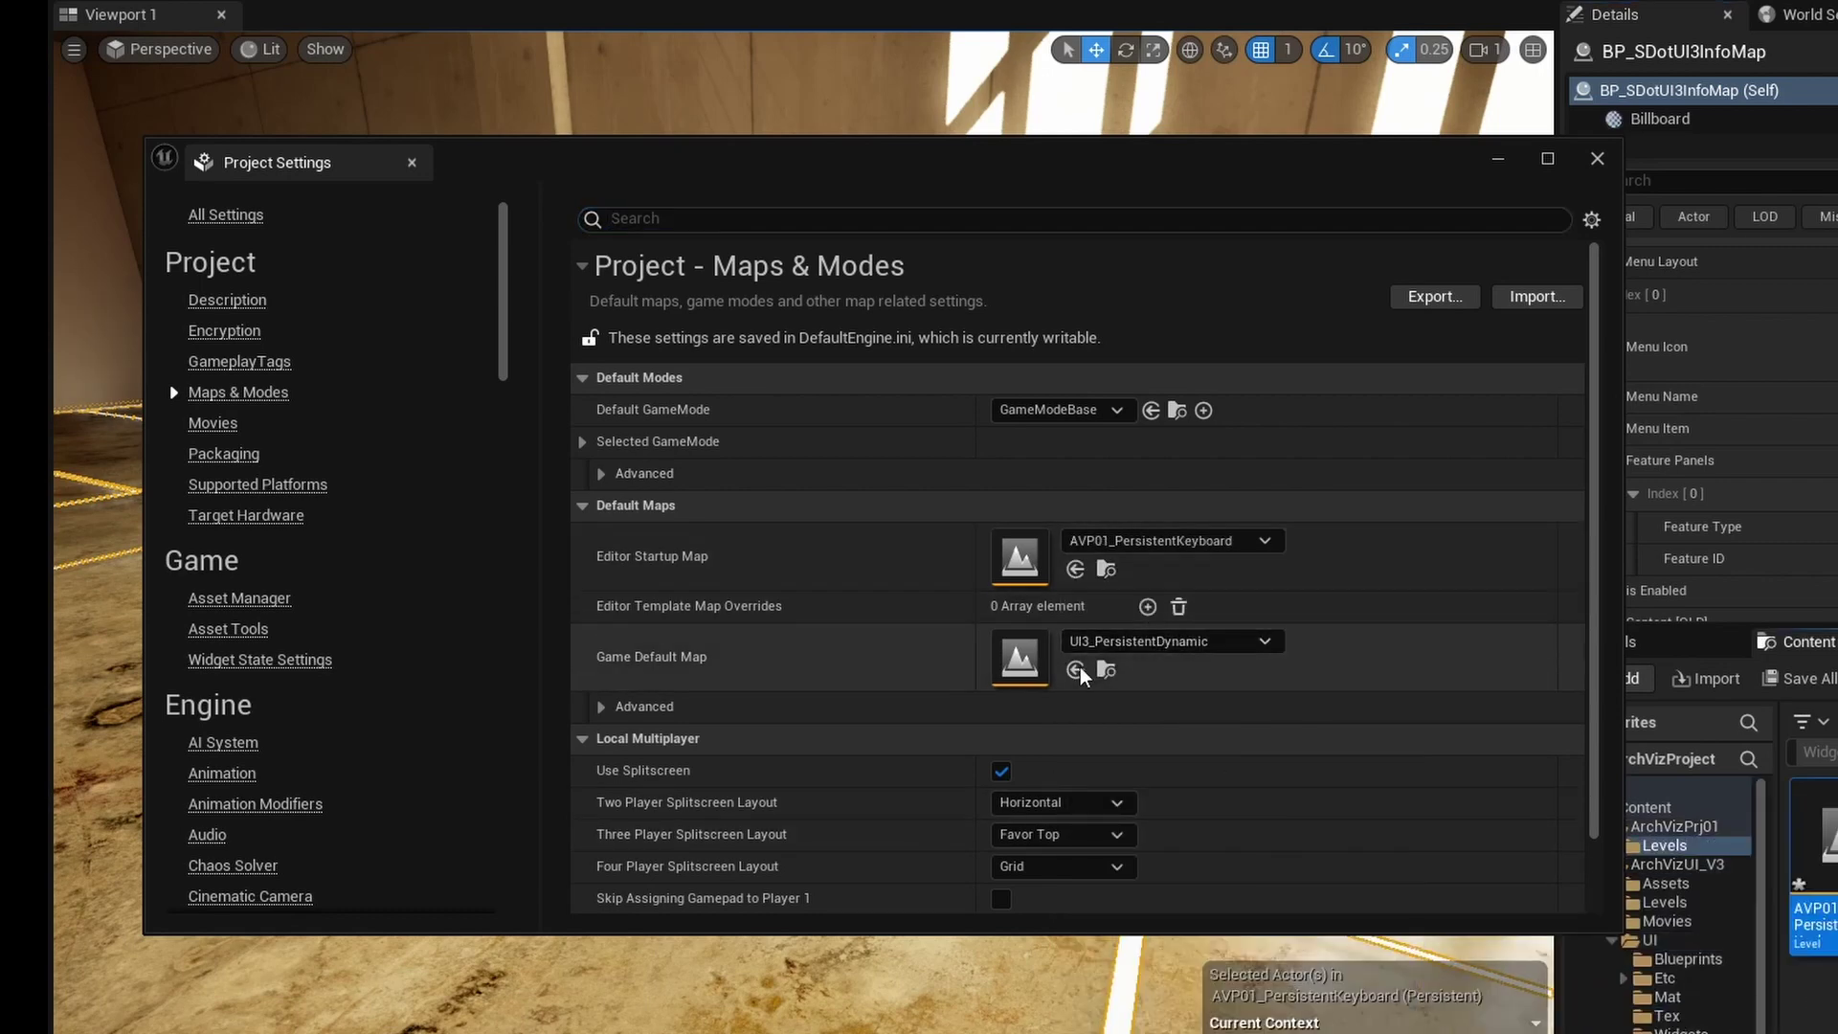